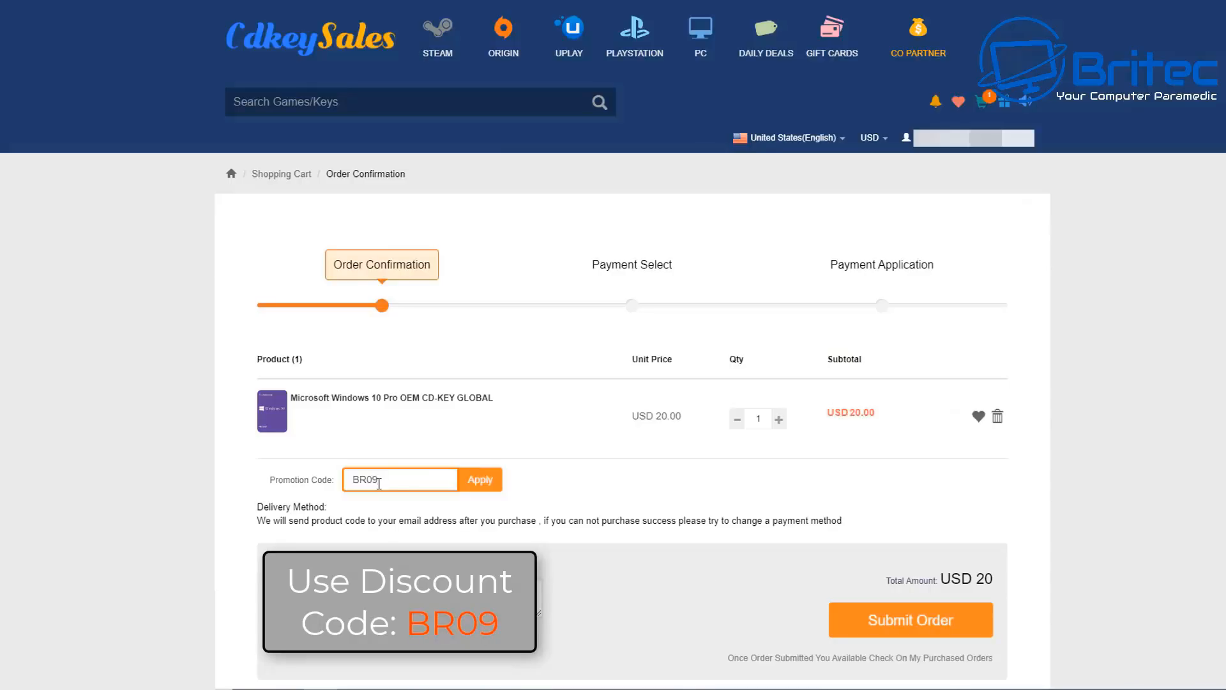
Apply promotion code BR09 to the Microsoft Windows 10 Pro OEM order
click(482, 480)
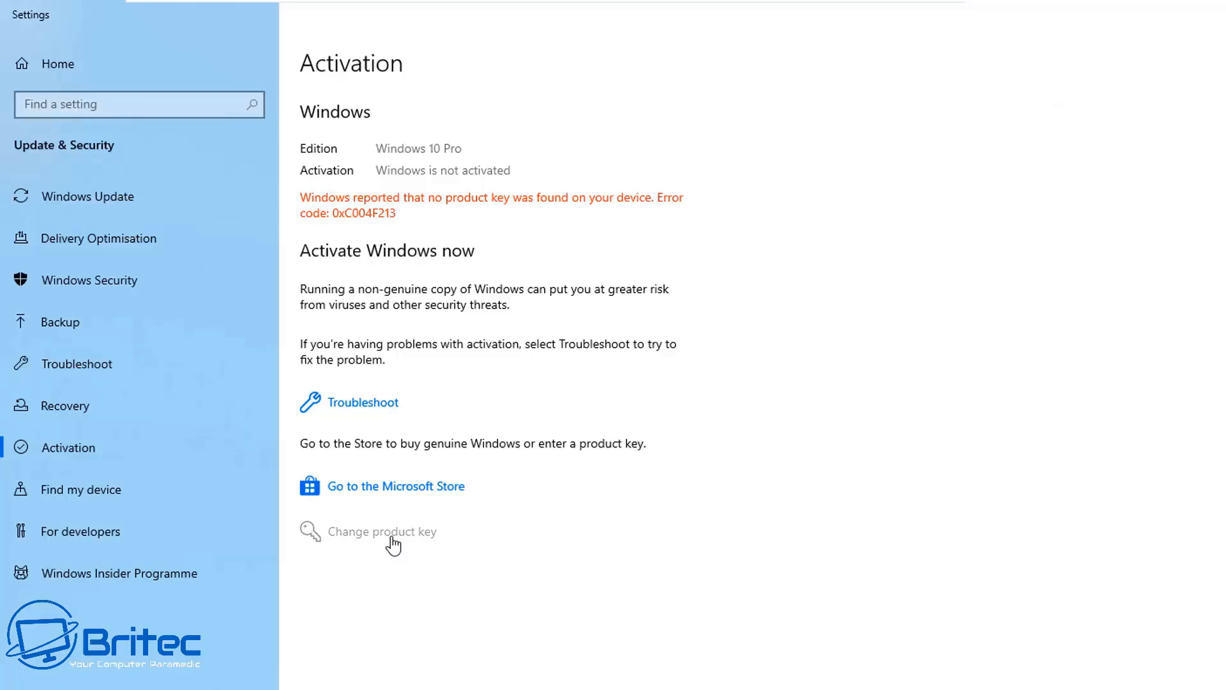
Switch to the Windows activation settings, enter the product key and activate Windows
click(390, 543)
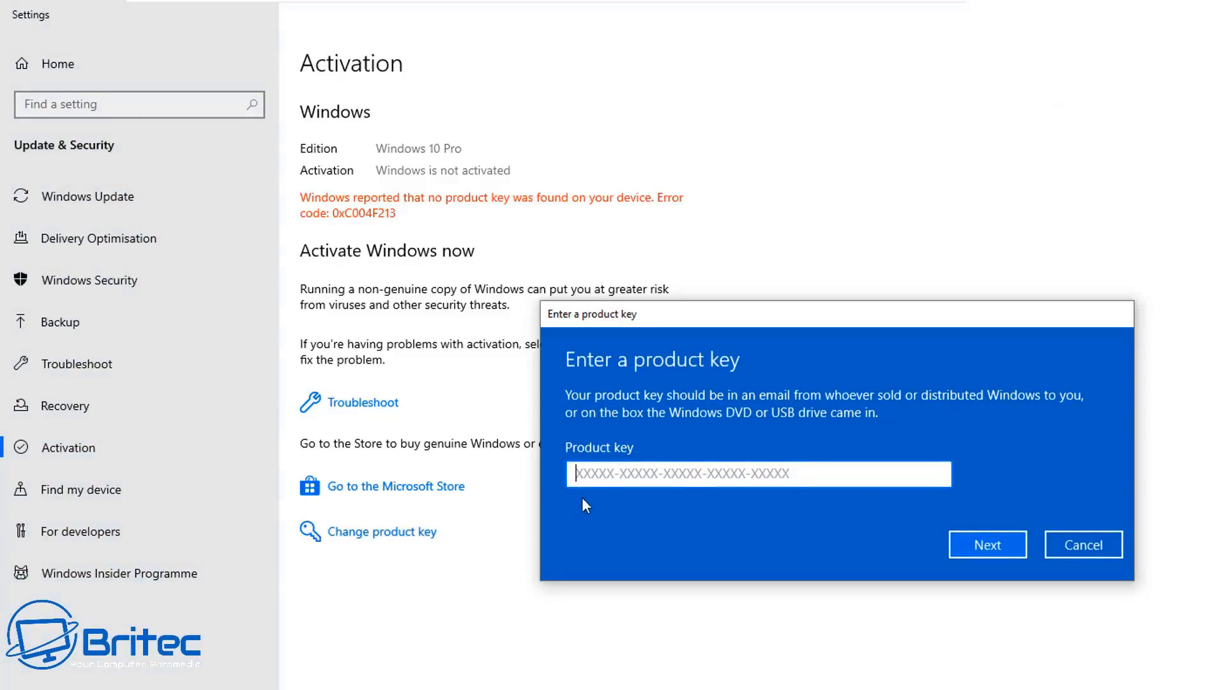
click(994, 546)
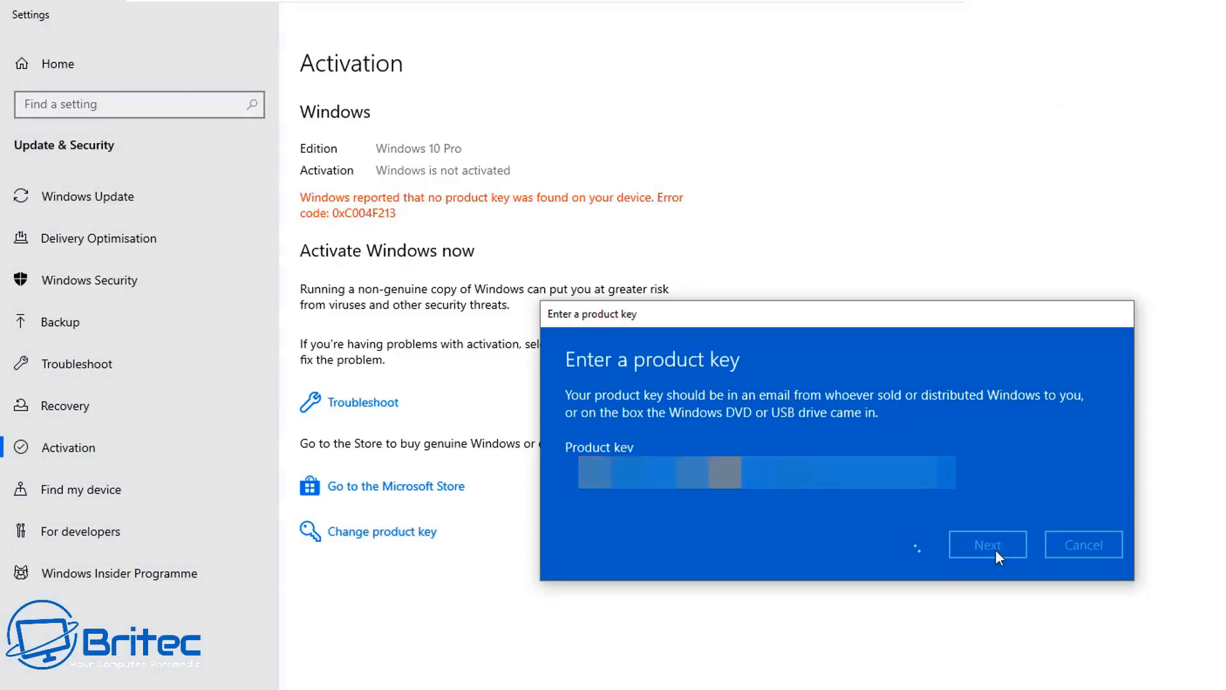
click(991, 503)
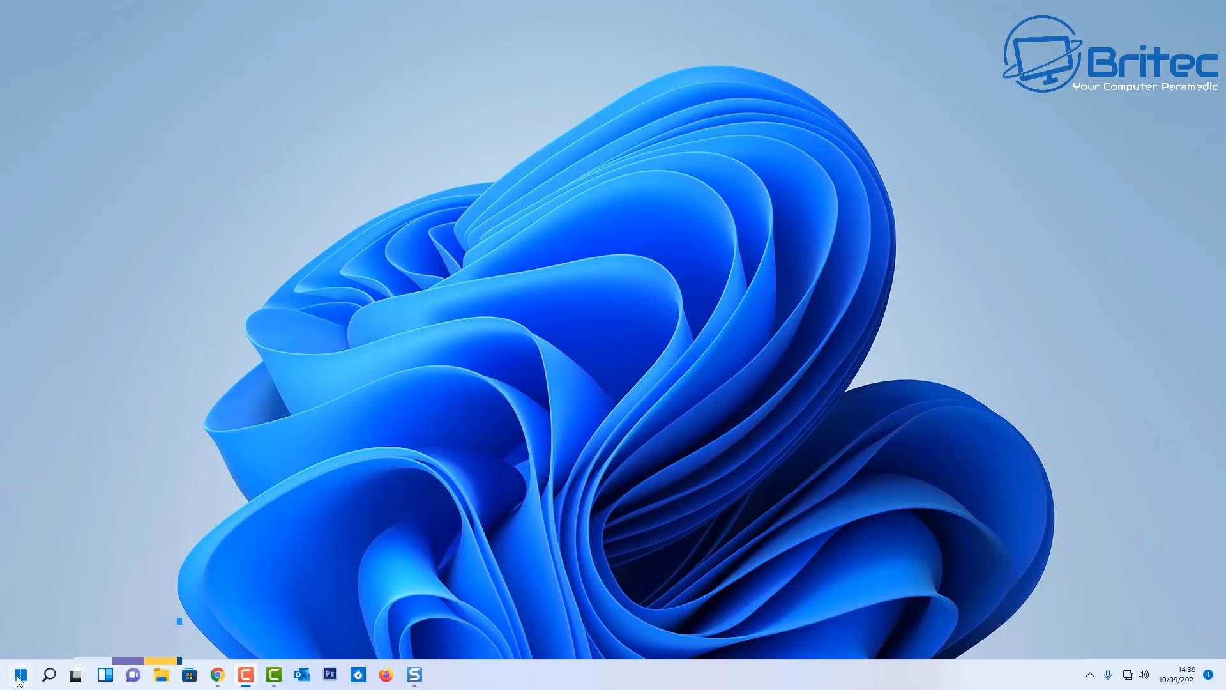
Open the Windows 11 Settings and go to the system's Display settings
click(19, 679)
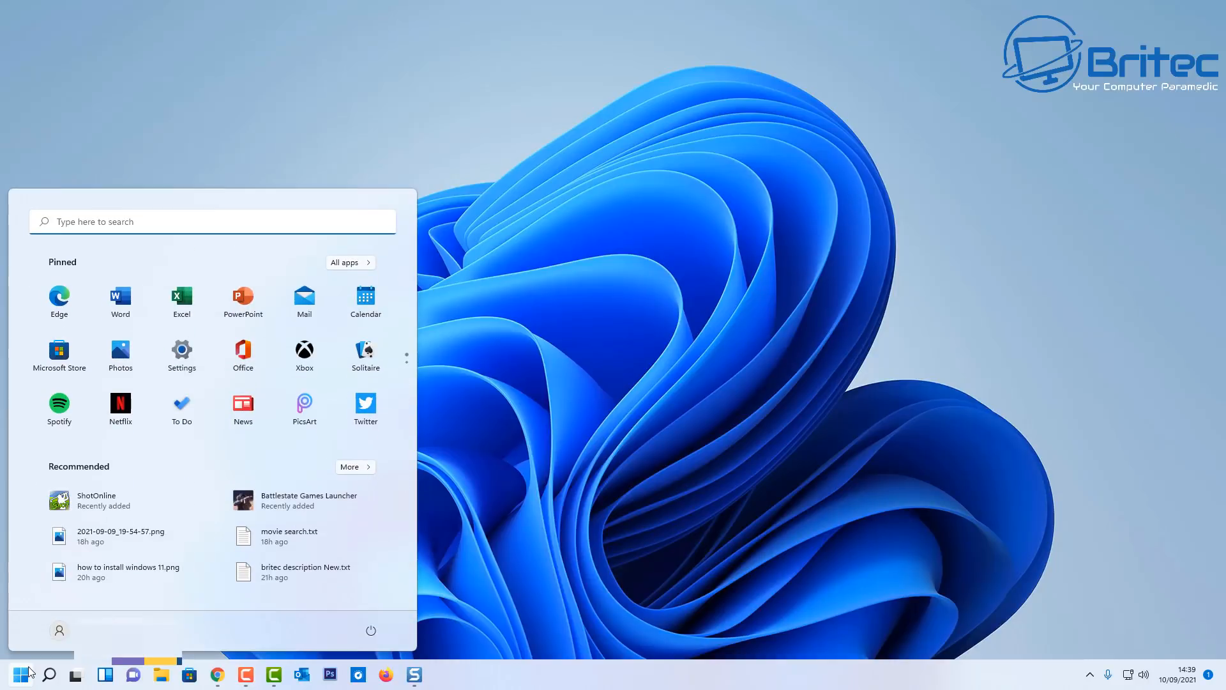
click(182, 355)
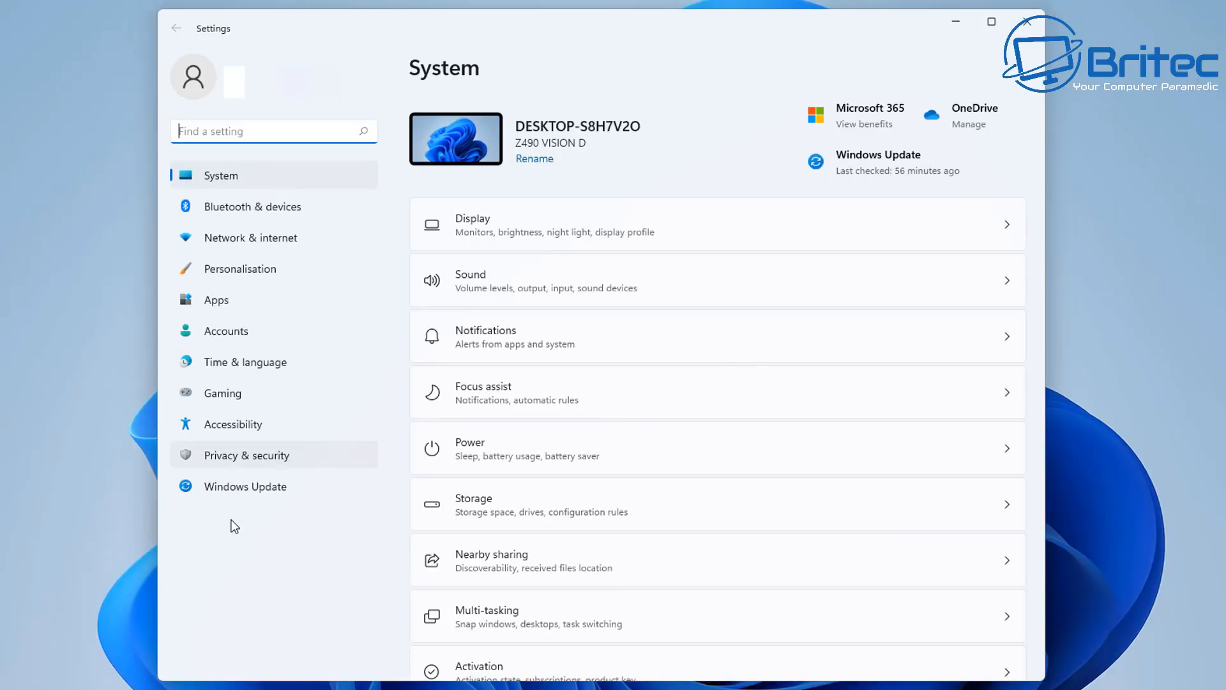
click(239, 205)
click(232, 183)
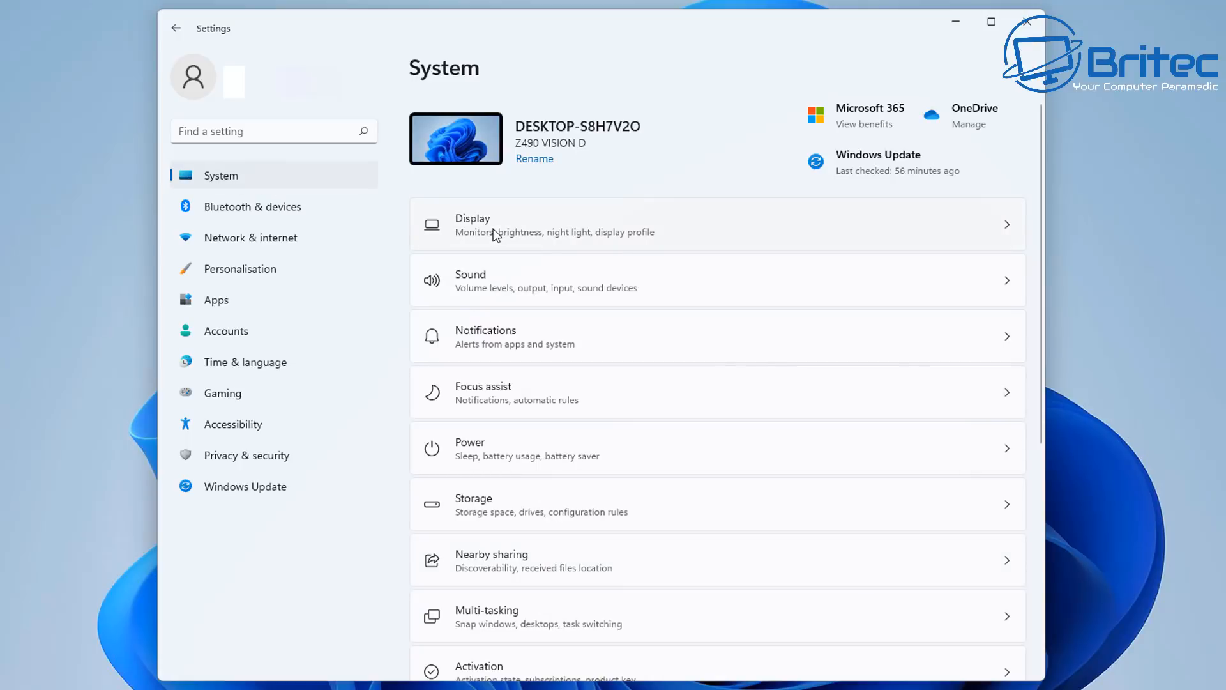
click(250, 173)
click(523, 228)
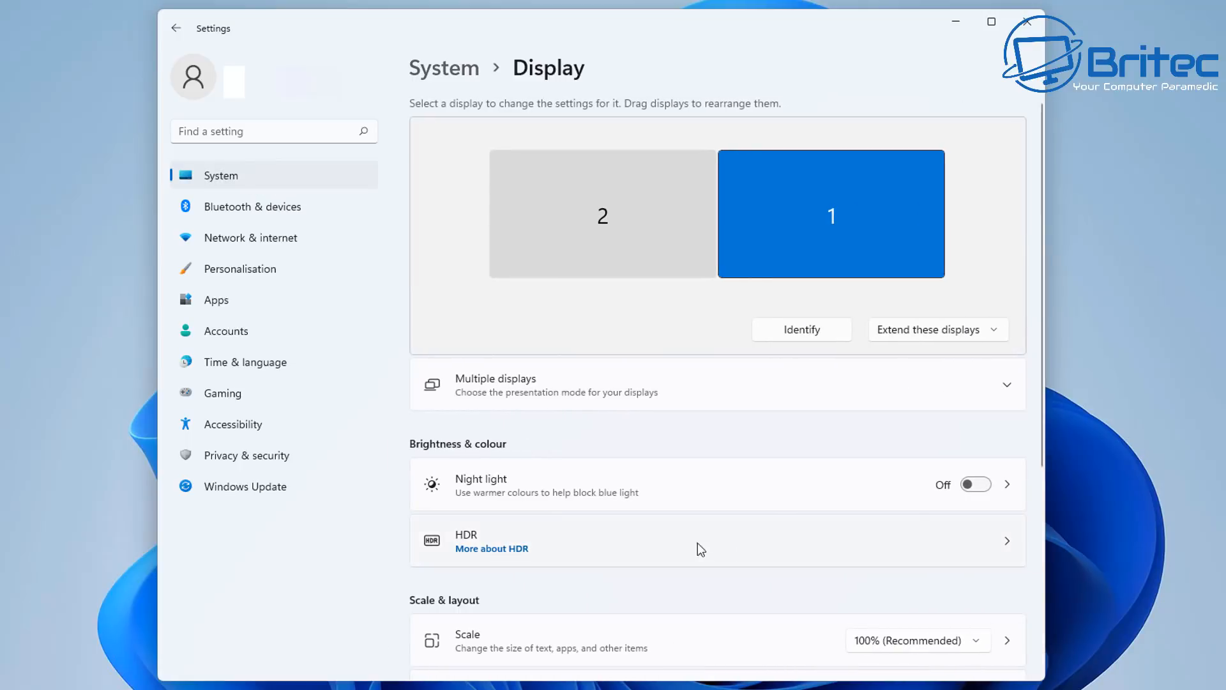
Check the HDR capabilities of the display and return to the Display settings
scroll(775, 521, down, 3)
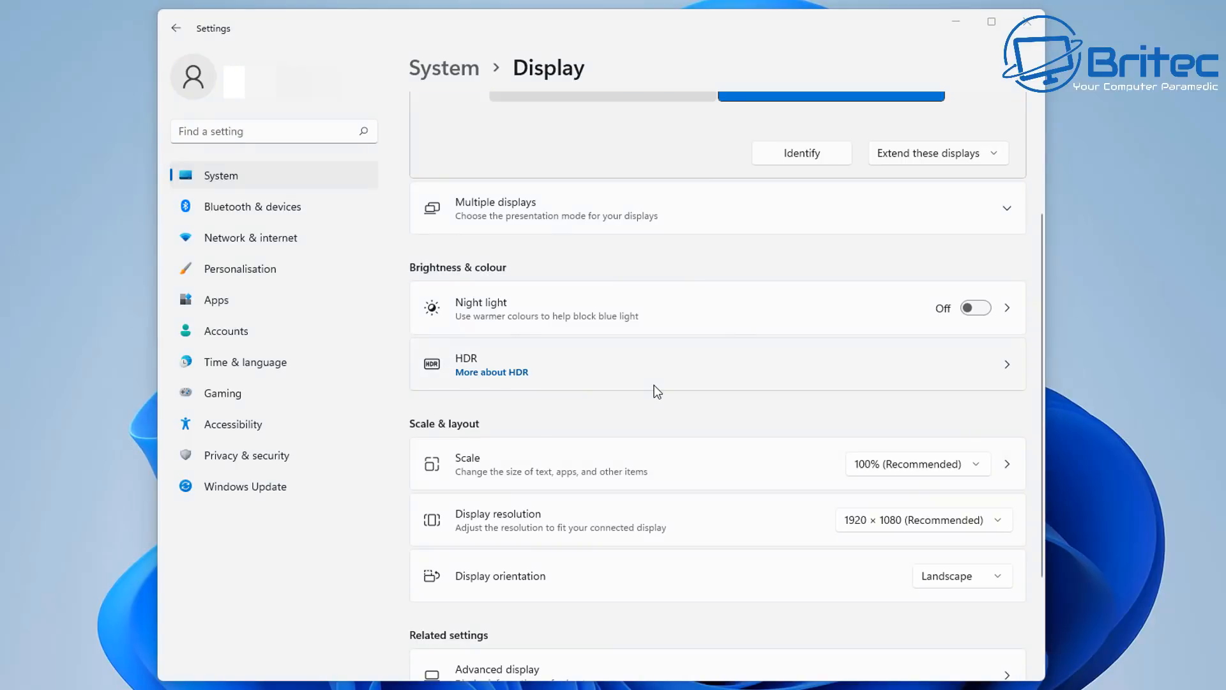
click(551, 356)
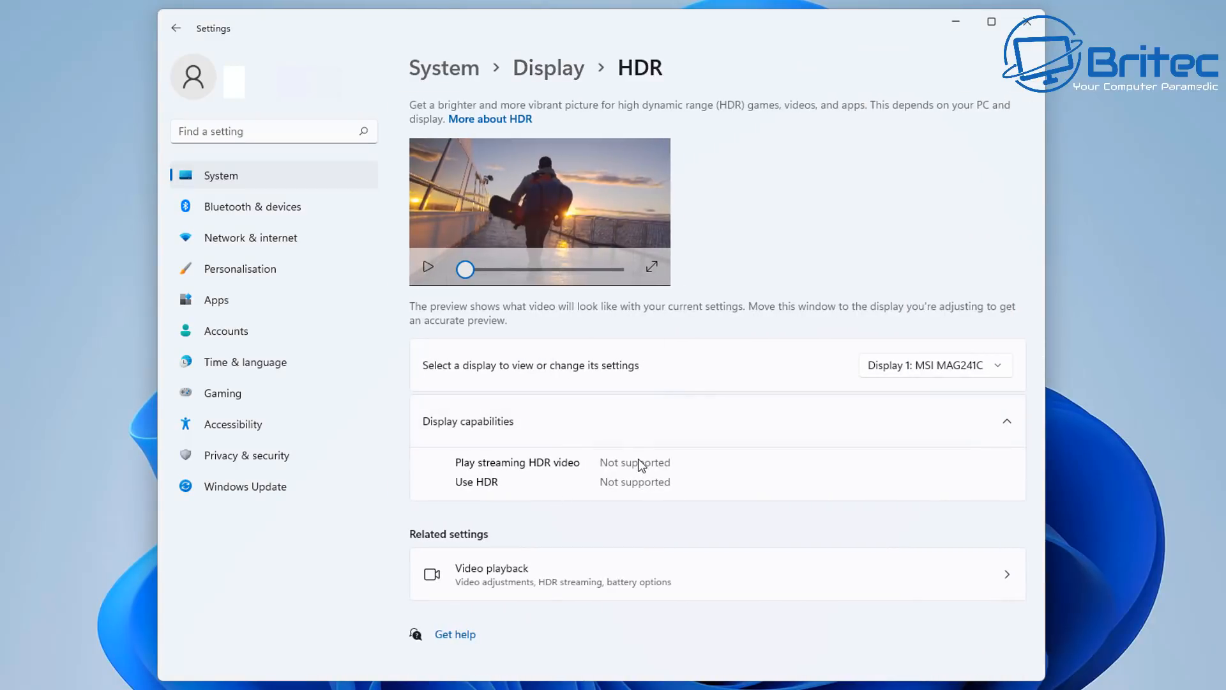
click(176, 28)
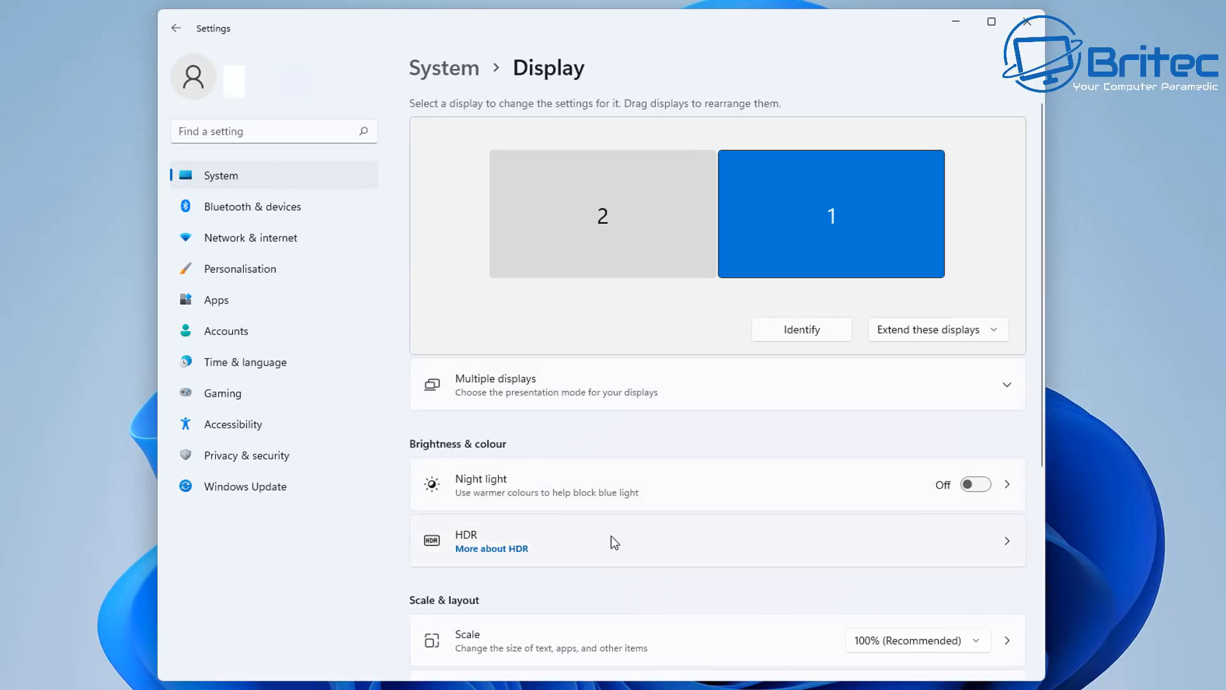
Try switching Night light on and off for the display
scroll(611, 535, down, 4)
click(974, 219)
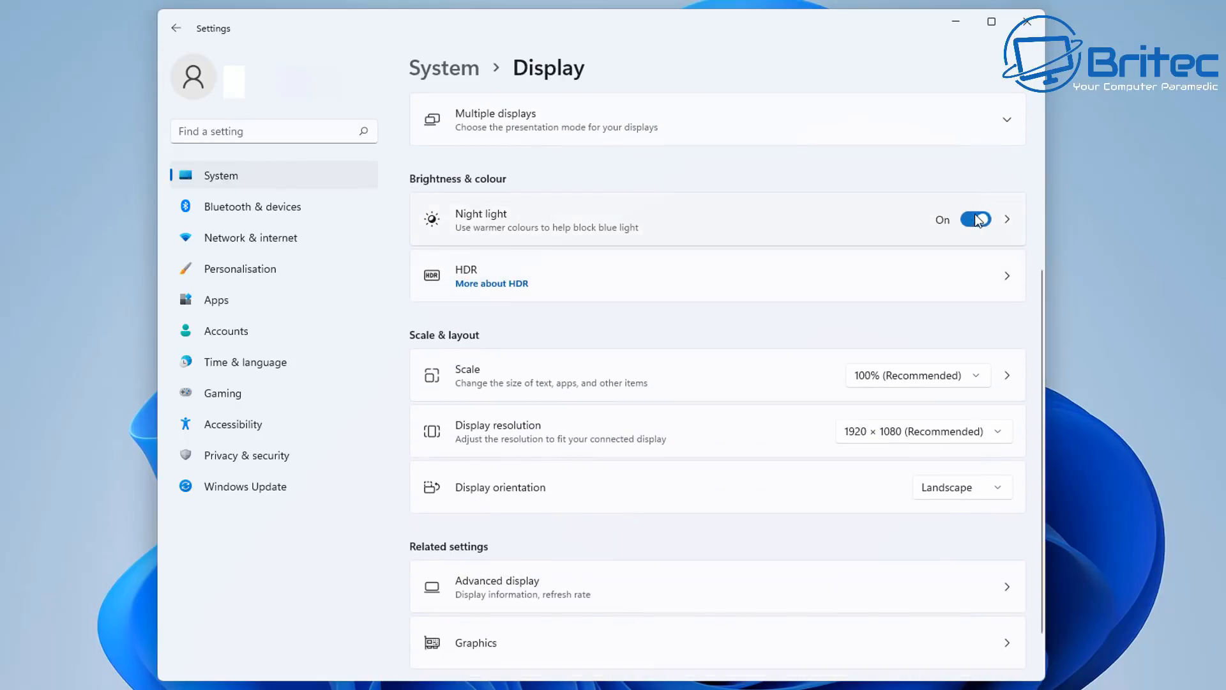
click(973, 219)
click(972, 221)
click(973, 220)
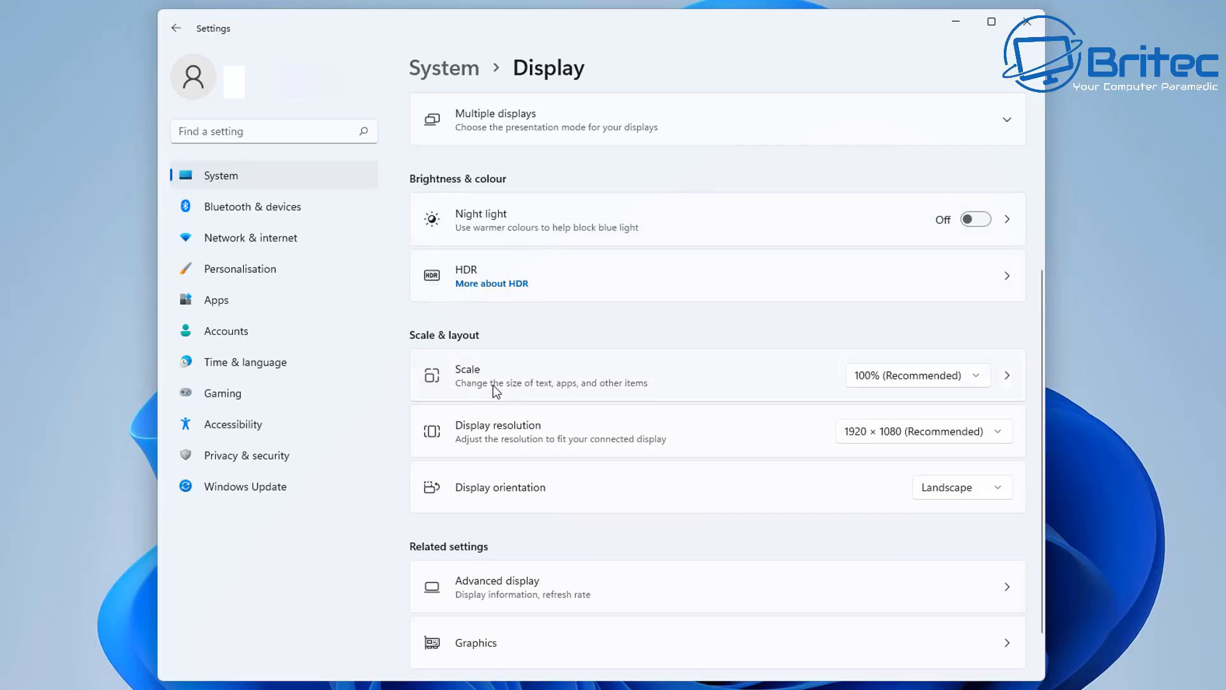
Review the refresh rates offered in the advanced display settings, leaving the choice as is, and return to Display
scroll(561, 539, down, 2)
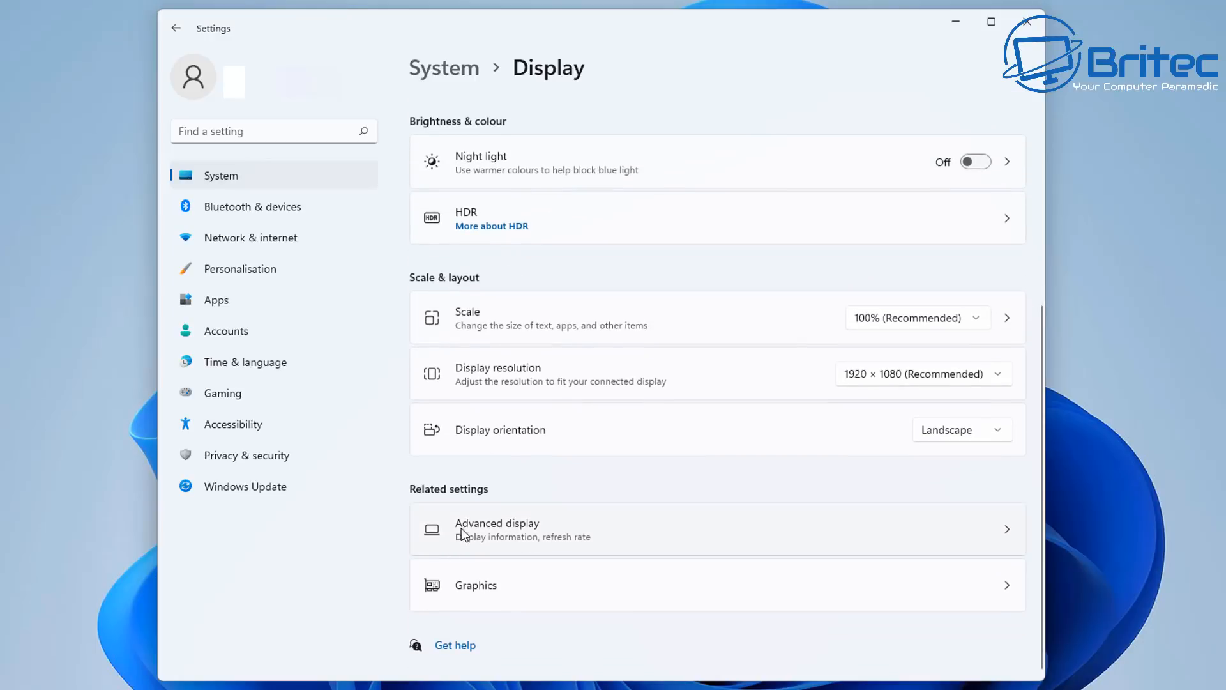
click(547, 527)
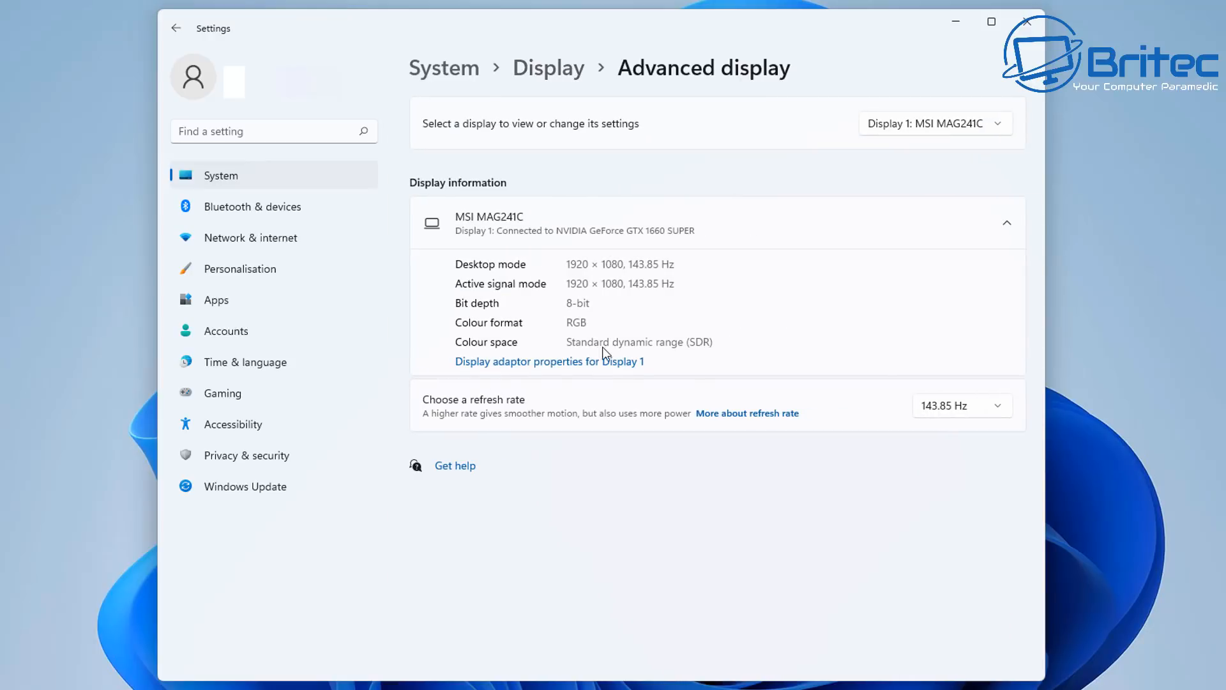
click(1004, 409)
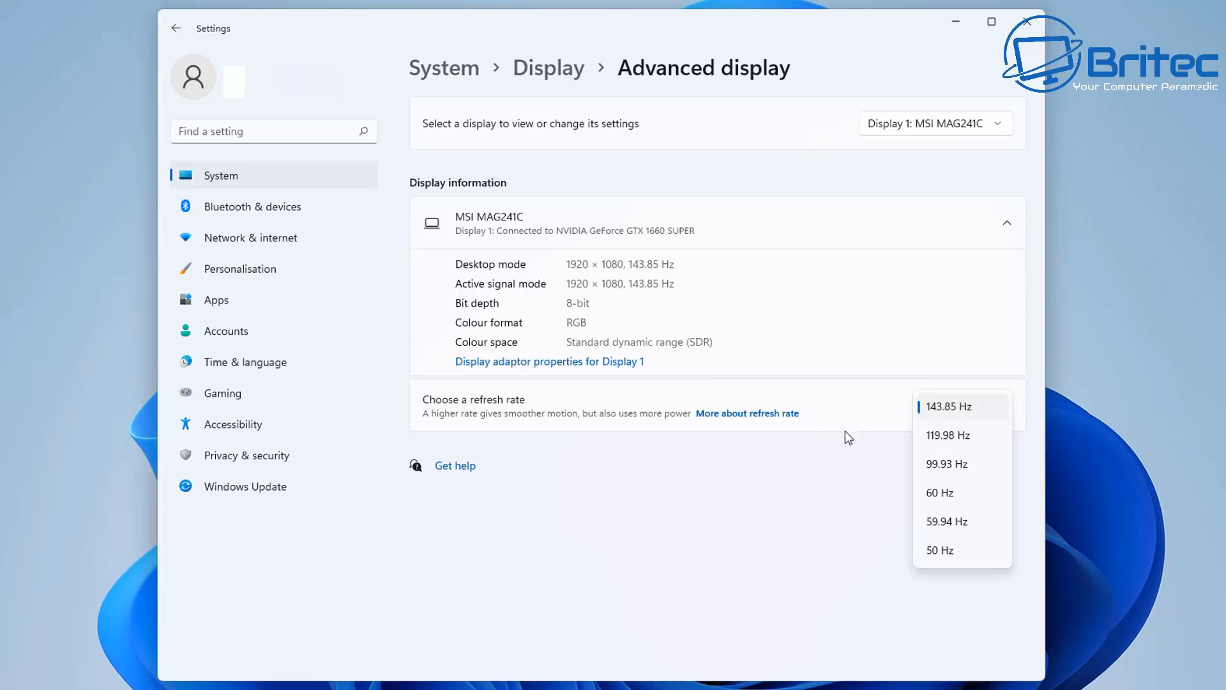
click(735, 504)
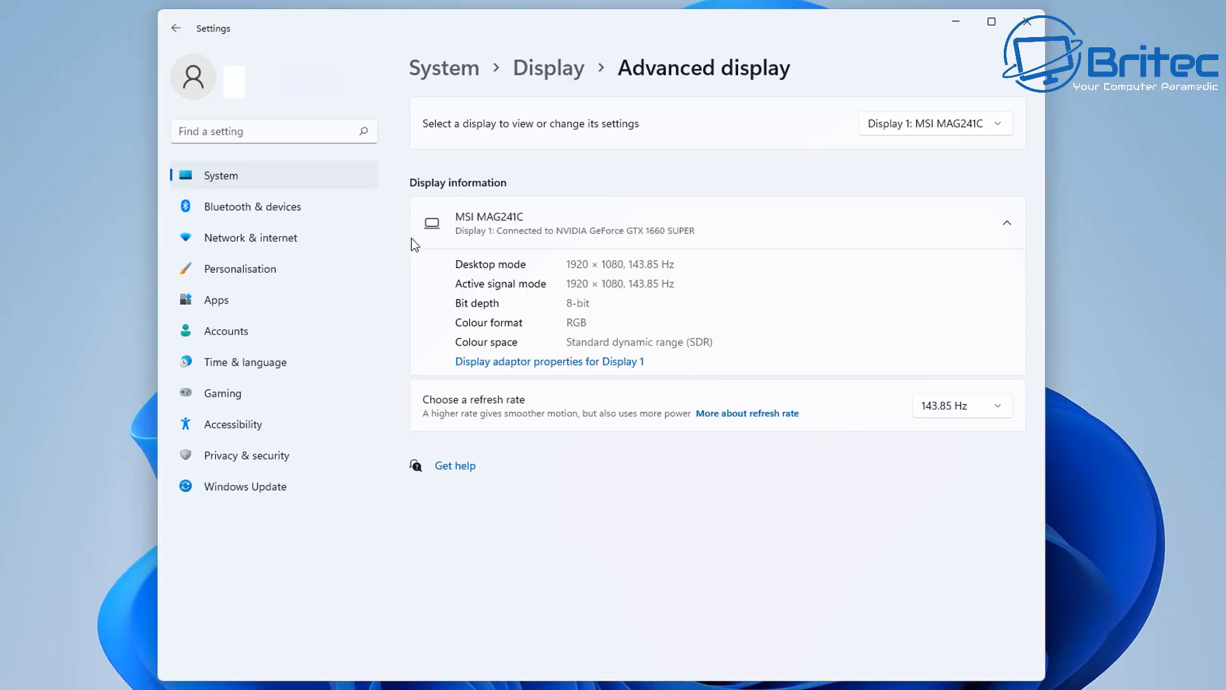
click(177, 30)
Add RDR2.exe from the Games\Red Dead 2\Red Dead Redemption 2 folder on Storage (D:) to the app list in the Graphics settings
scroll(589, 603, down, 5)
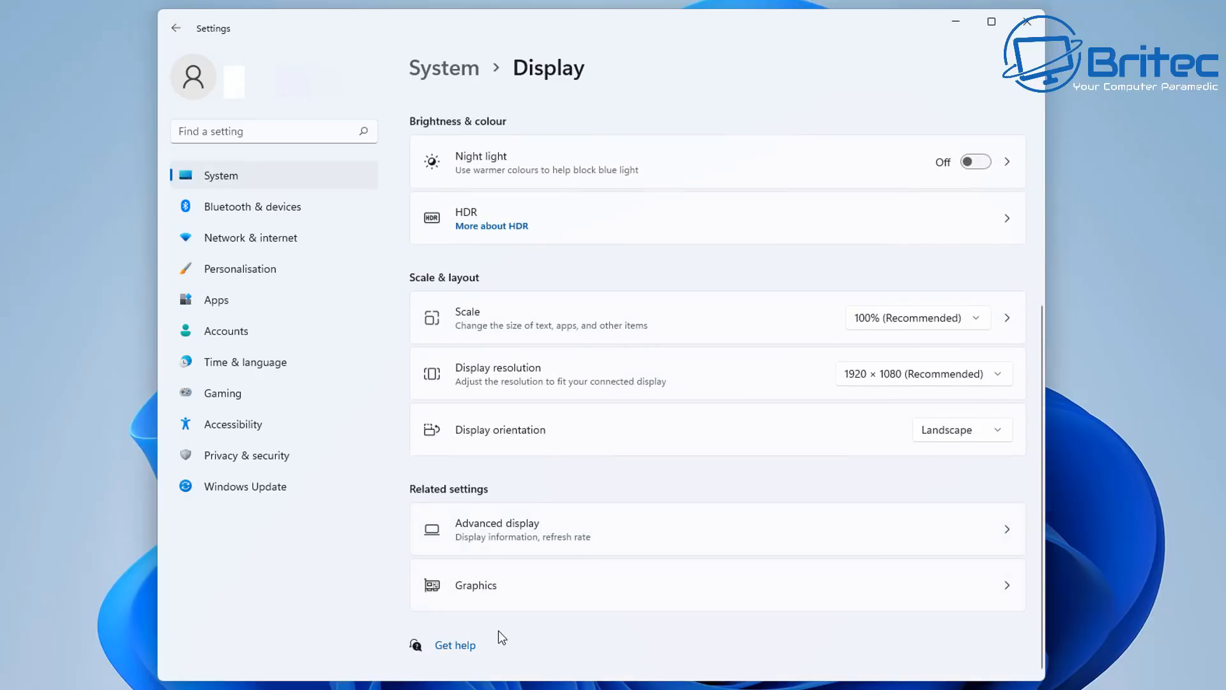
click(534, 590)
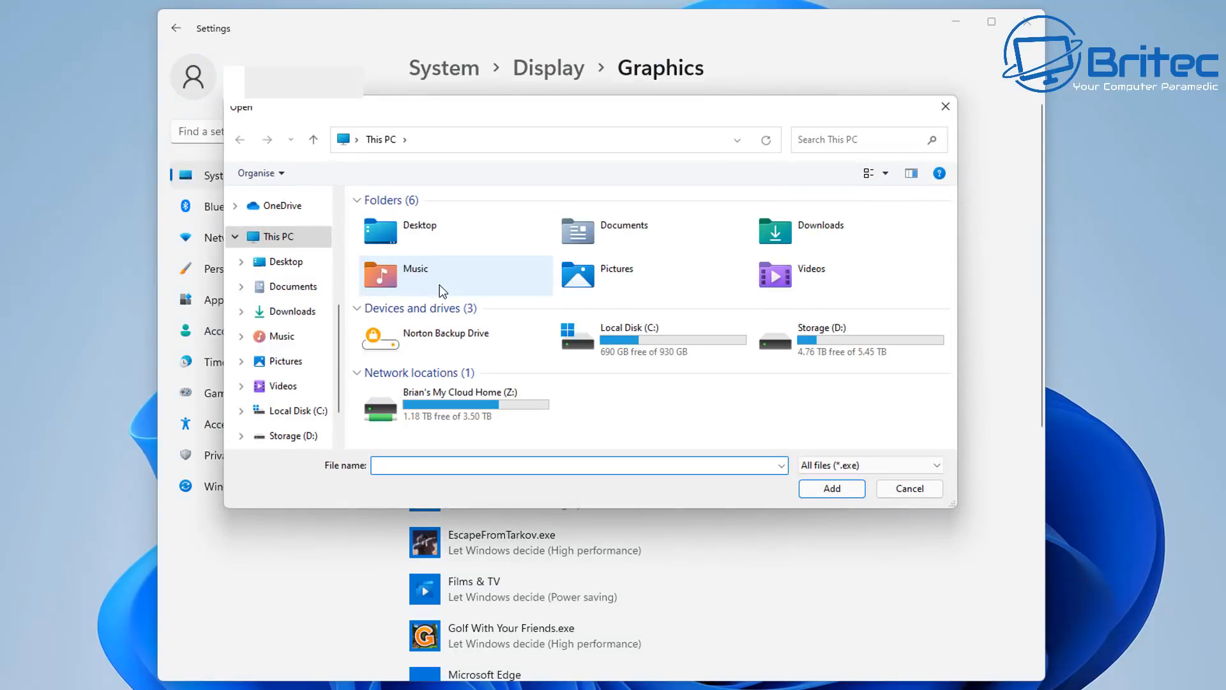
click(806, 334)
double_click(805, 333)
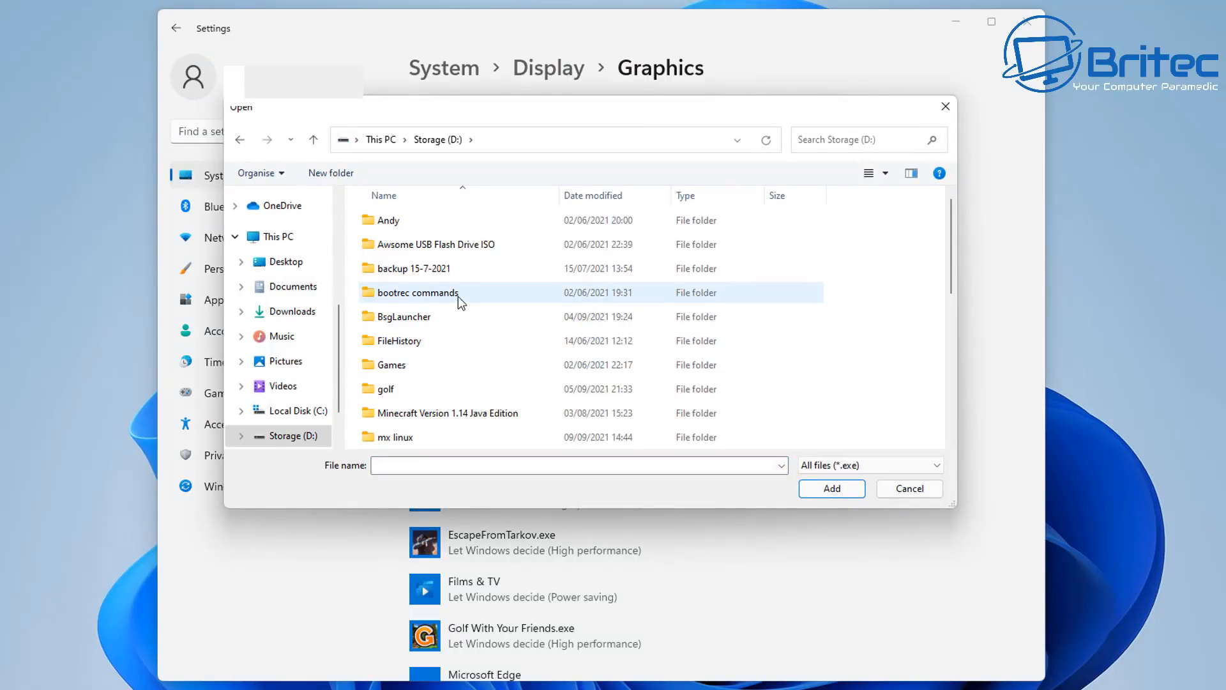
scroll(438, 350, down, 1)
double_click(430, 291)
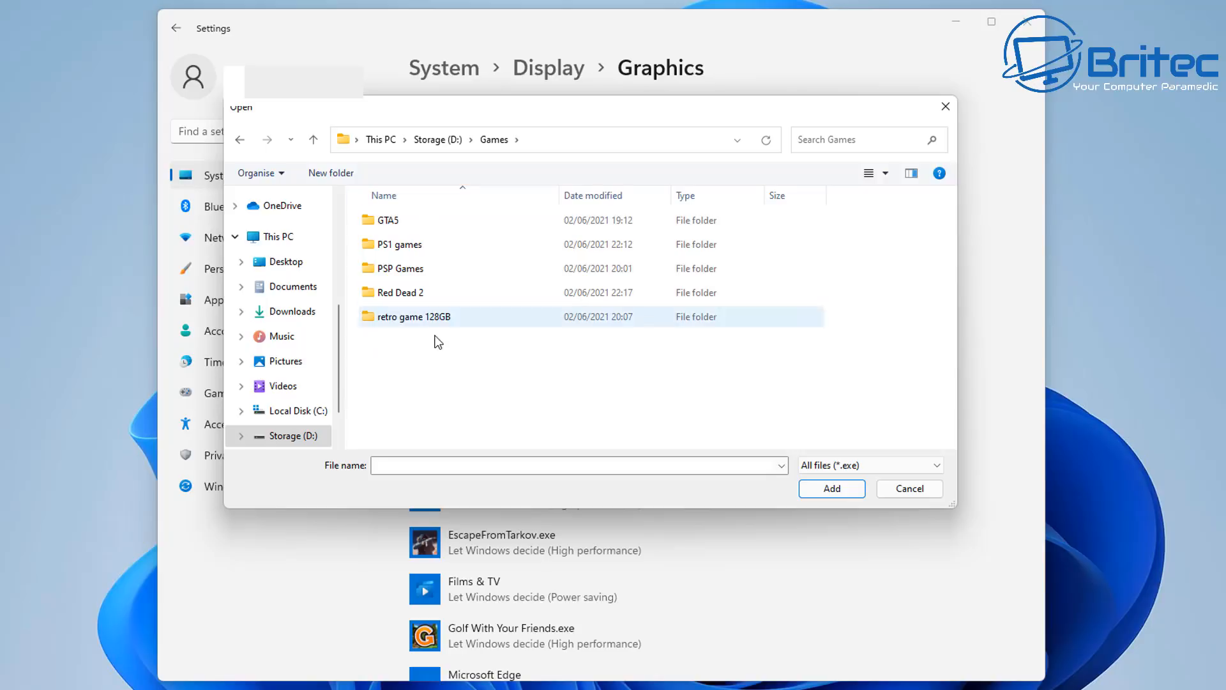
double_click(422, 298)
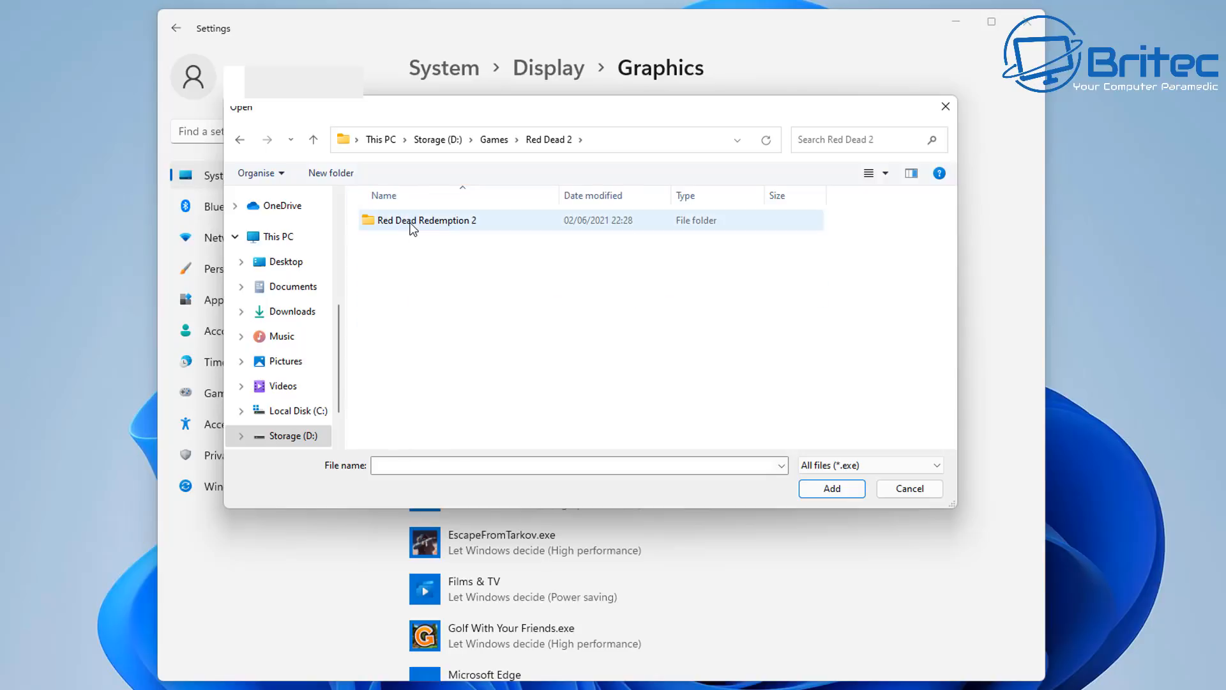
double_click(411, 222)
click(391, 295)
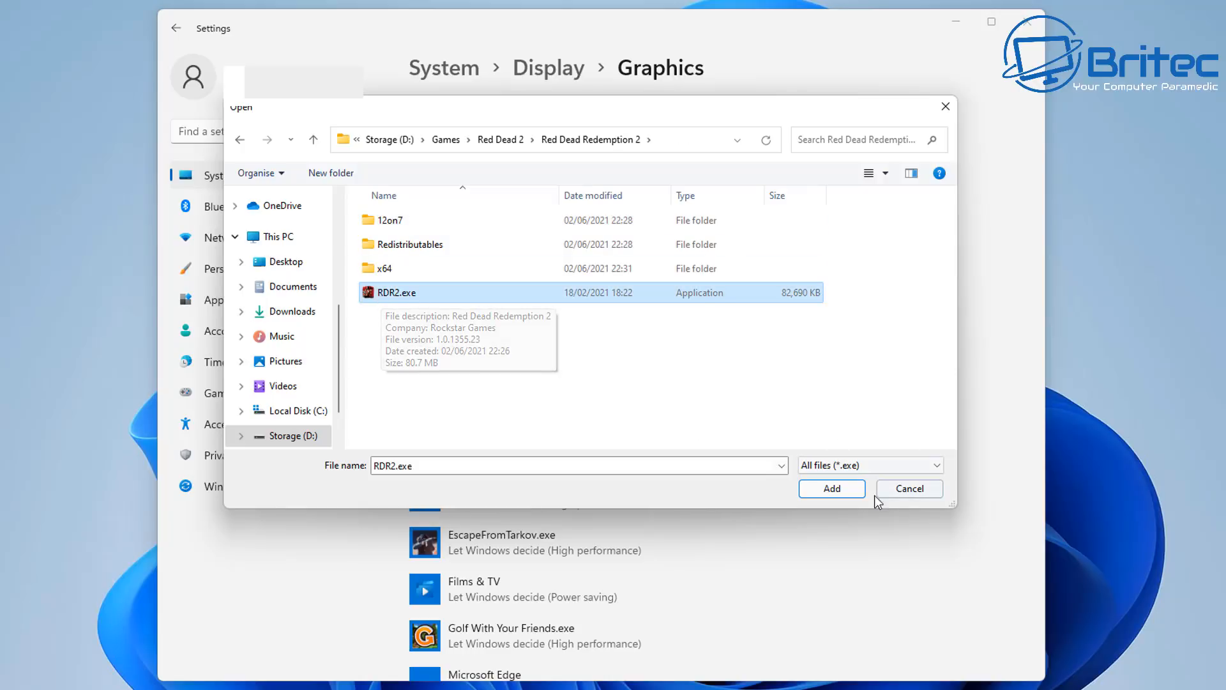
click(832, 490)
Set the graphics preference of Red Dead Redemption 2 to High performance and save it
scroll(739, 495, down, 3)
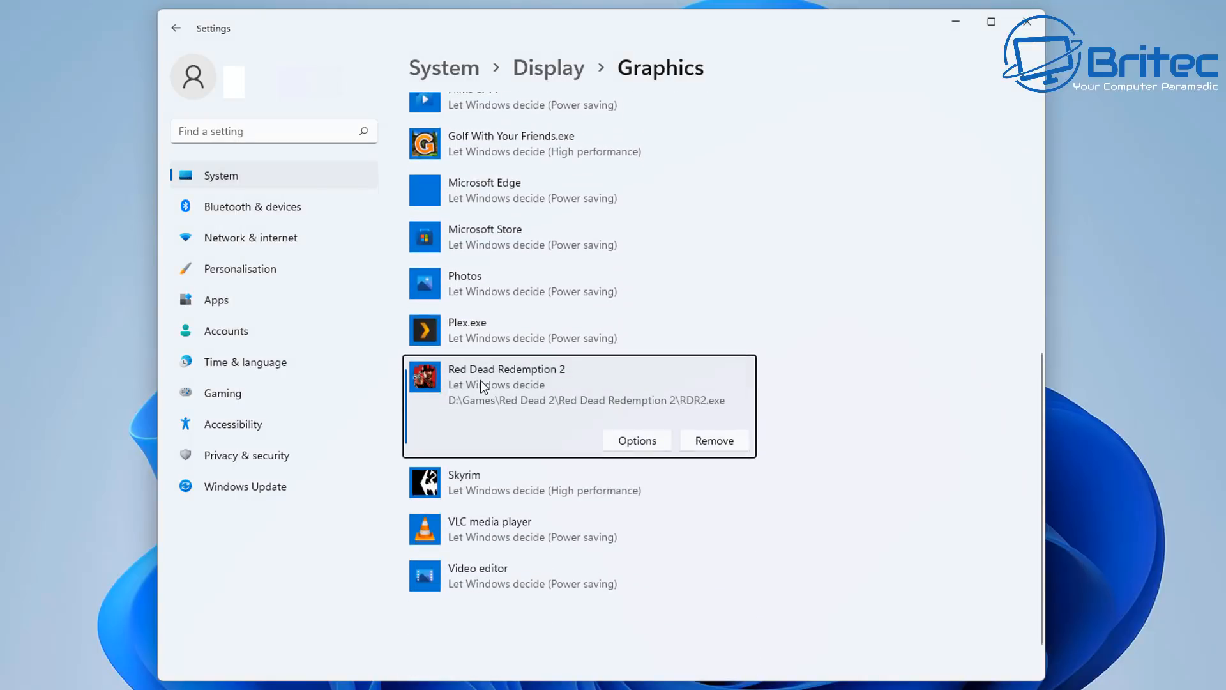
click(637, 440)
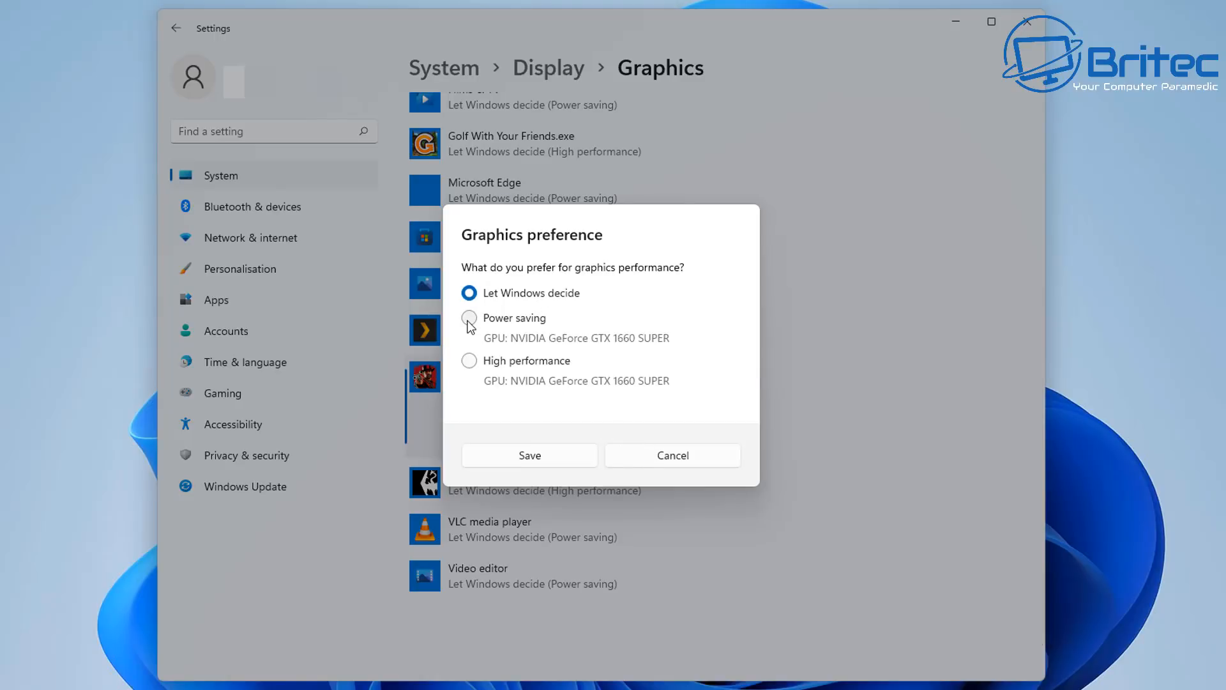
click(469, 361)
click(520, 456)
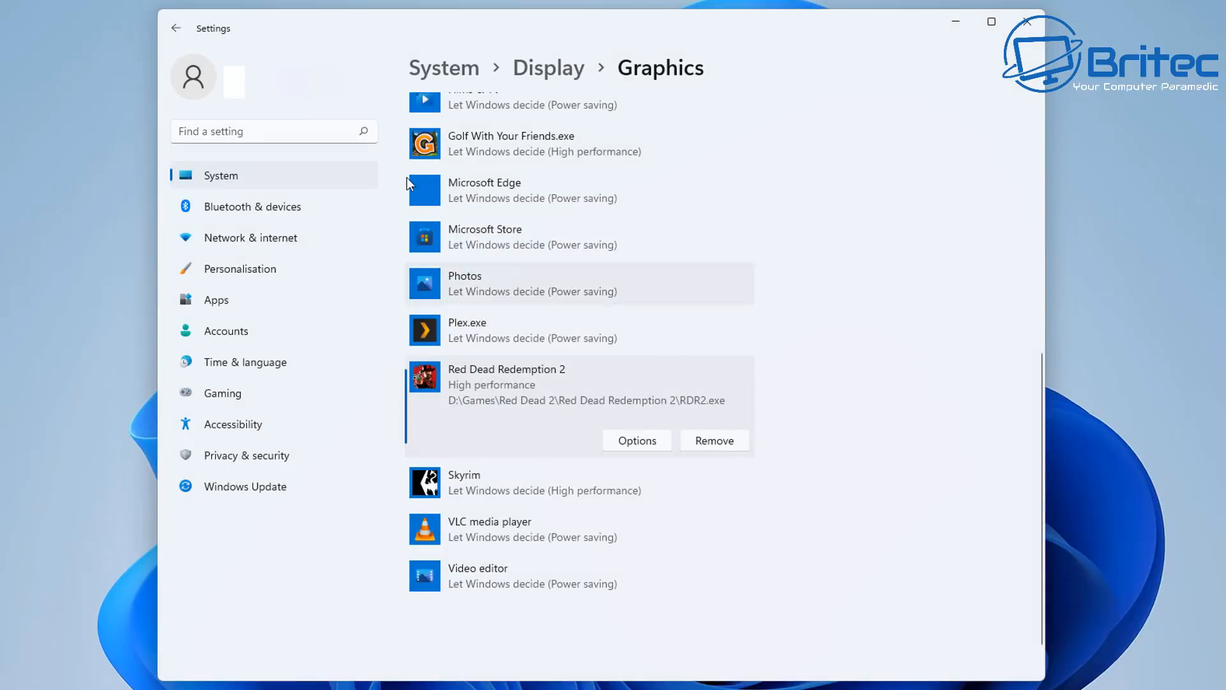
Set the graphics preference of Skyrim to High performance and save it
click(508, 500)
click(636, 502)
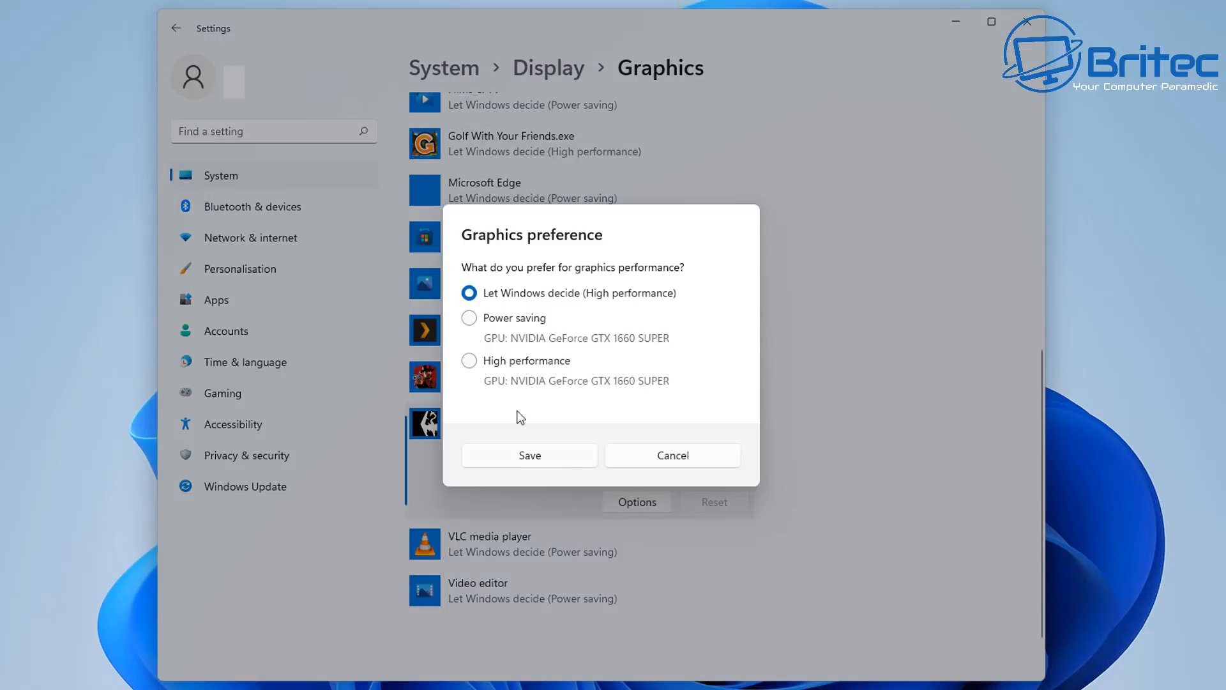
click(492, 361)
click(534, 461)
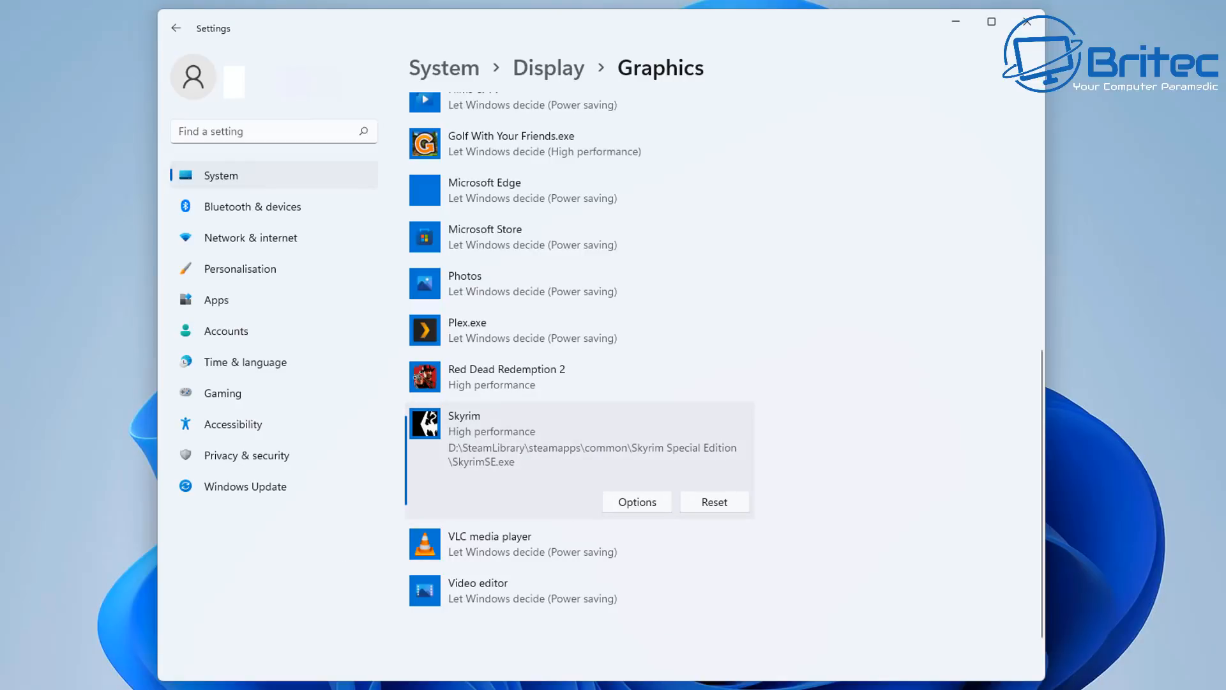
Go back to the System settings, open Notifications and expand the main notification options
click(169, 29)
click(172, 33)
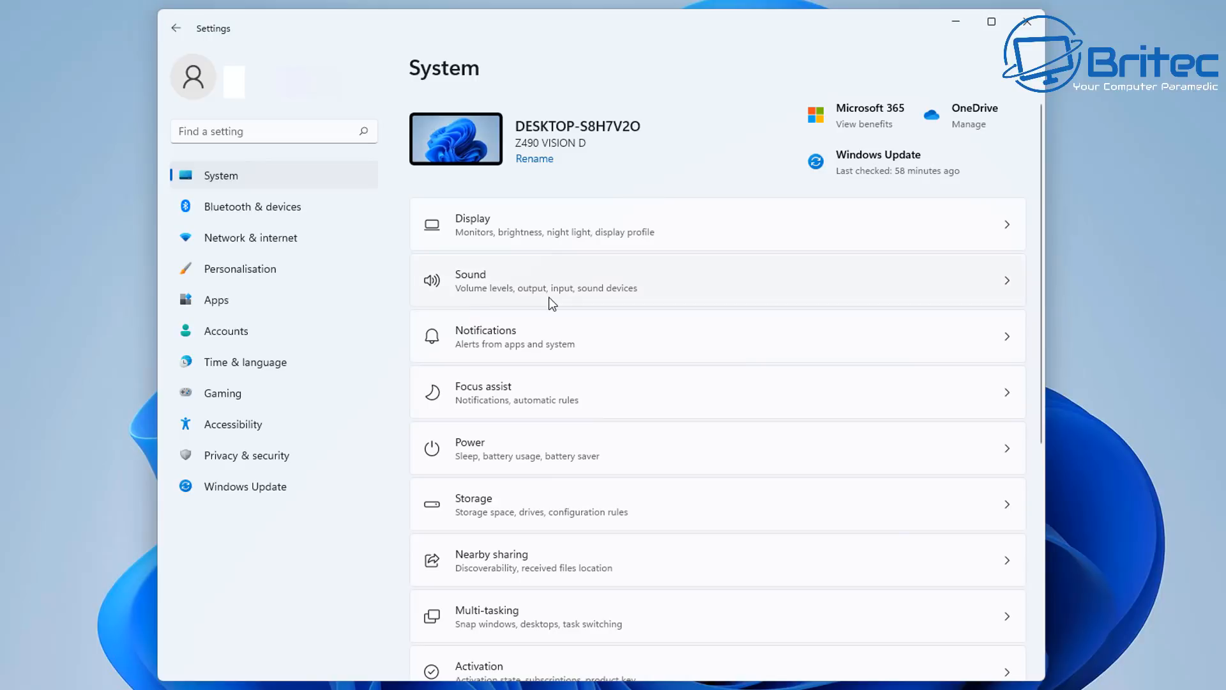
click(515, 342)
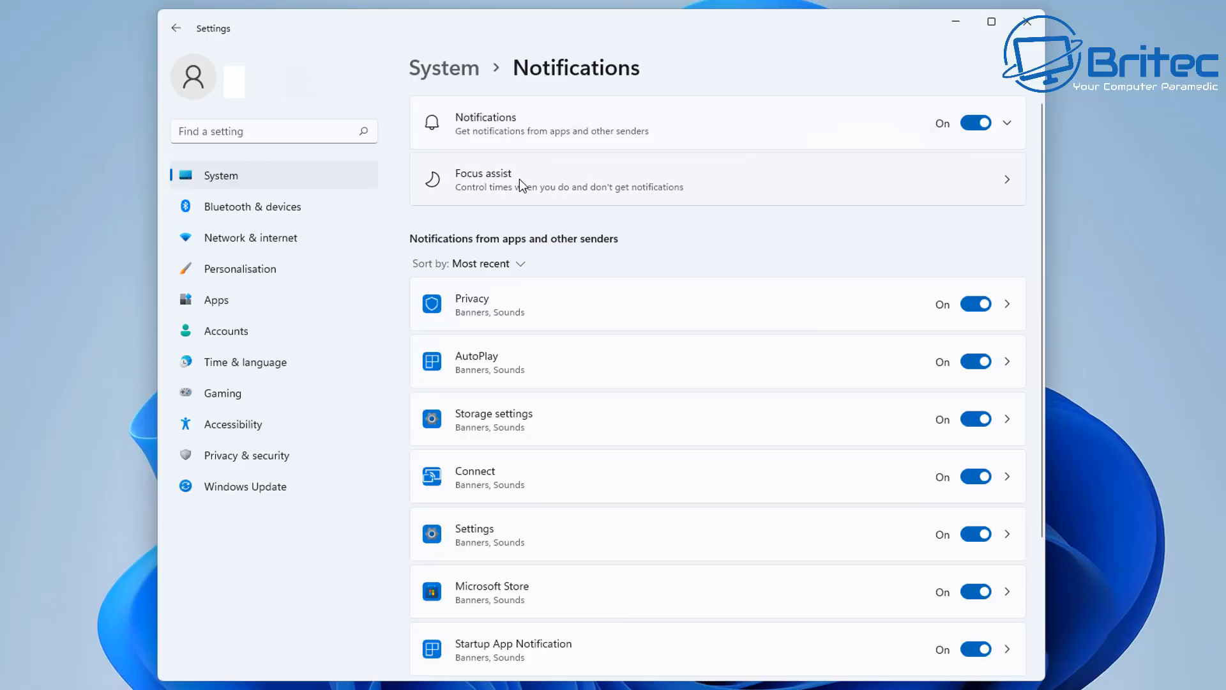
click(808, 122)
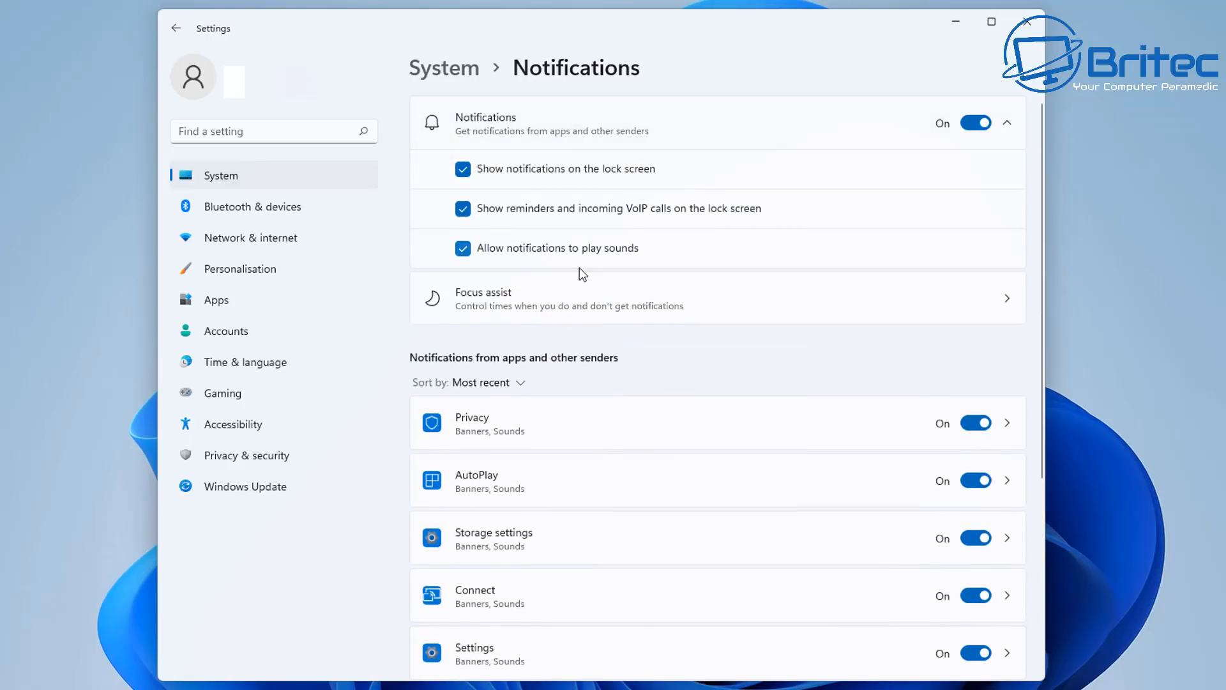
Turn all notifications off and back on, and review the notification switches of the individual apps
click(982, 123)
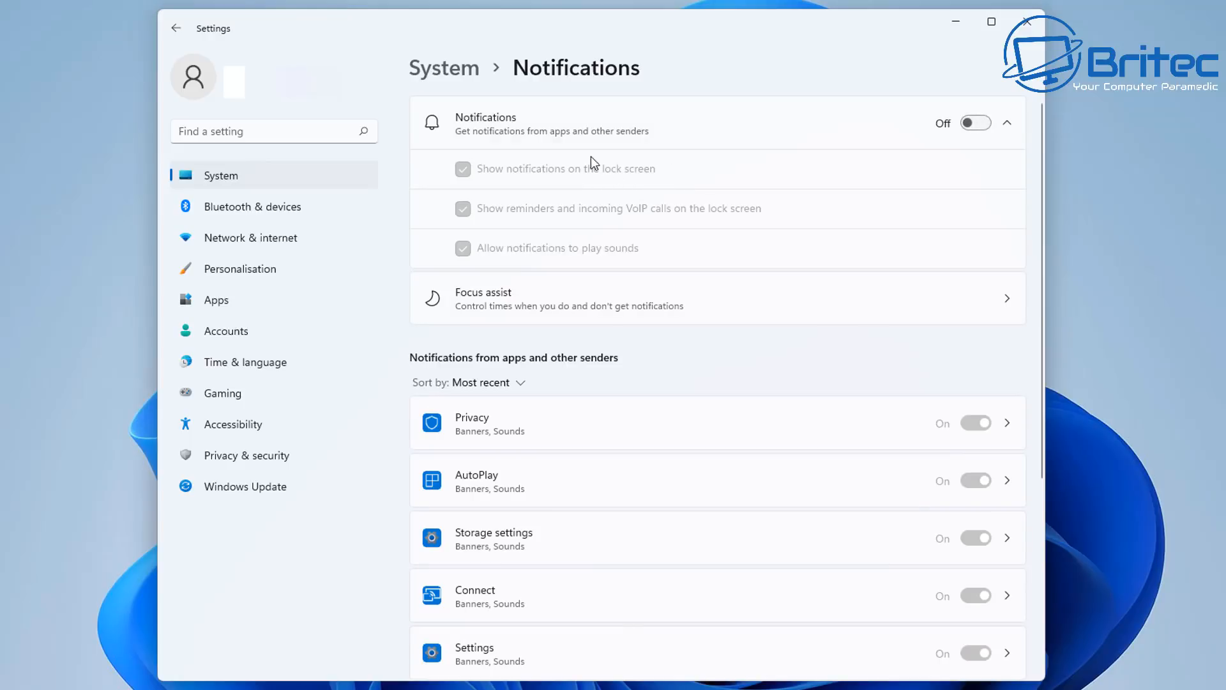
click(977, 121)
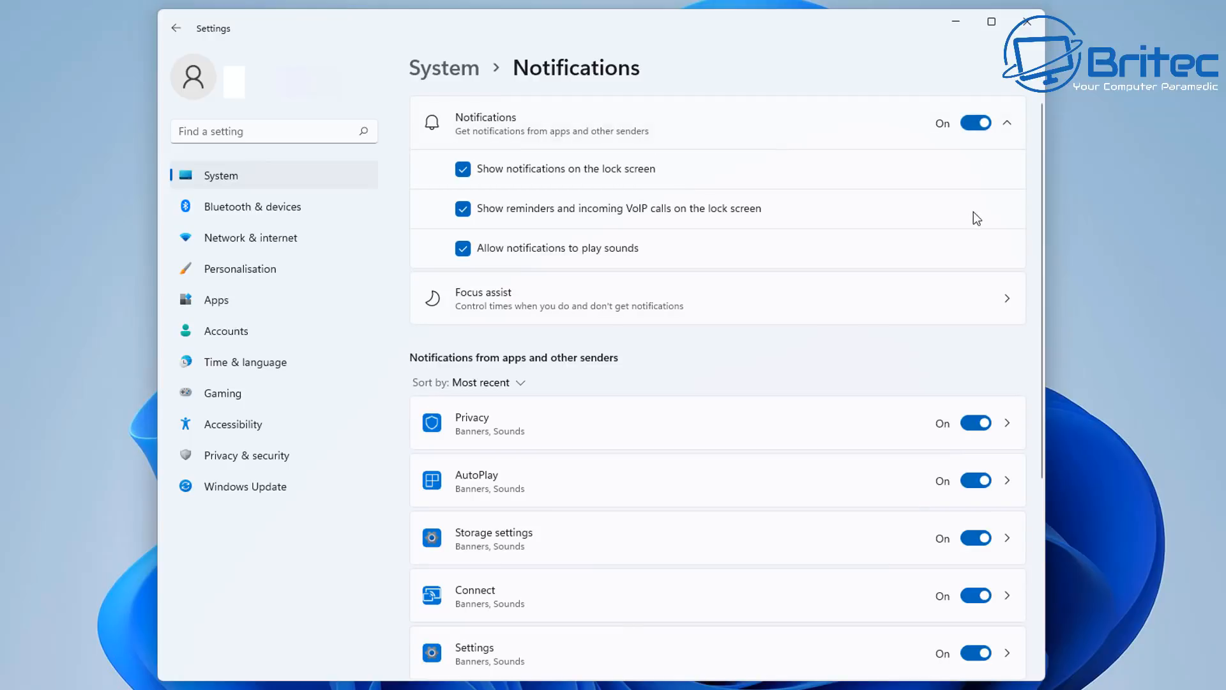
scroll(912, 440, down, 2)
scroll(915, 462, down, 2)
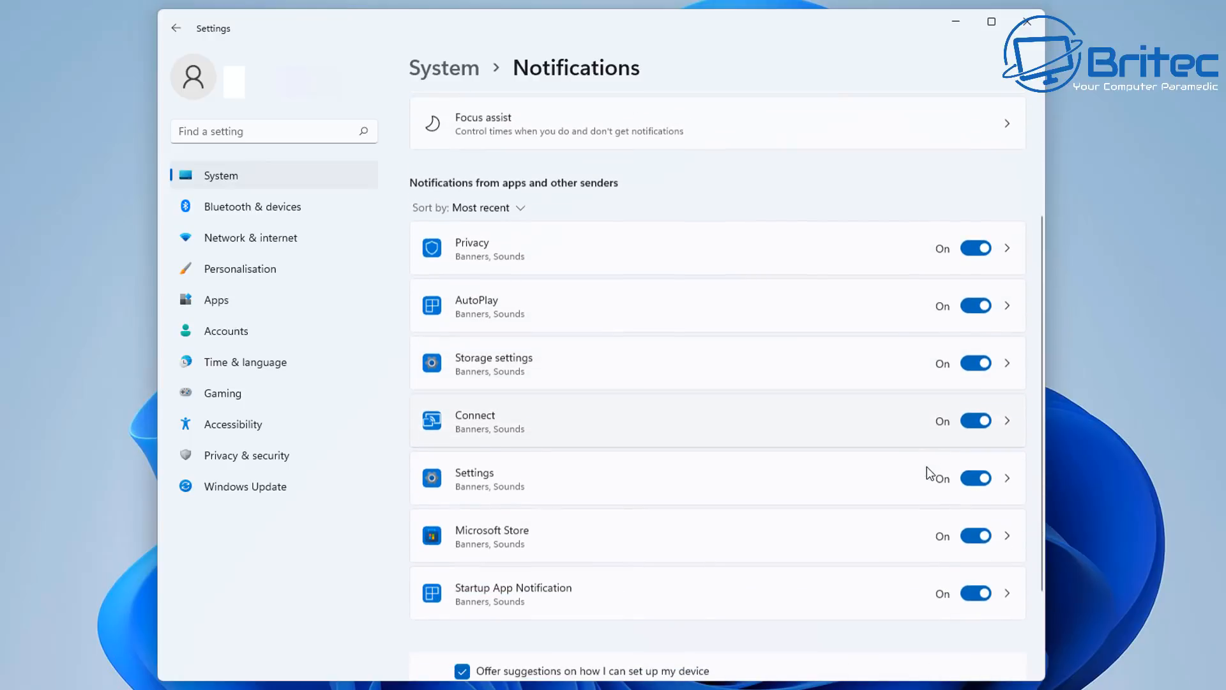
scroll(916, 473, up, 4)
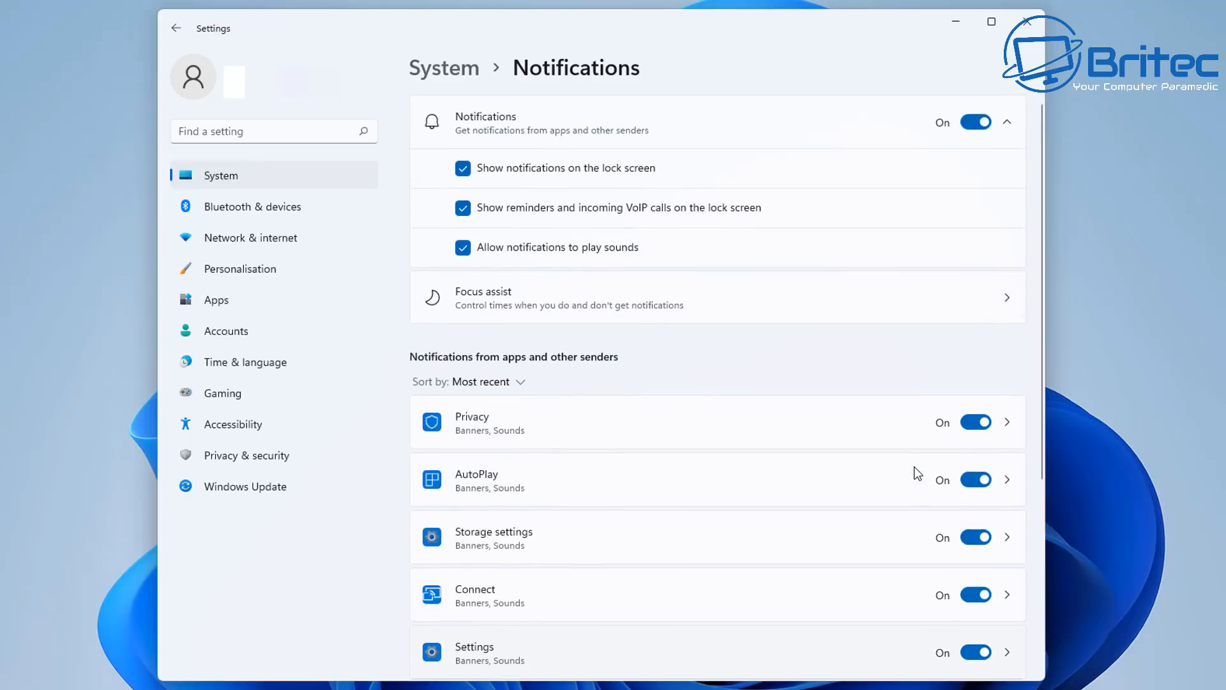
Look through the per-app notification list and the options below it, and switch the main notifications off and on again
scroll(904, 447, down, 6)
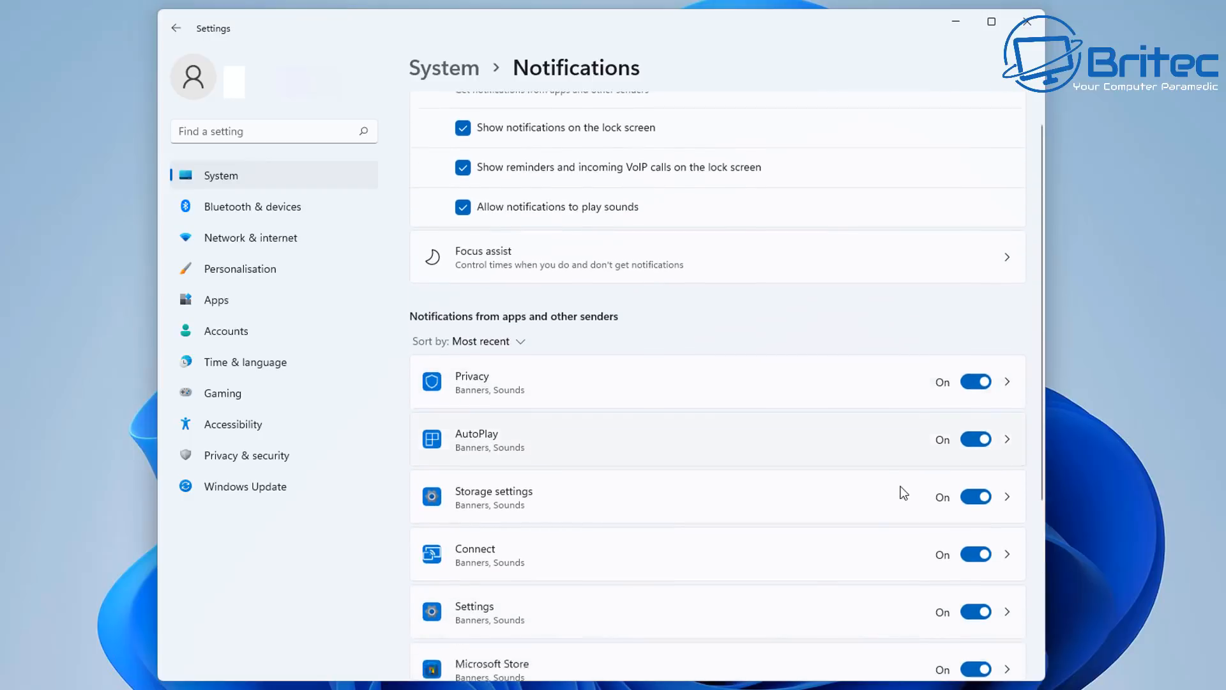
scroll(646, 523, up, 1)
scroll(643, 529, down, 1)
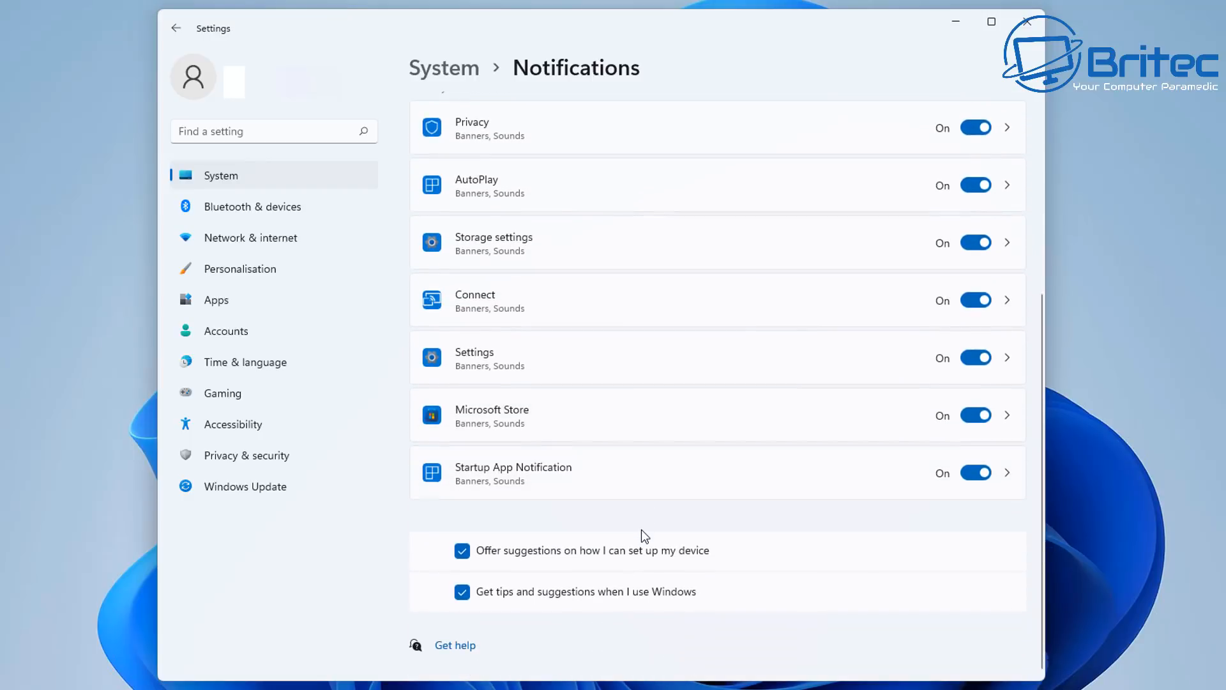
scroll(641, 530, up, 4)
scroll(641, 528, down, 4)
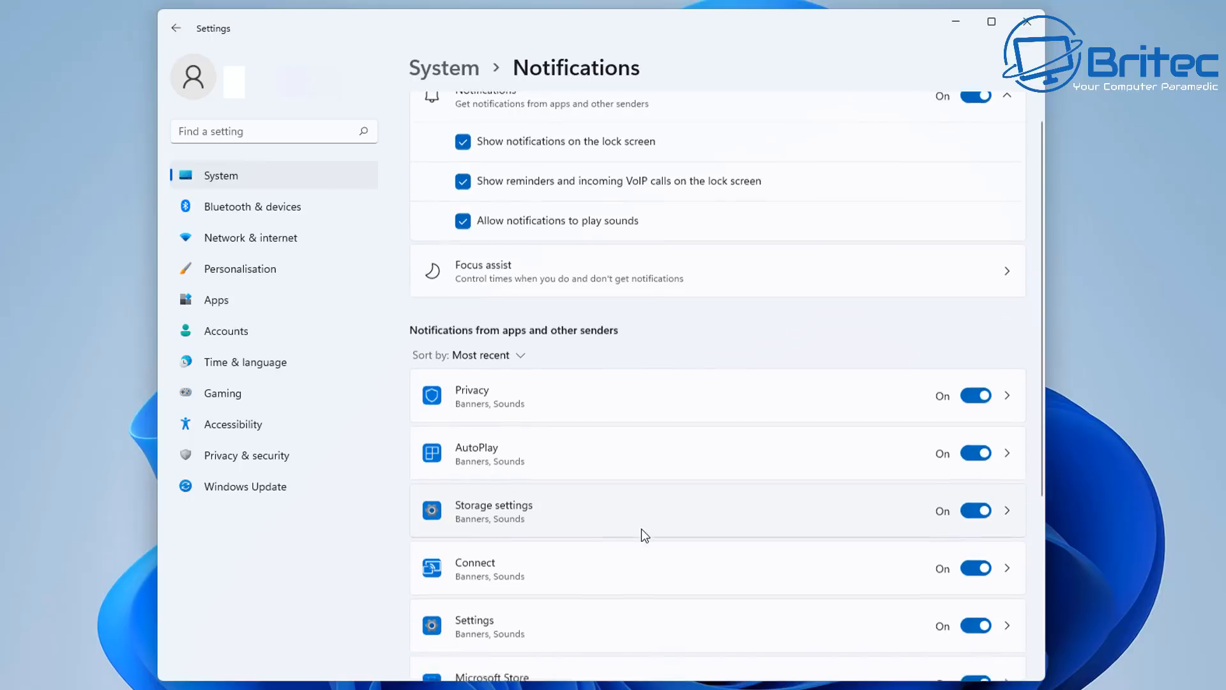
scroll(714, 574, up, 4)
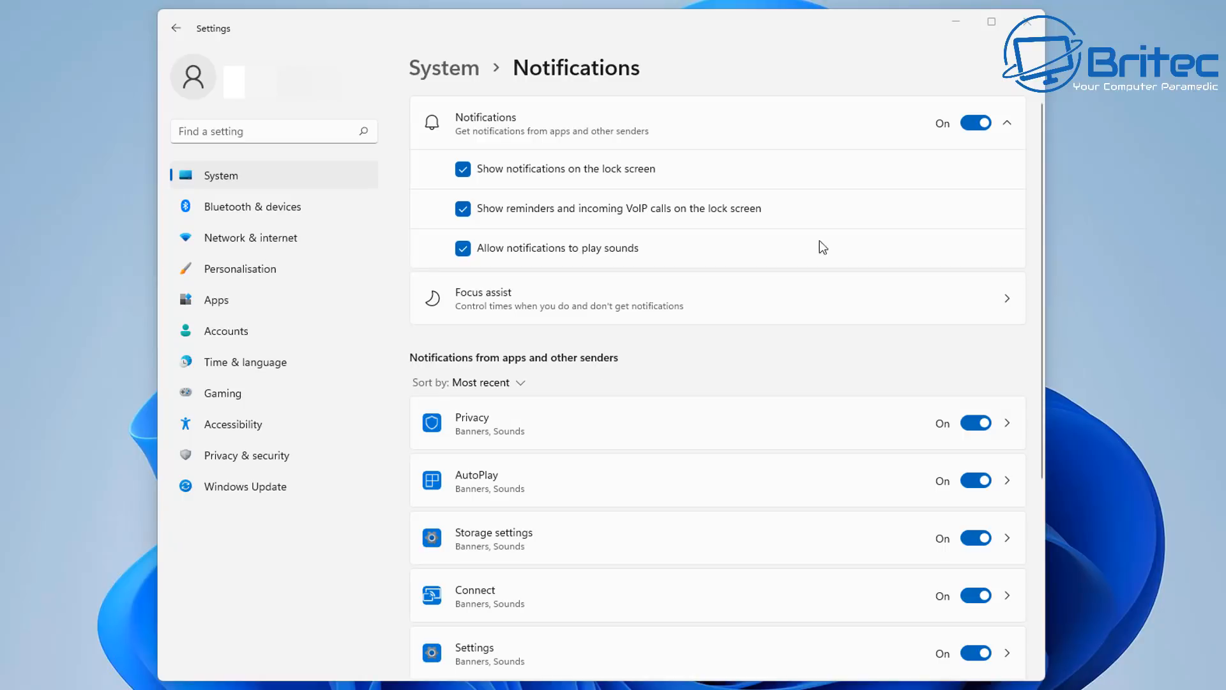
click(976, 123)
click(975, 123)
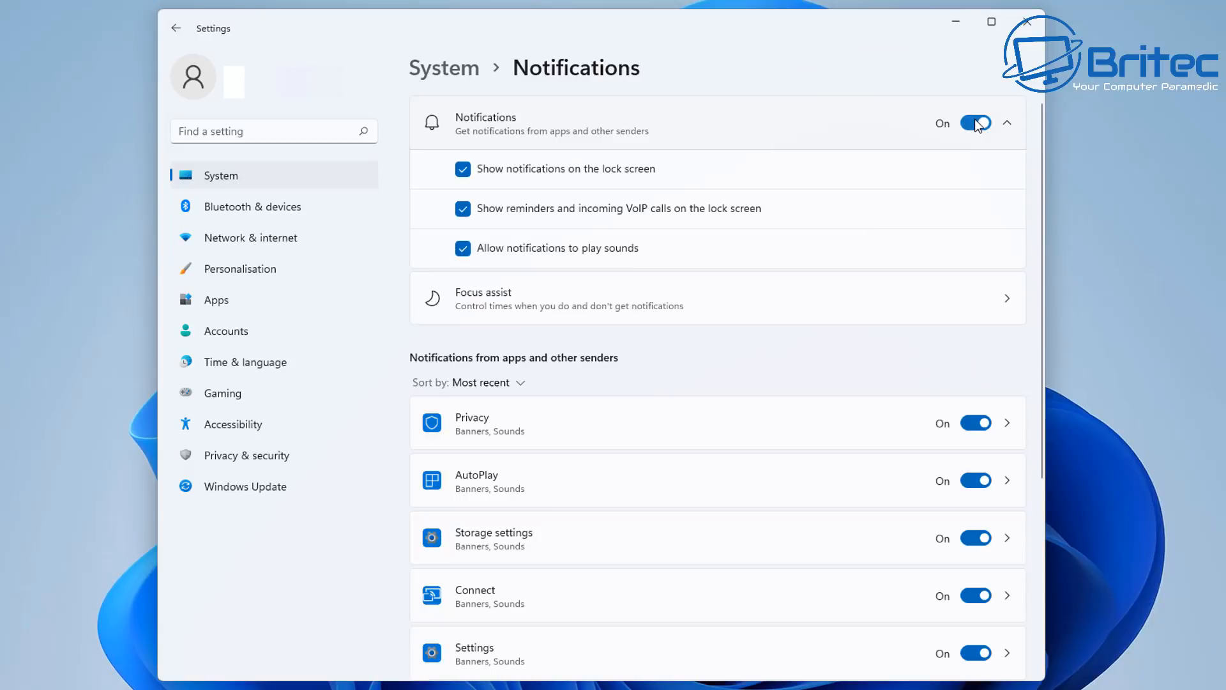
Disable the suggestions on how to set up the device and the tips and suggestions when using Windows
scroll(908, 415, down, 5)
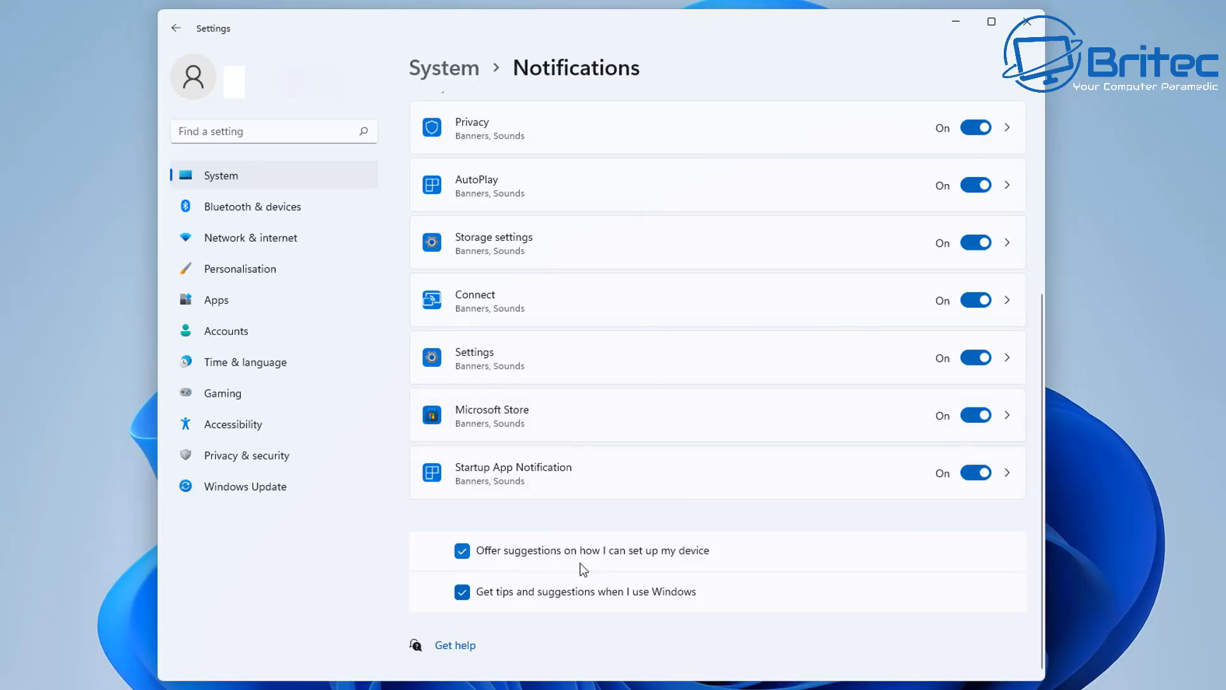
click(464, 552)
click(469, 596)
scroll(864, 585, up, 5)
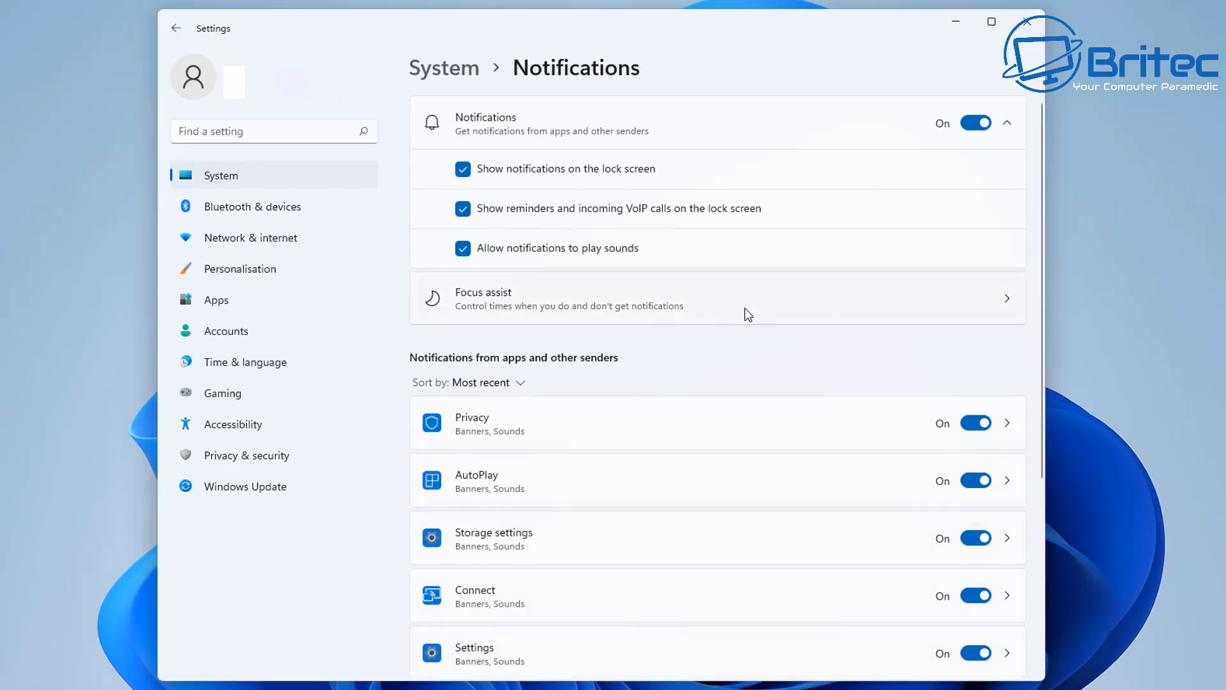
Set Focus assist to Priority only and open its priority list for customising
click(710, 315)
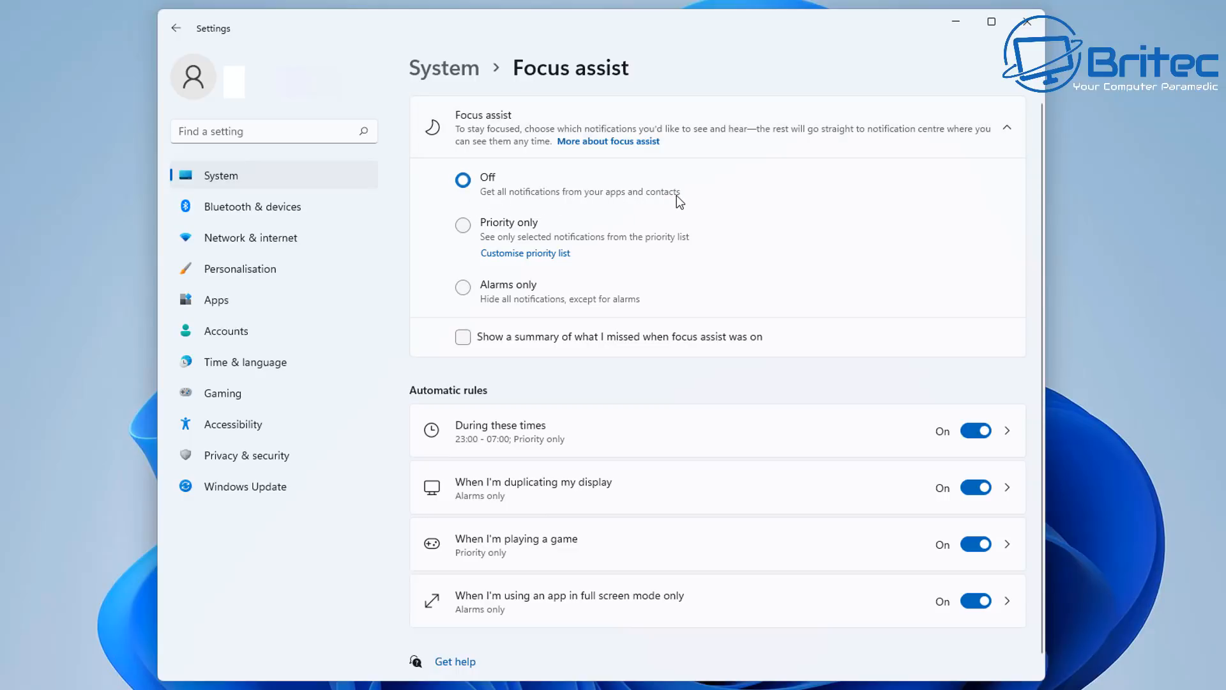
click(531, 234)
click(514, 258)
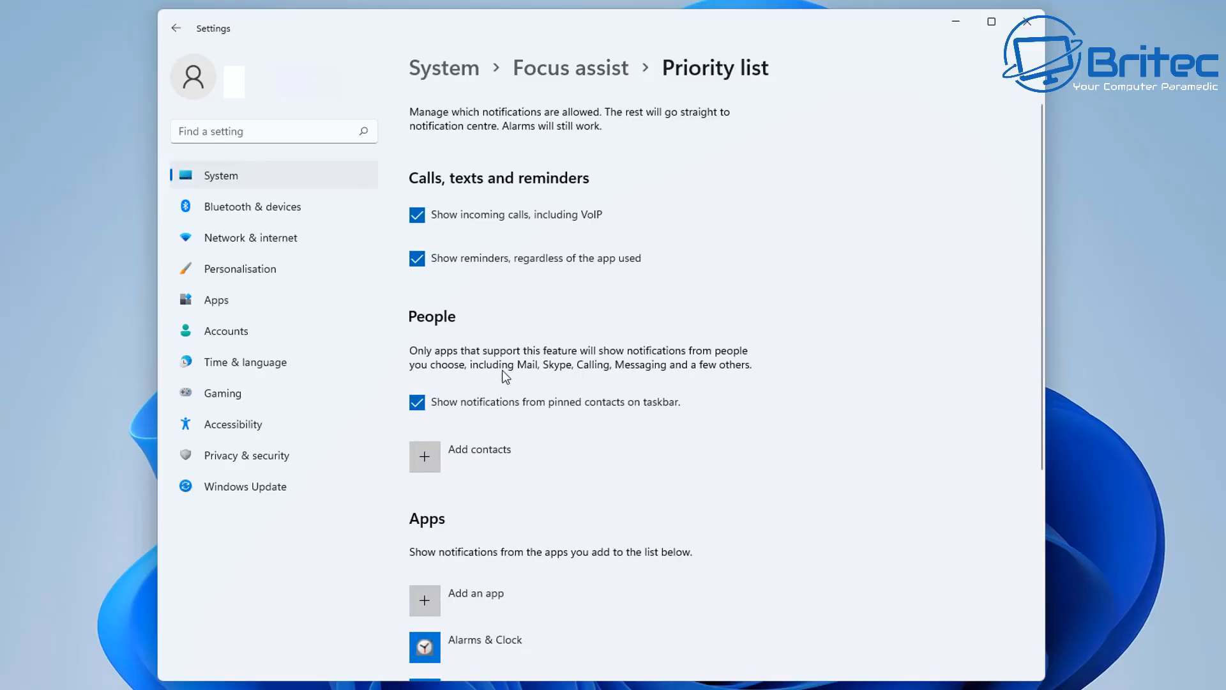
View the contact picker of the priority list, close it without adding anyone, and return to the Focus assist settings
click(426, 457)
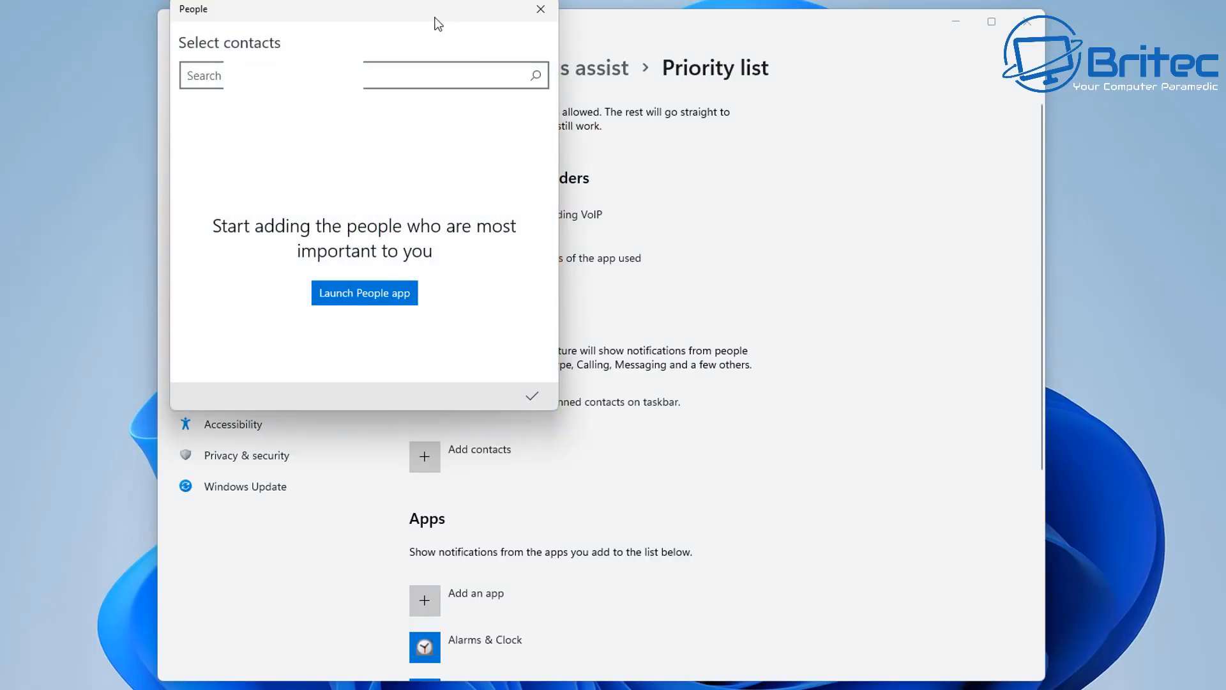
drag(417, 33, 638, 157)
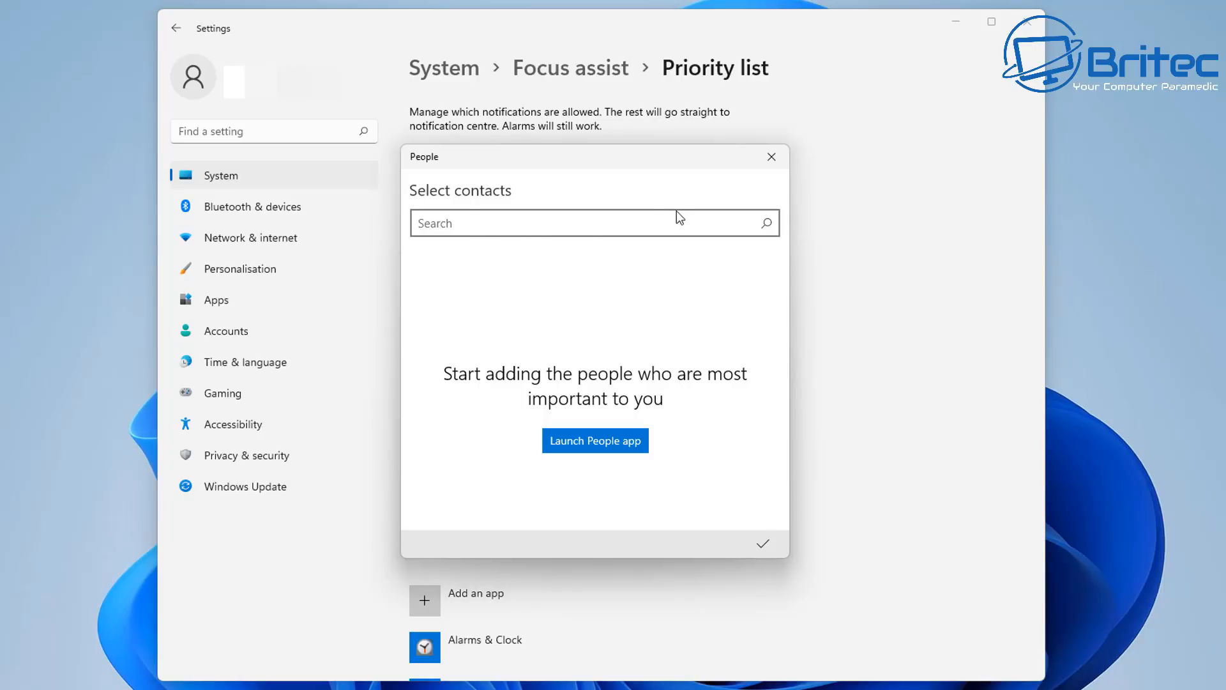
click(771, 158)
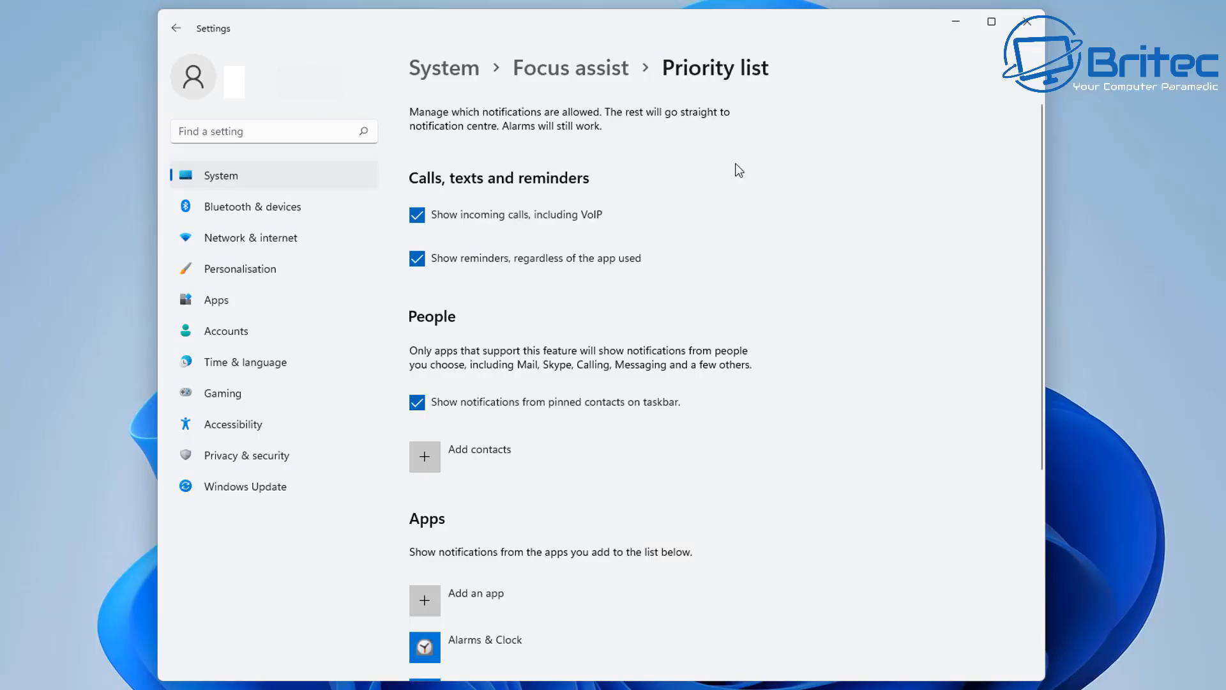
click(176, 28)
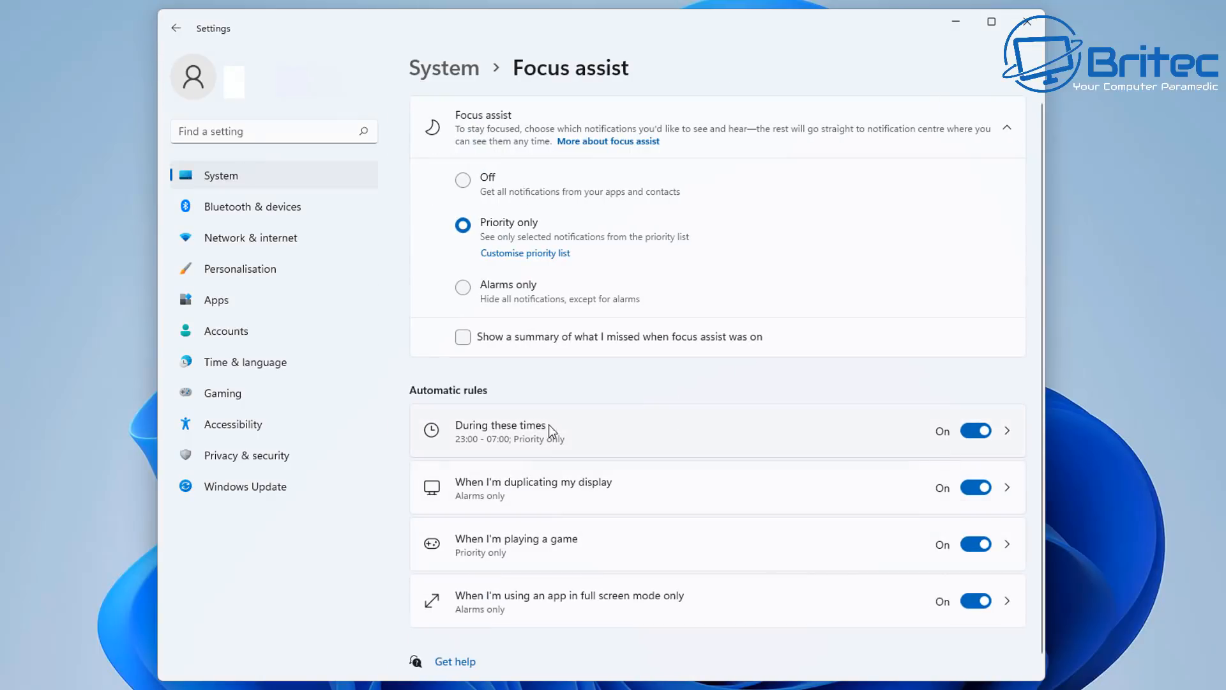
Review the repeat and focus level choices of the During these times rule, and return to the Focus assist settings
click(519, 427)
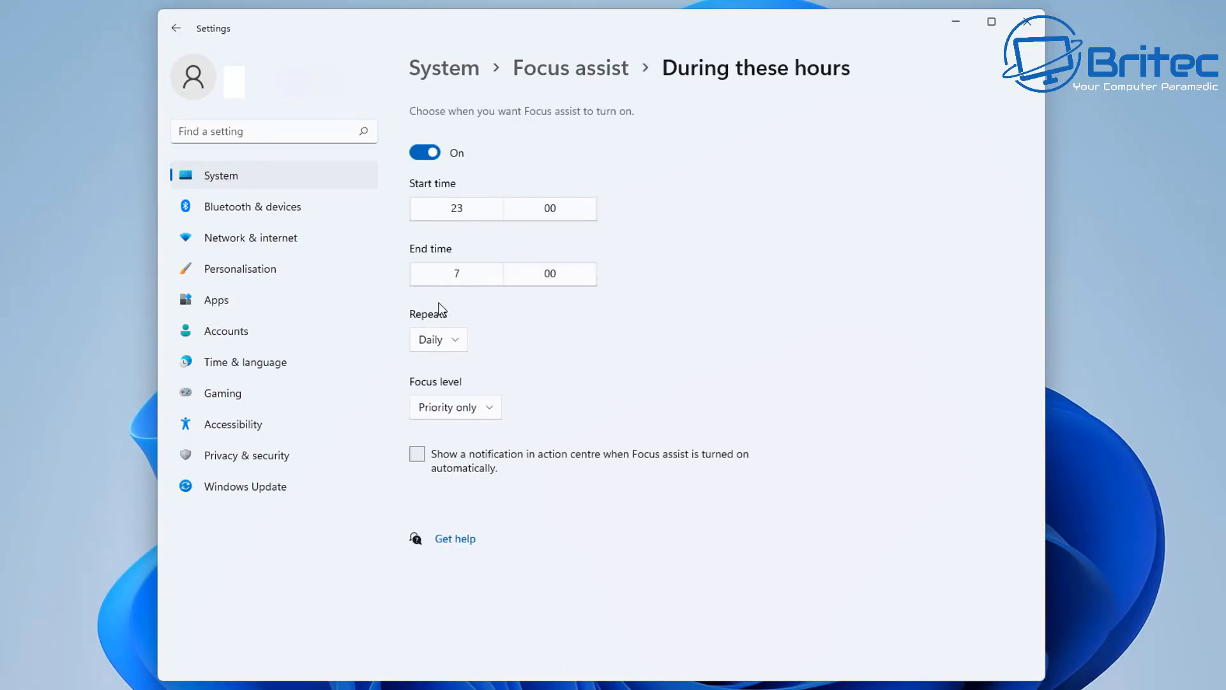
click(454, 345)
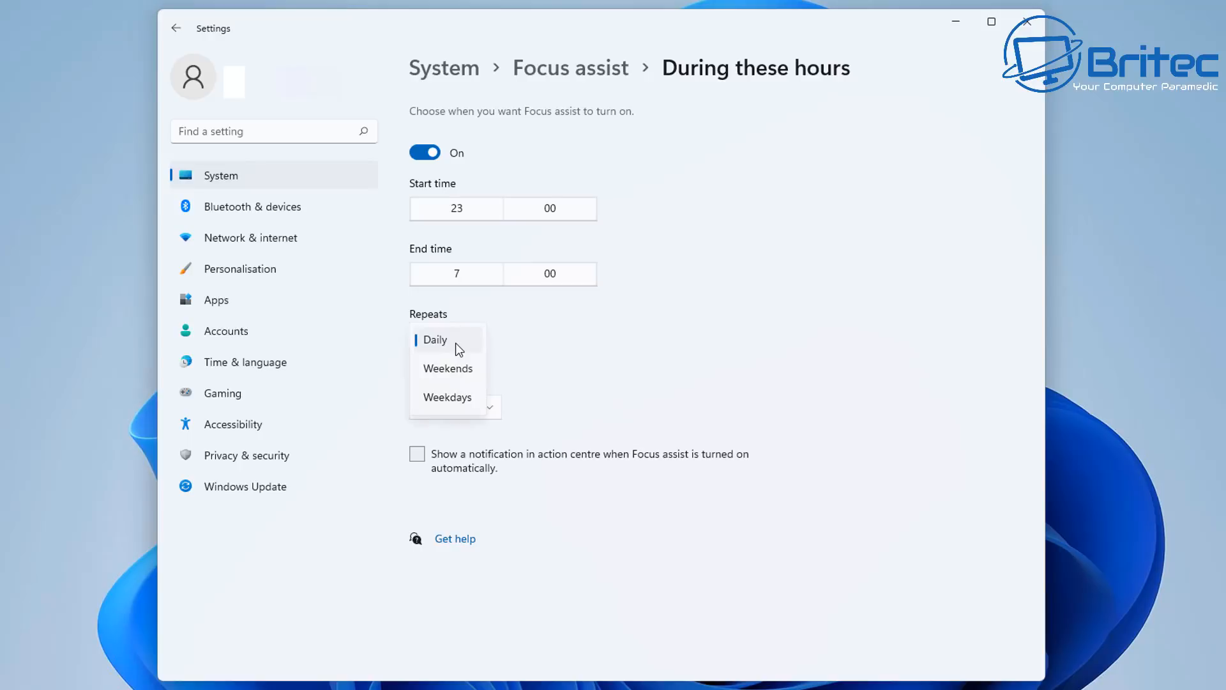
click(650, 355)
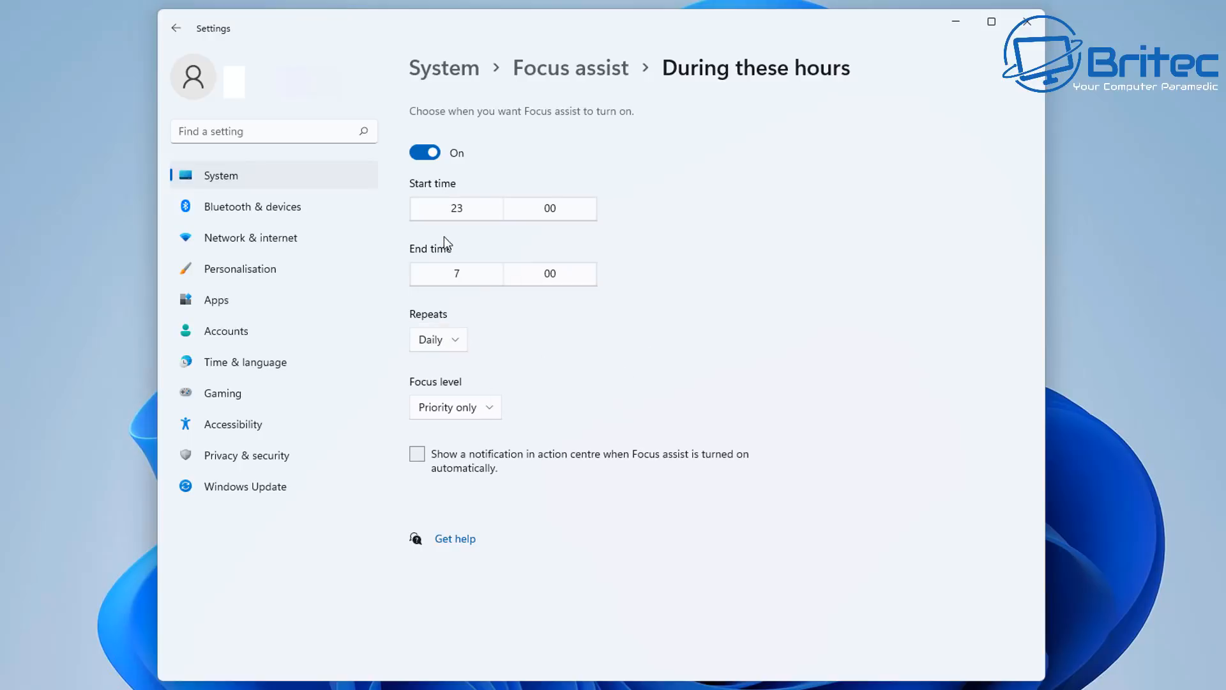
click(489, 409)
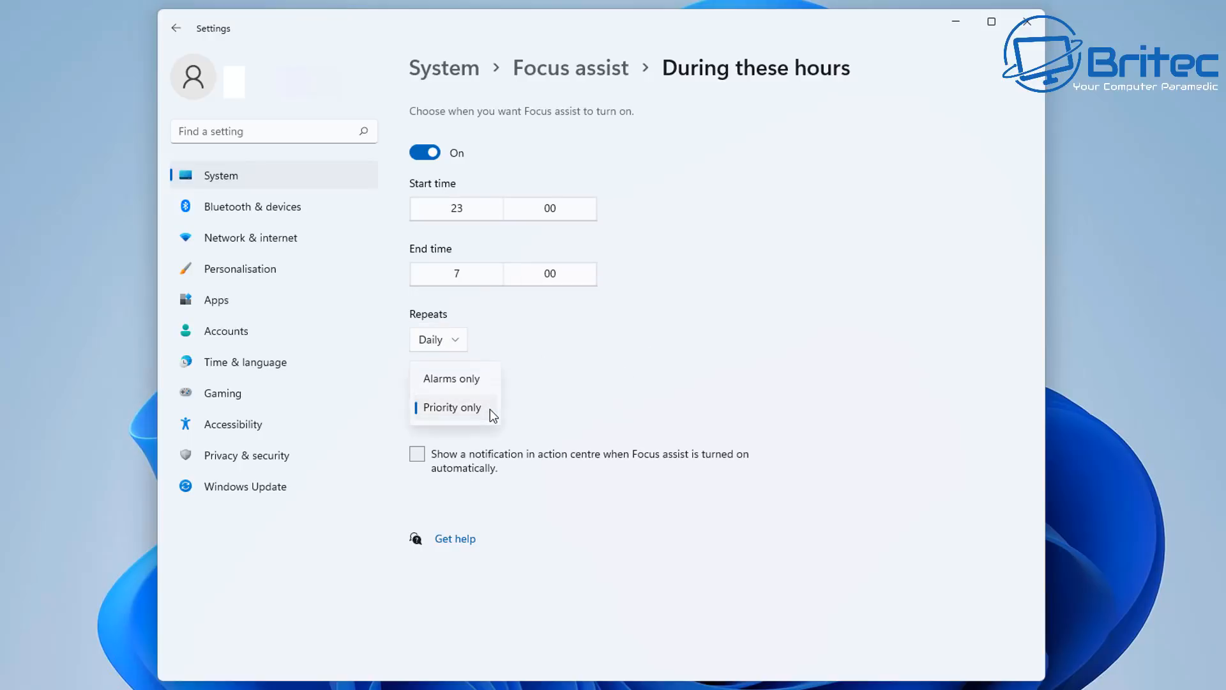
click(489, 409)
click(174, 31)
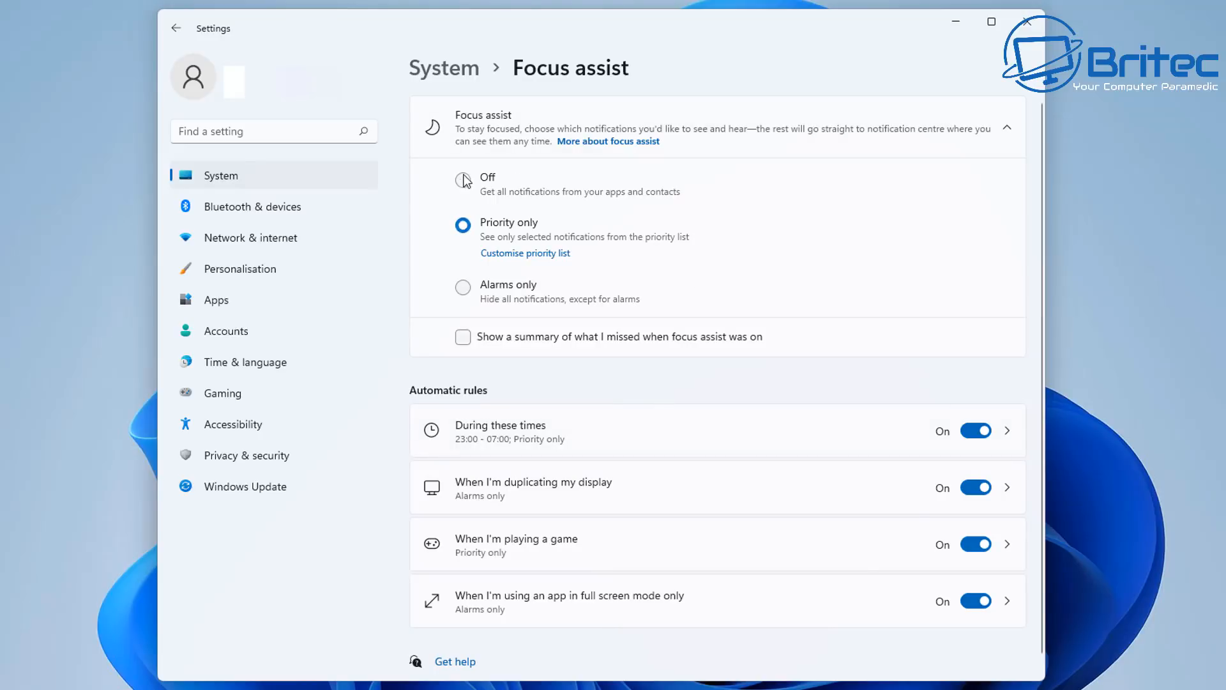
Turn off the automatic rules for set times, duplicating the display and full screen apps, leaving the game rule on
scroll(697, 517, down, 1)
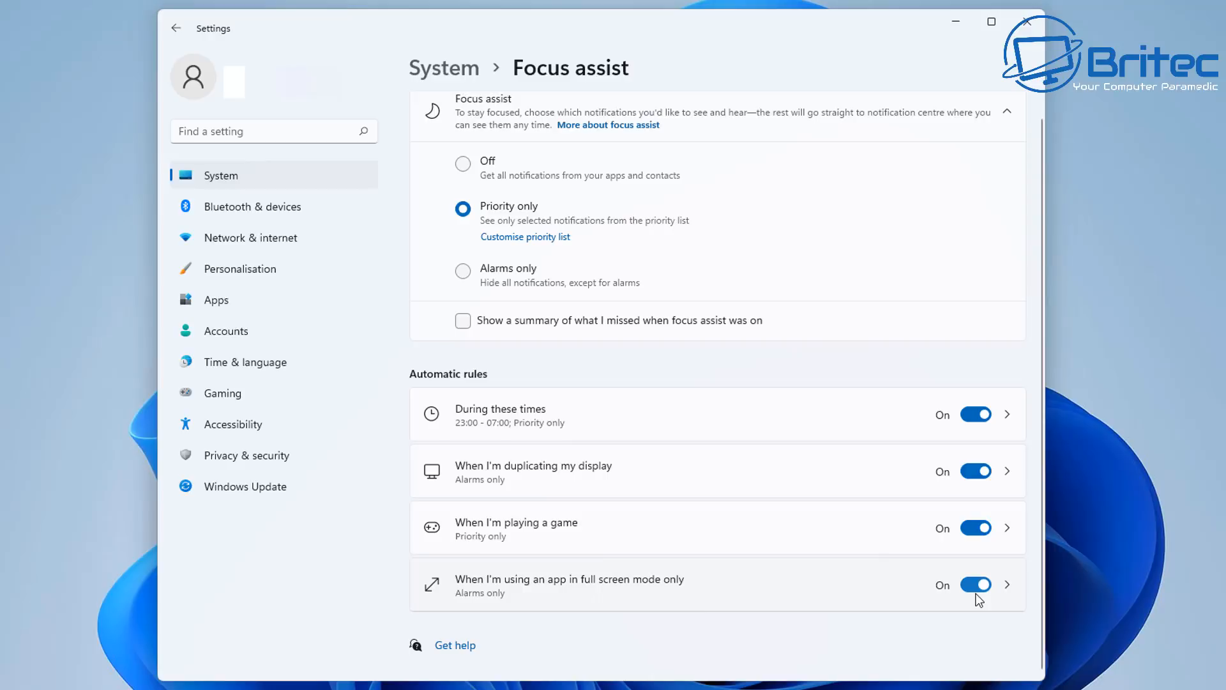
click(972, 417)
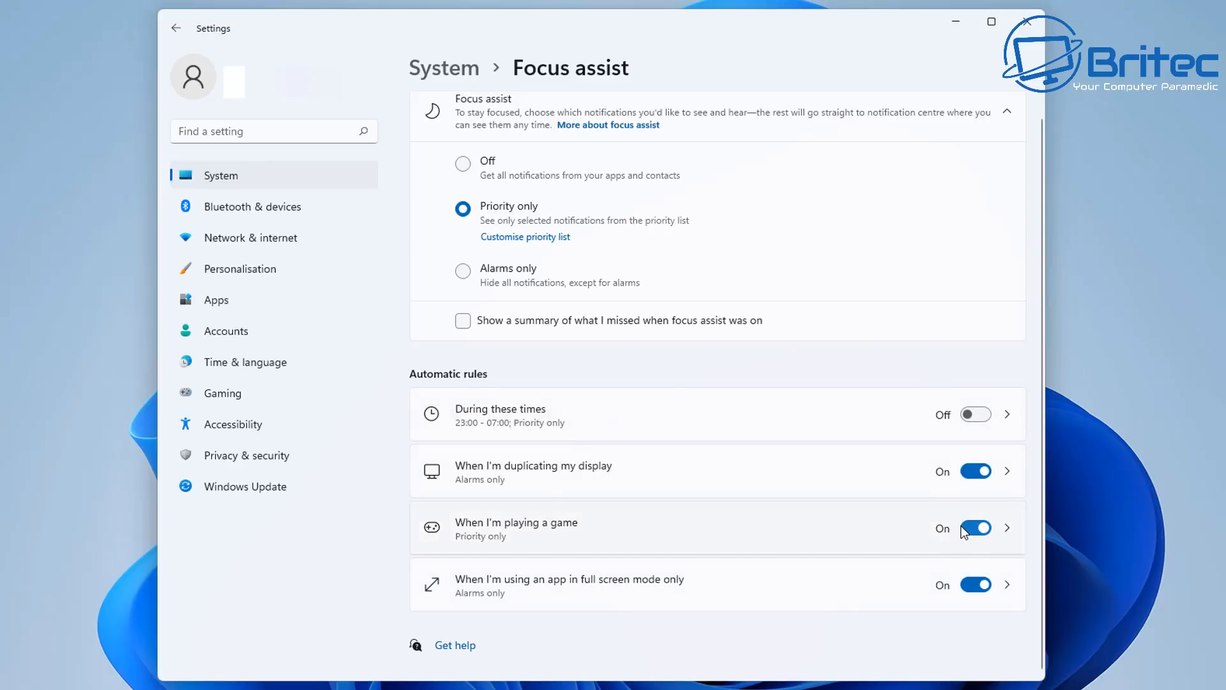
click(973, 472)
click(983, 582)
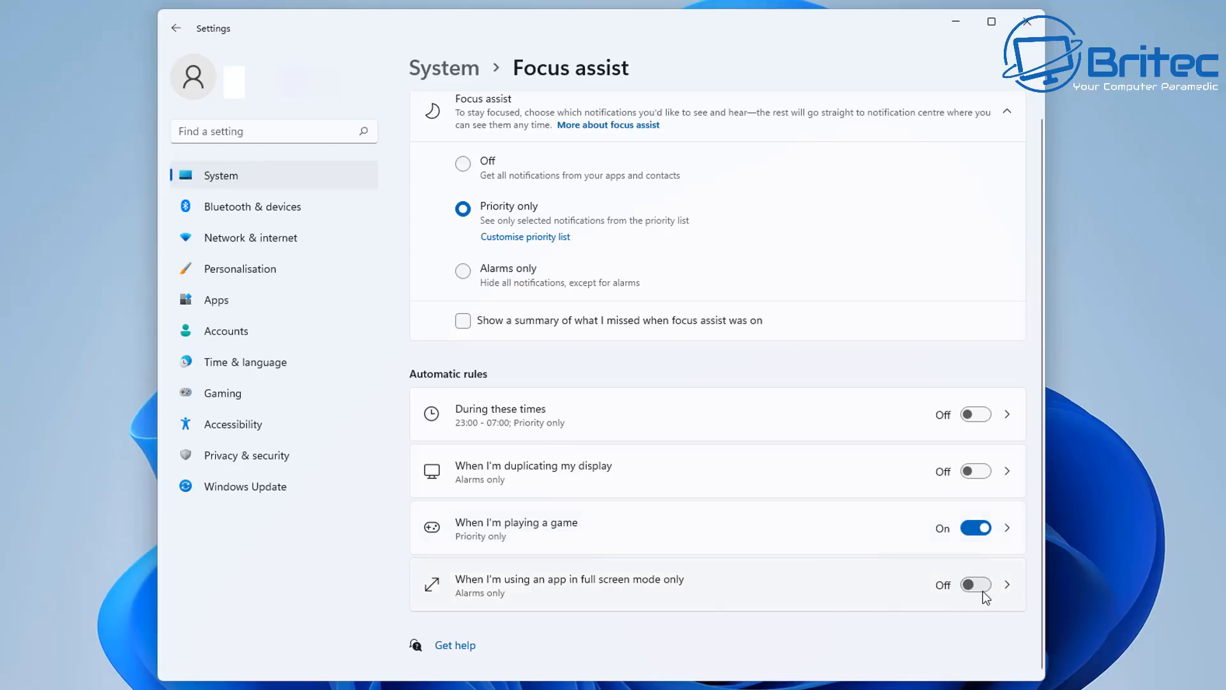
scroll(852, 563, up, 1)
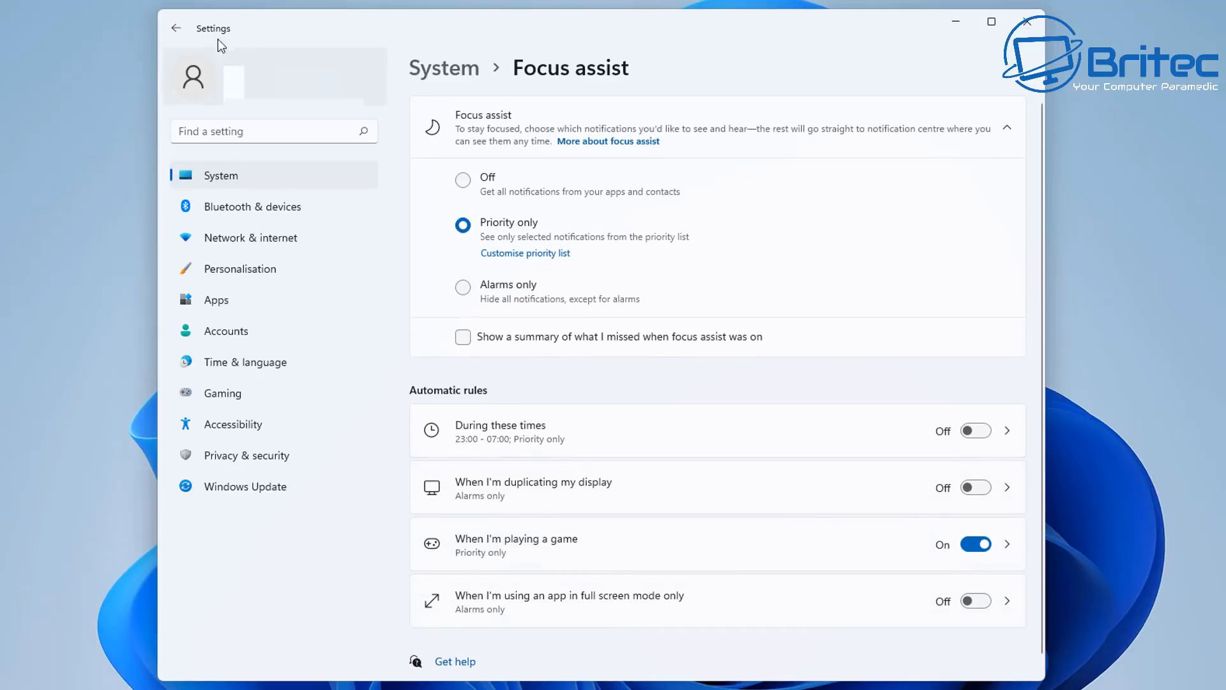
Go back to the System settings, open Storage and turn off Storage Sense
click(186, 21)
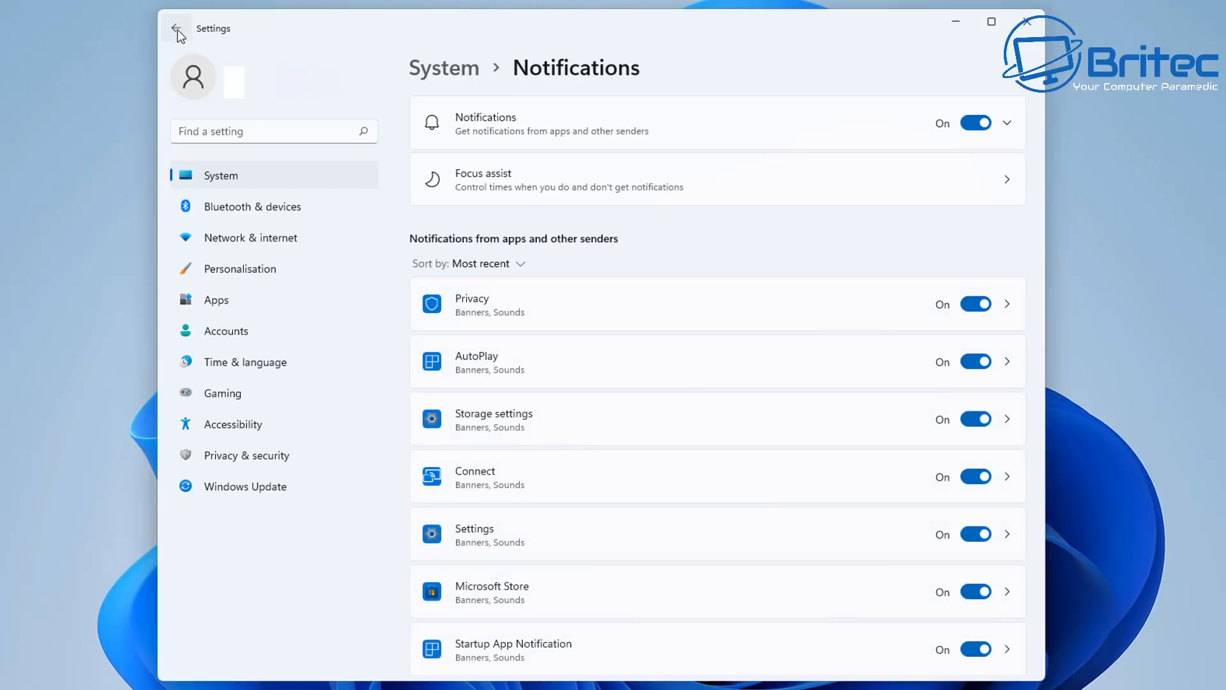
click(176, 29)
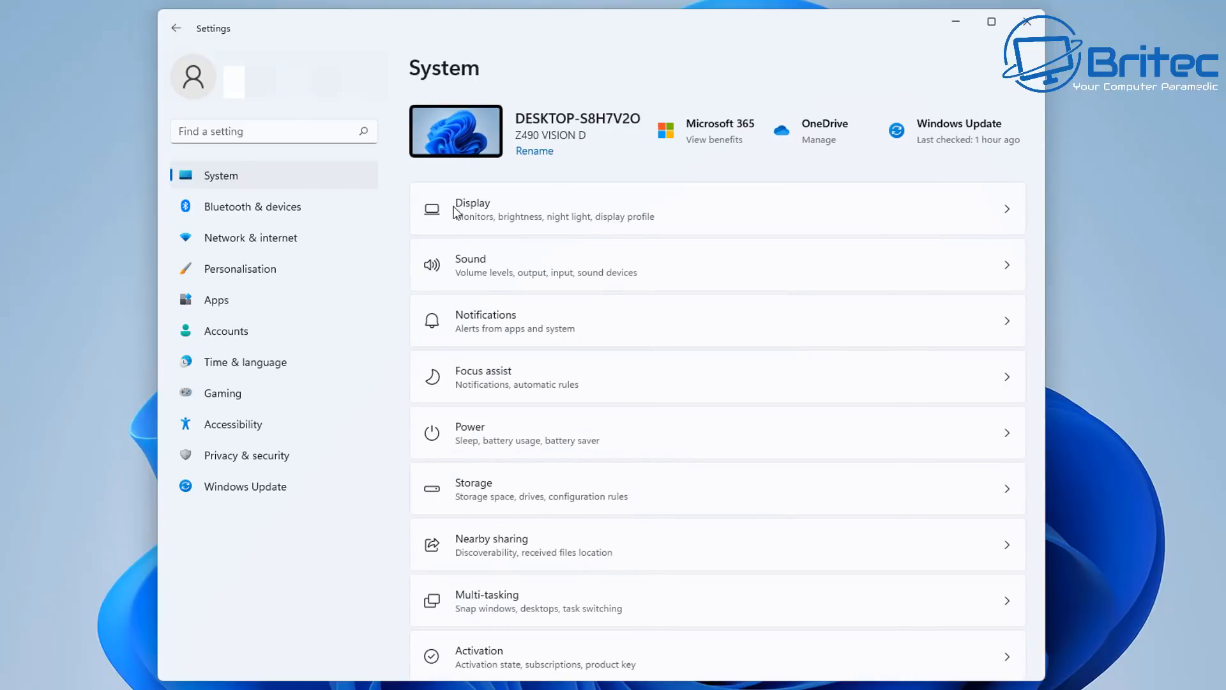
scroll(580, 442, down, 2)
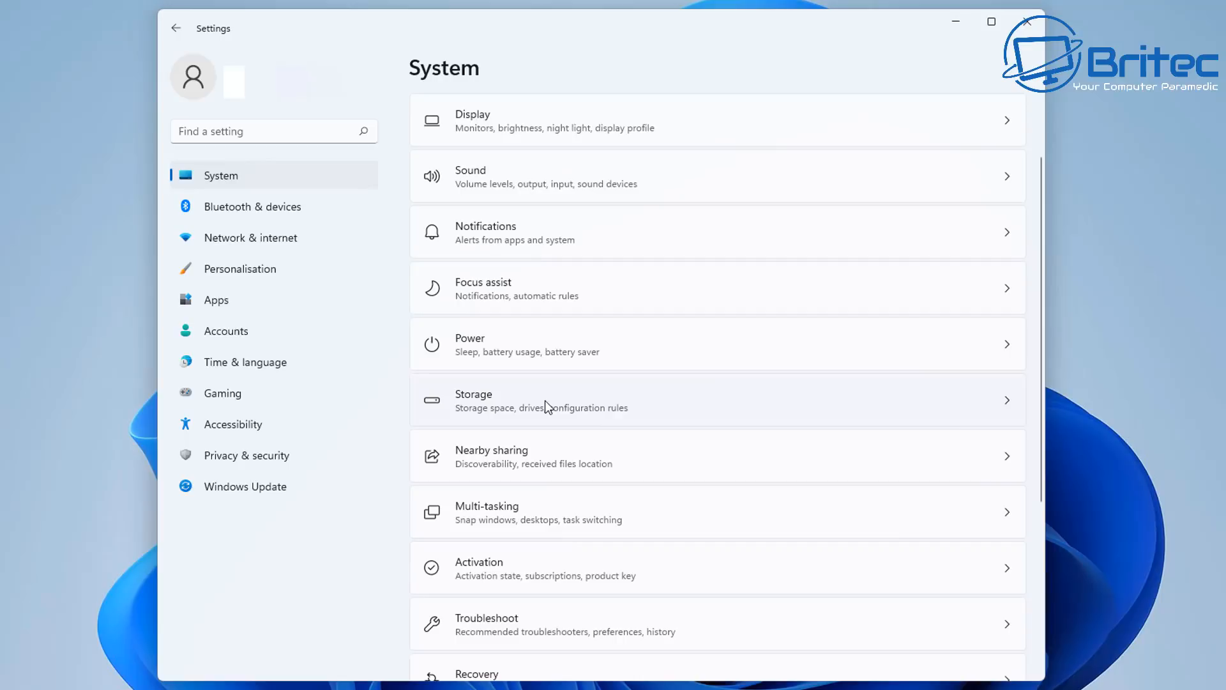
click(545, 403)
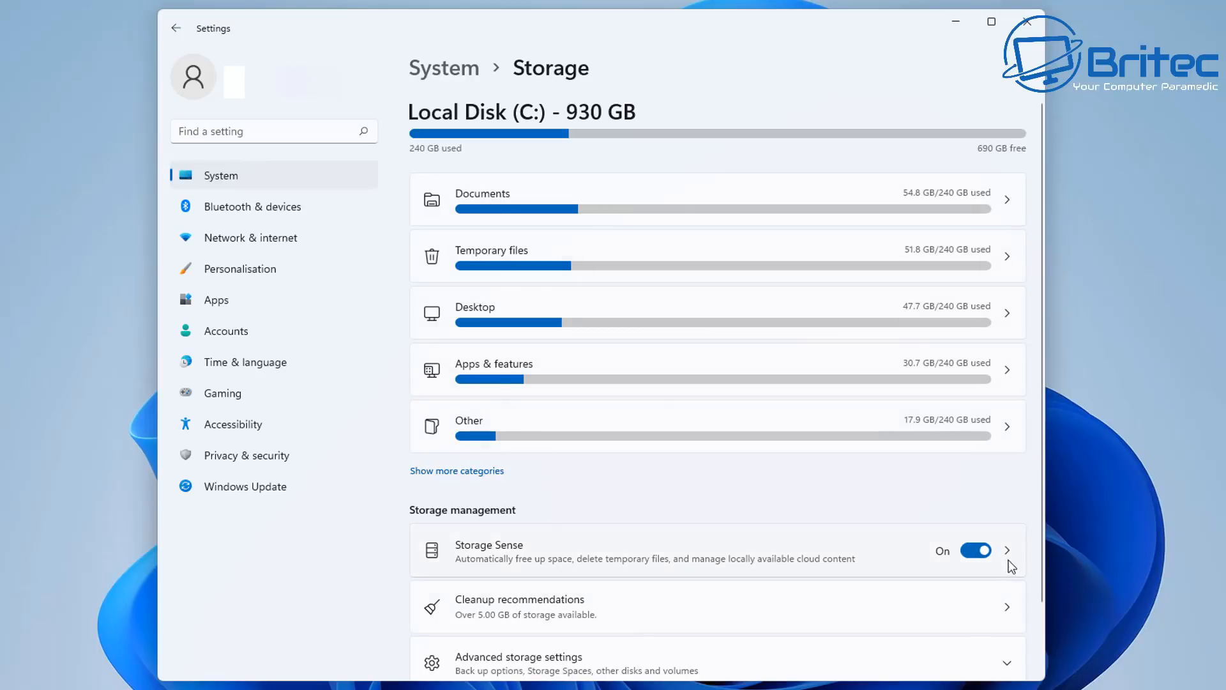
click(976, 548)
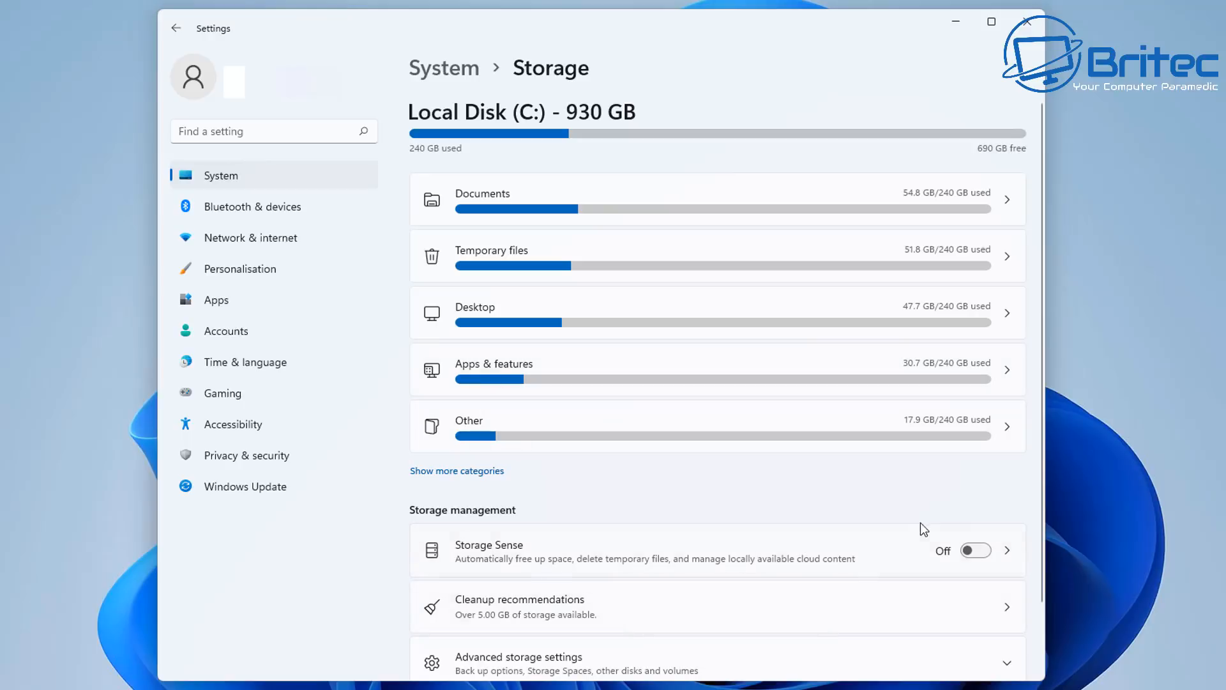
Return to the System settings and check the Nearby sharing options
click(175, 28)
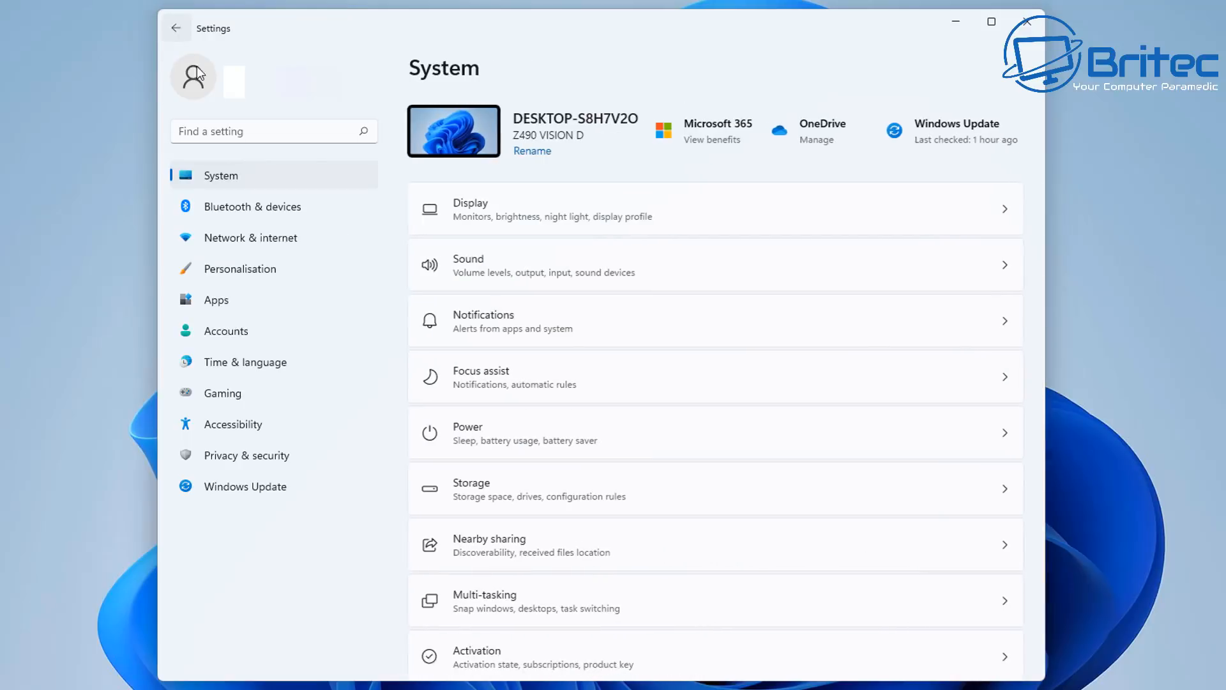
scroll(627, 506, down, 1)
scroll(623, 512, down, 2)
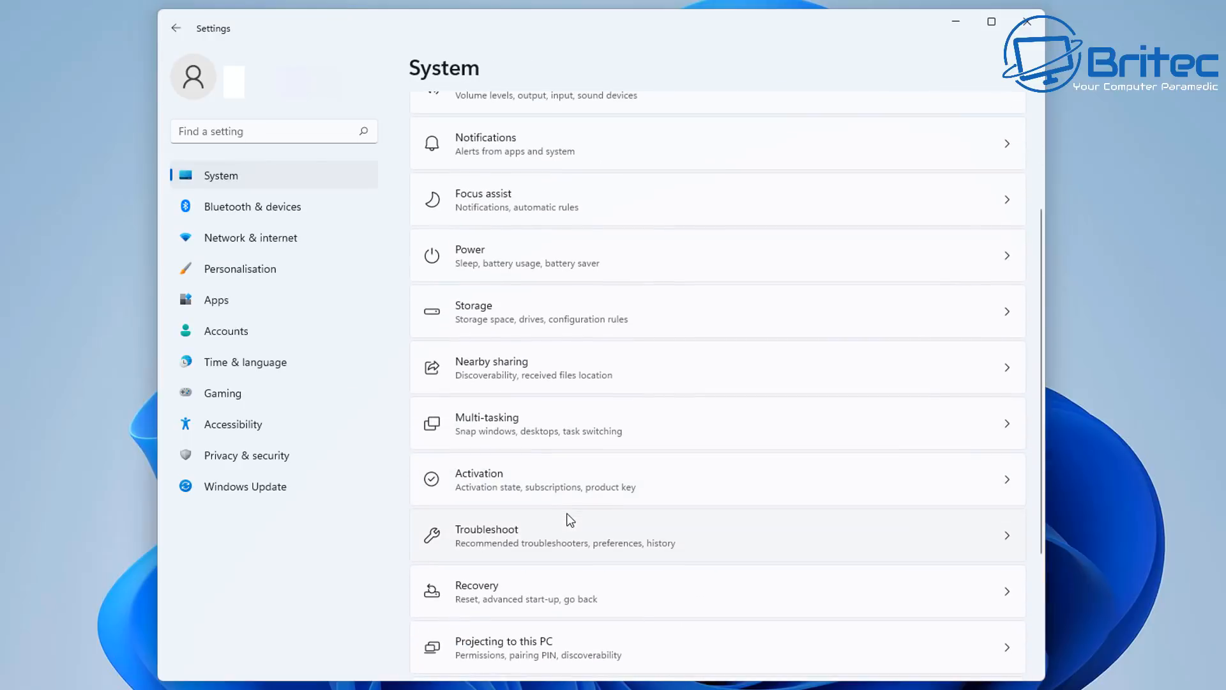
click(508, 365)
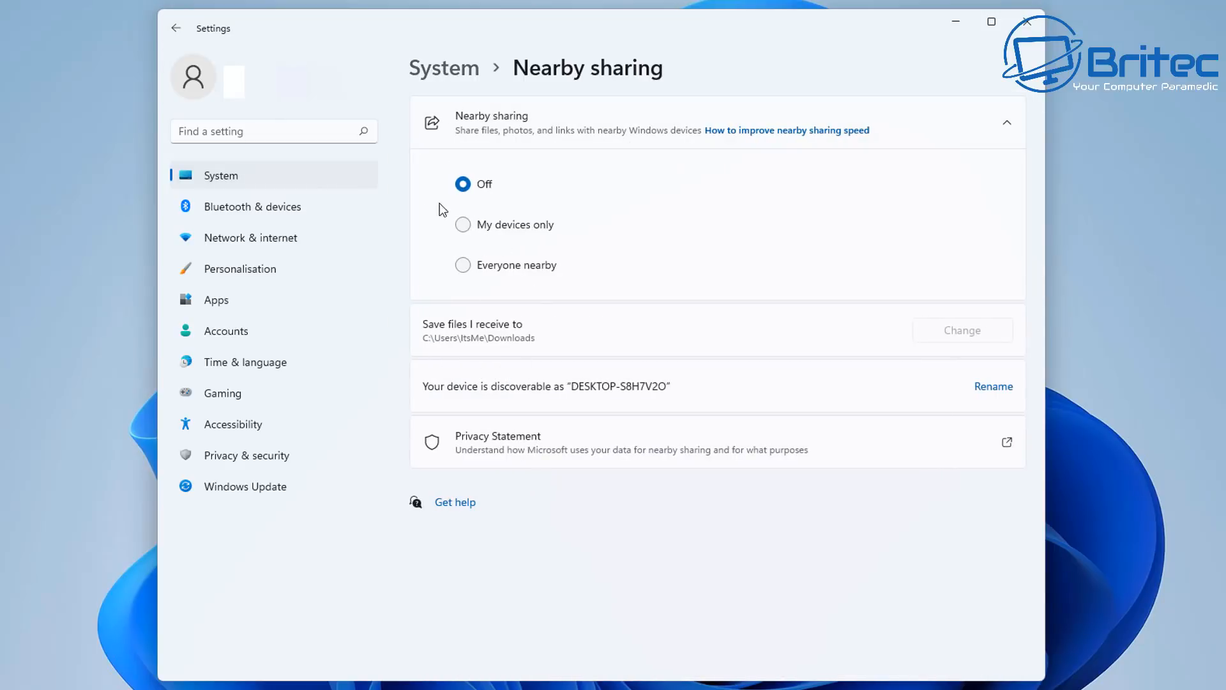
Leave Nearby sharing and check the Multi-tasking settings for snap windows and title bar window shake
click(175, 29)
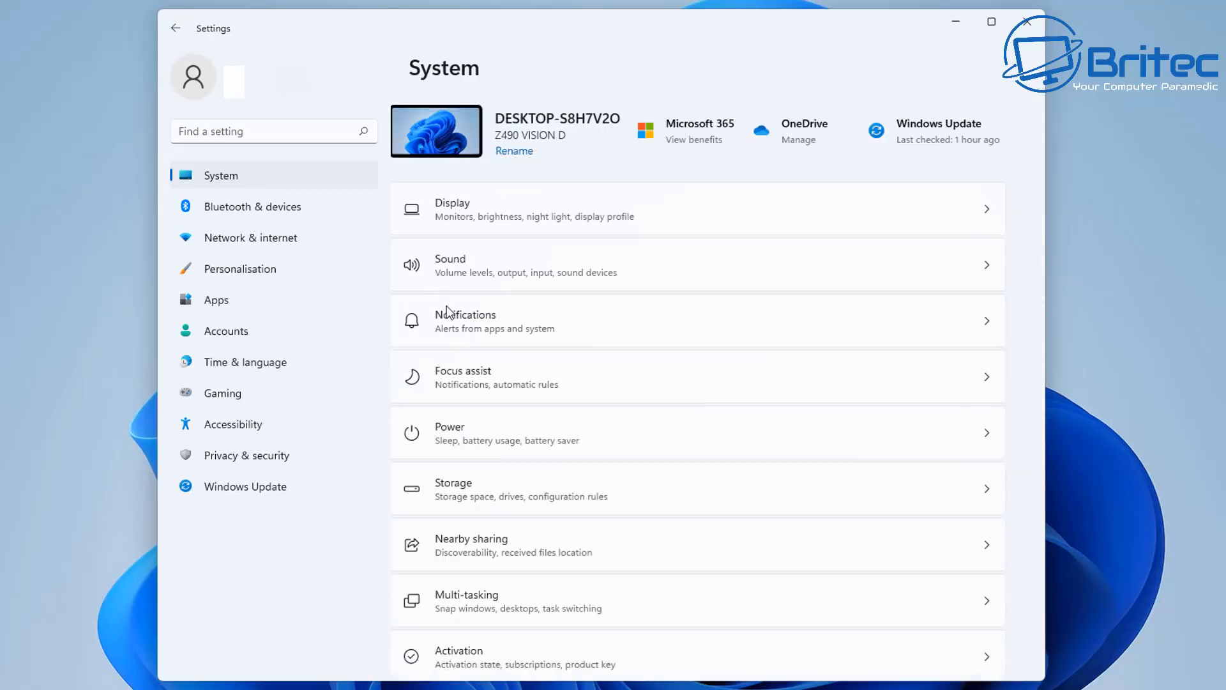
scroll(565, 542, down, 2)
click(530, 511)
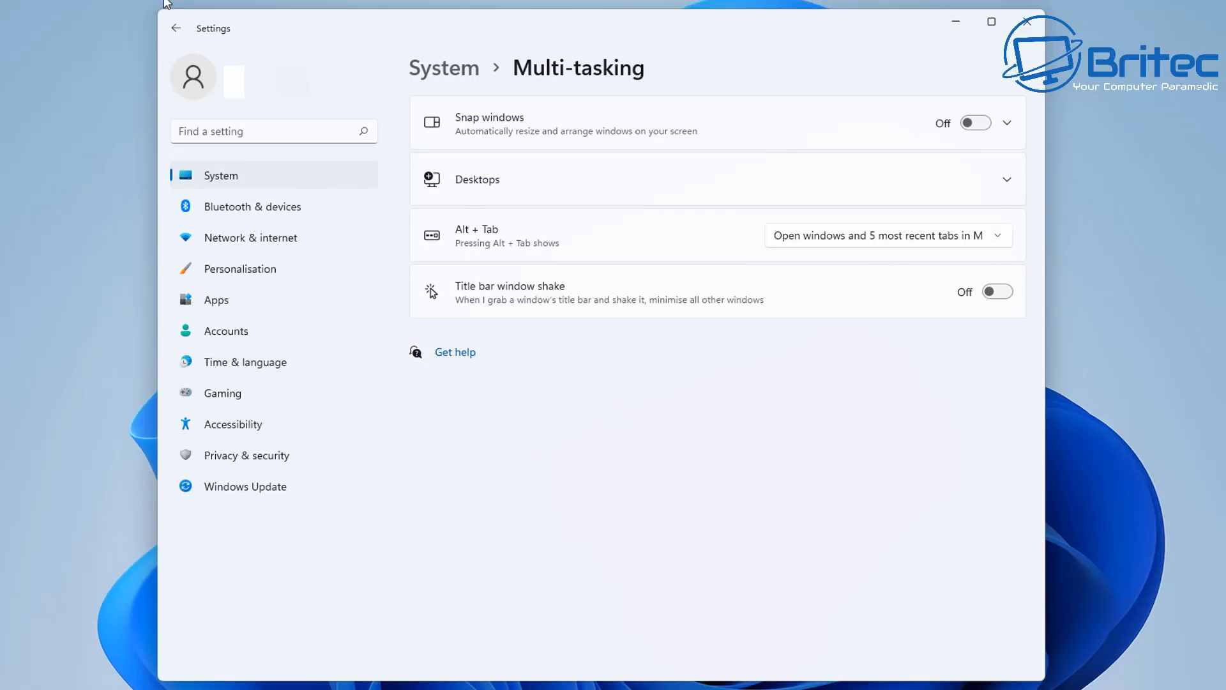
Leave Multi-tasking and open the Projecting to this PC settings to check the projection permissions
click(177, 28)
scroll(688, 504, down, 3)
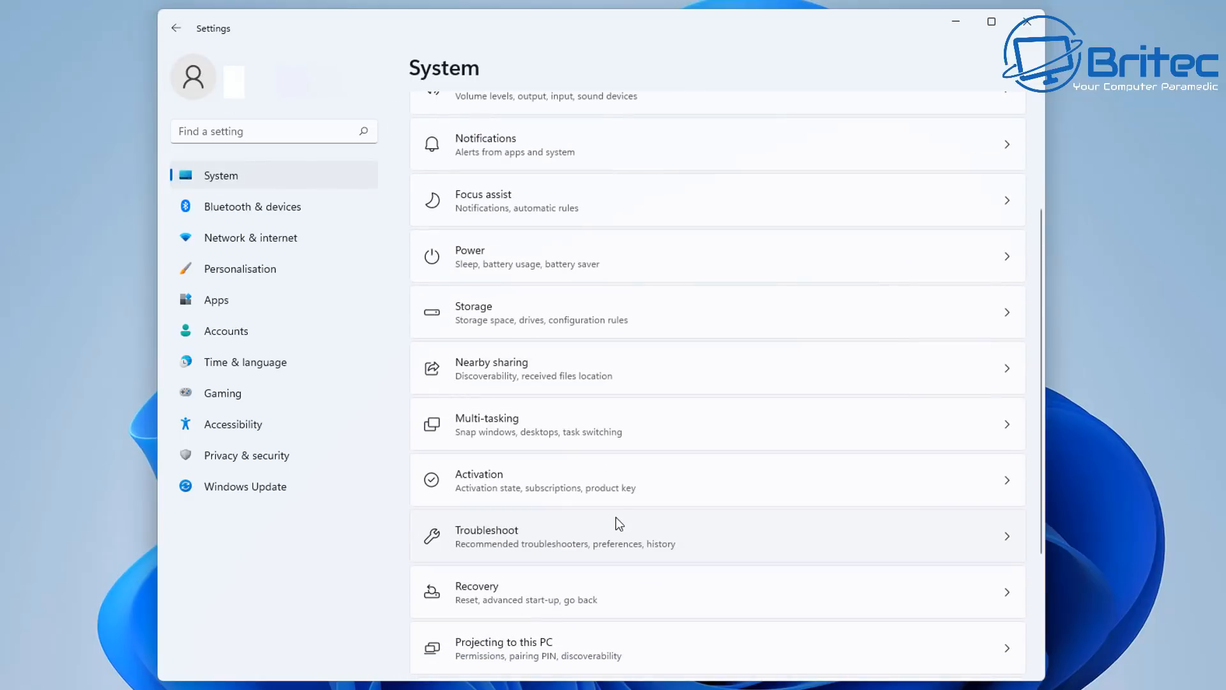
scroll(558, 558, down, 3)
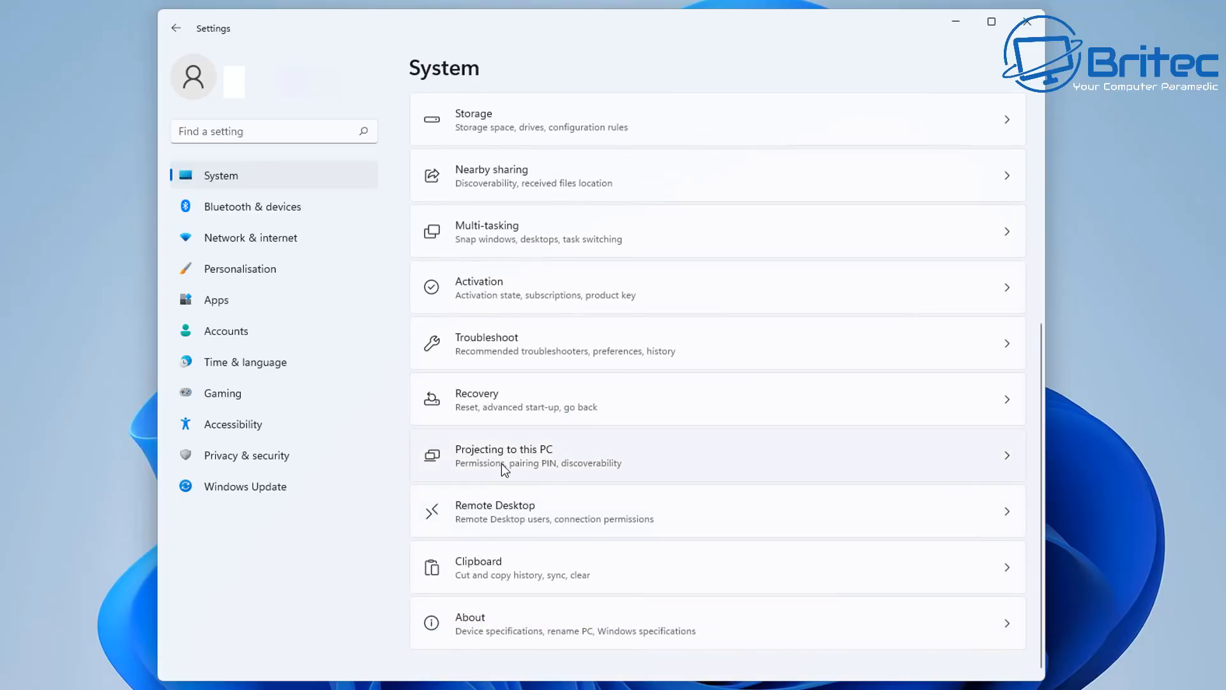
click(501, 463)
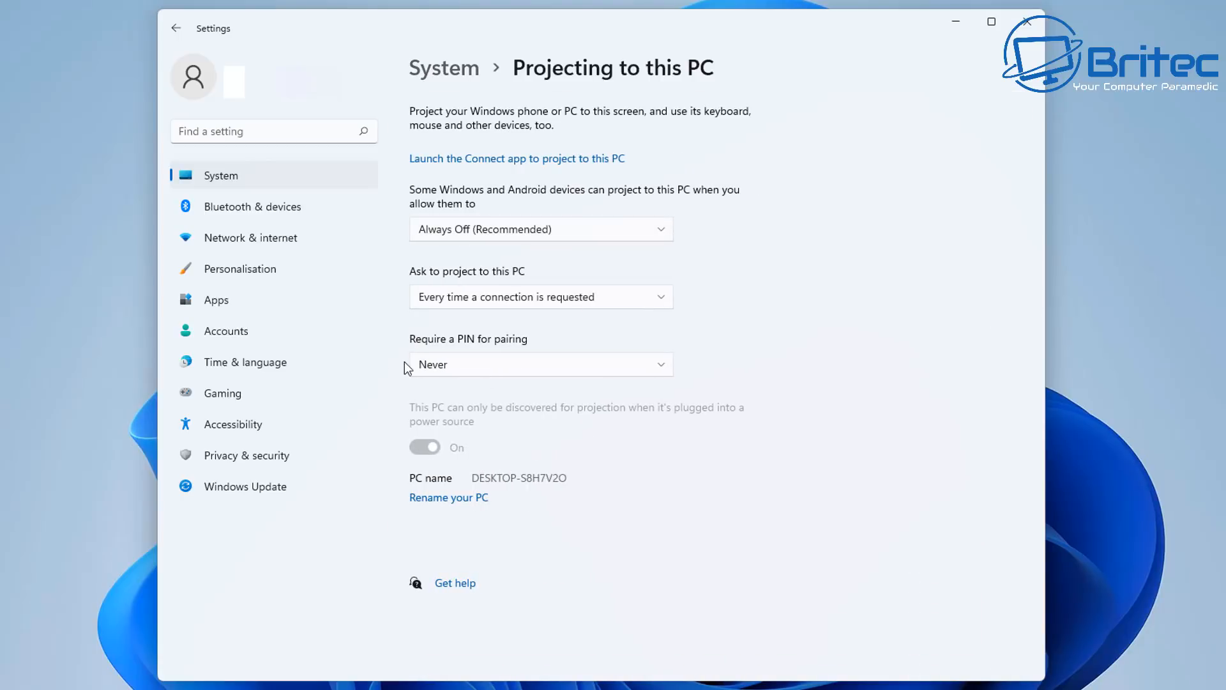
Return to the System settings and open Remote Desktop to check whether remote access is enabled
click(174, 28)
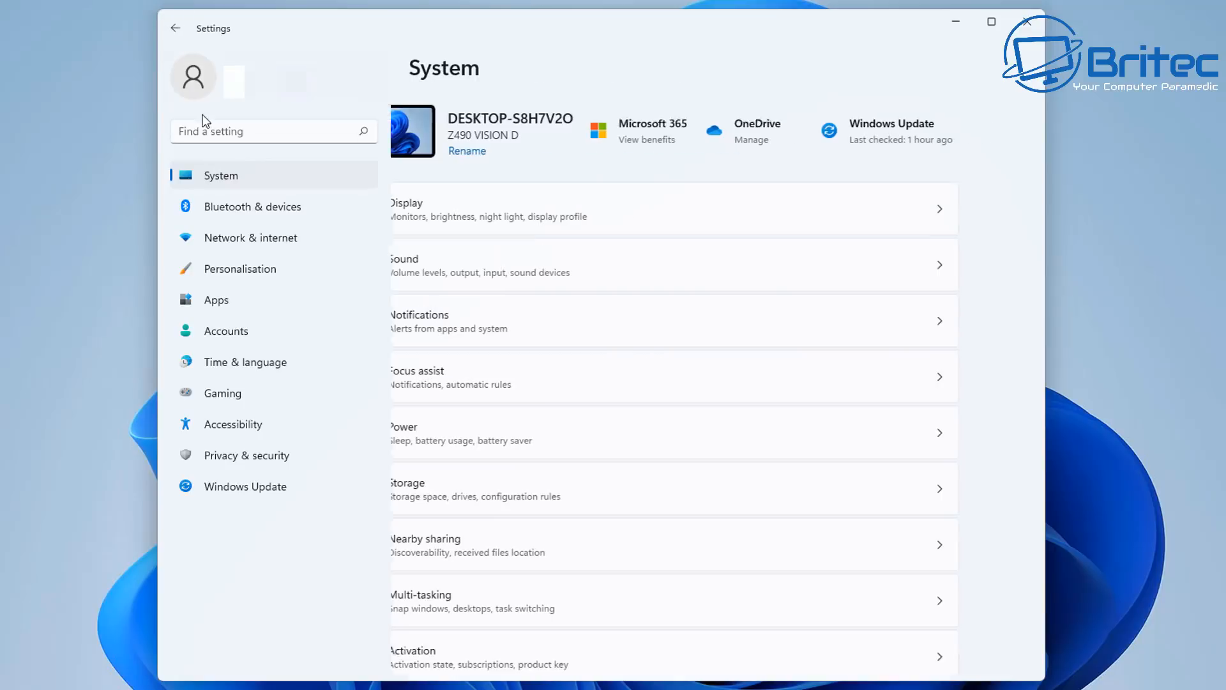
scroll(583, 530, down, 4)
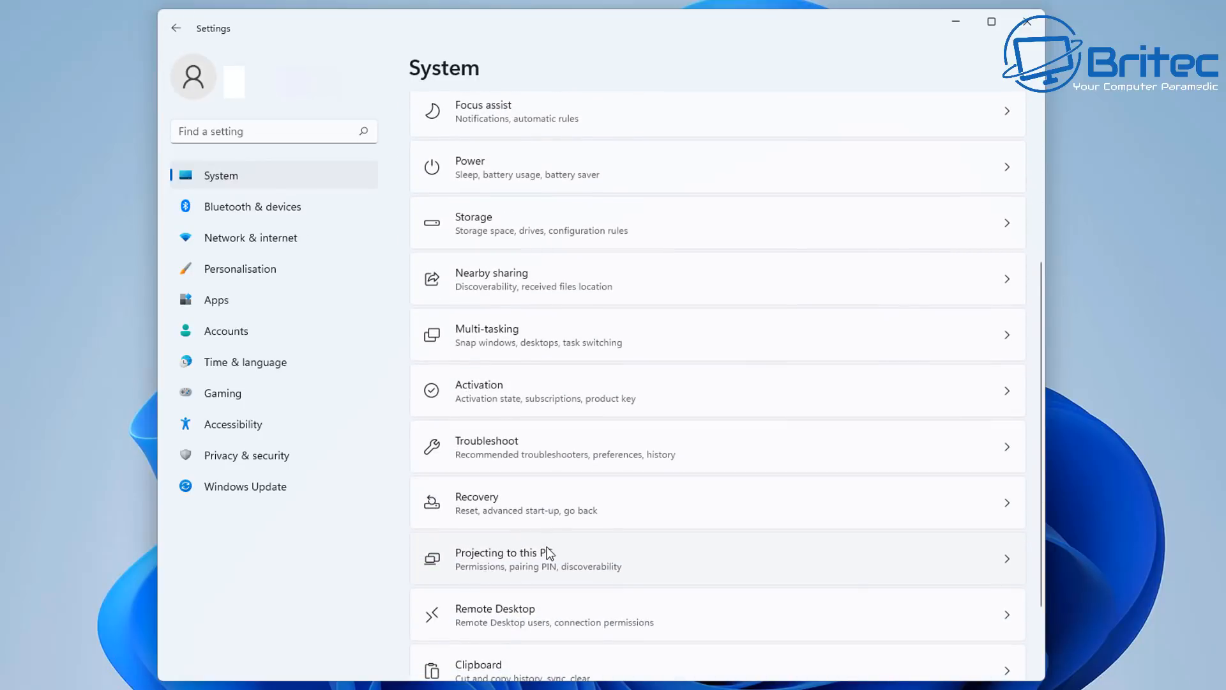
scroll(547, 553, down, 2)
click(512, 511)
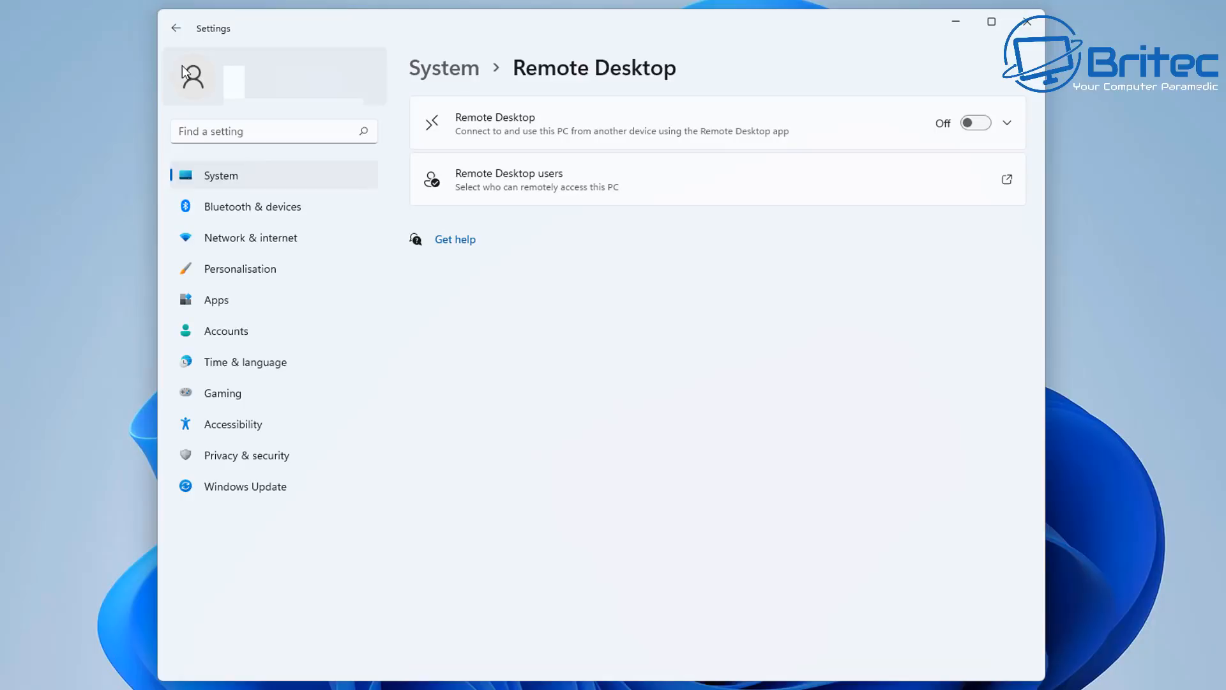
Go back to the System settings, open Clipboard and turn off syncing across devices
click(182, 28)
scroll(557, 574, down, 5)
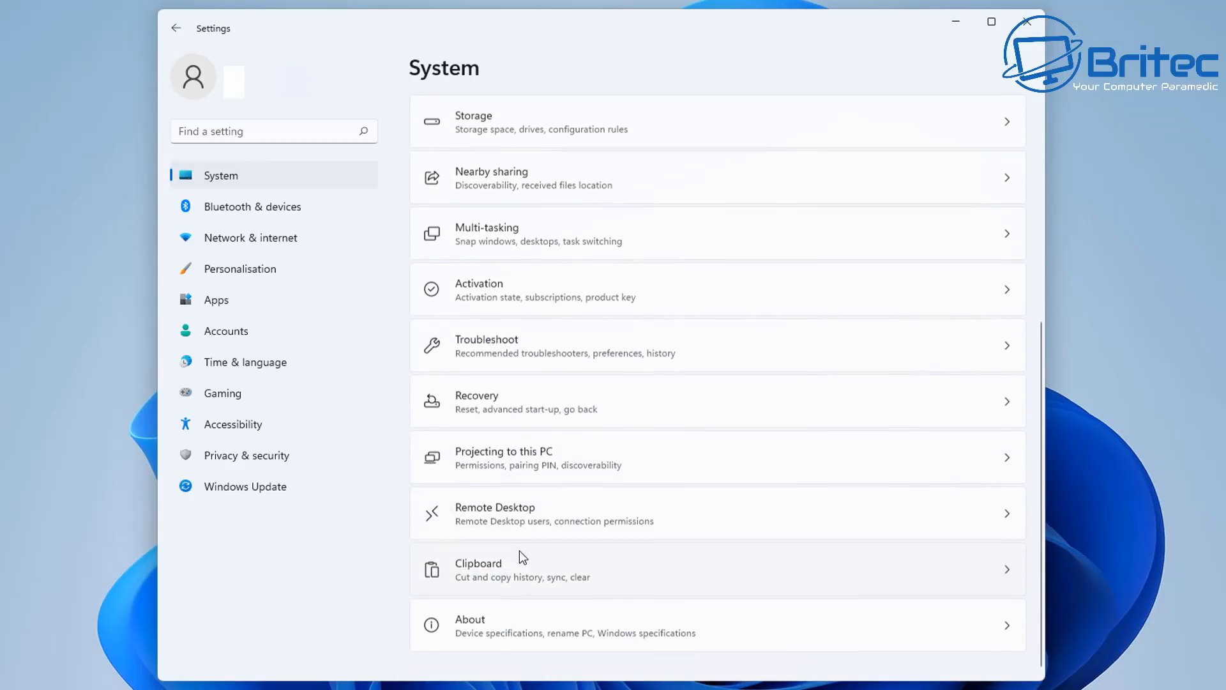
click(491, 575)
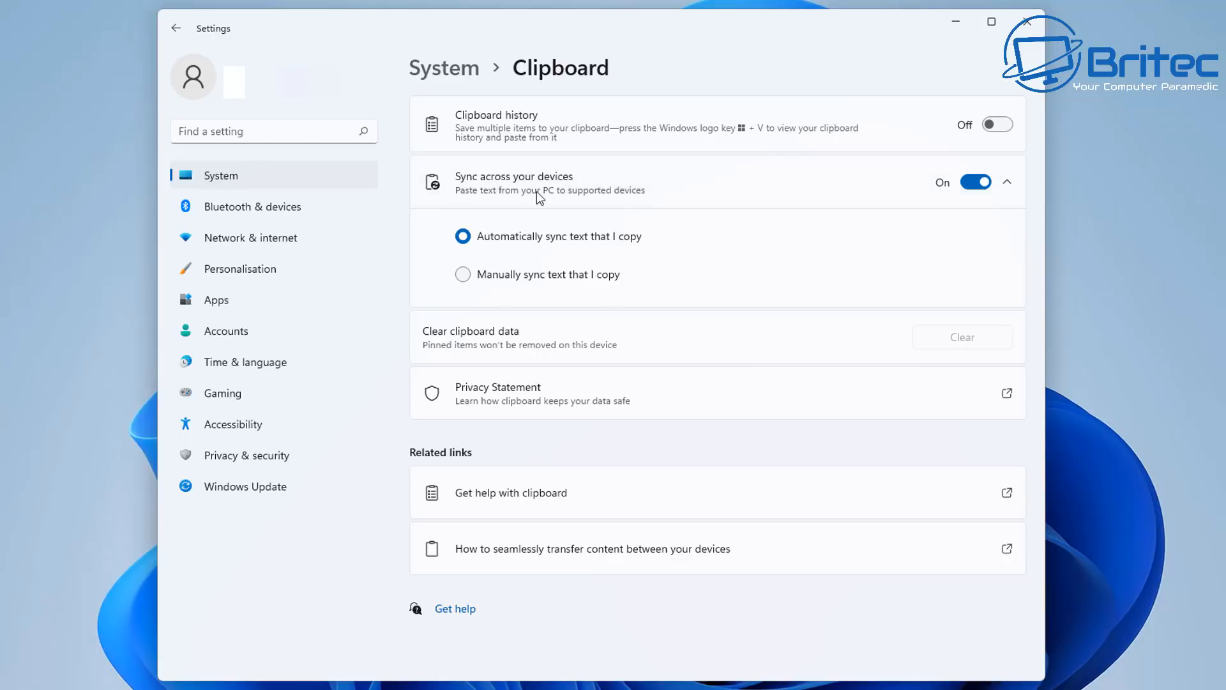
click(978, 183)
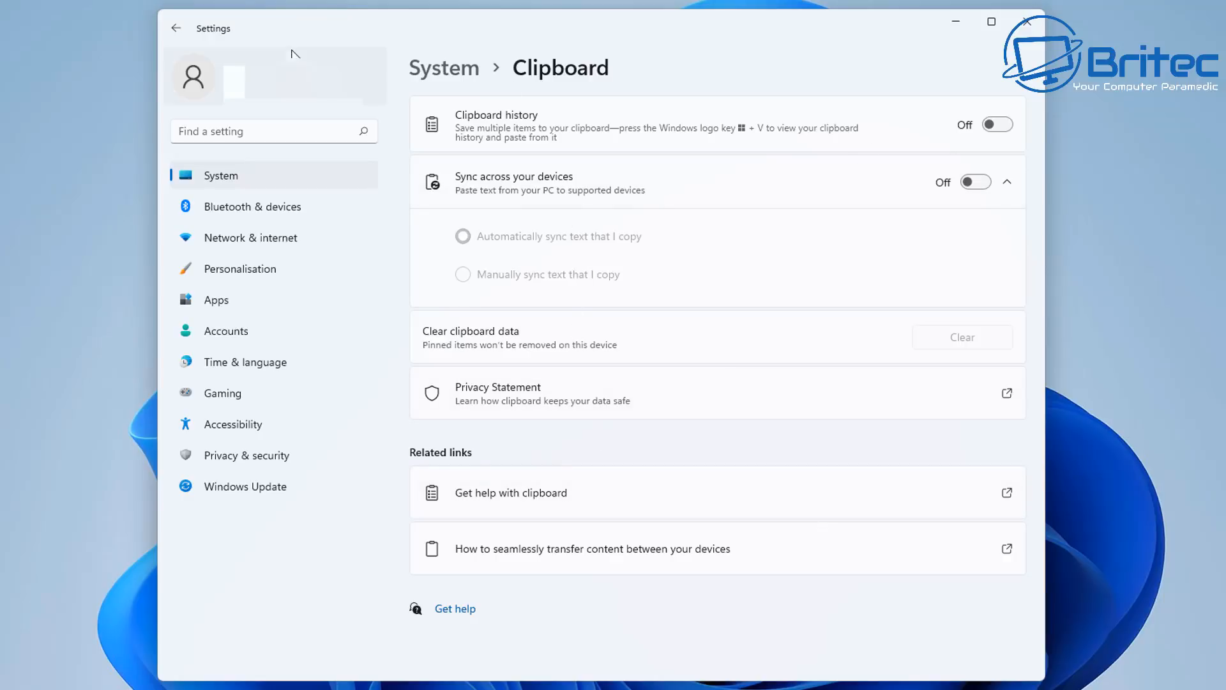
Open System protection from the About page and check the drive protection and remote connection settings
click(177, 32)
scroll(562, 473, down, 5)
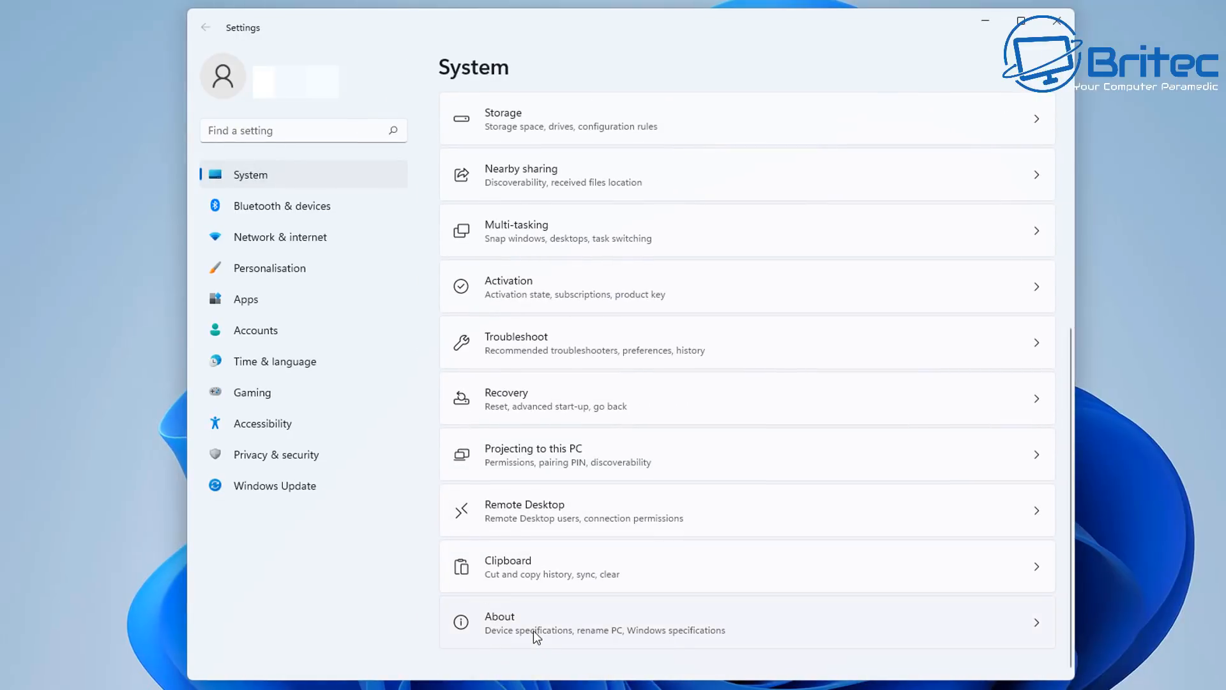
click(546, 632)
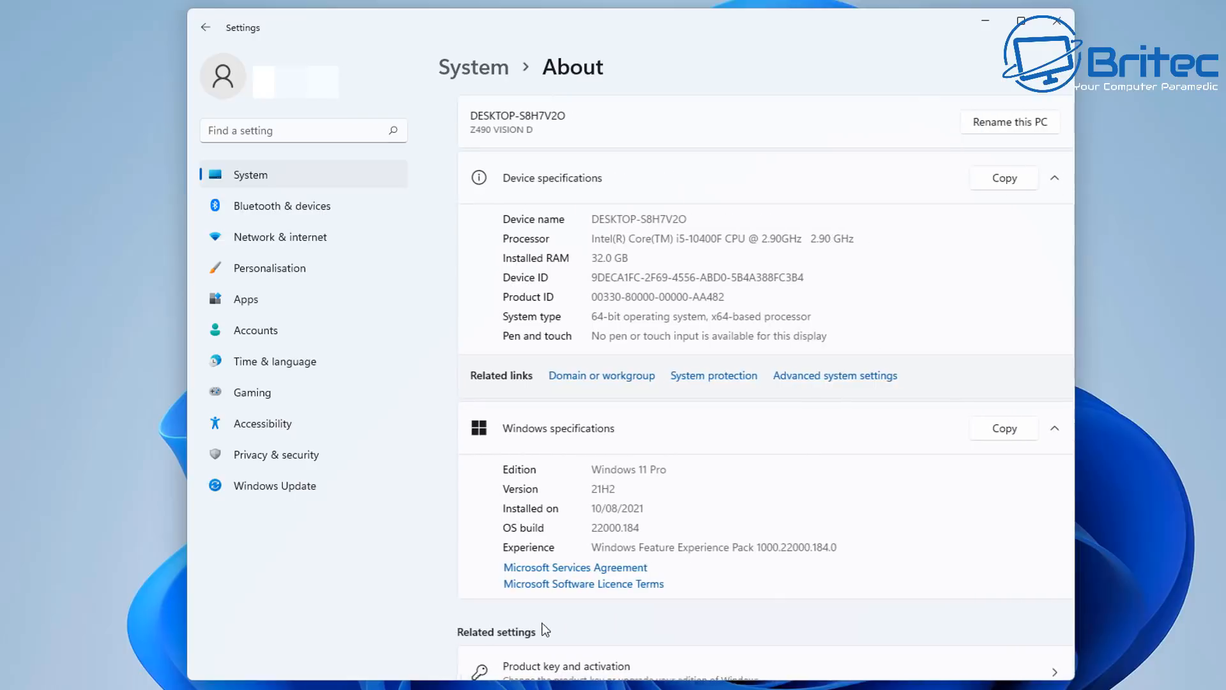
click(684, 387)
drag(337, 96, 678, 167)
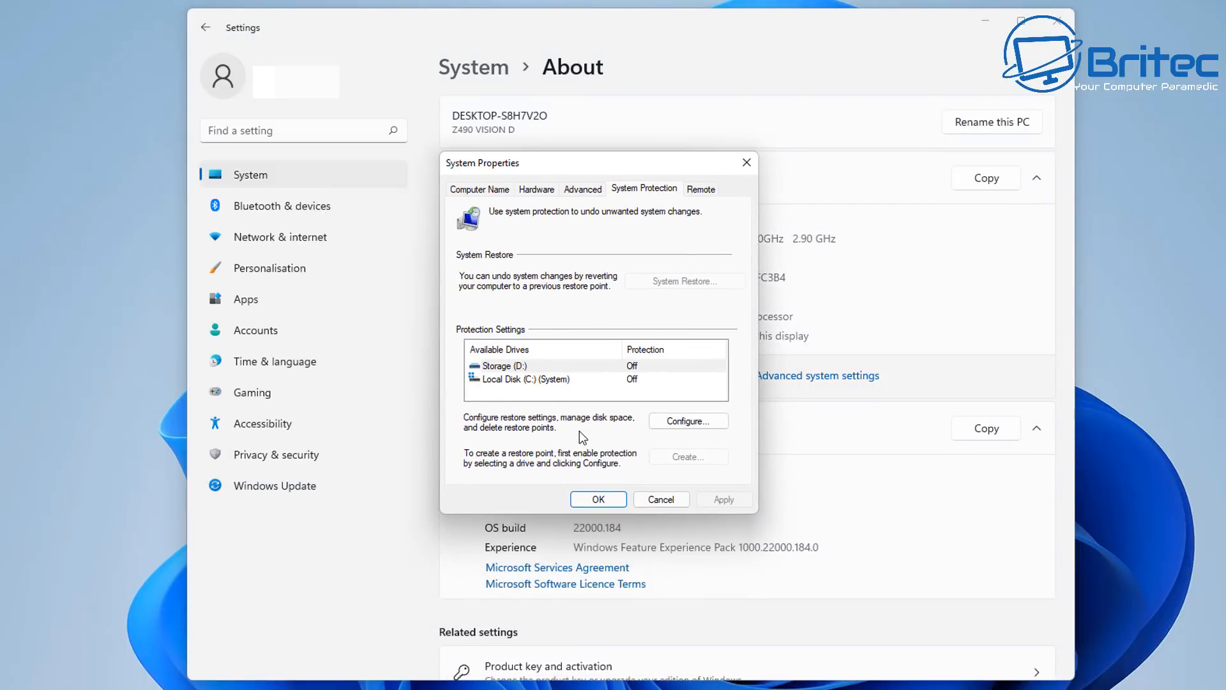
click(696, 192)
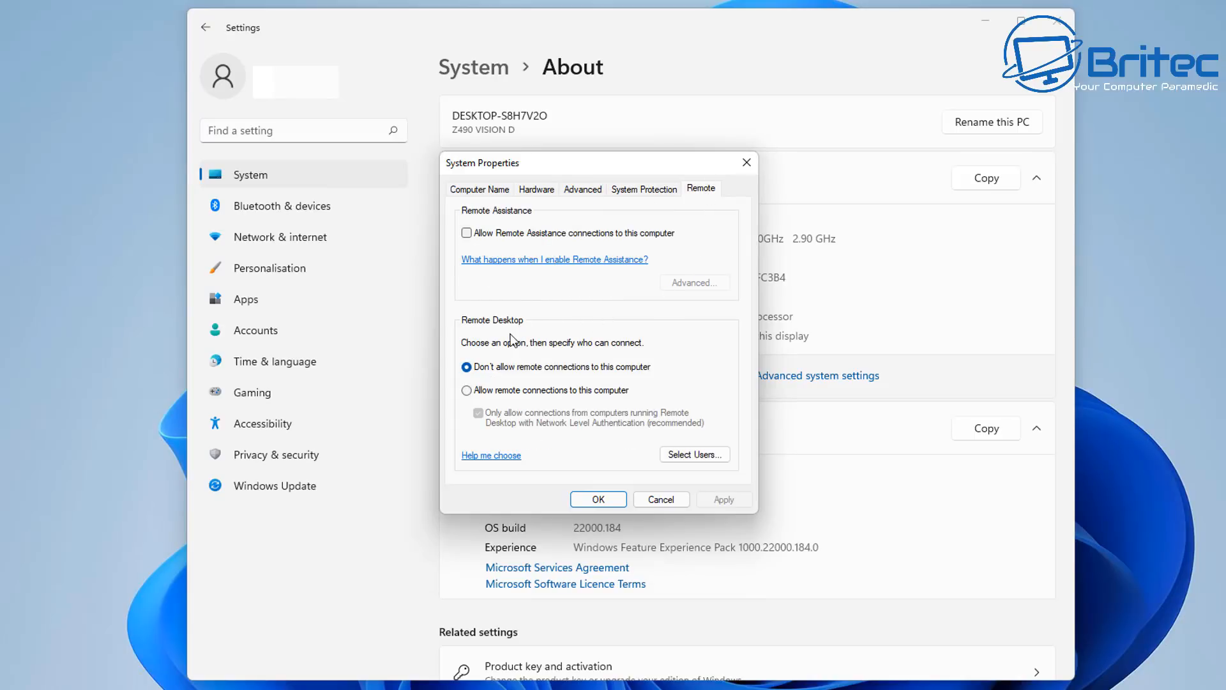
click(649, 188)
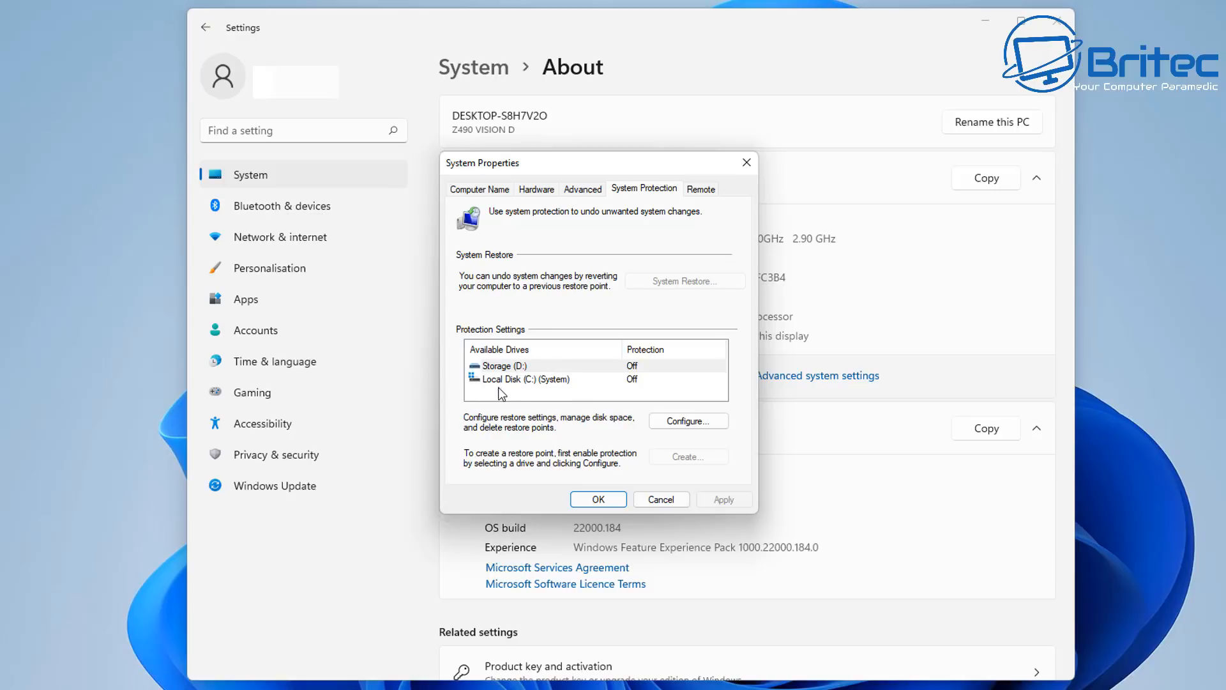
Check the restore configuration of the Storage (D:) drive in System Protection and close it without changes
click(582, 190)
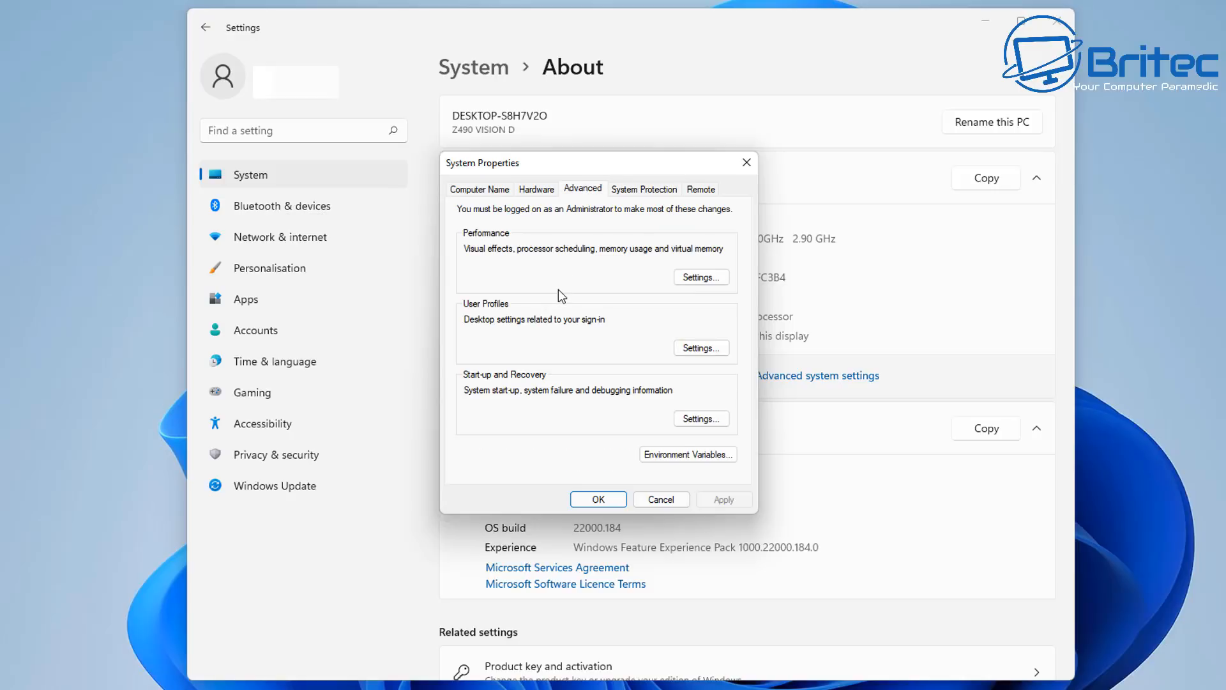
click(637, 189)
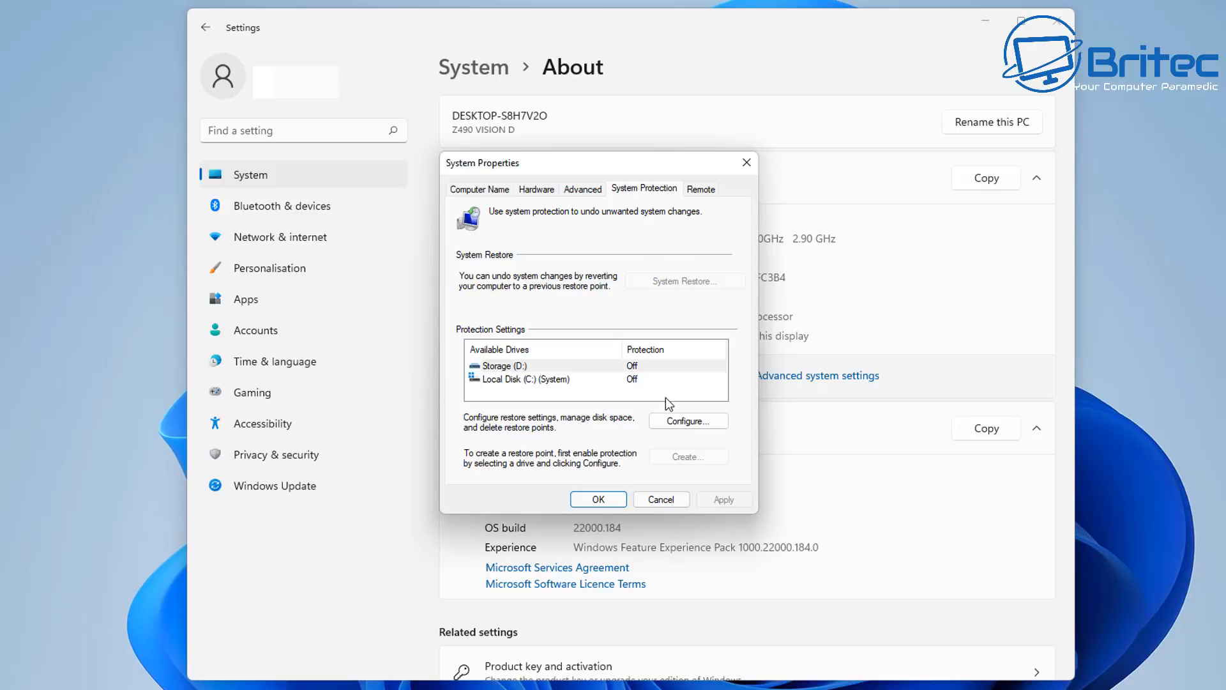
click(680, 420)
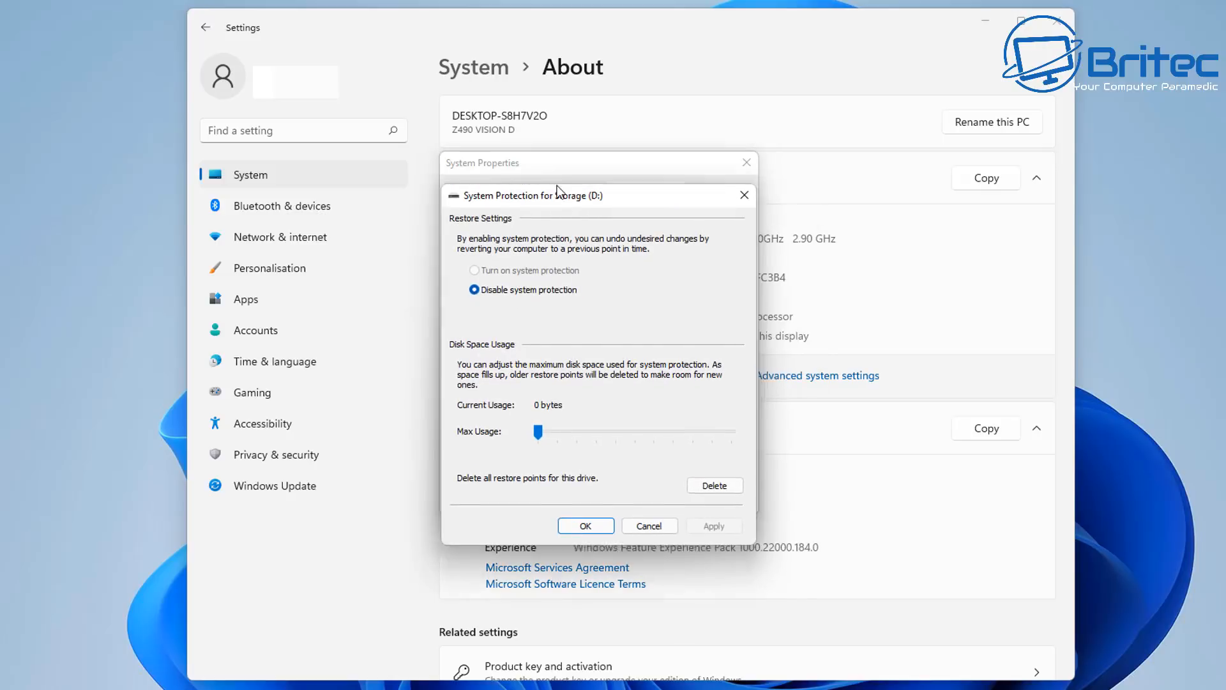
drag(556, 186, 573, 166)
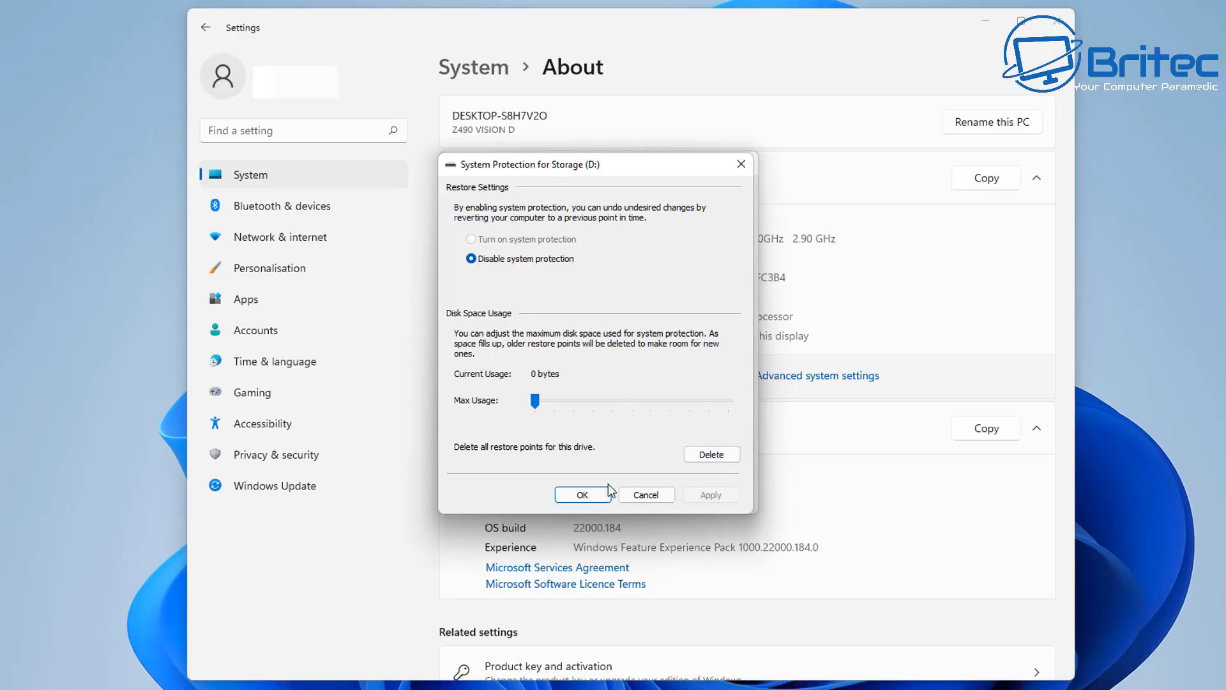
click(740, 165)
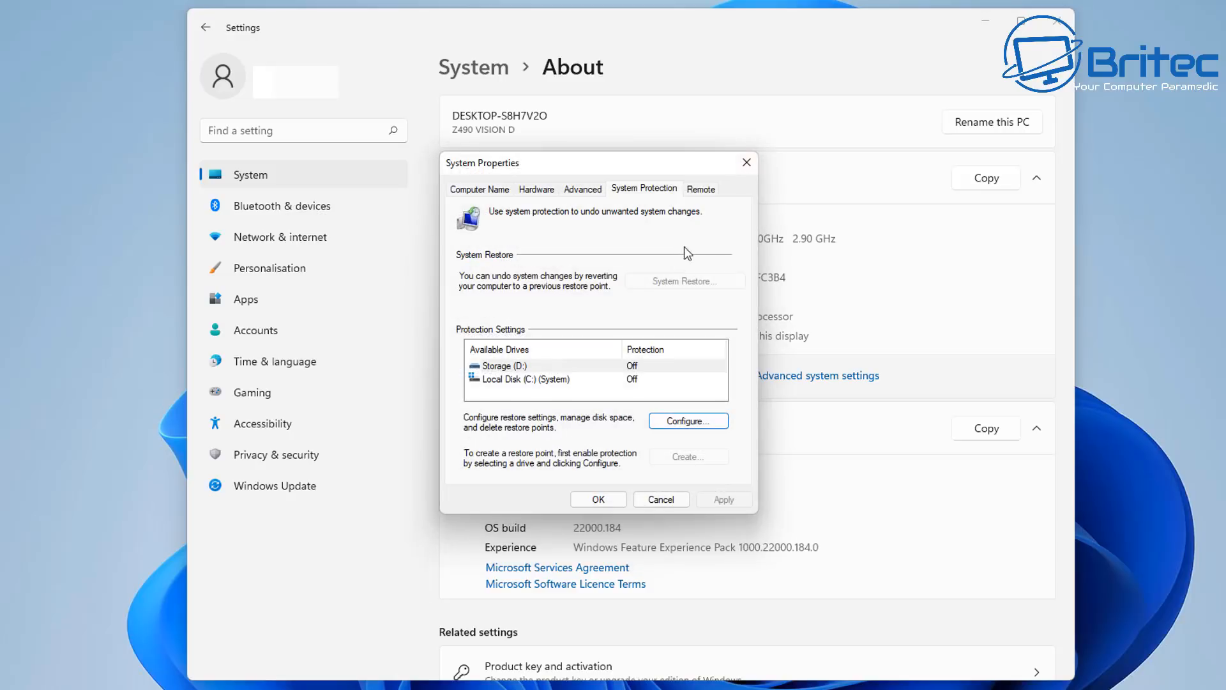
Open the advanced Performance Options and examine the available visual effects
click(581, 189)
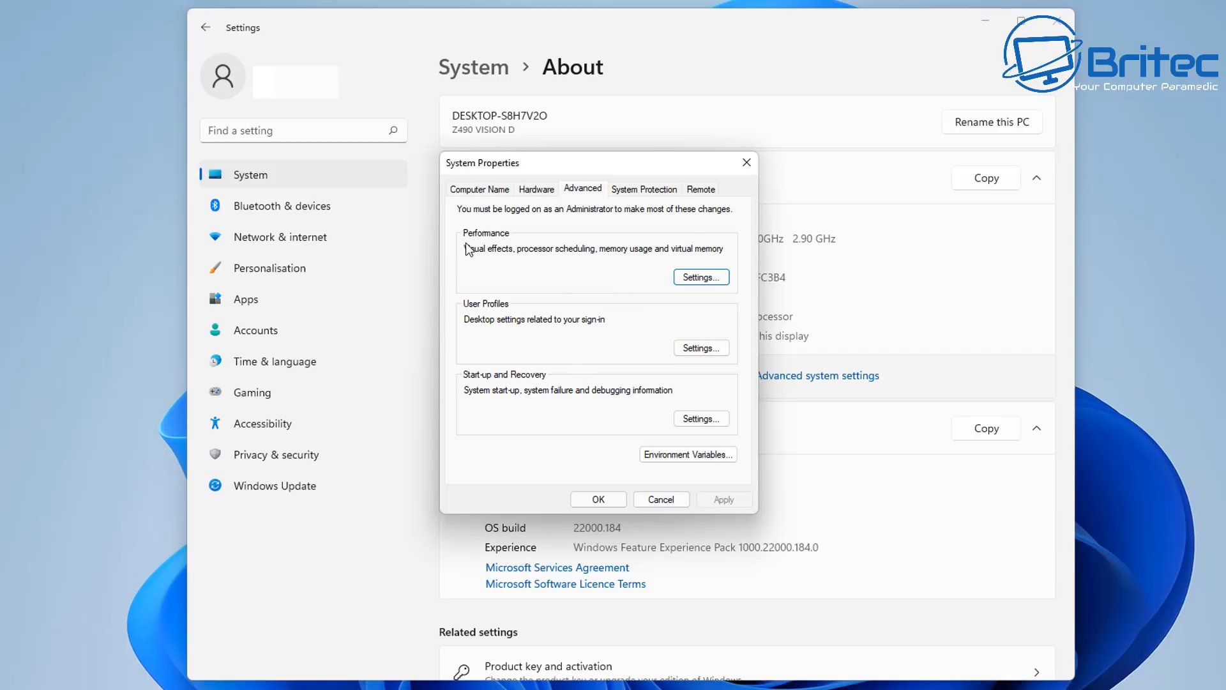
click(701, 277)
drag(650, 230, 623, 157)
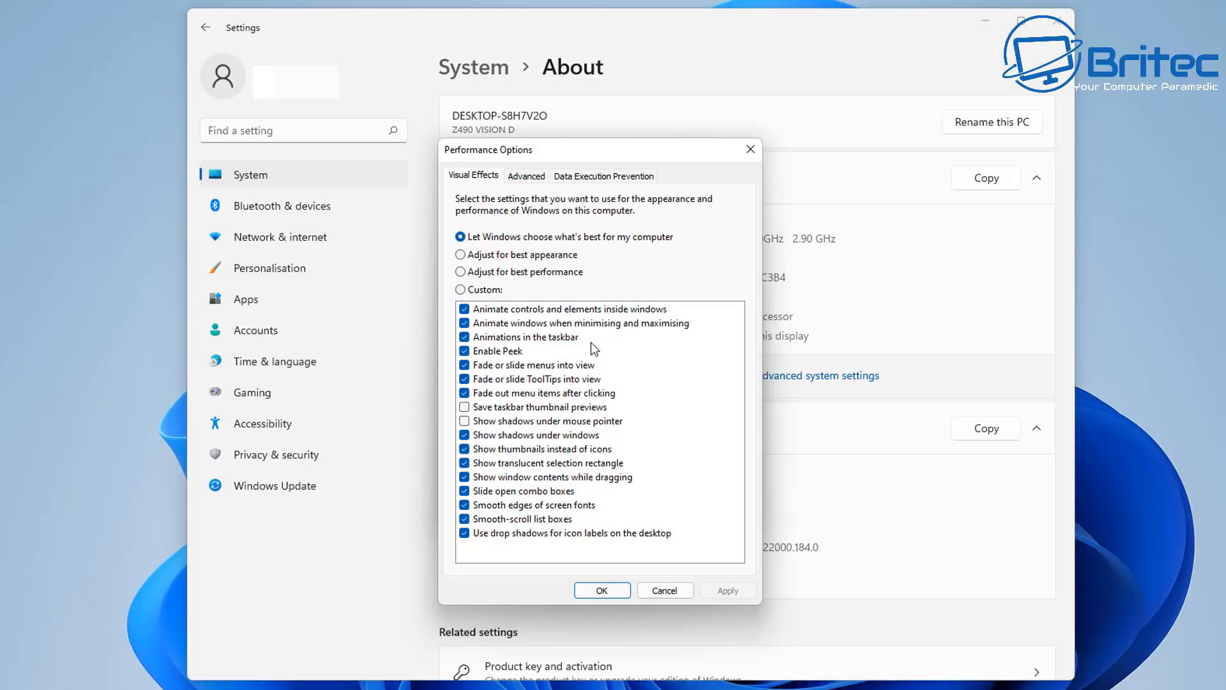
Try custom visual effects with control, window and taskbar animations, menu and ToolTip fading, and sliding combo boxes disabled, and discard the changes
click(460, 290)
click(464, 309)
click(465, 323)
click(464, 337)
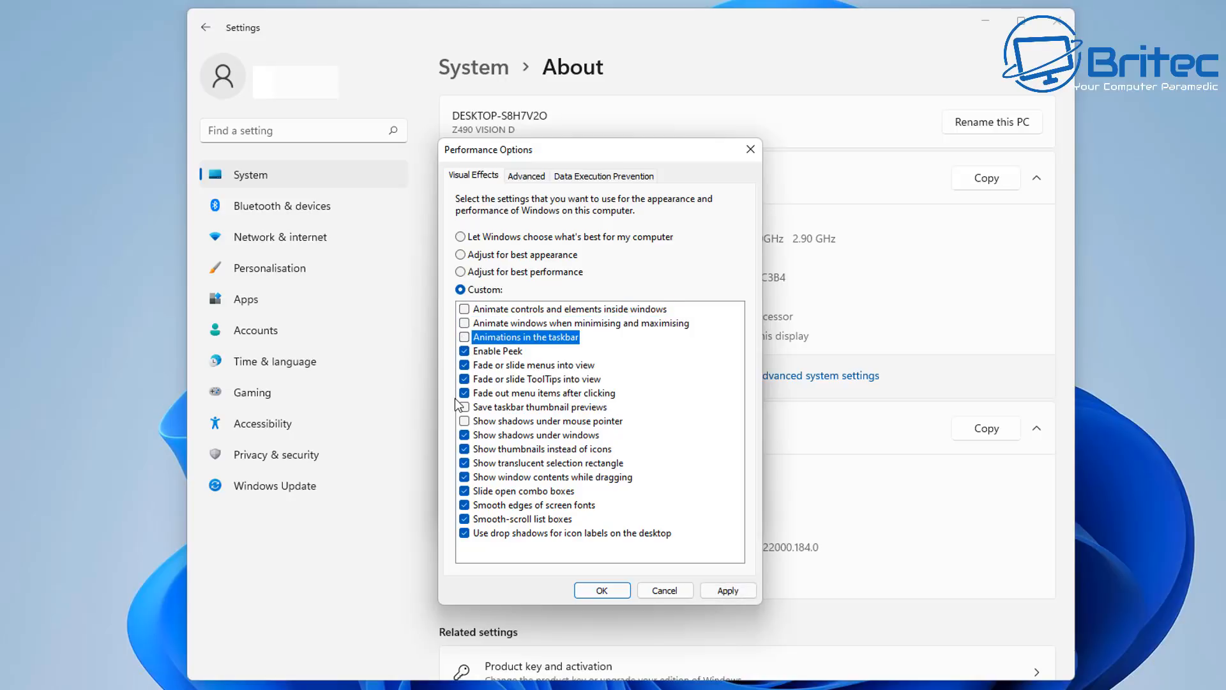
click(464, 365)
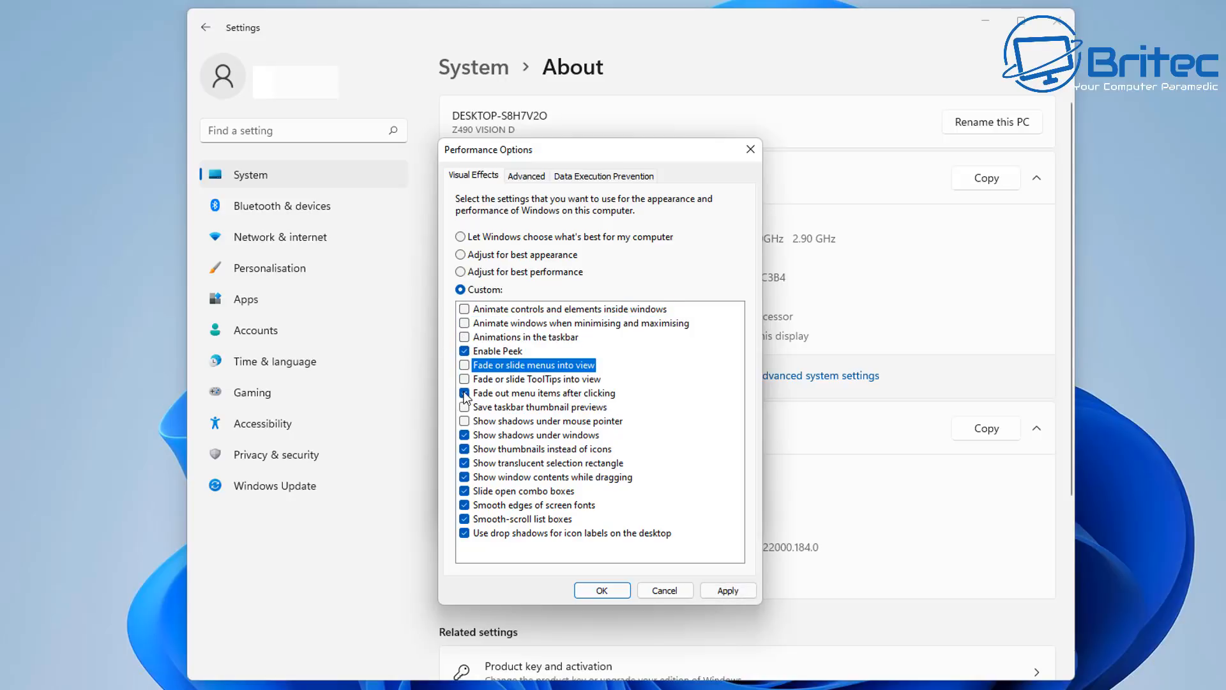
click(464, 379)
click(464, 394)
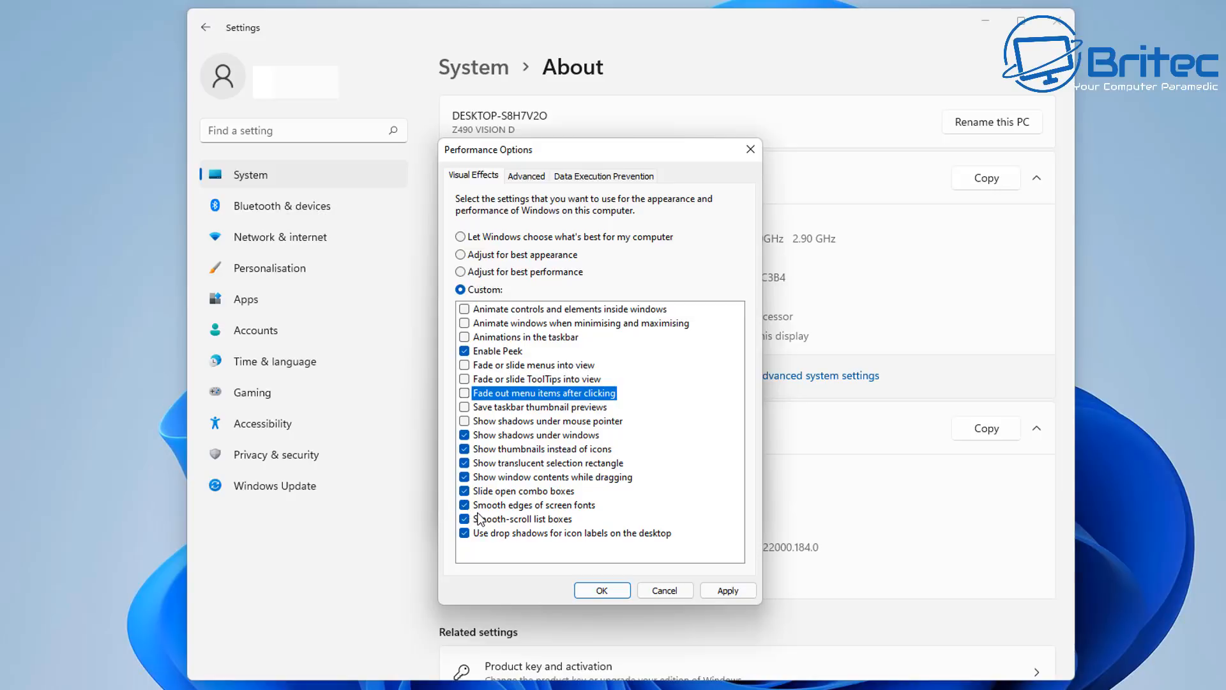
click(464, 491)
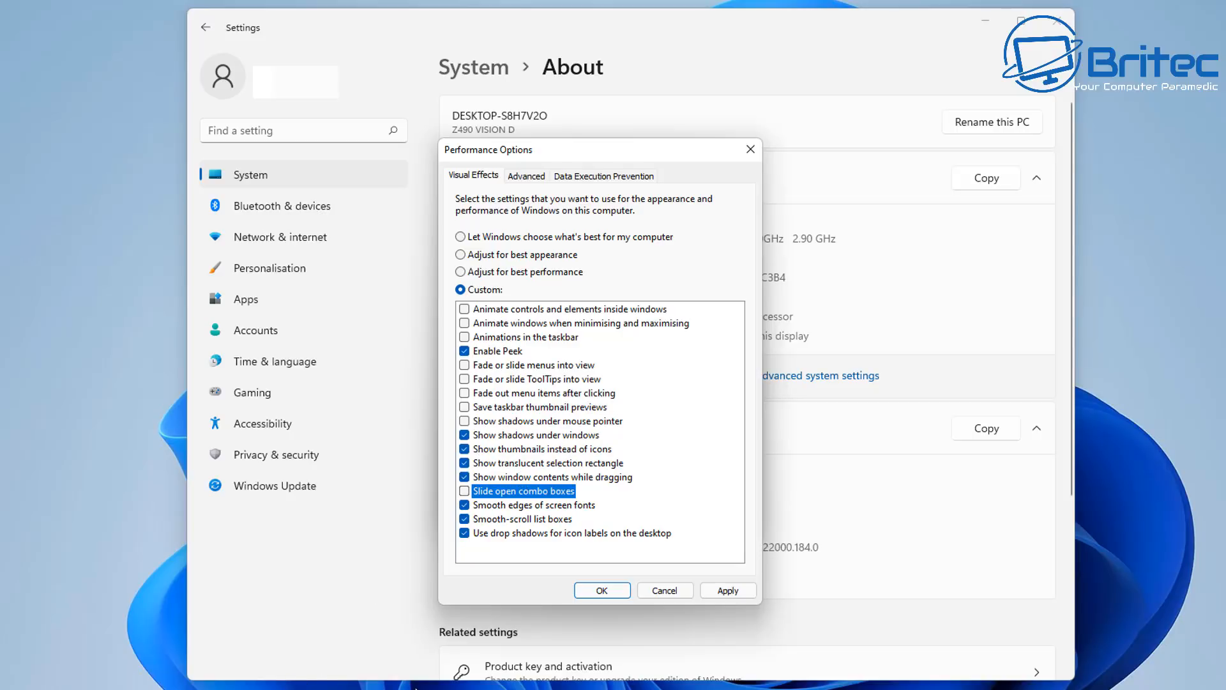
click(470, 434)
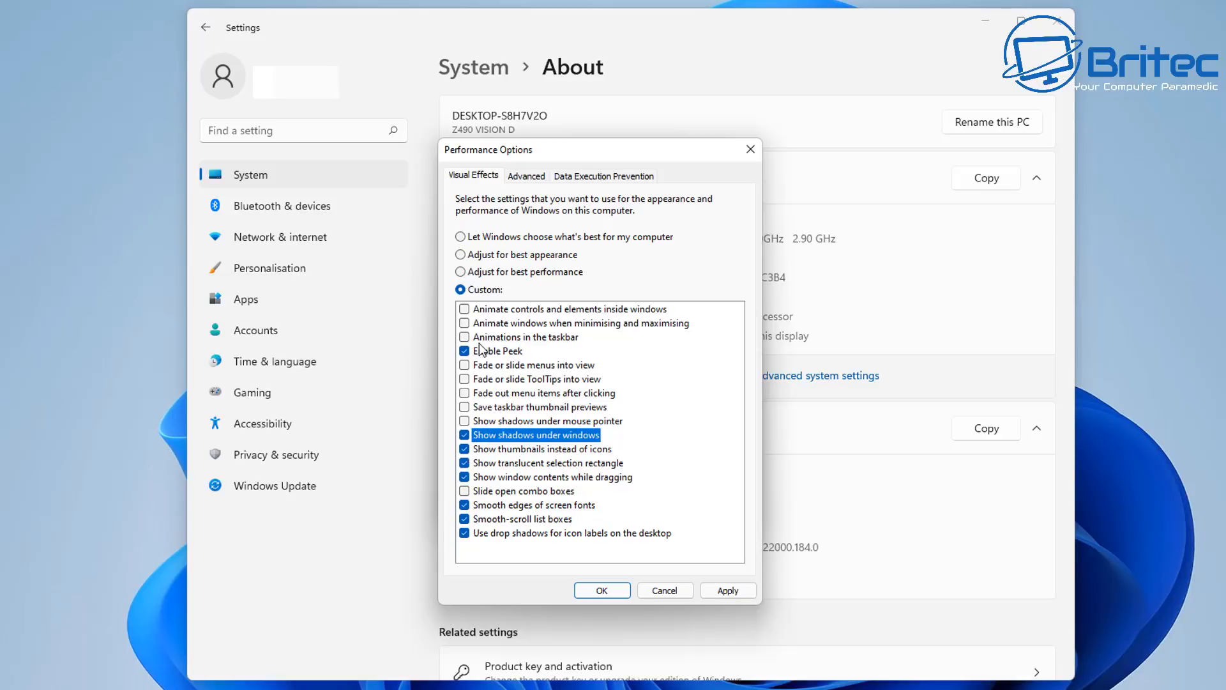
click(672, 590)
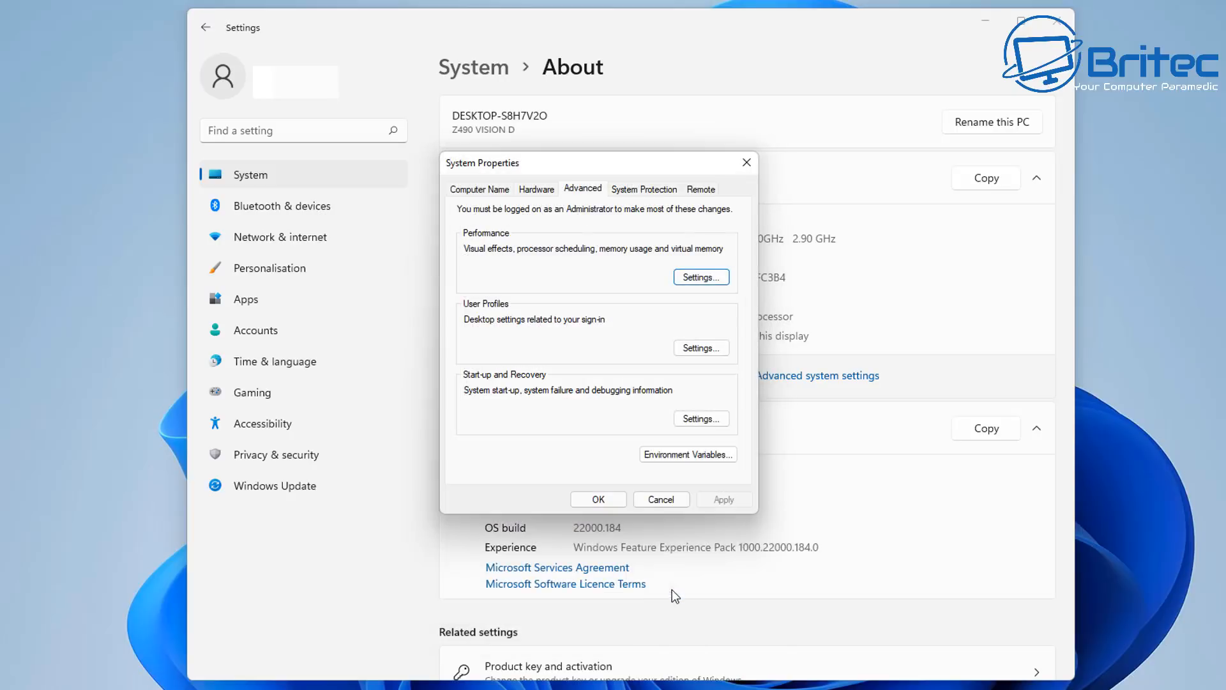
Reopen the Performance Options and open the Virtual Memory settings to check the paging file management
click(697, 281)
drag(627, 239, 607, 169)
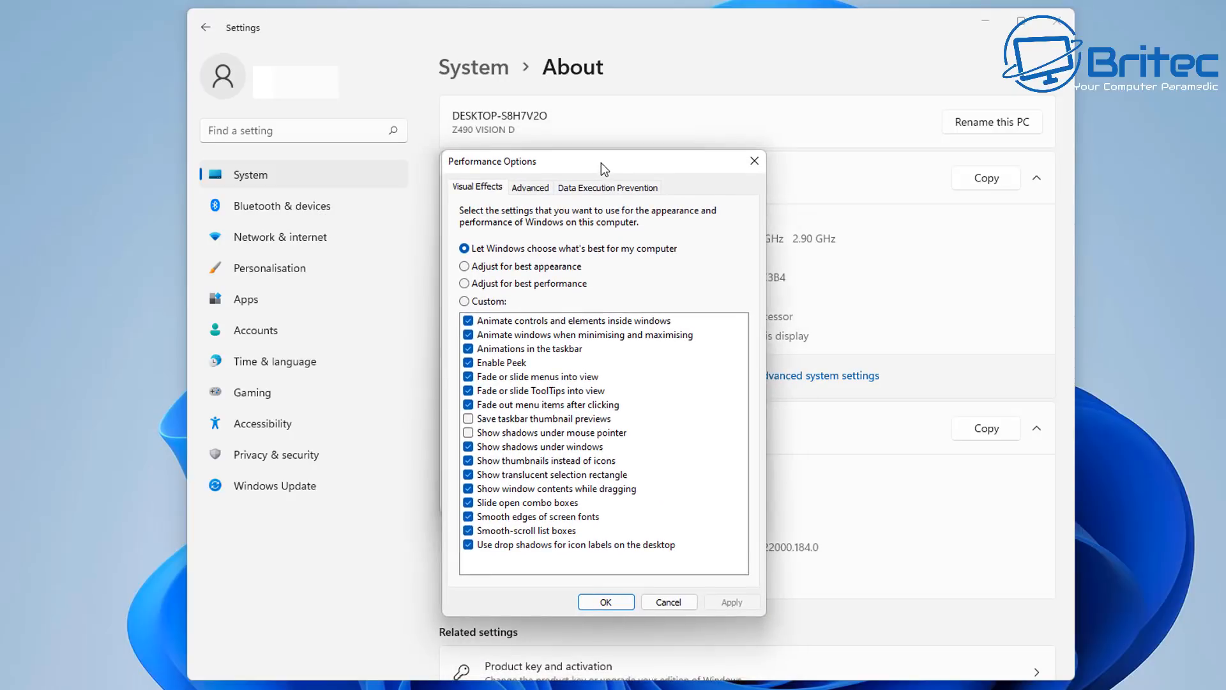
click(530, 187)
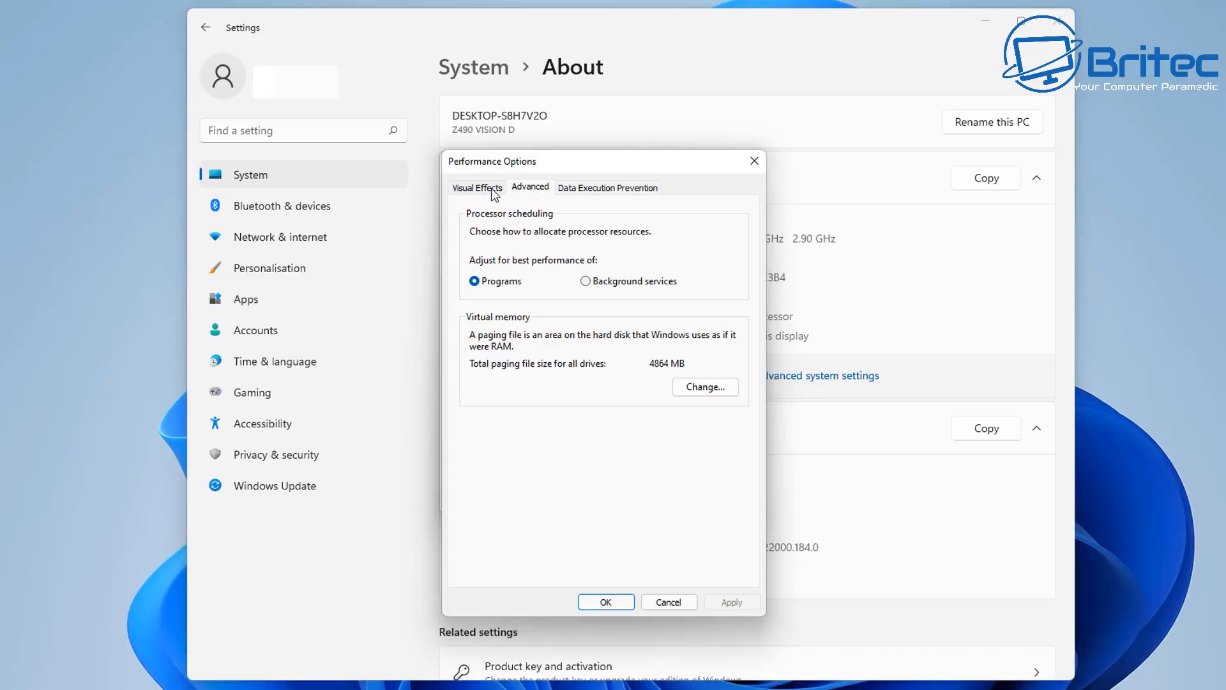
click(705, 386)
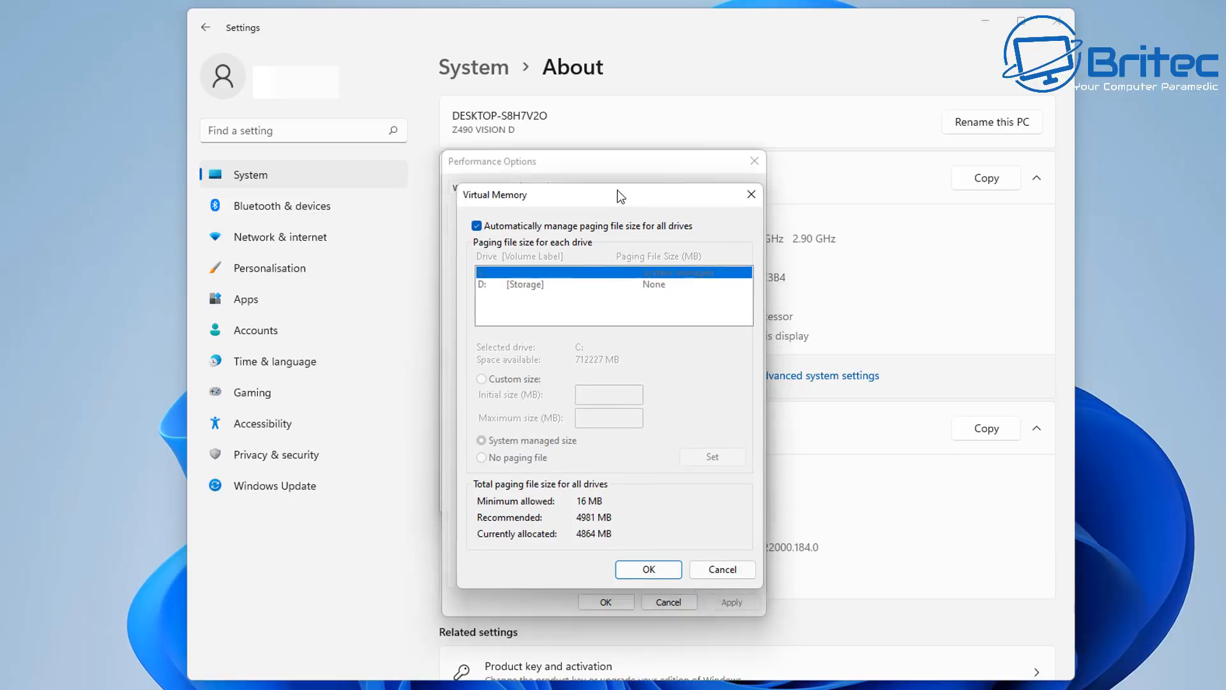
drag(619, 195, 609, 193)
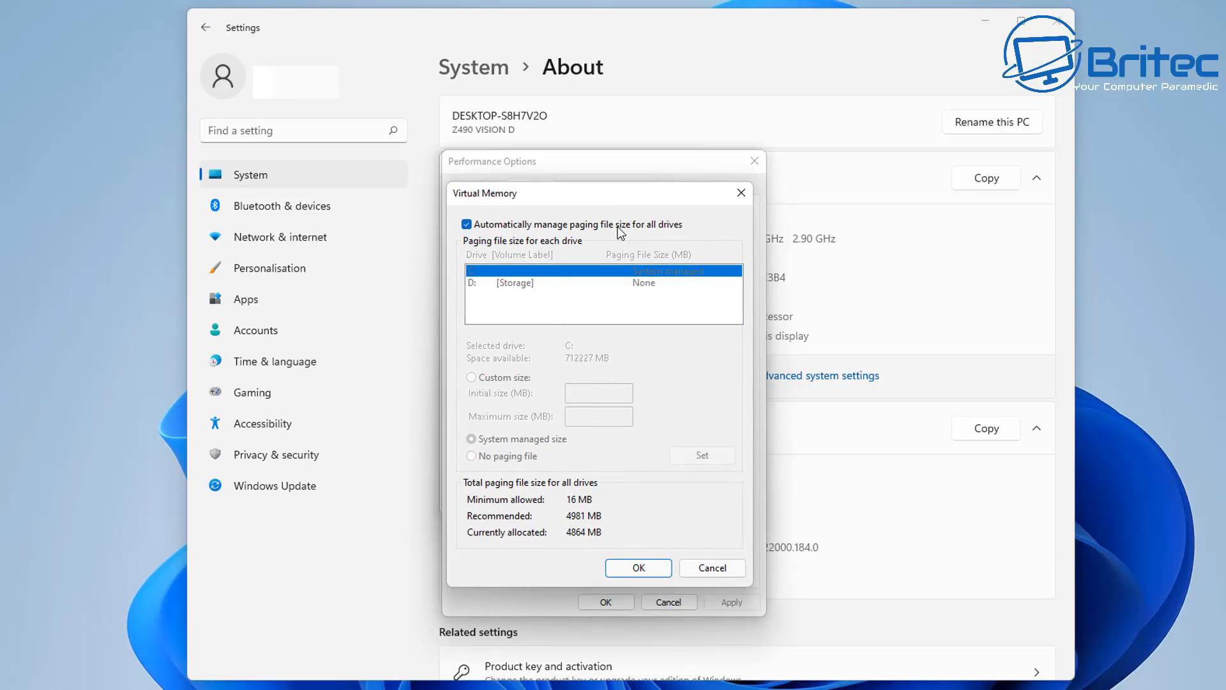
Try the no paging file and custom size options for drive C:, restore automatic paging file management and cancel
click(466, 225)
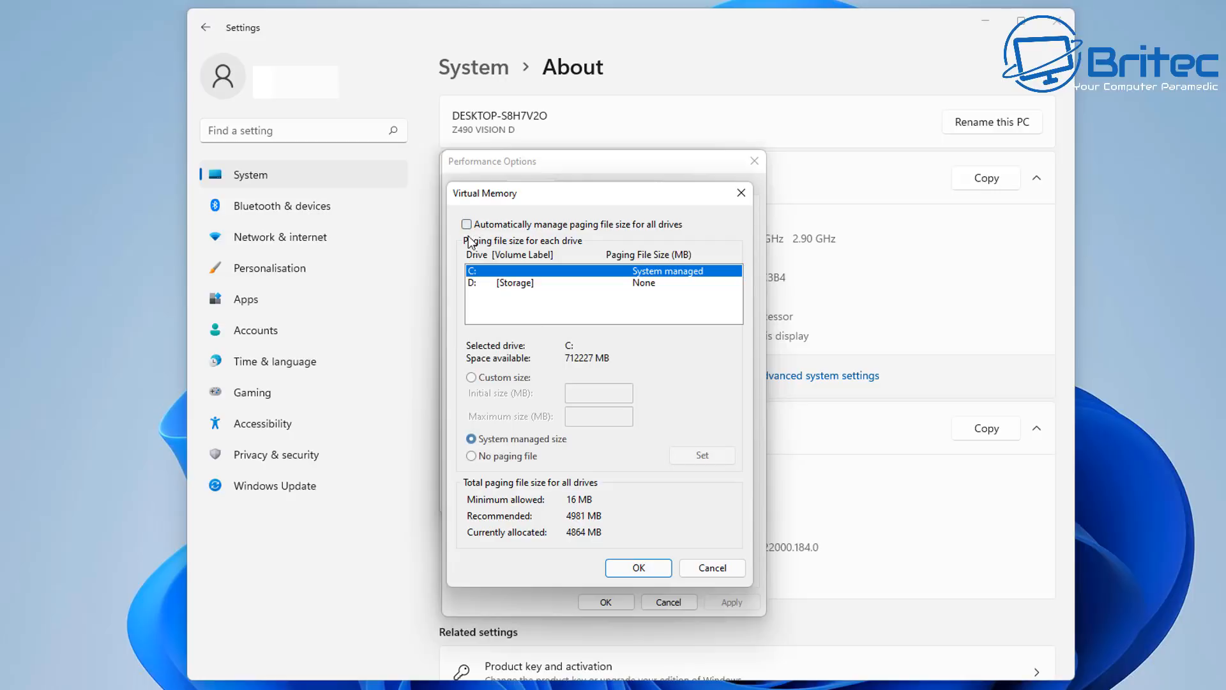
click(471, 456)
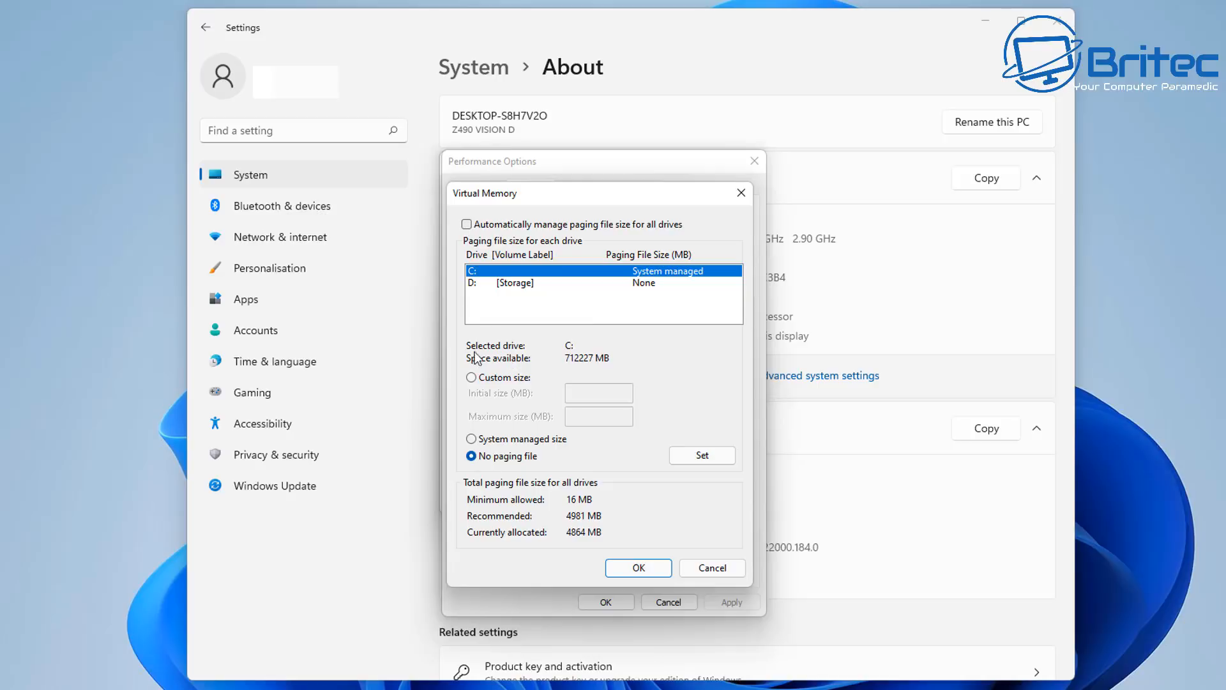
click(472, 377)
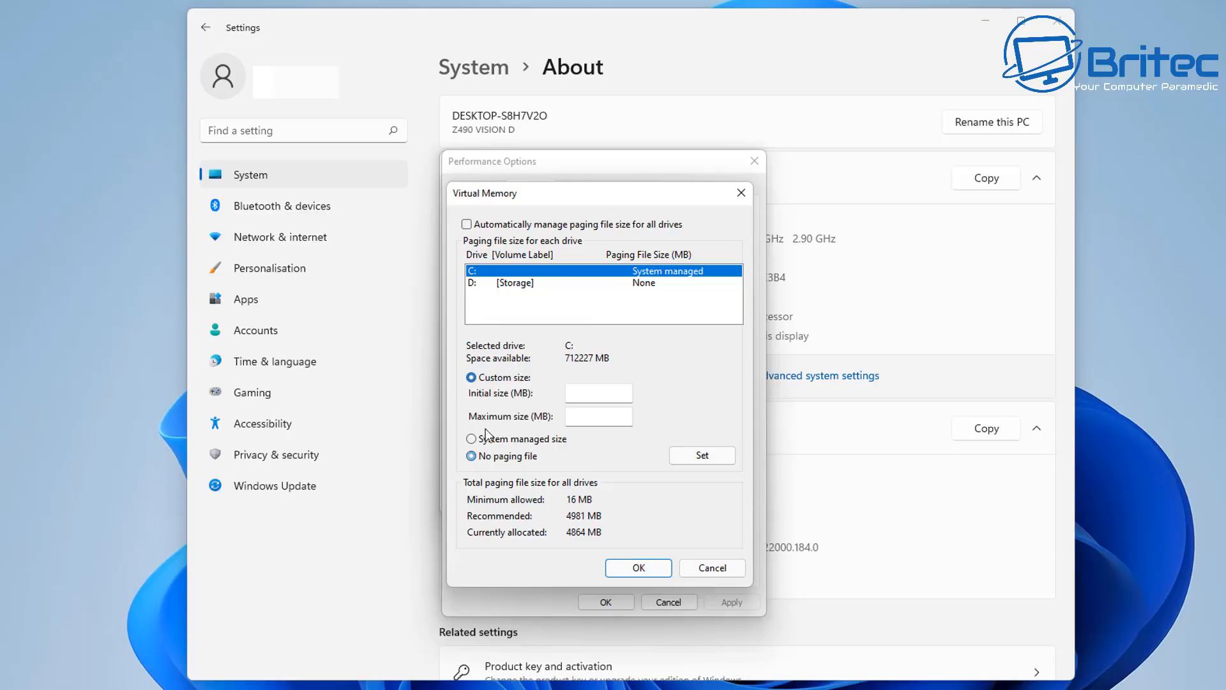
click(592, 394)
click(466, 224)
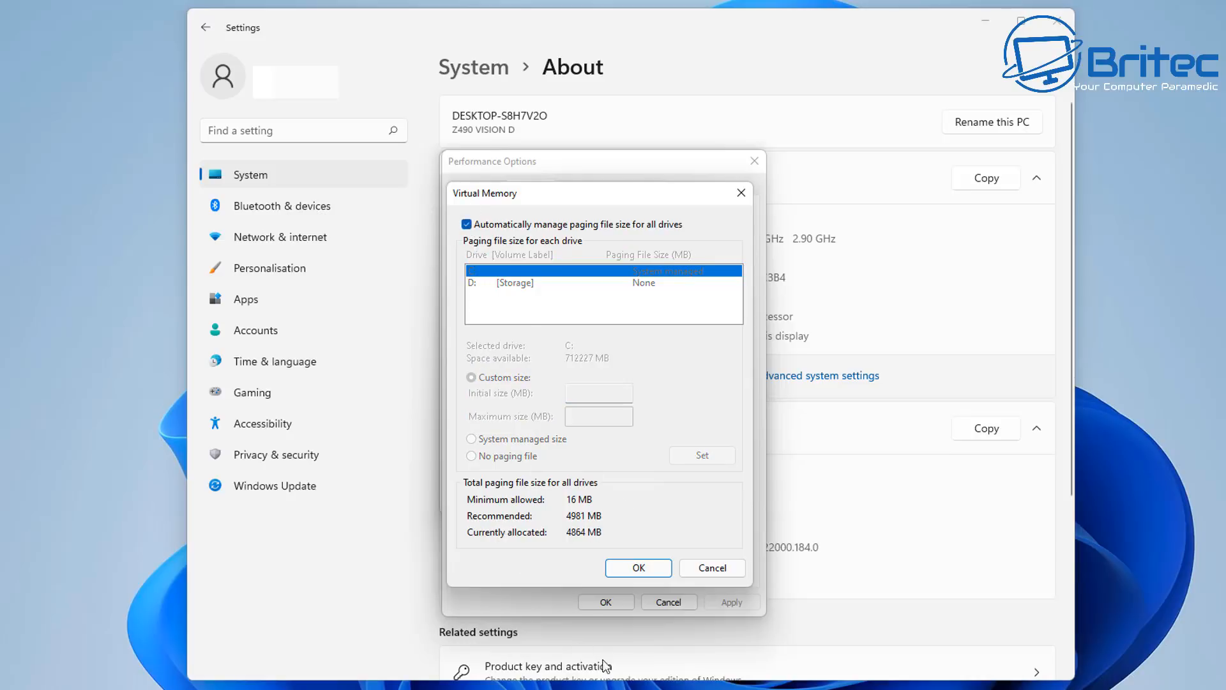
click(723, 564)
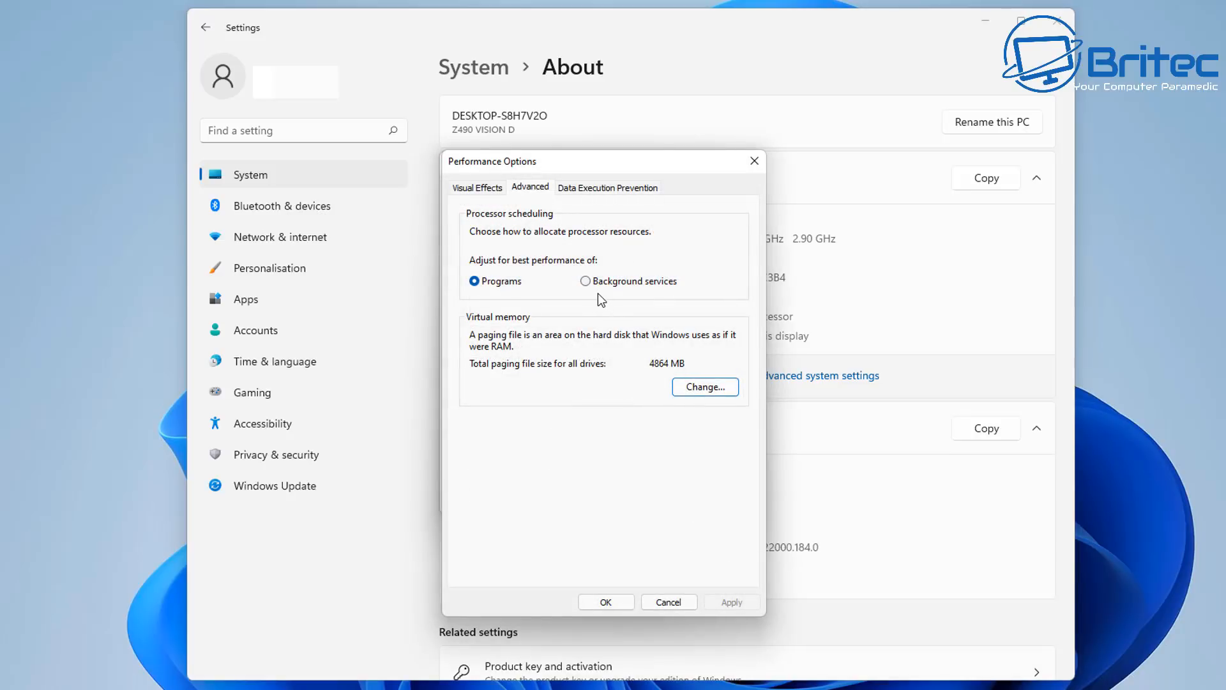
Review the visual effects choices again and return to the processor scheduling options
click(498, 189)
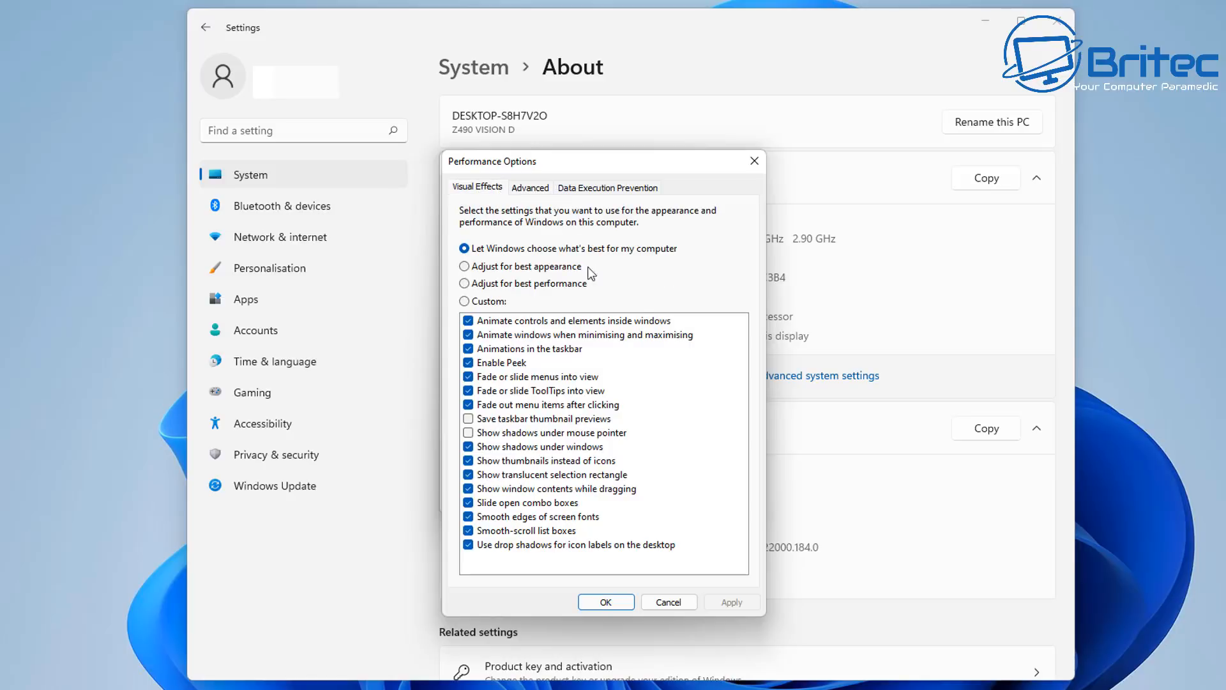
click(534, 190)
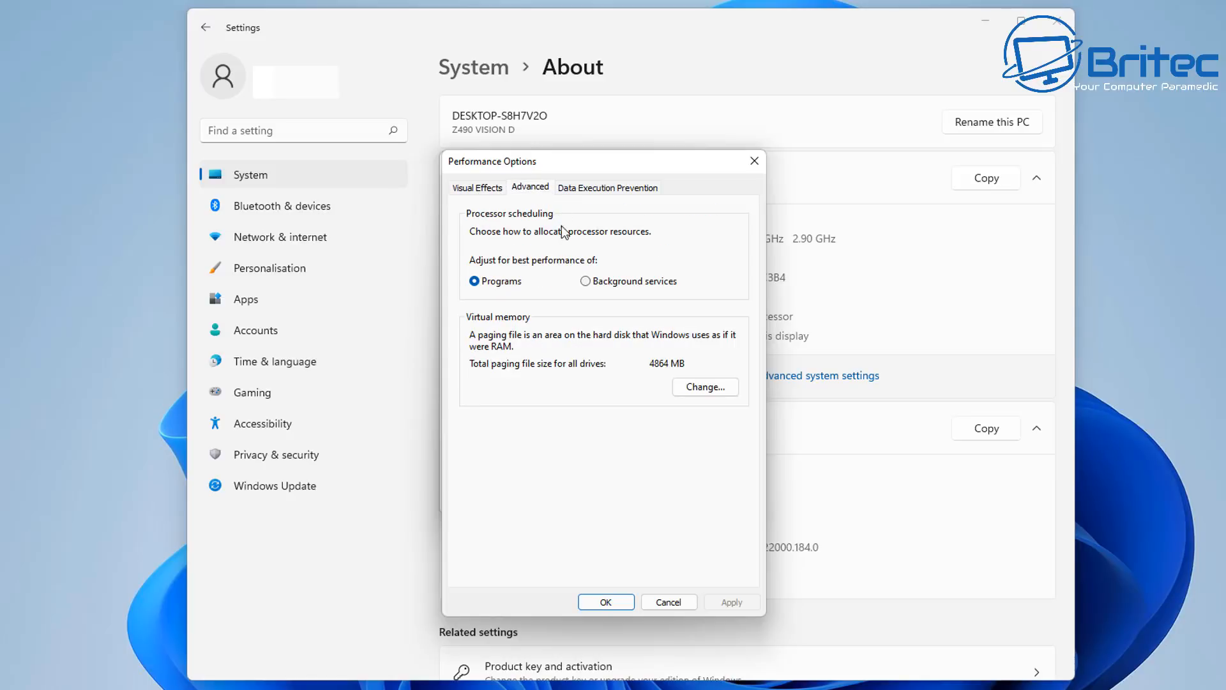
Try disabling automatic restart on system failure in Start-up and Recovery, check the memory dump types, and discard the changes
click(668, 601)
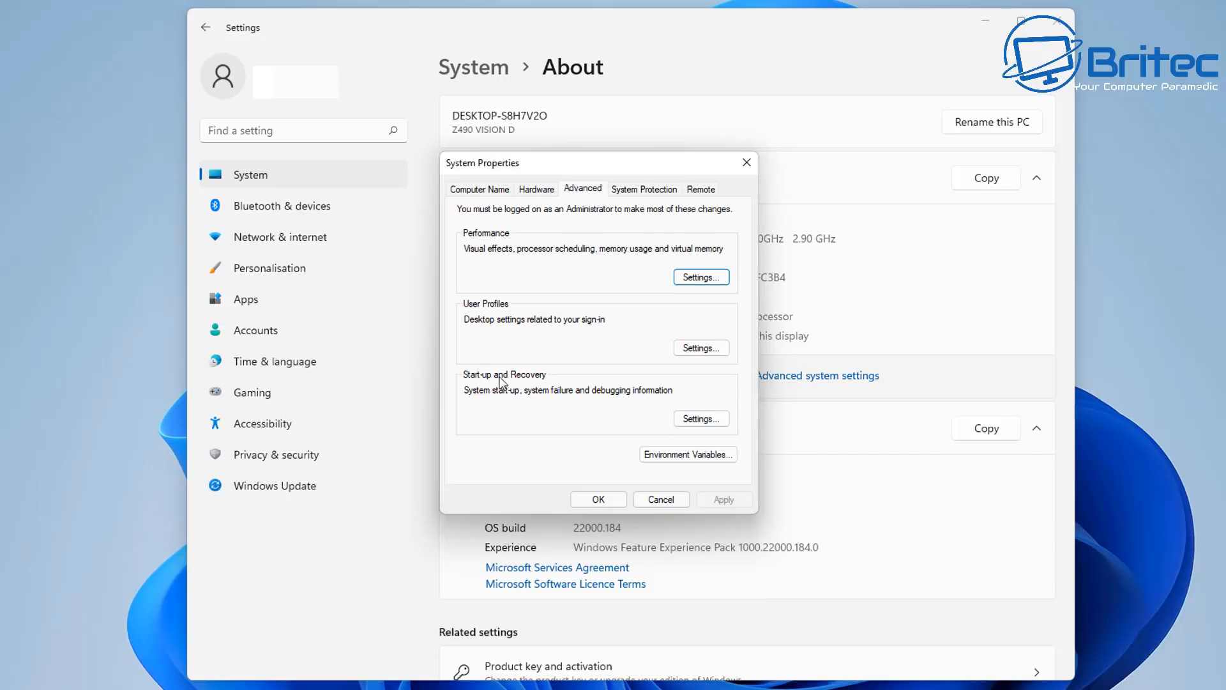
click(710, 417)
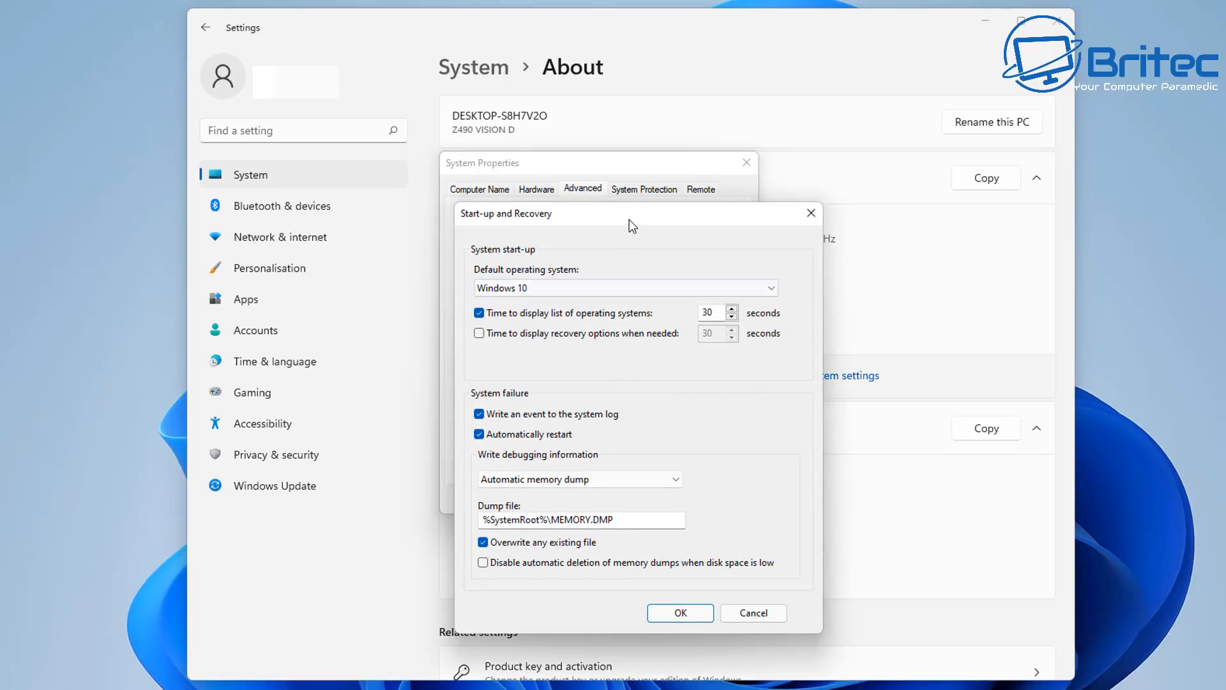
drag(630, 220, 607, 164)
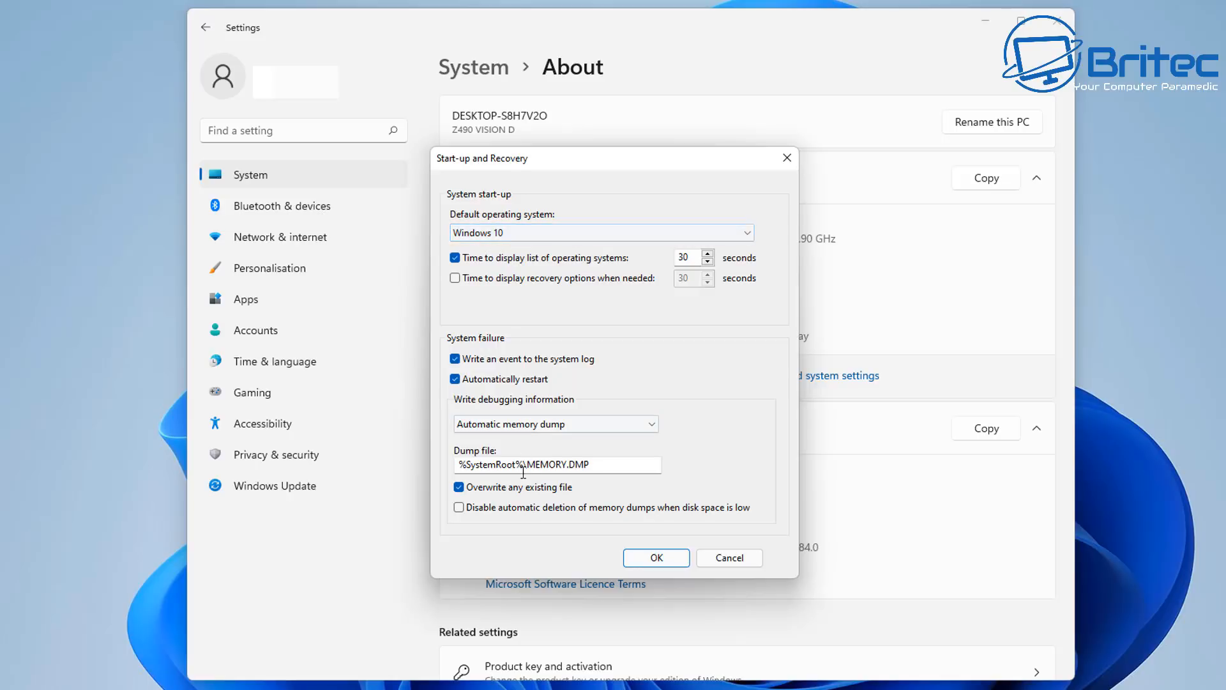
click(450, 382)
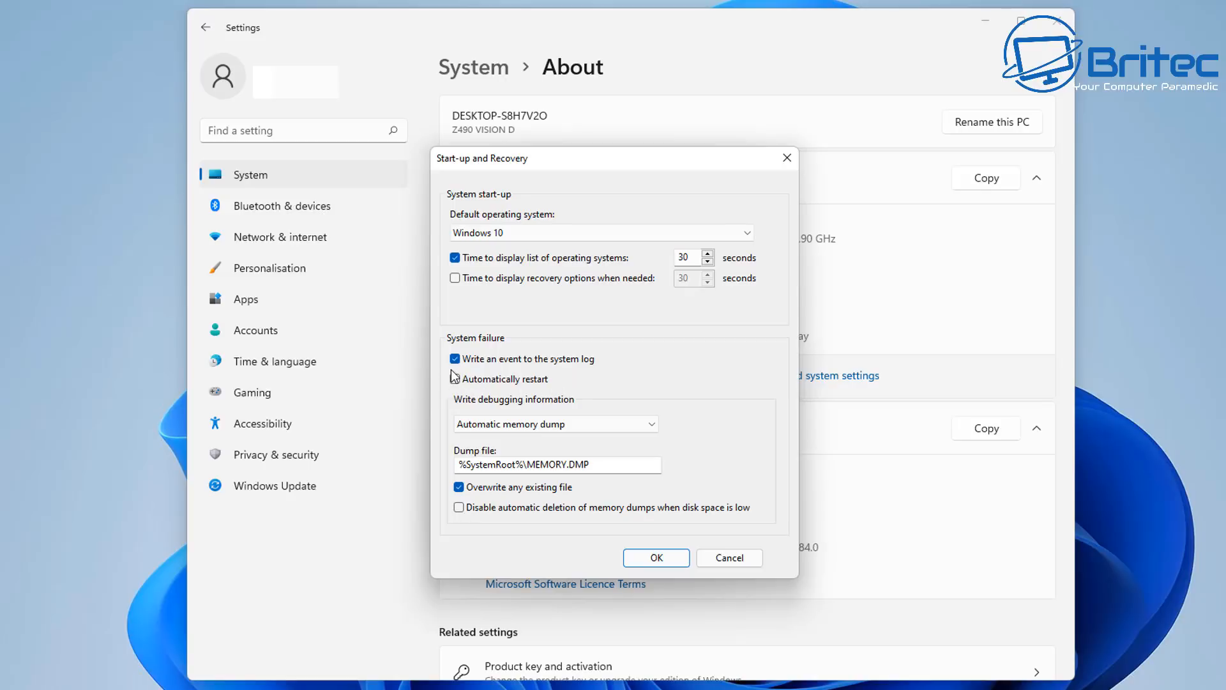
click(622, 426)
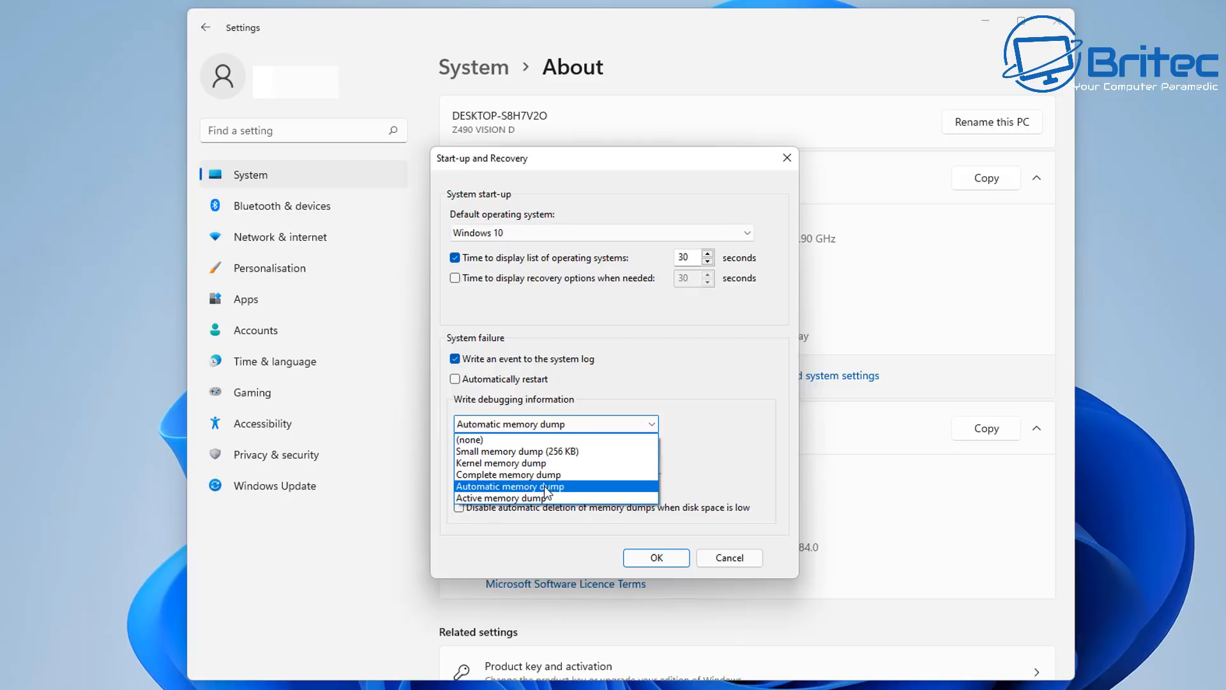
click(730, 428)
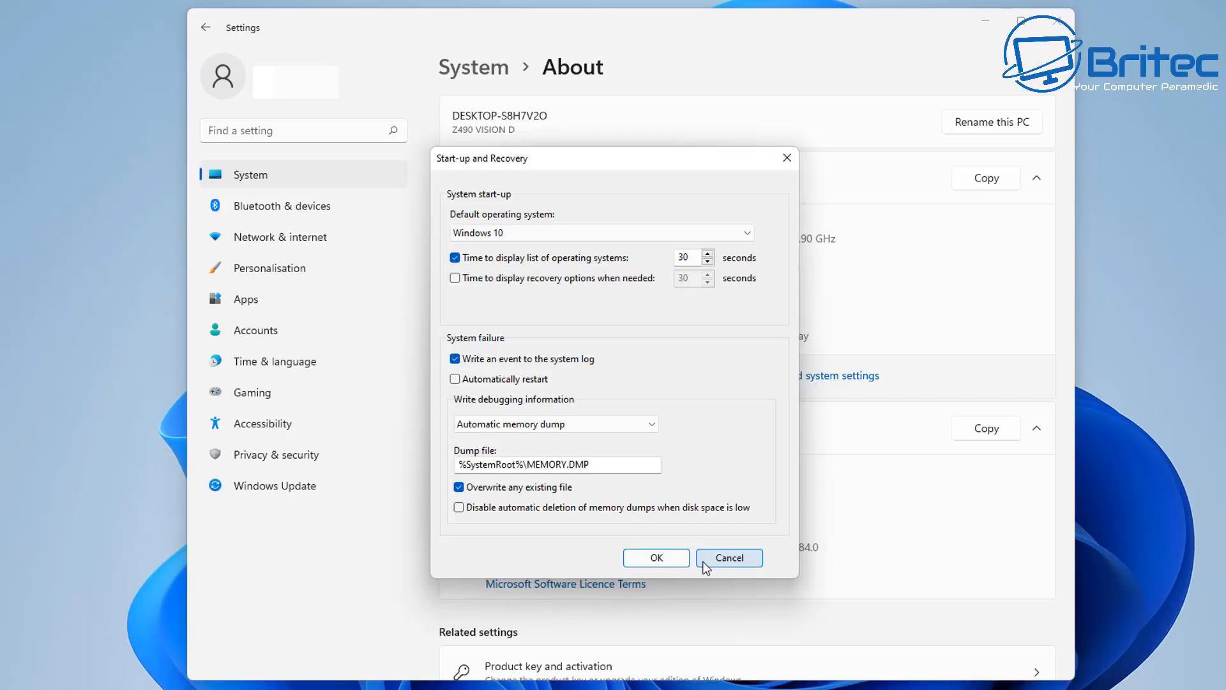
click(728, 561)
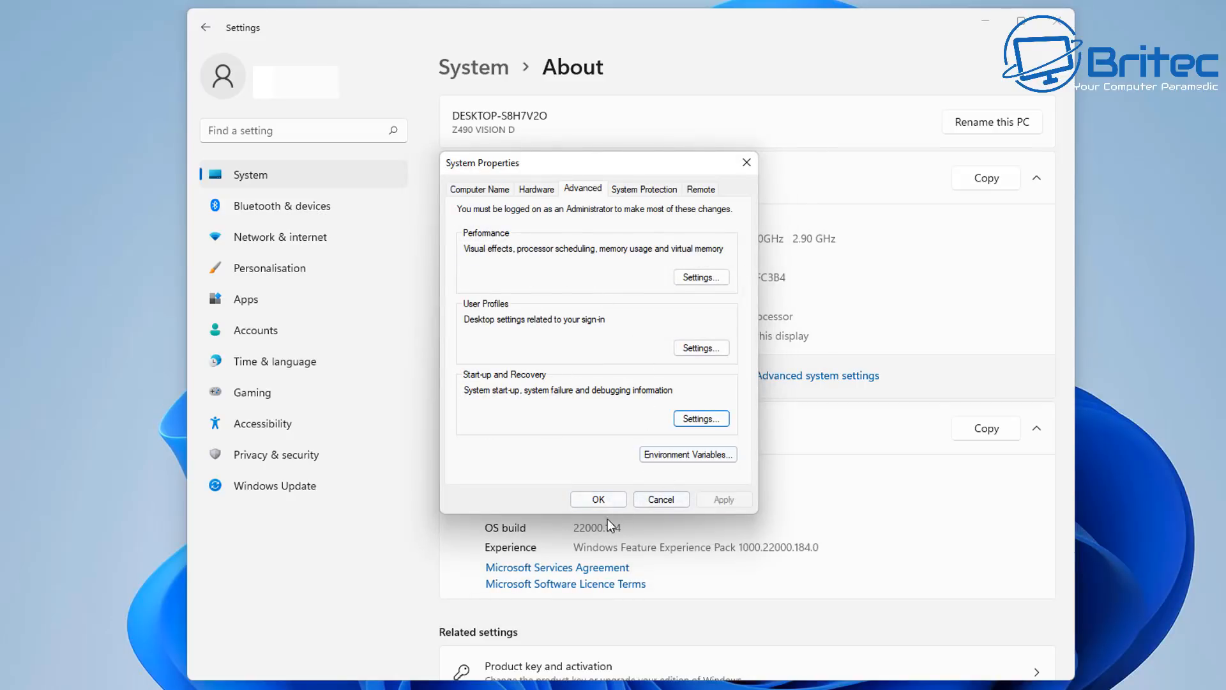
click(669, 499)
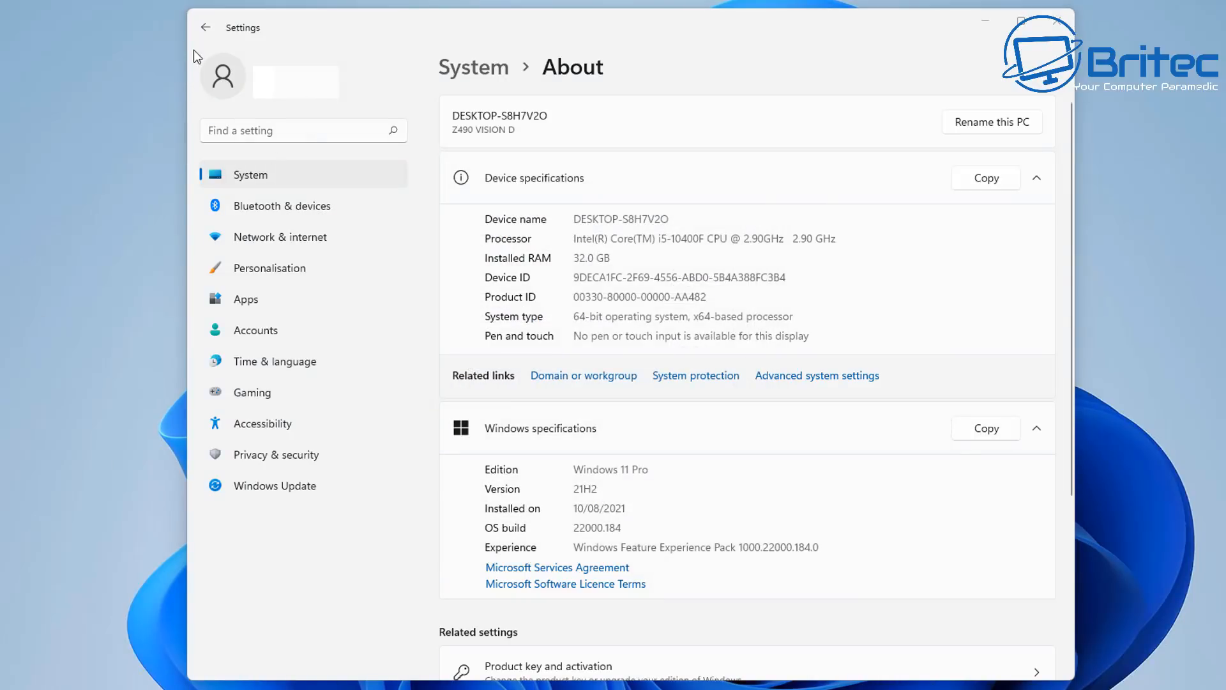
Go to the Bluetooth & devices settings and turn Bluetooth off
click(203, 29)
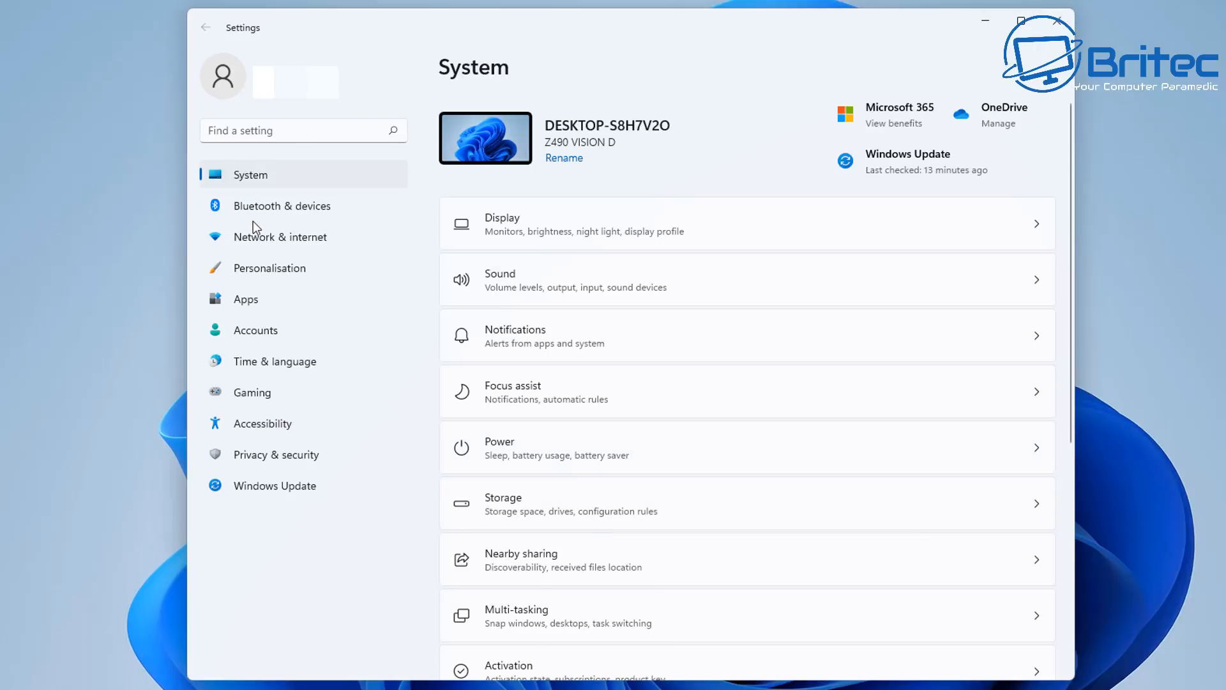
click(290, 207)
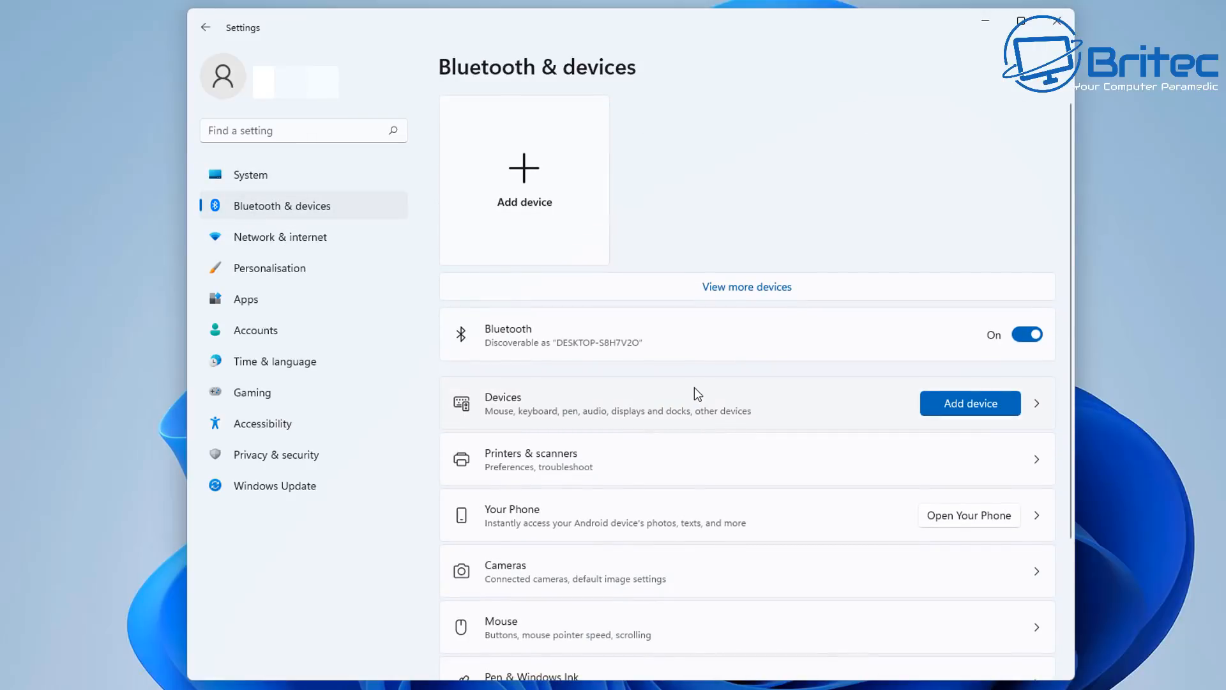
click(1028, 332)
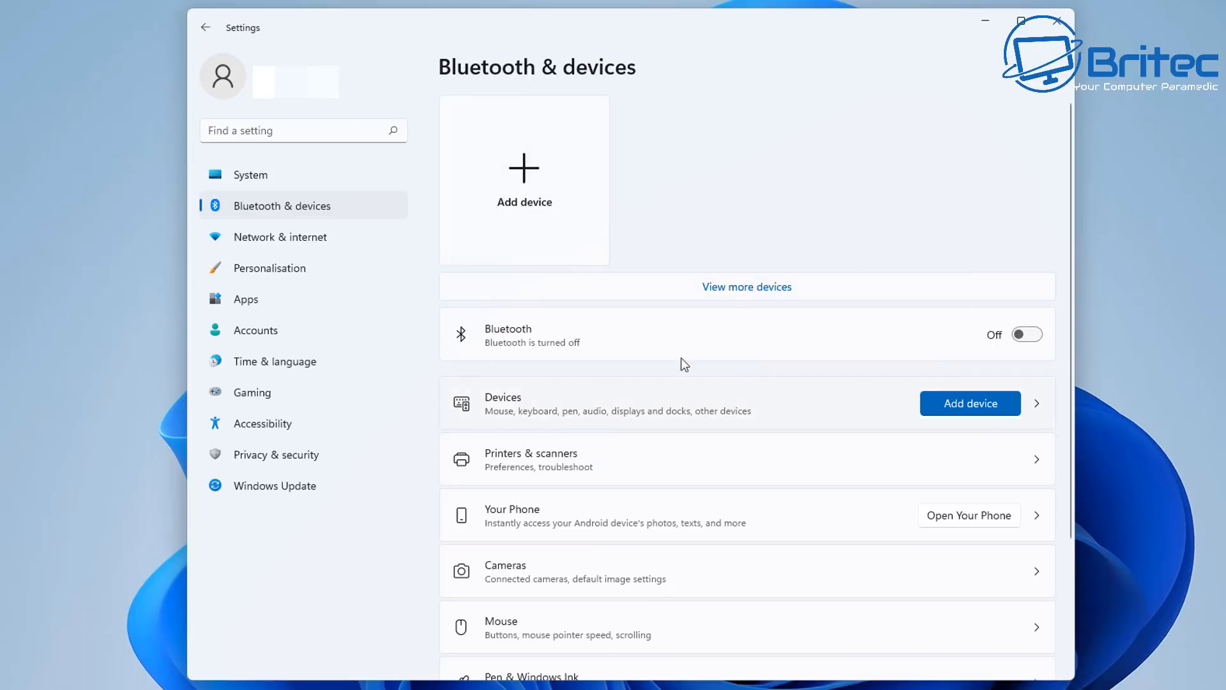
Check the Your Phone setting for Android phone suggestions and return to the Bluetooth & devices overview
scroll(684, 434, down, 3)
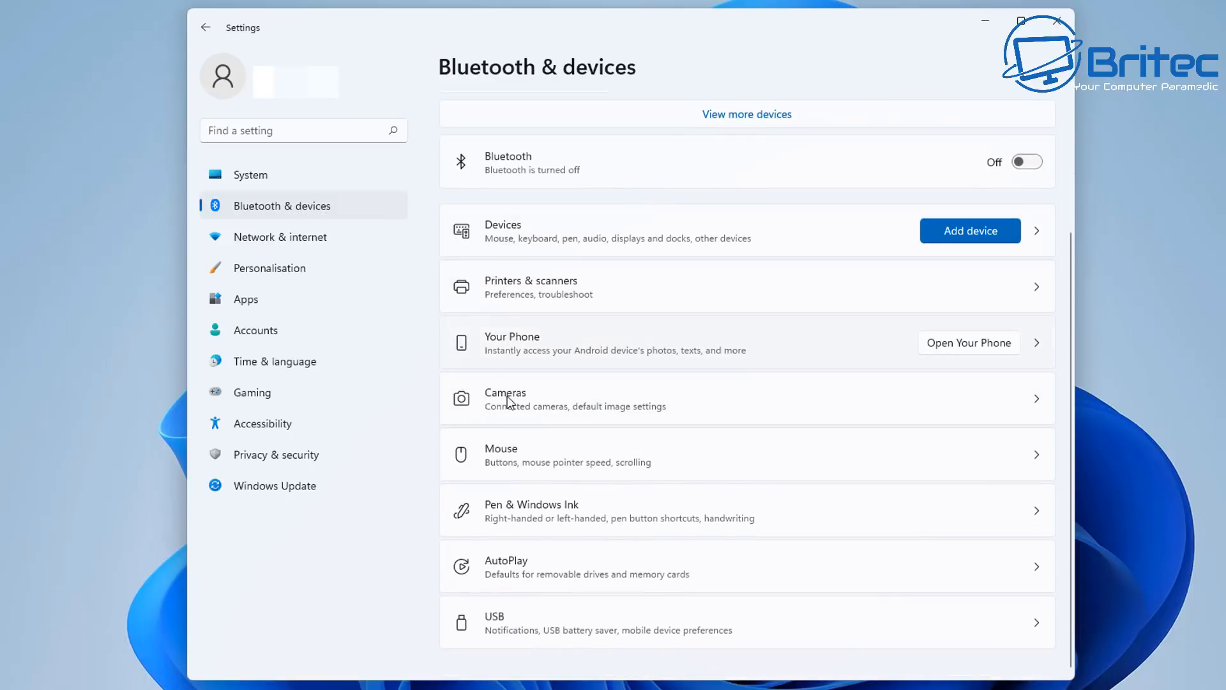
click(550, 345)
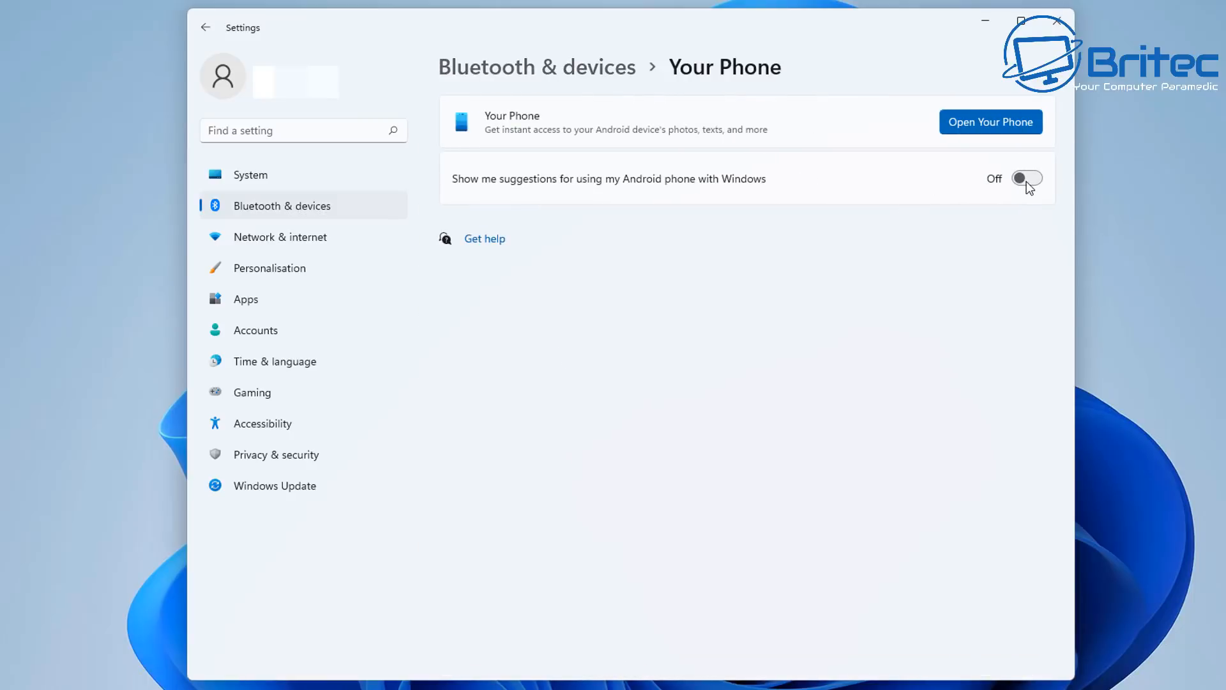
click(205, 26)
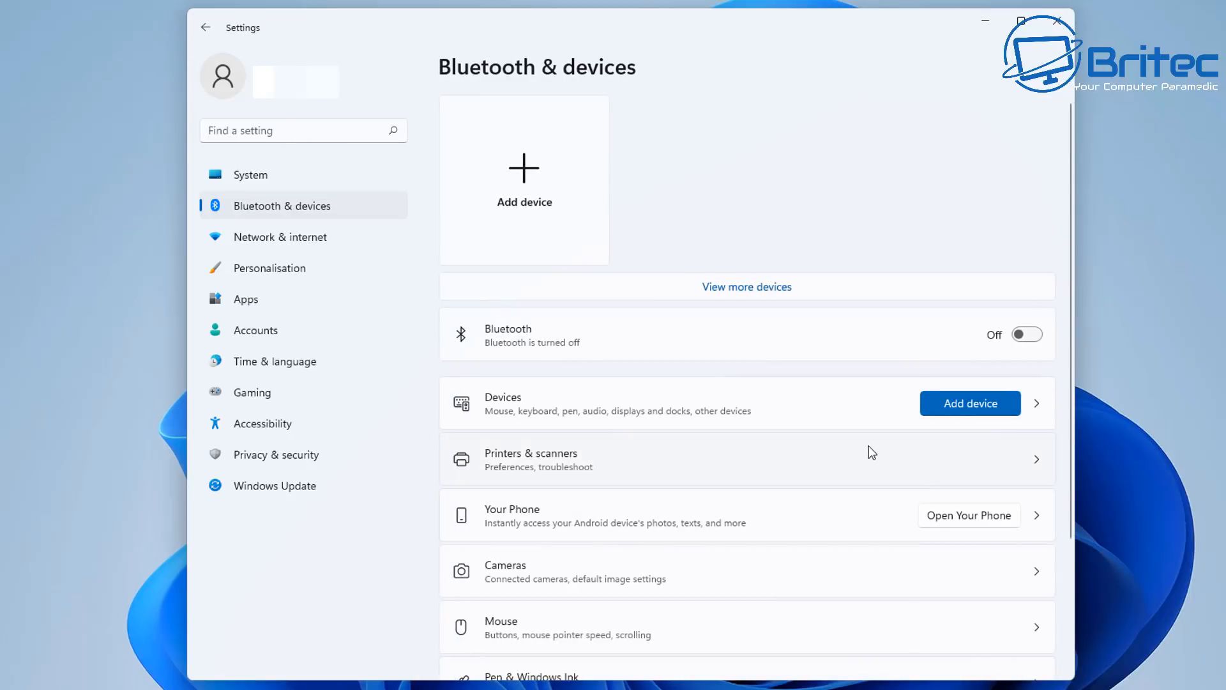
In the camera privacy settings, turn off camera access for 3D Viewer and for the whole device
click(539, 568)
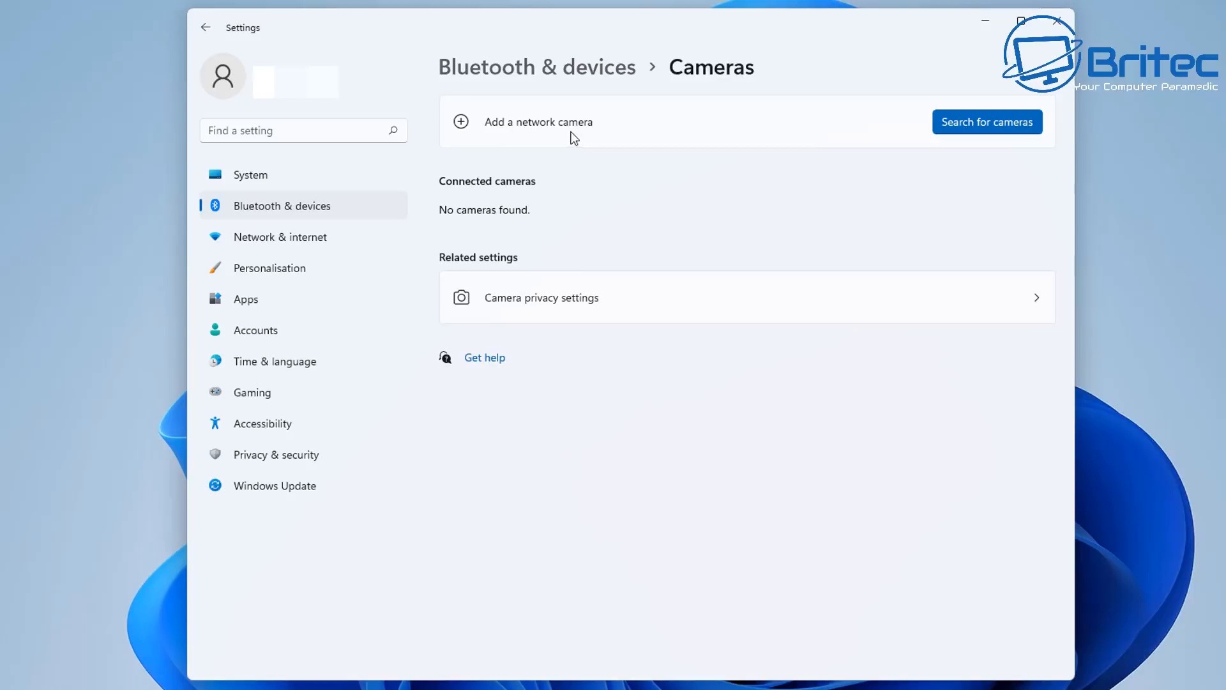
click(566, 304)
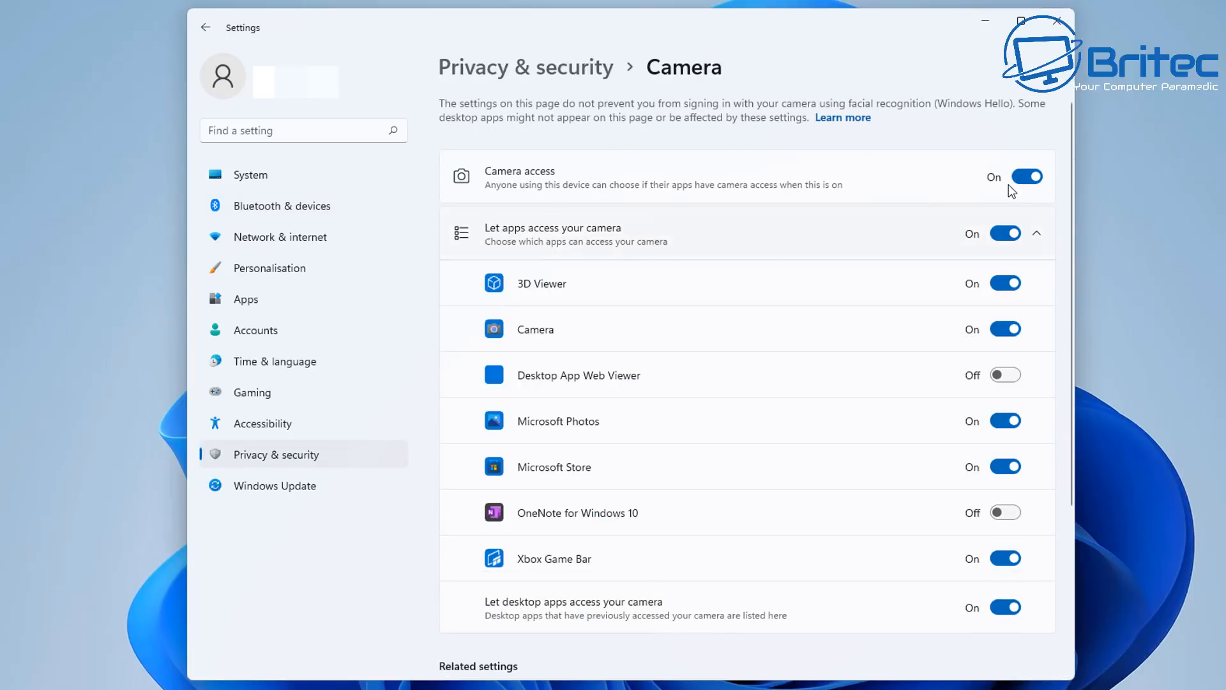
click(1027, 178)
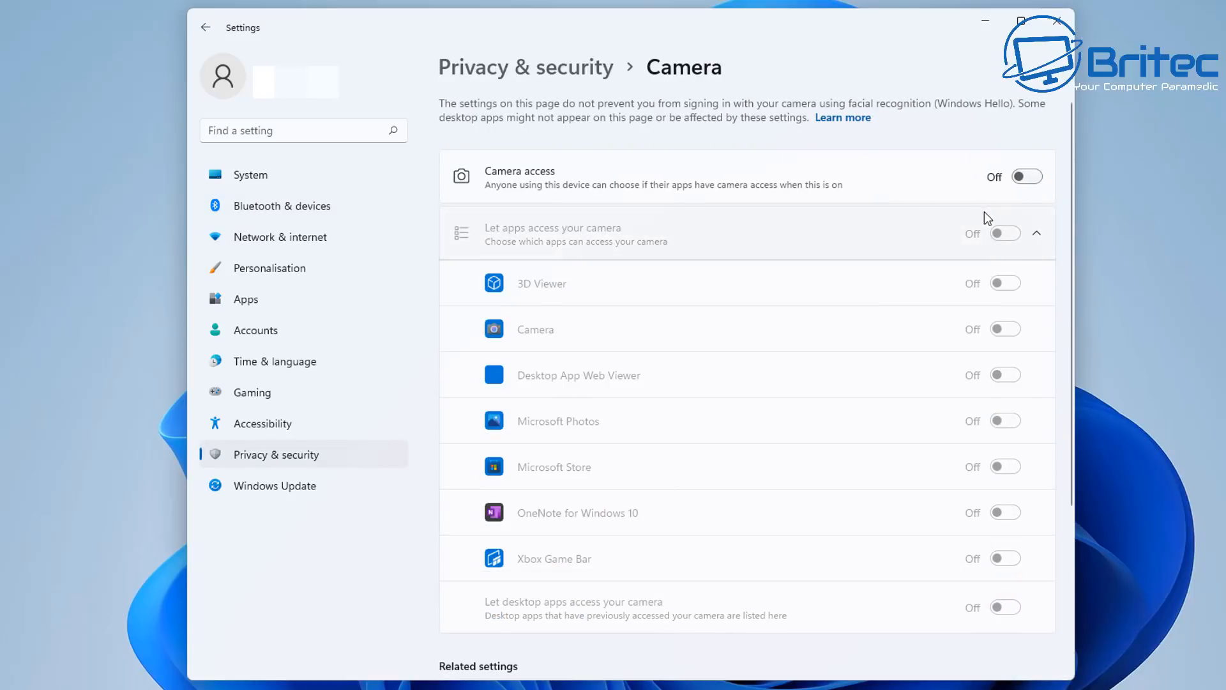
click(1028, 178)
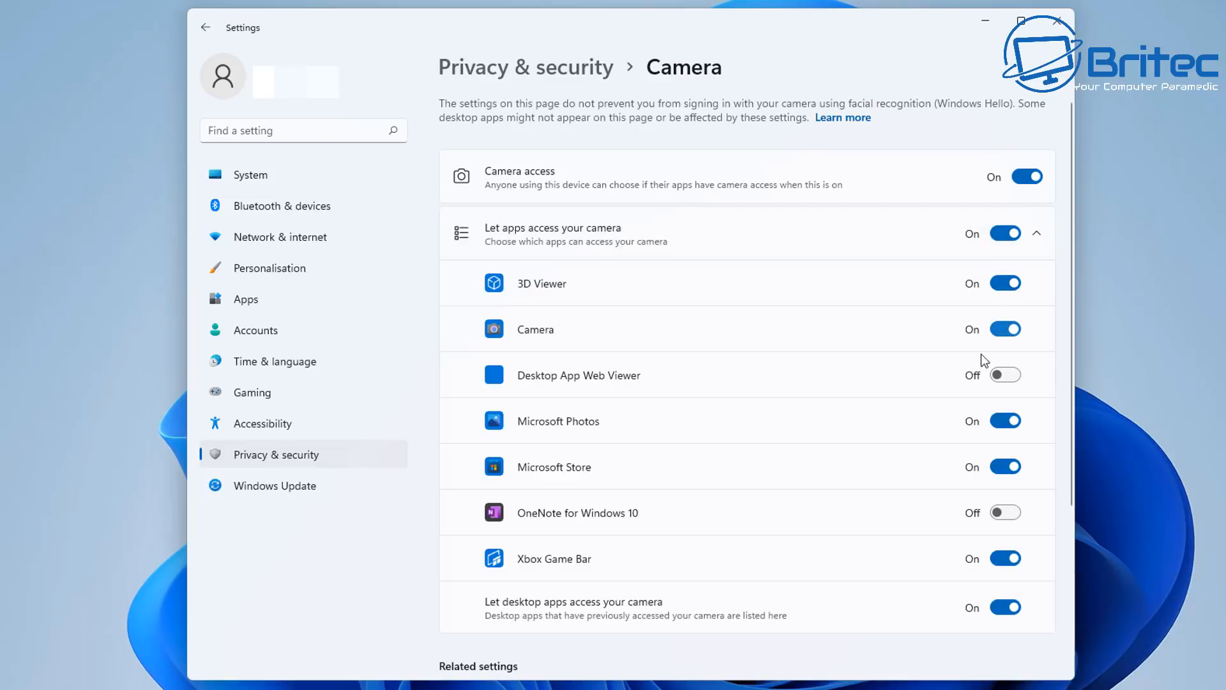
click(1006, 283)
scroll(964, 445, down, 4)
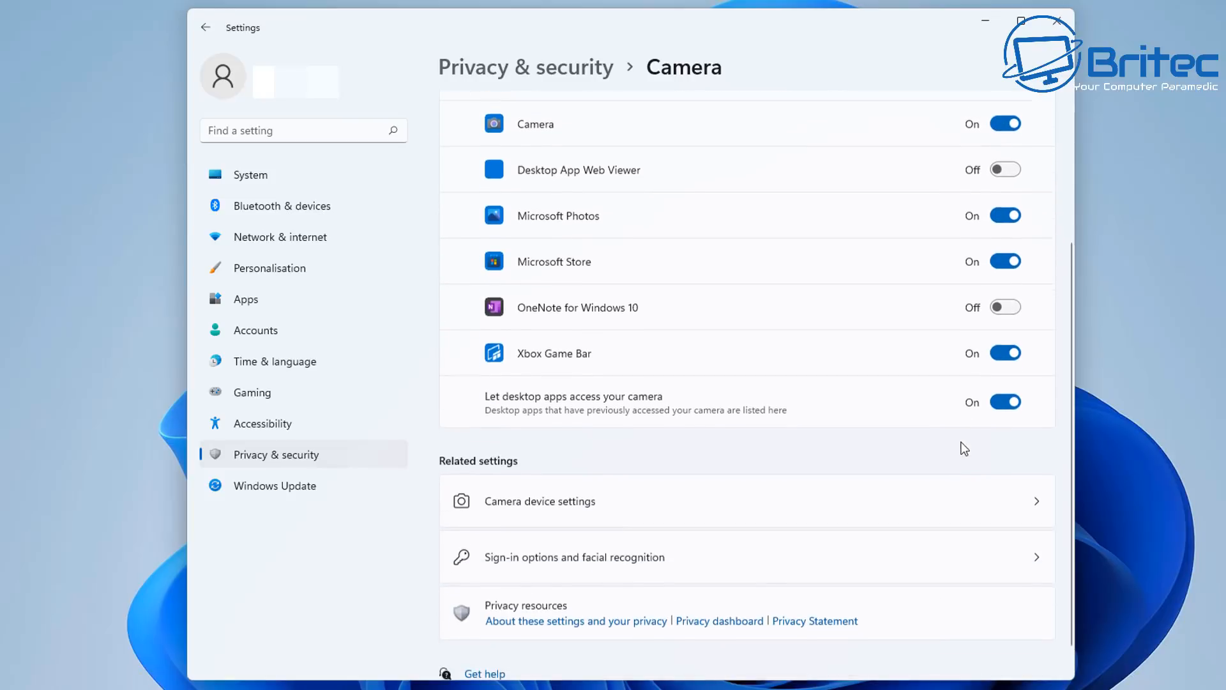
scroll(964, 440, up, 4)
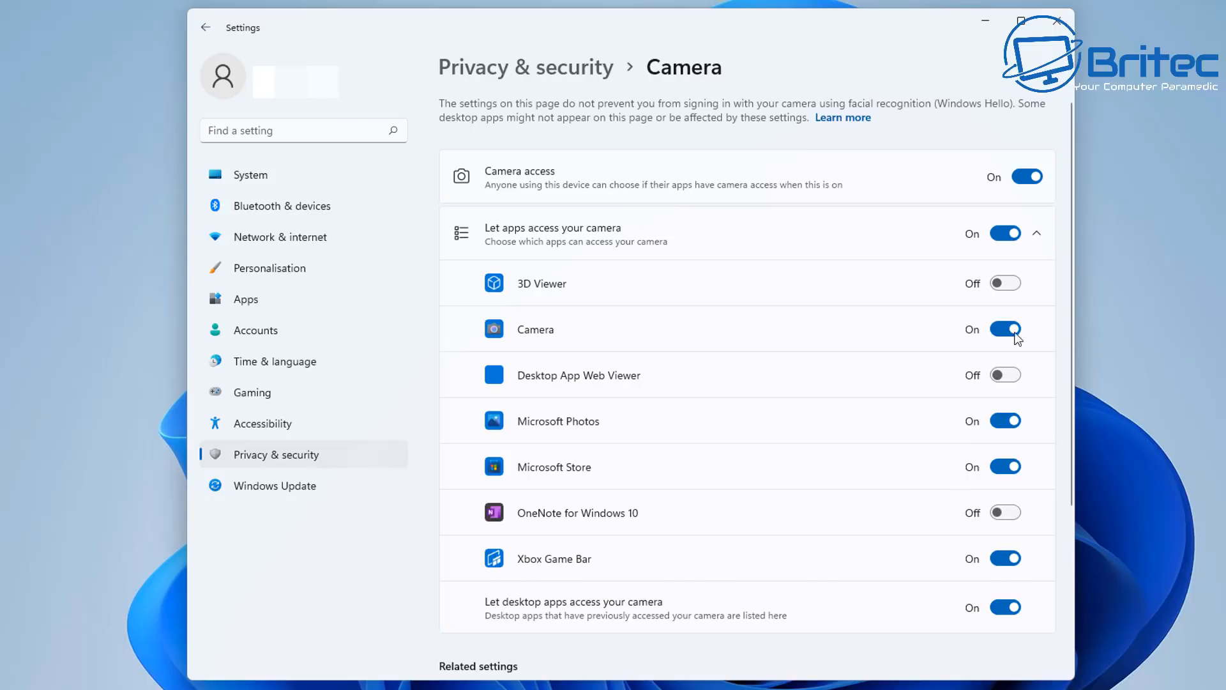
click(1028, 178)
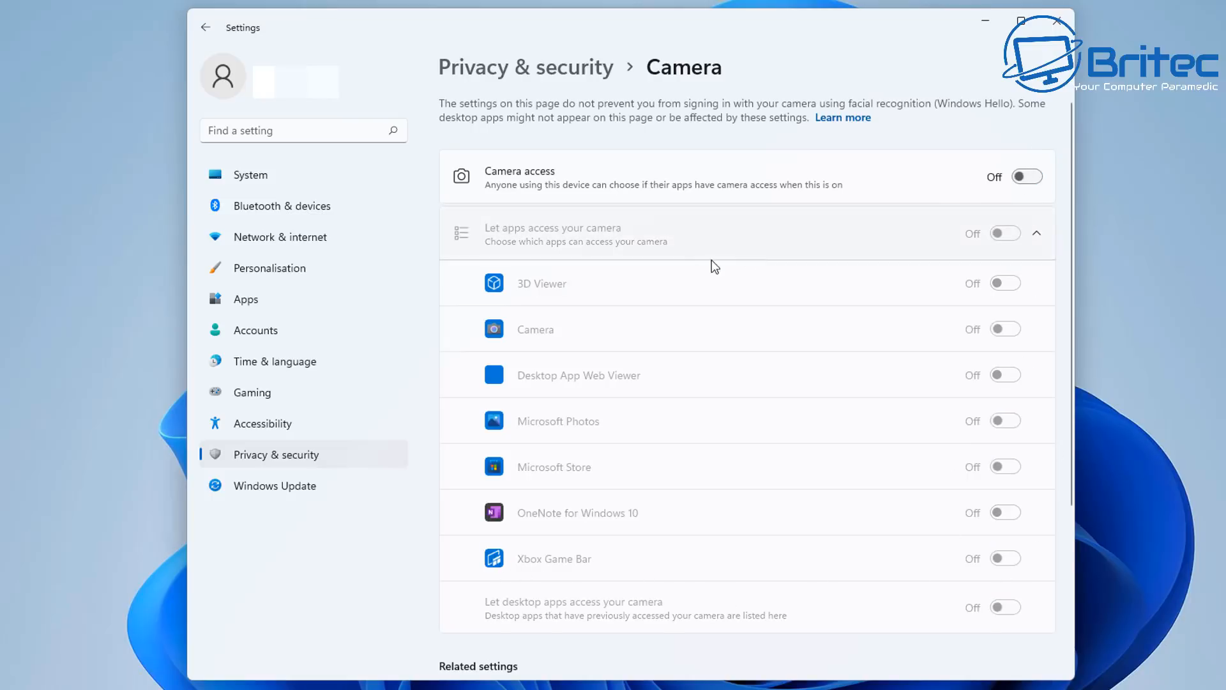
click(205, 27)
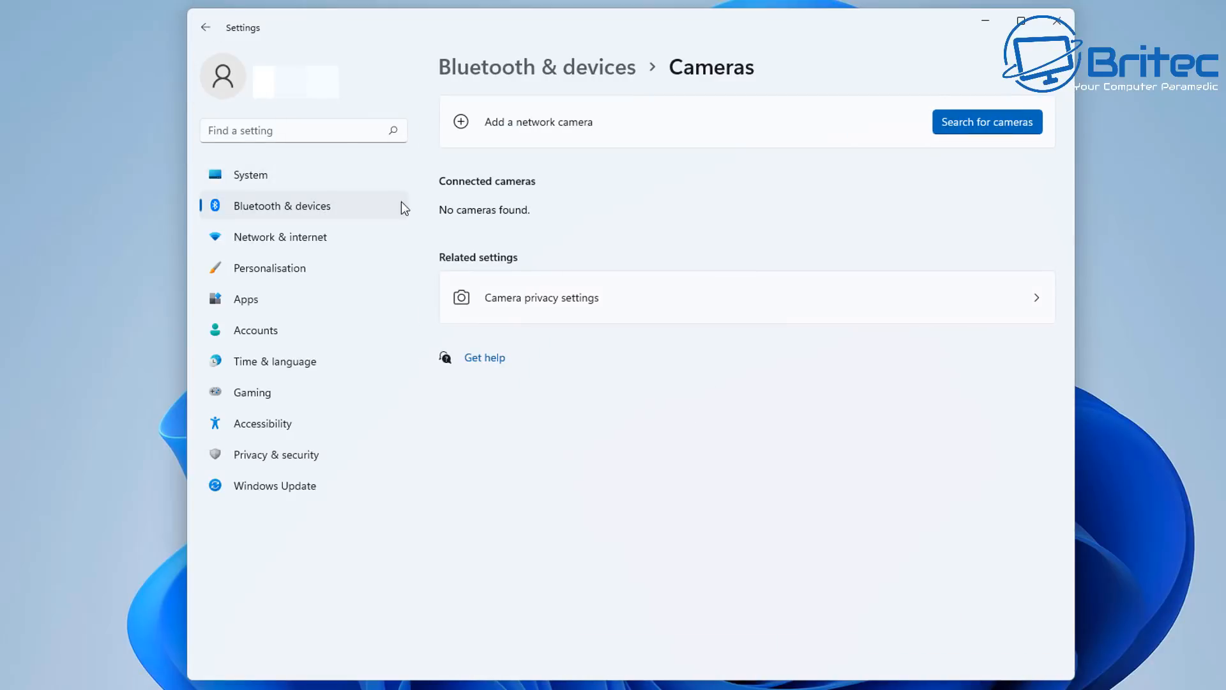
click(206, 27)
Review the button, pointer scheme and pointer speed options in the additional mouse settings and cancel without changes
scroll(695, 449, down, 3)
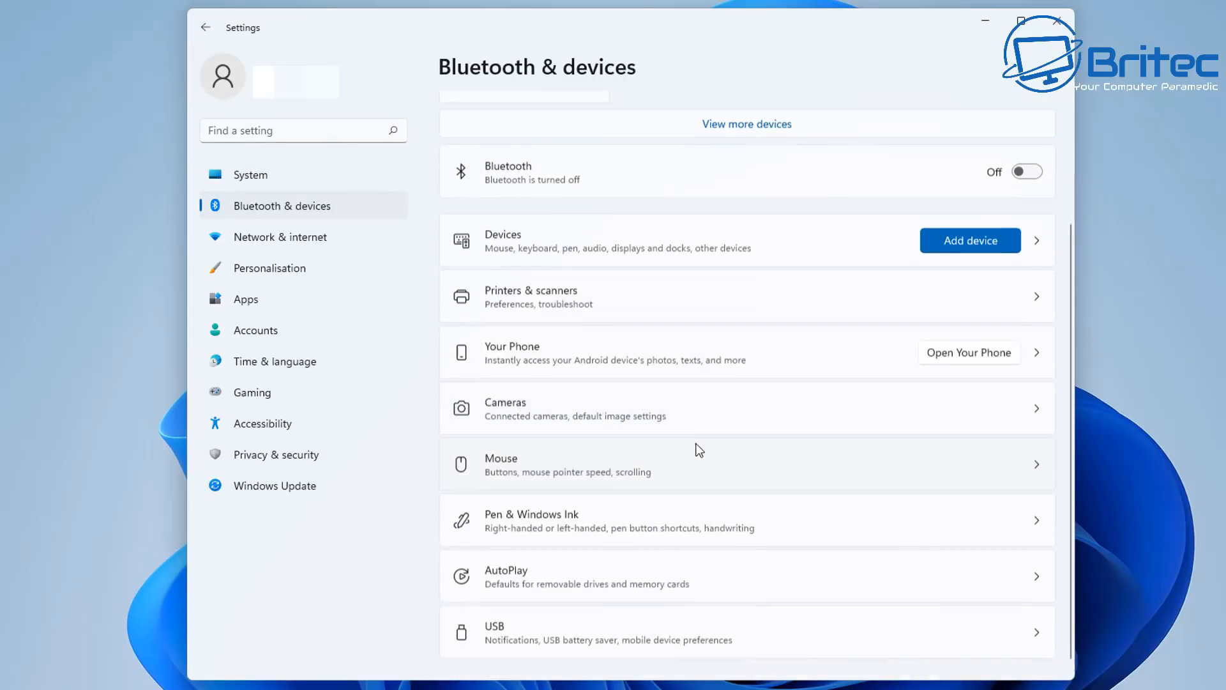
click(572, 448)
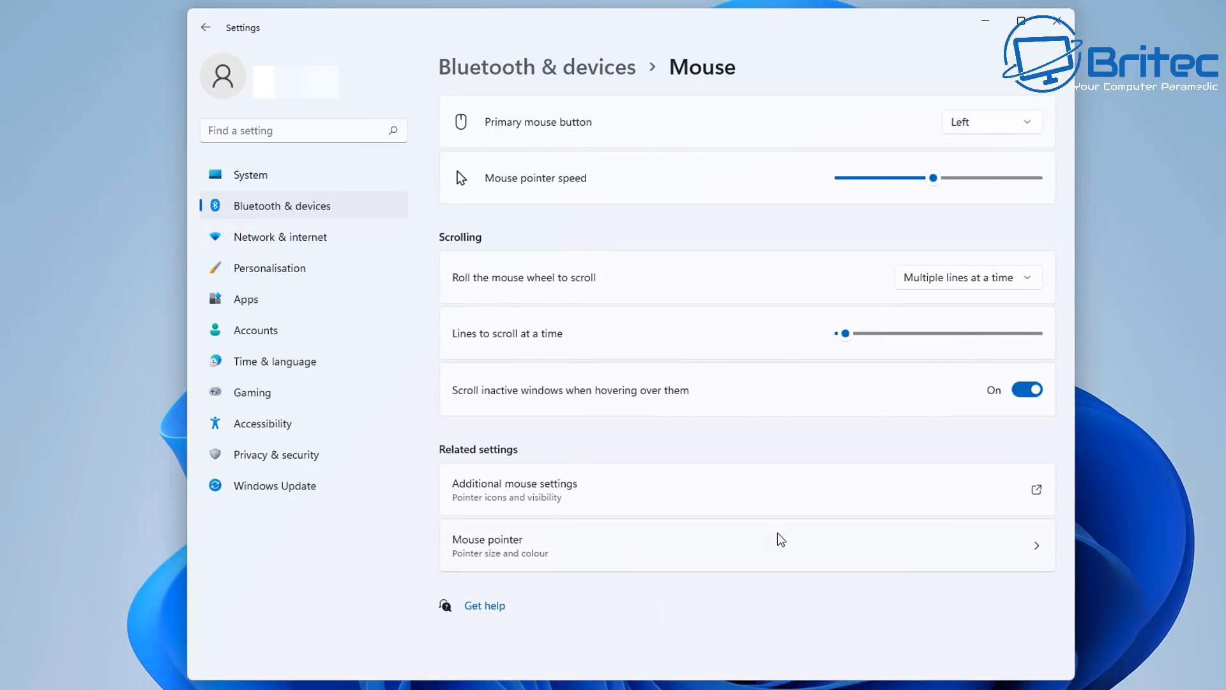
click(550, 488)
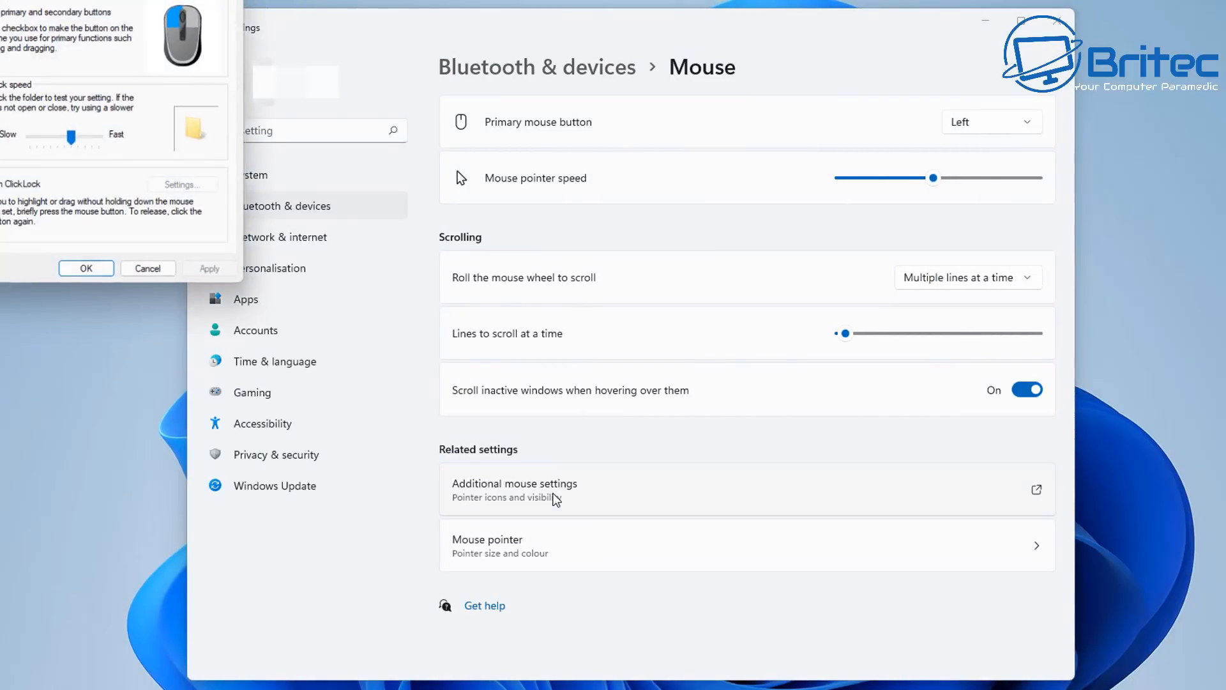
drag(161, 0, 670, 113)
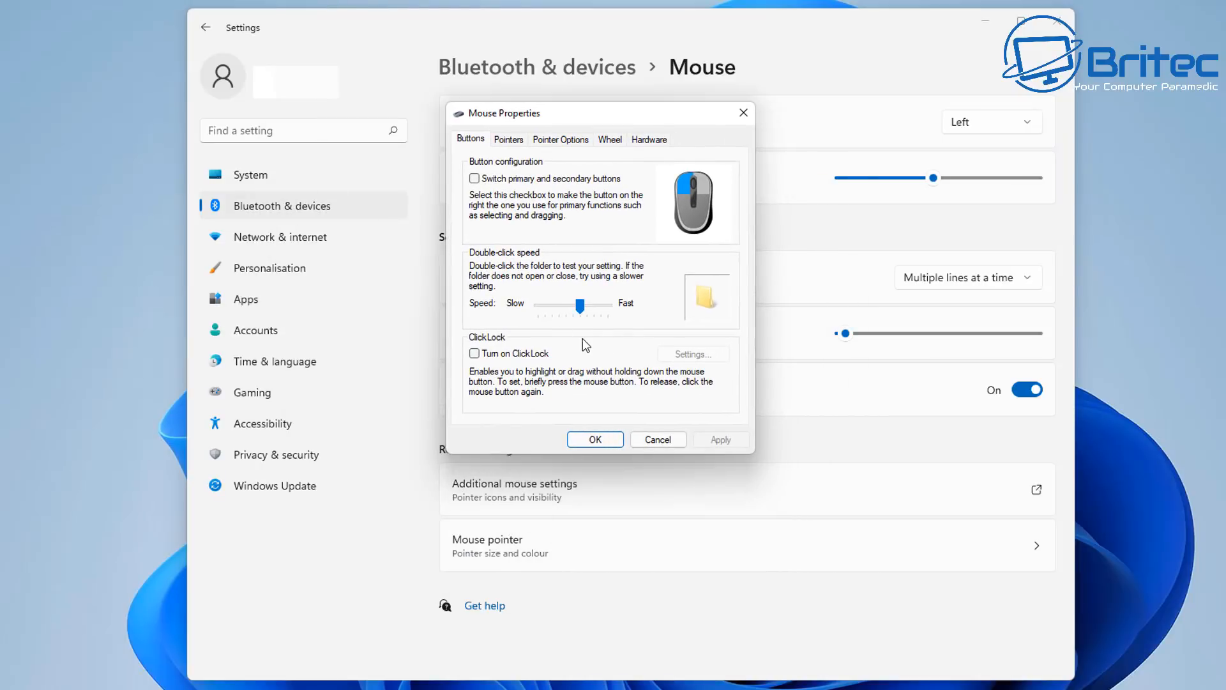
click(516, 141)
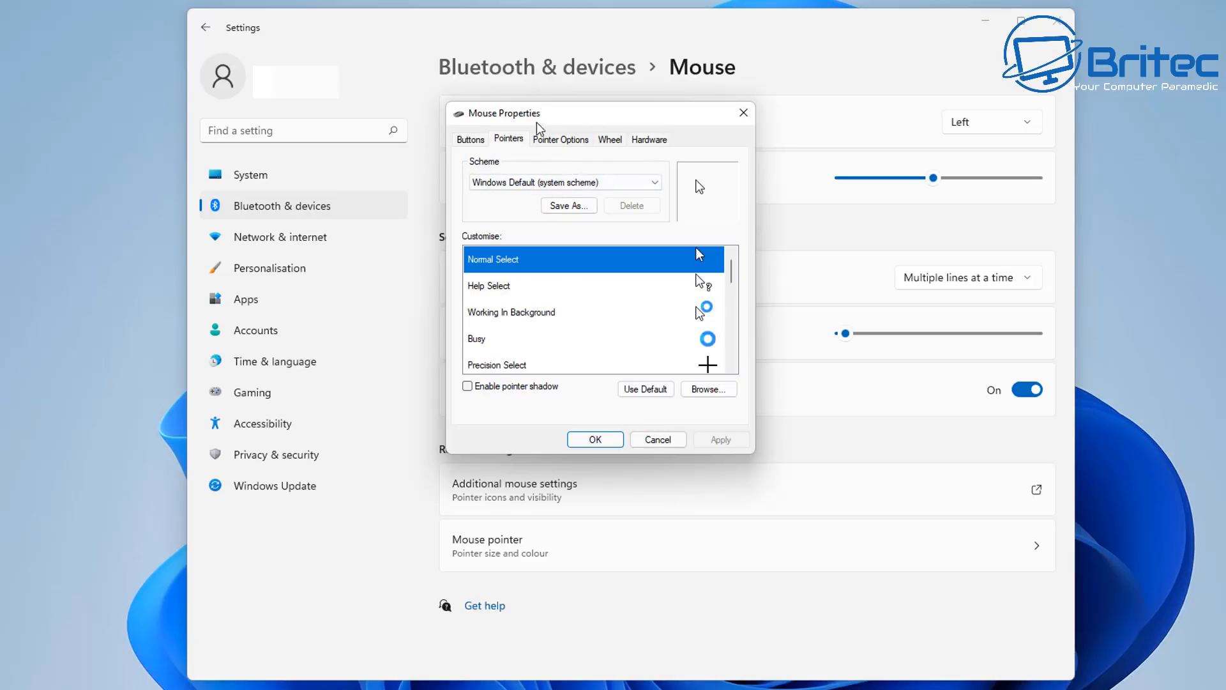
click(568, 148)
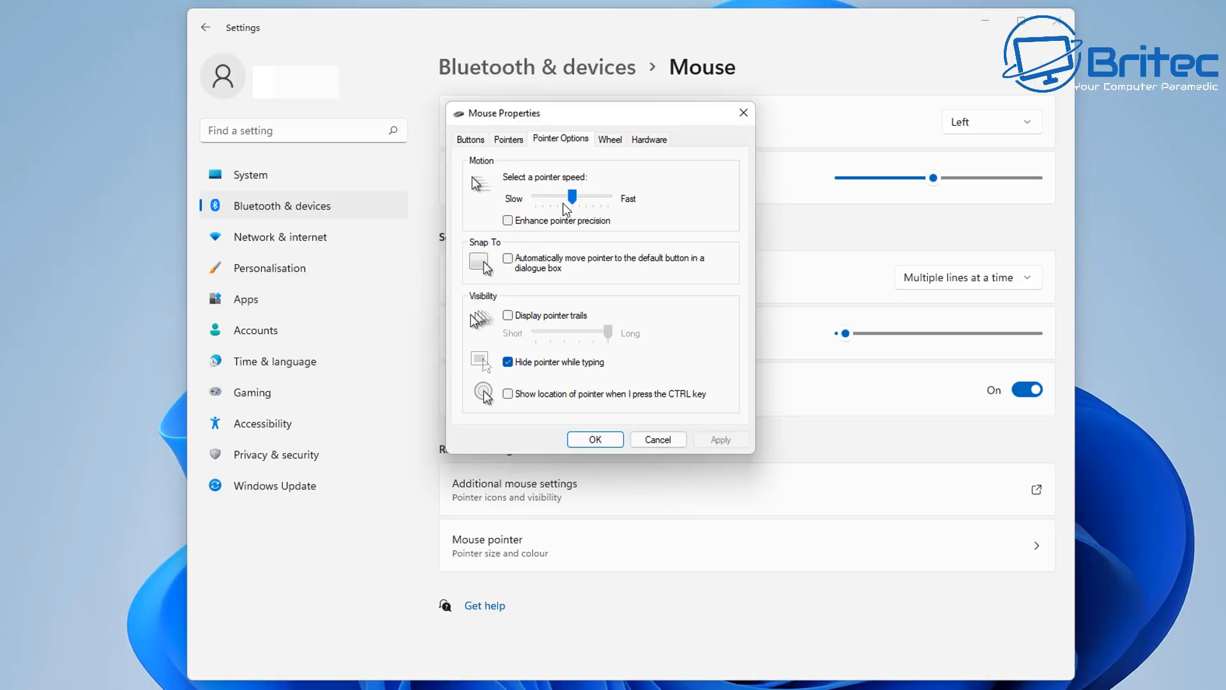
drag(572, 202, 572, 203)
click(663, 441)
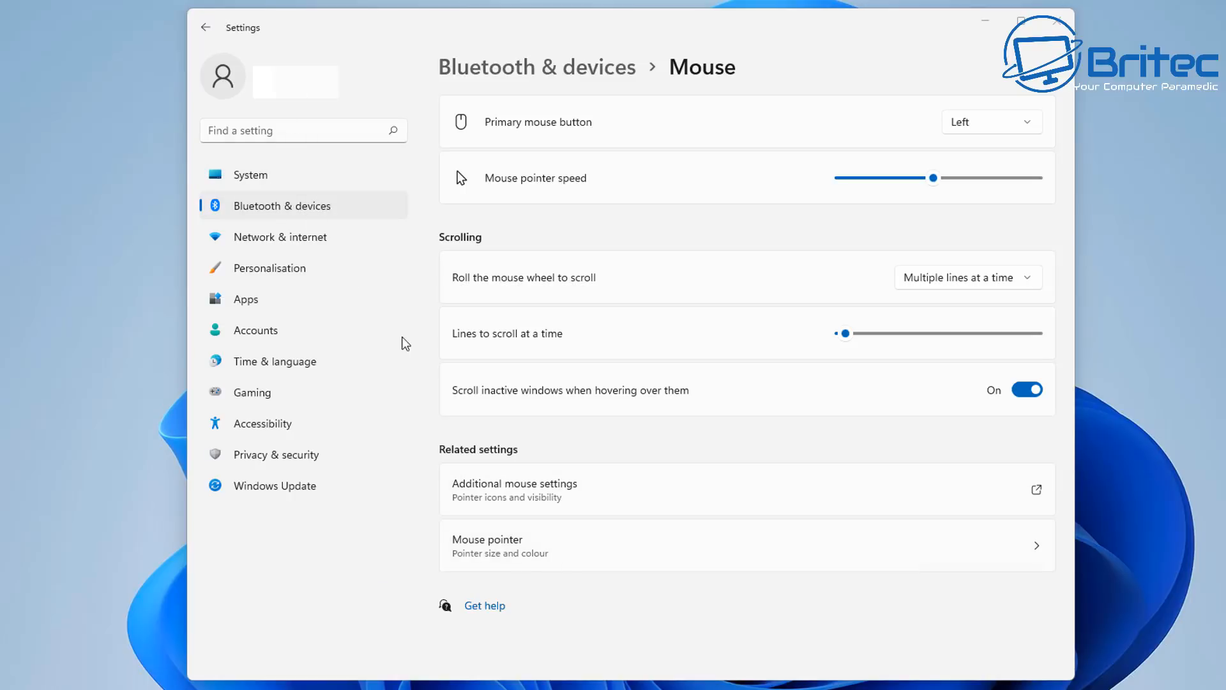
click(207, 28)
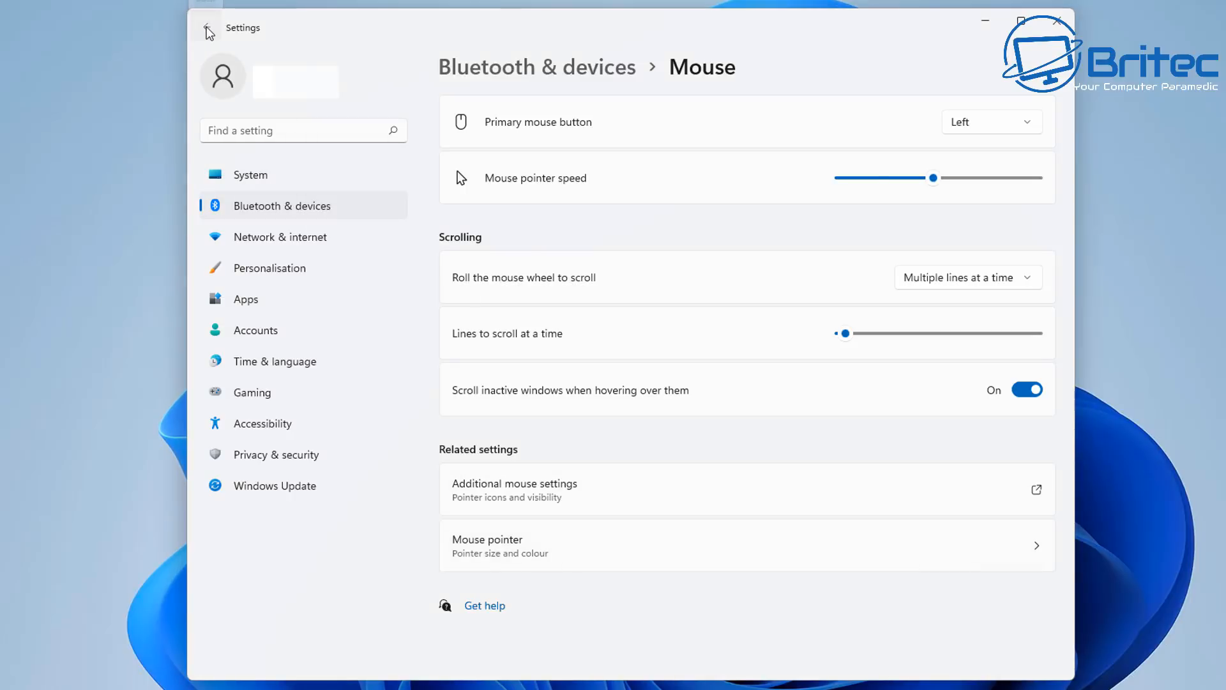
Open the Pen & Windows Ink settings and expand the handwriting input options to check them
scroll(613, 466, down, 2)
scroll(586, 537, down, 2)
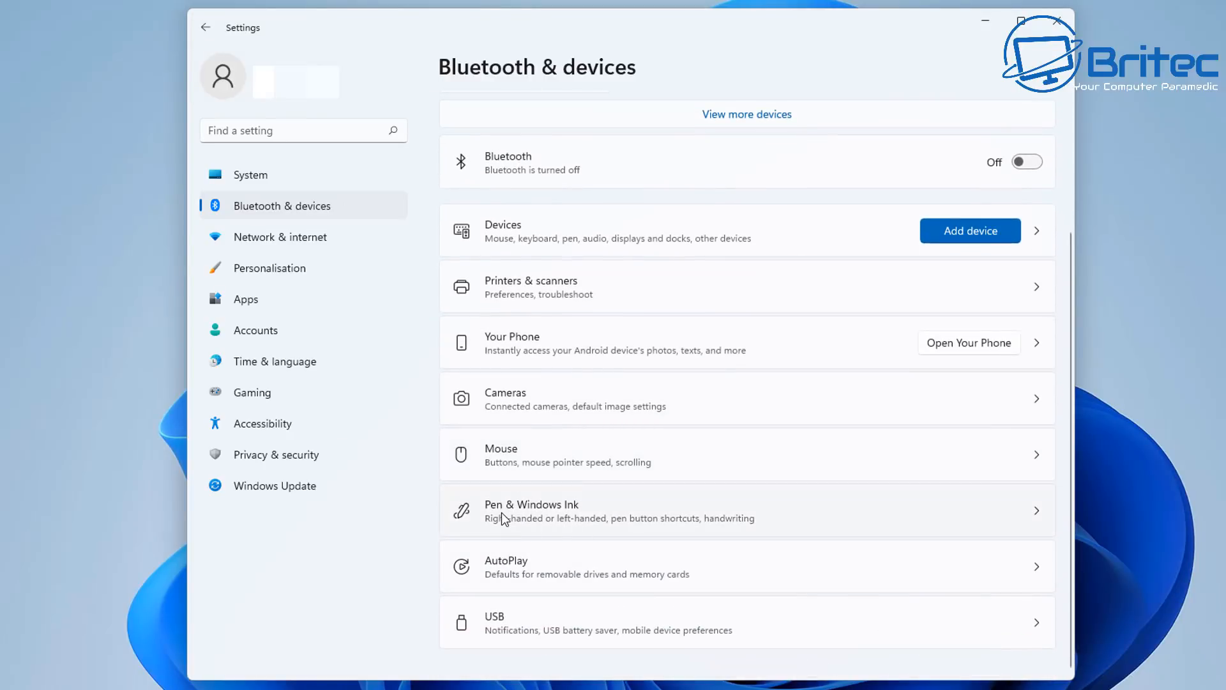
click(651, 513)
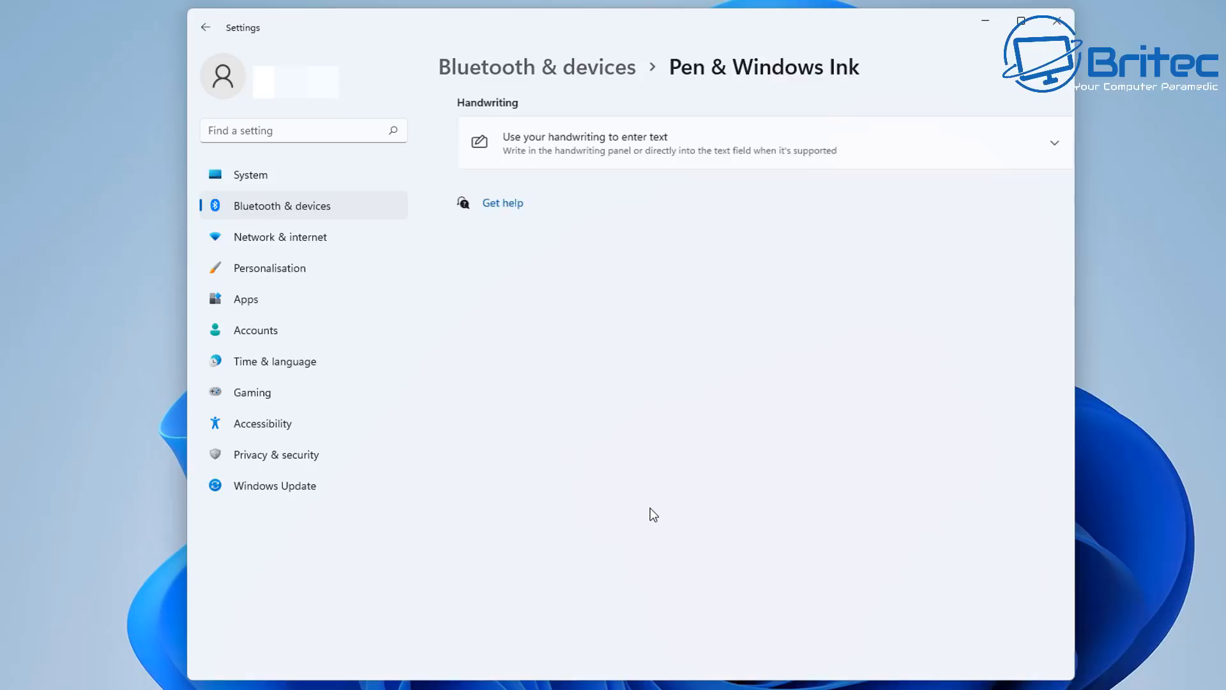
click(1032, 146)
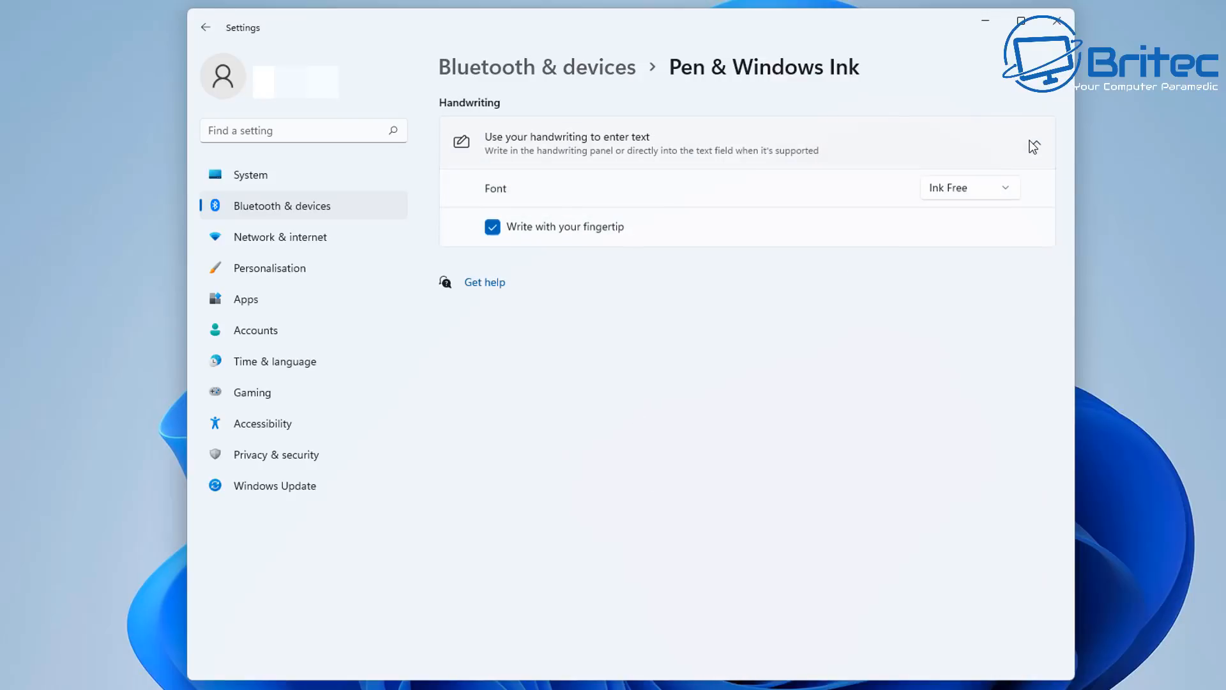
Uninstall Paint 3D from the Apps & features list and return to the Apps overview
click(269, 299)
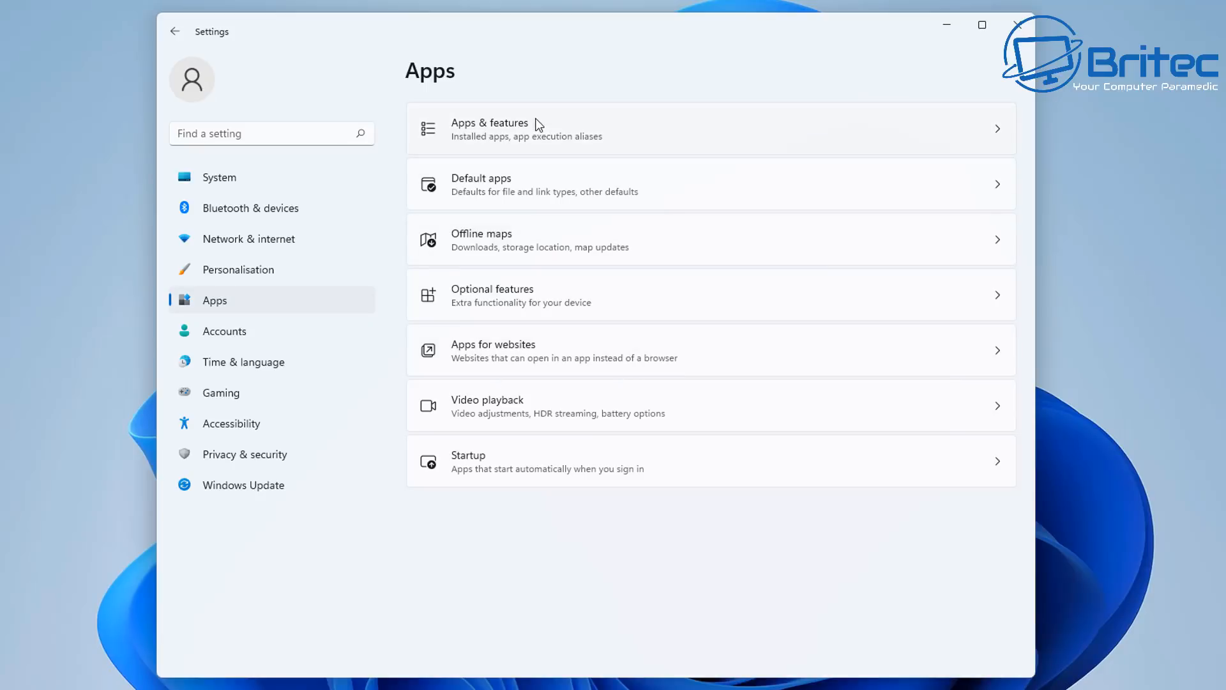
click(616, 136)
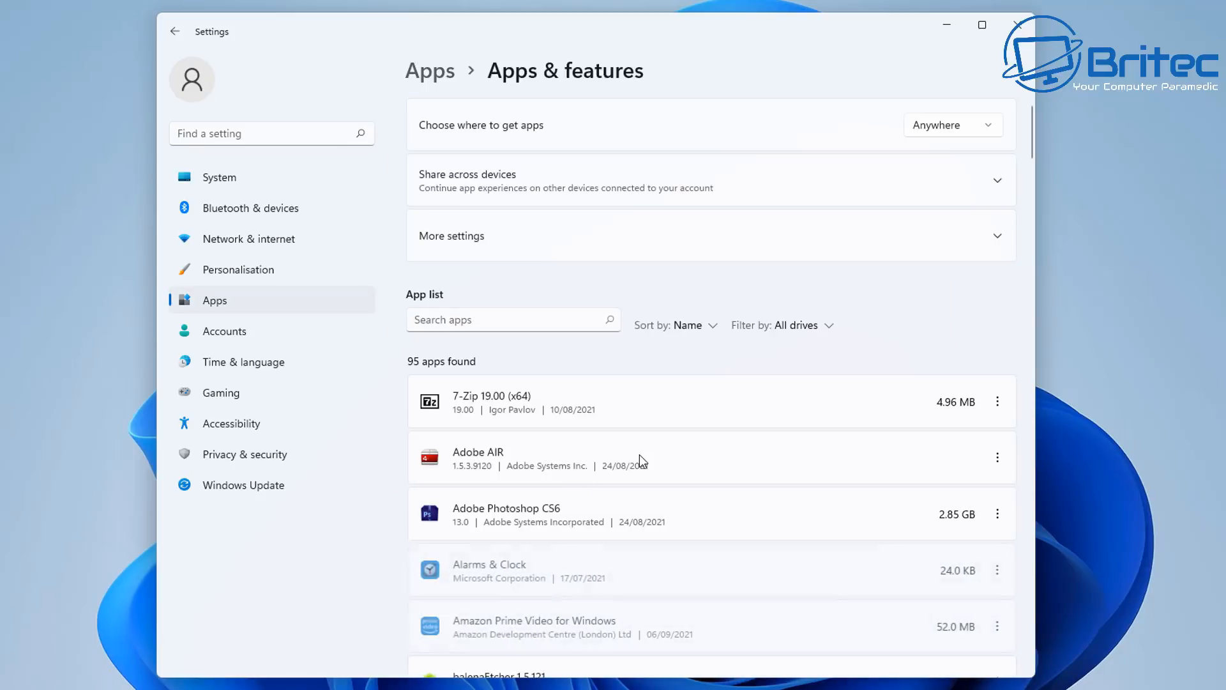
scroll(638, 454, down, 6)
scroll(635, 455, down, 20)
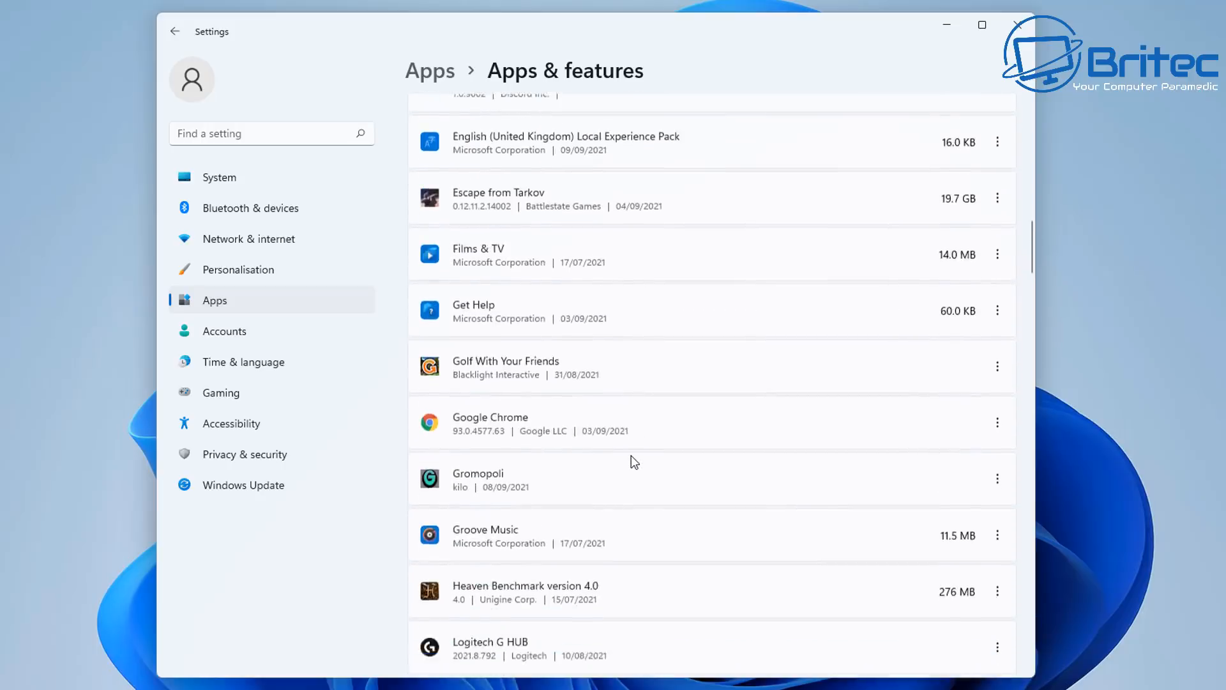
scroll(563, 514, down, 10)
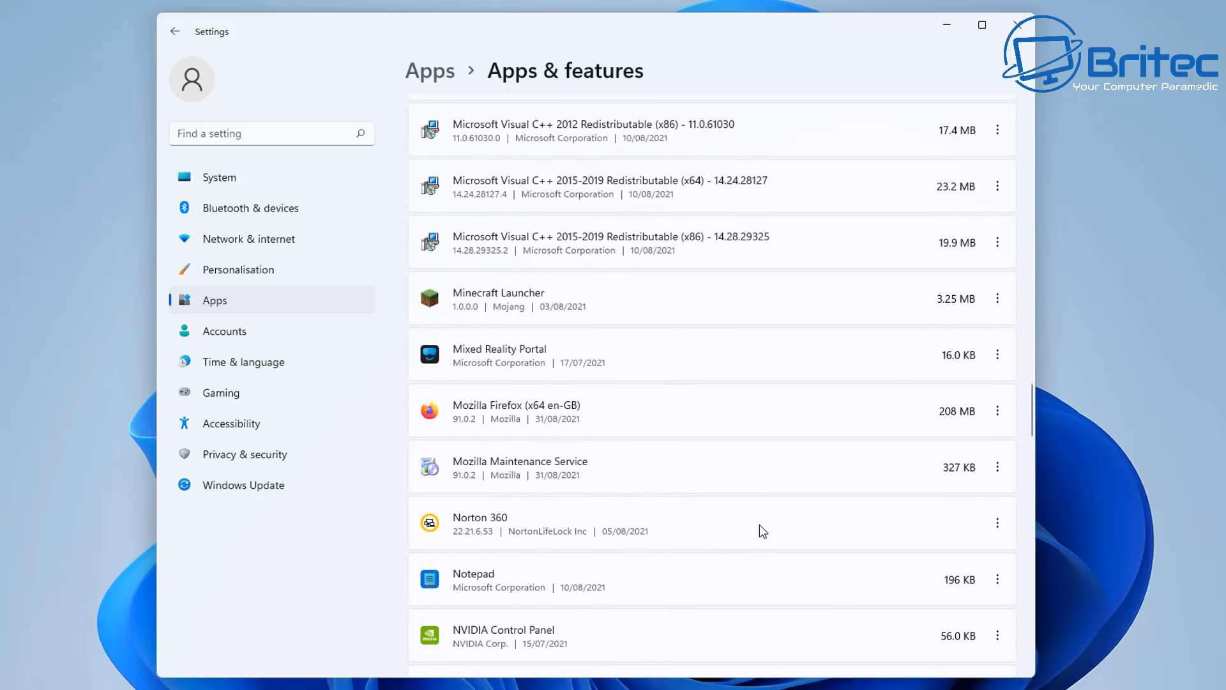
scroll(753, 528, down, 3)
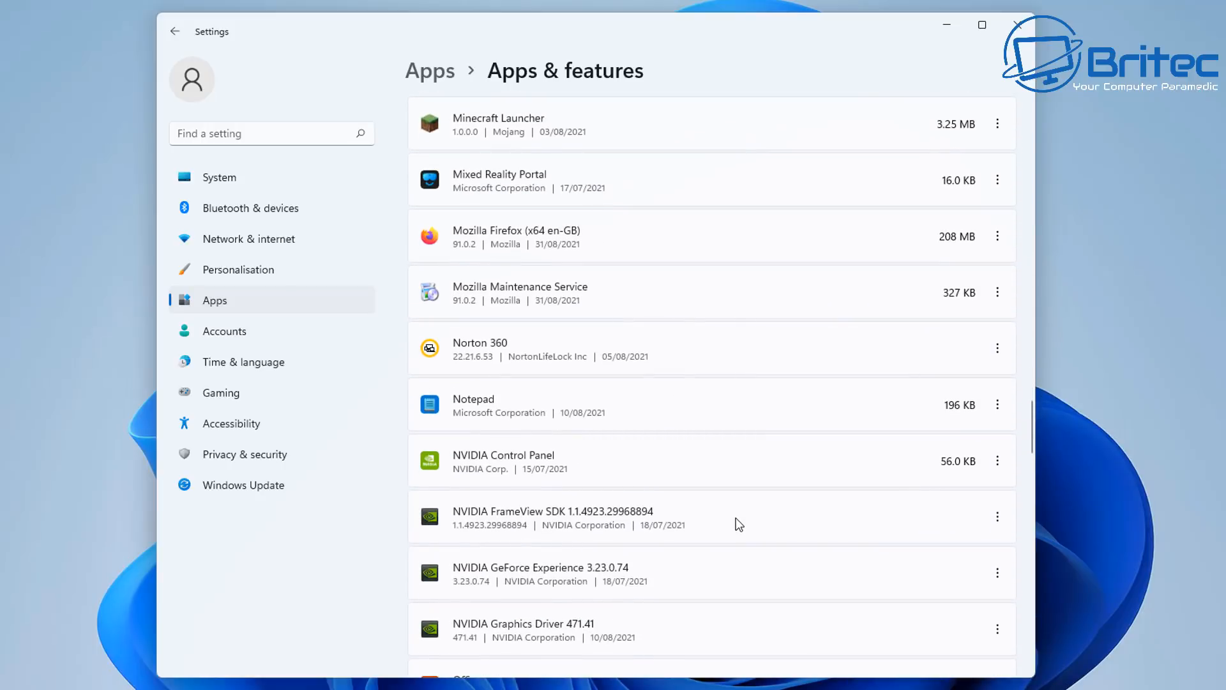
scroll(741, 522, down, 7)
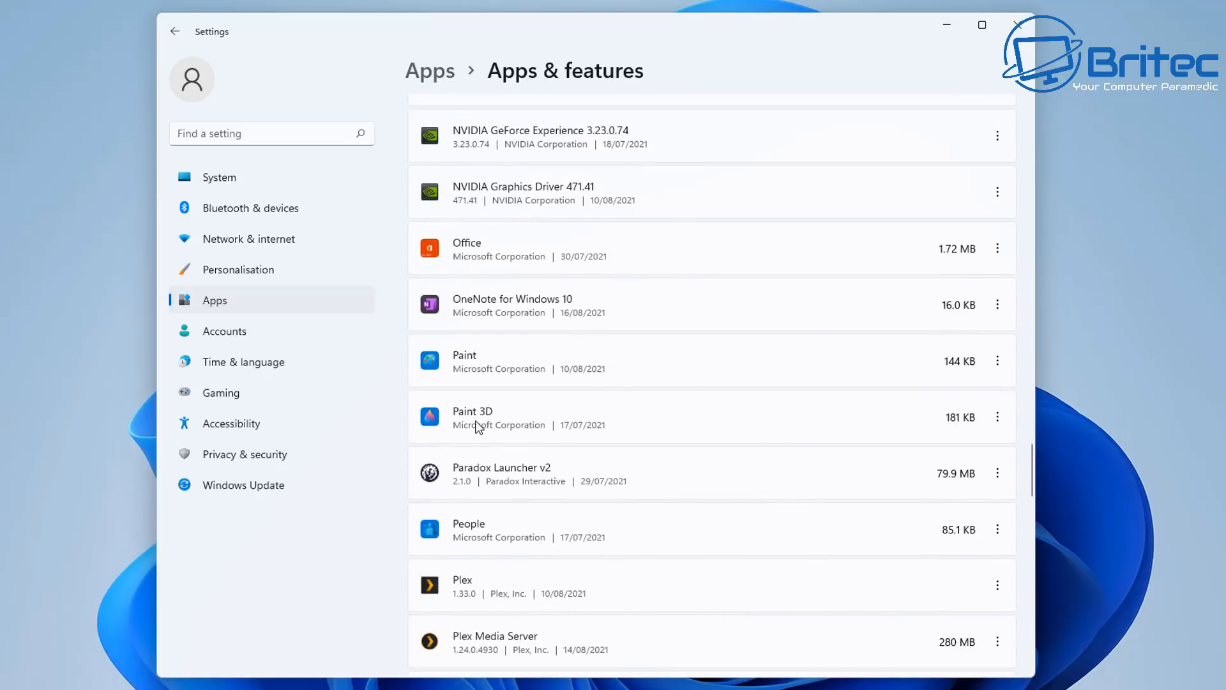
click(997, 417)
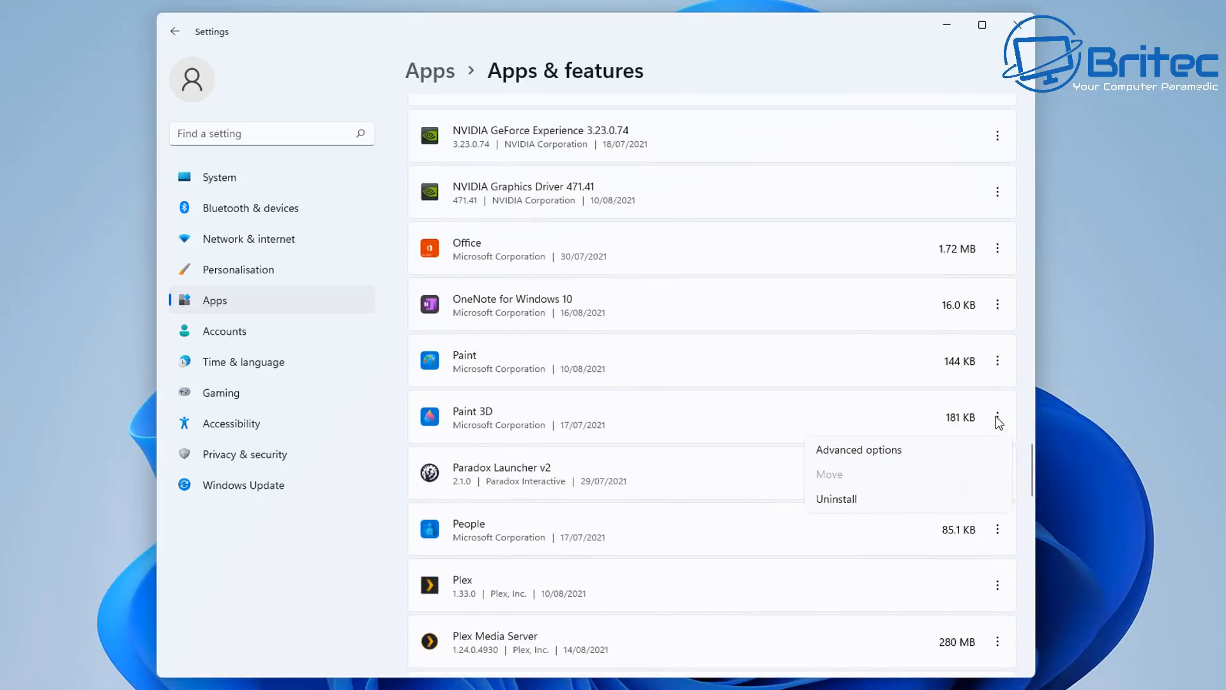
click(843, 500)
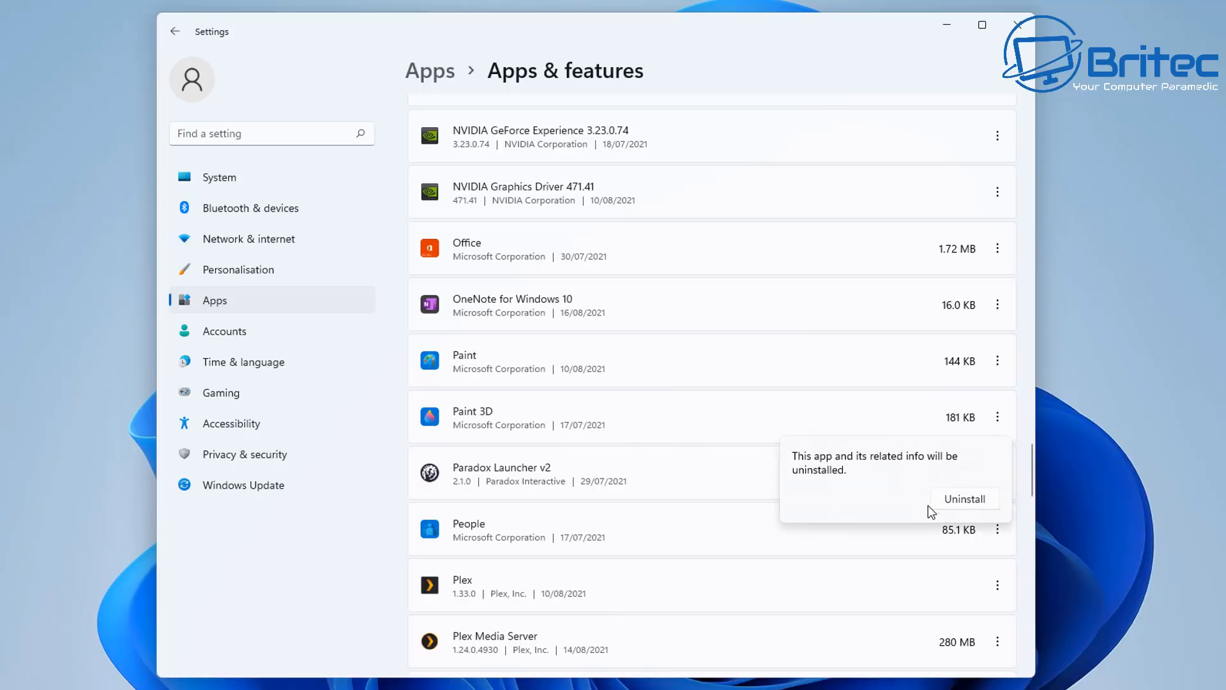
click(976, 503)
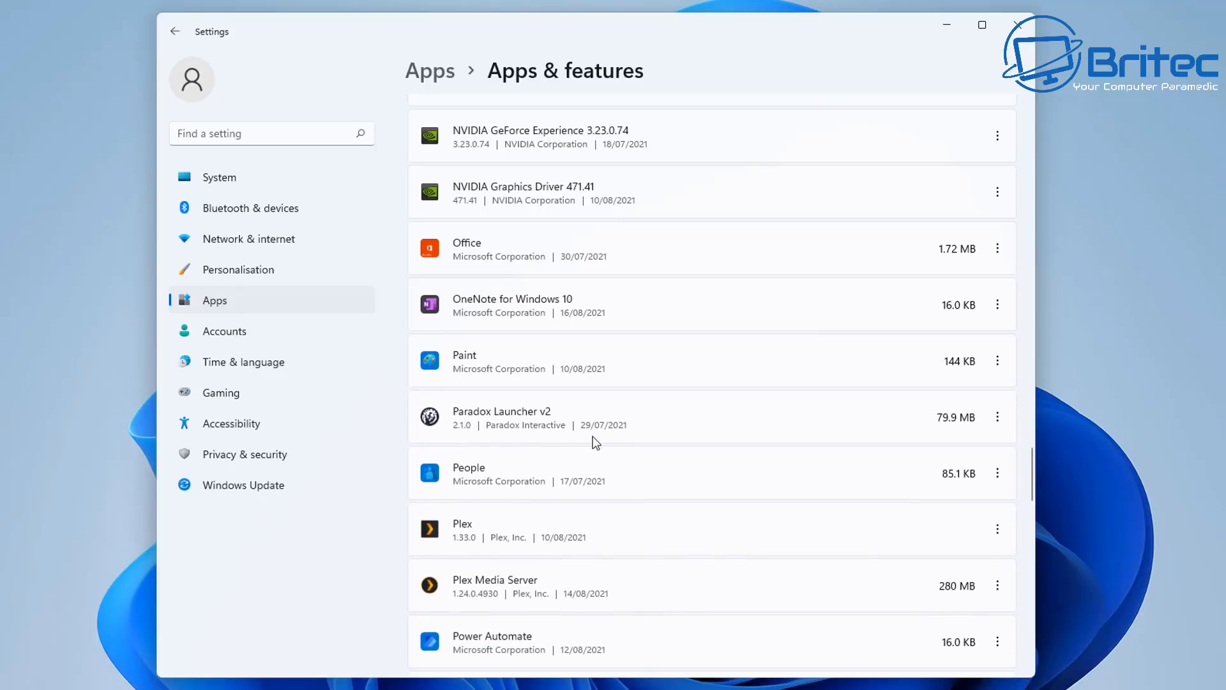
scroll(547, 560, down, 3)
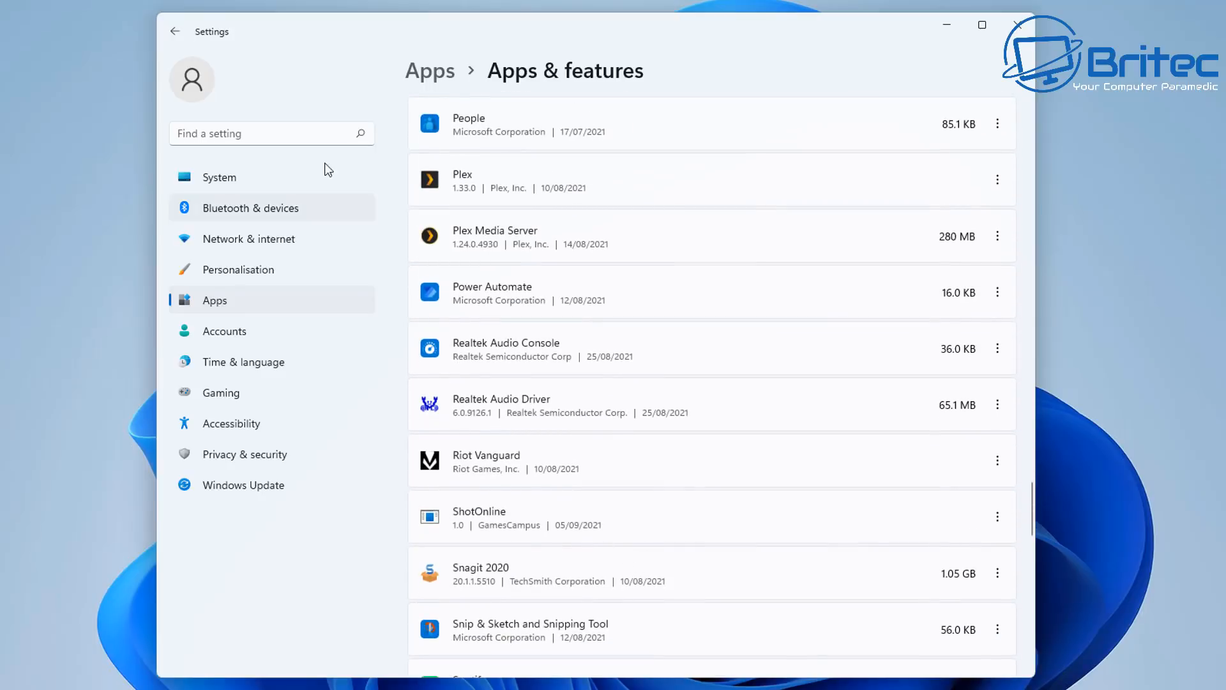
click(174, 32)
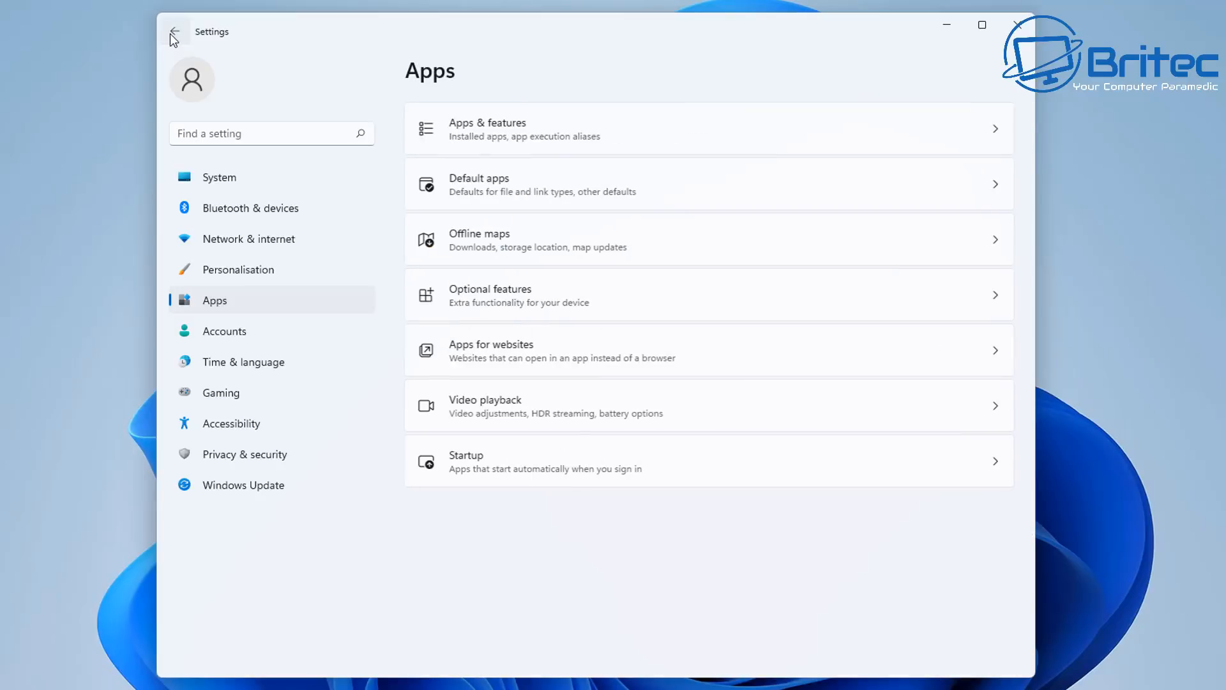
Check the Default apps and Offline maps settings, returning to the Apps overview after each
click(604, 187)
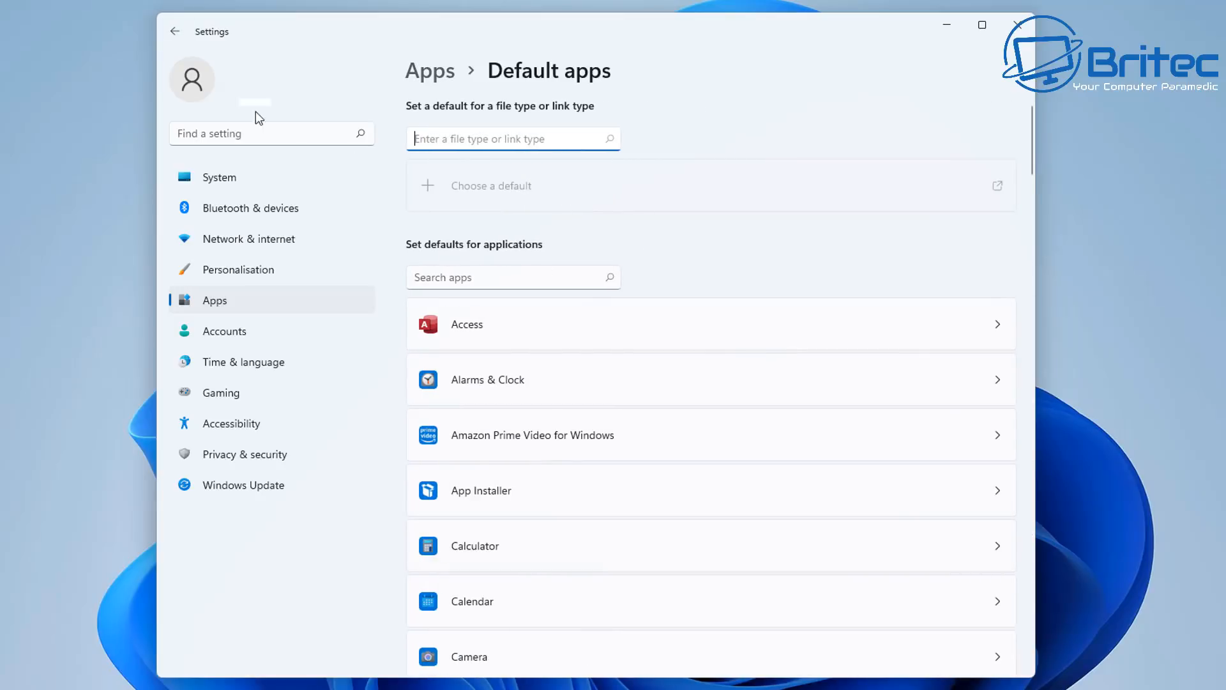
click(172, 36)
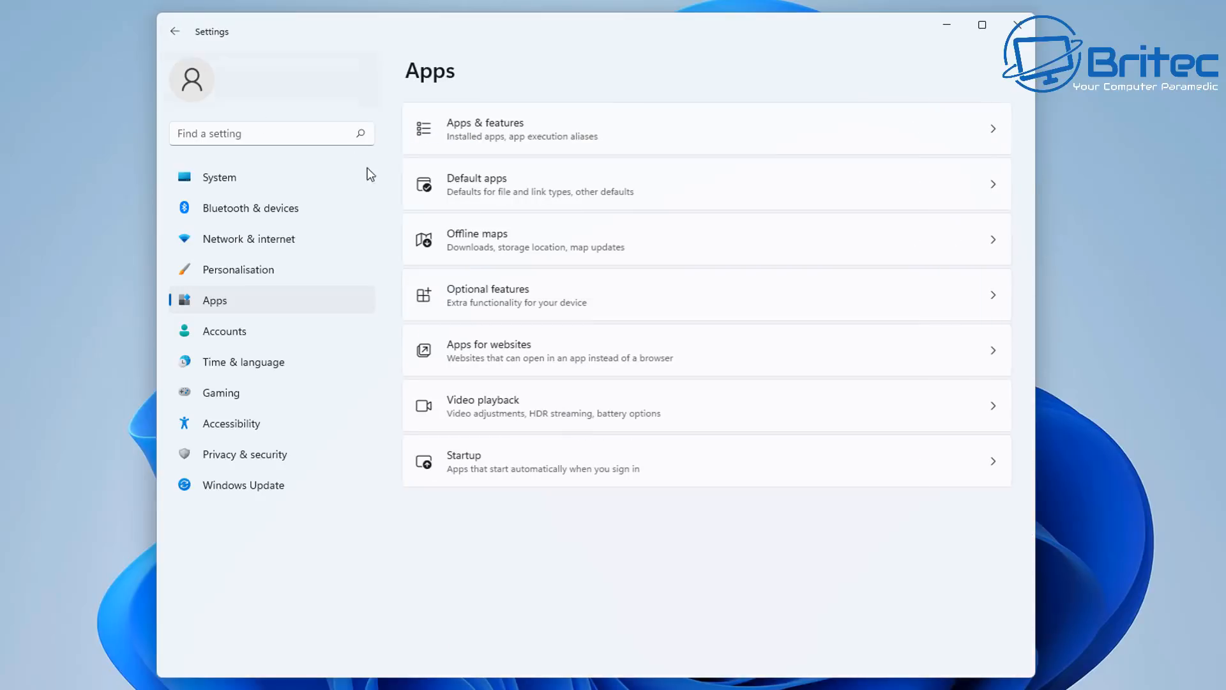
click(550, 249)
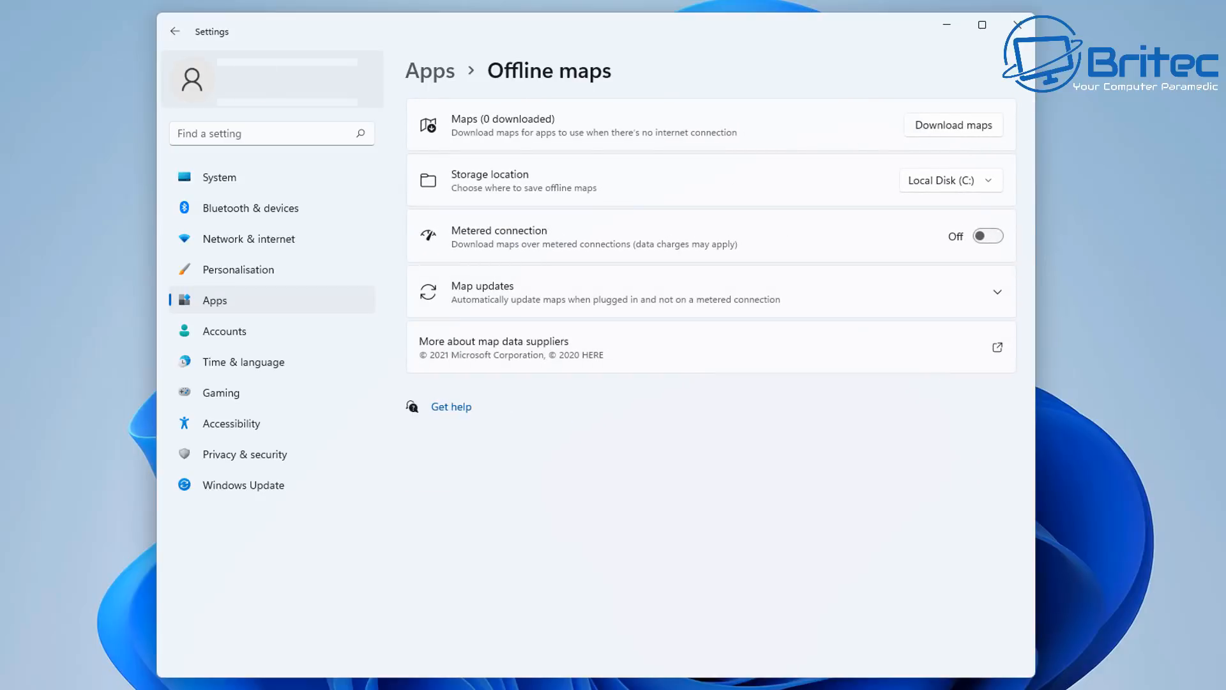
click(177, 35)
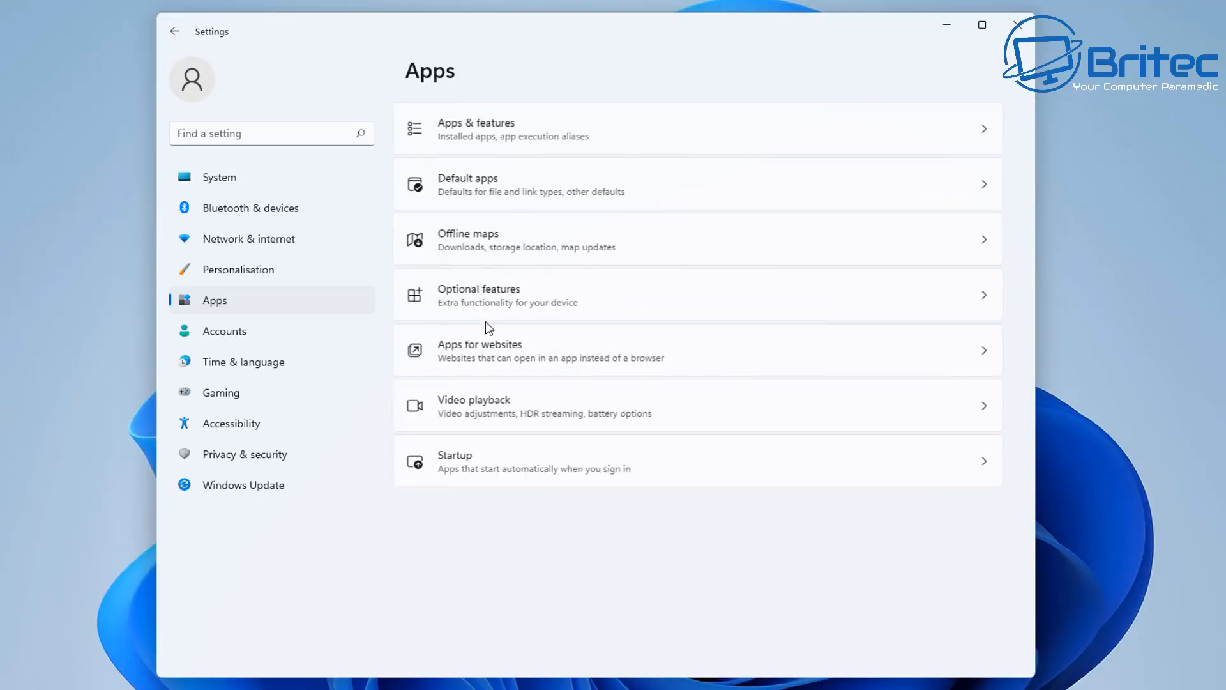
Review the installed optional features, expanding the details of Steps Recorder, Windows Fax and Scan, Windows Hello Face and Windows Media Player
click(542, 305)
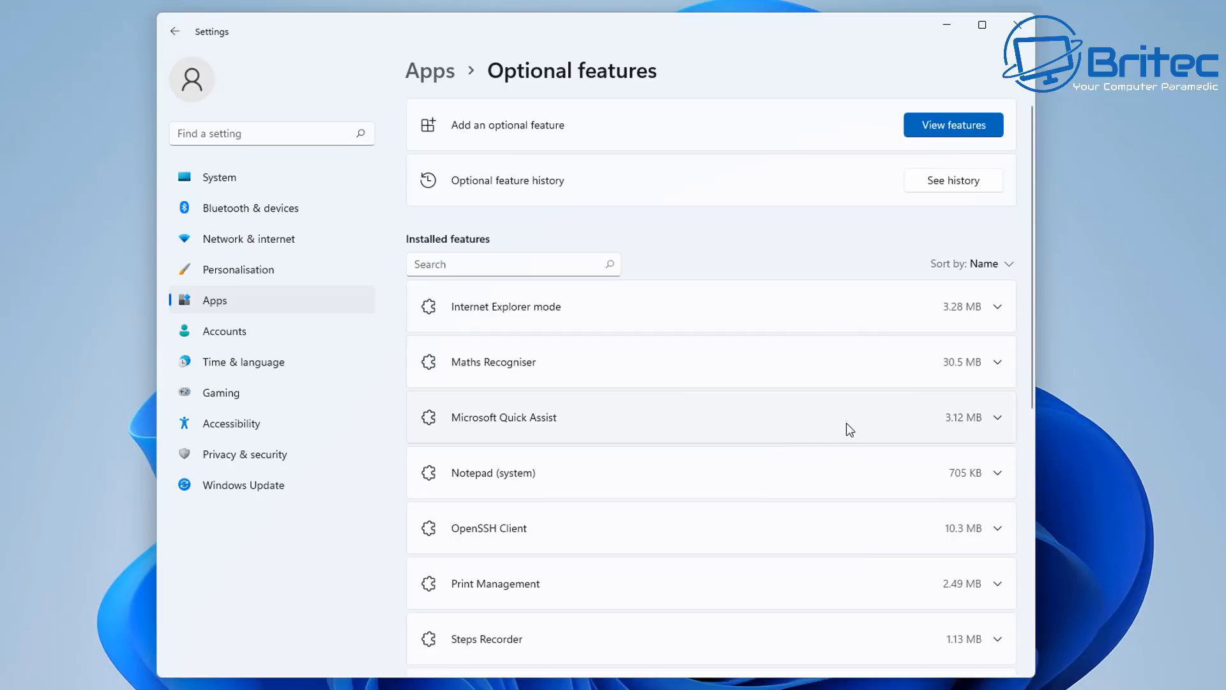
scroll(924, 422, down, 4)
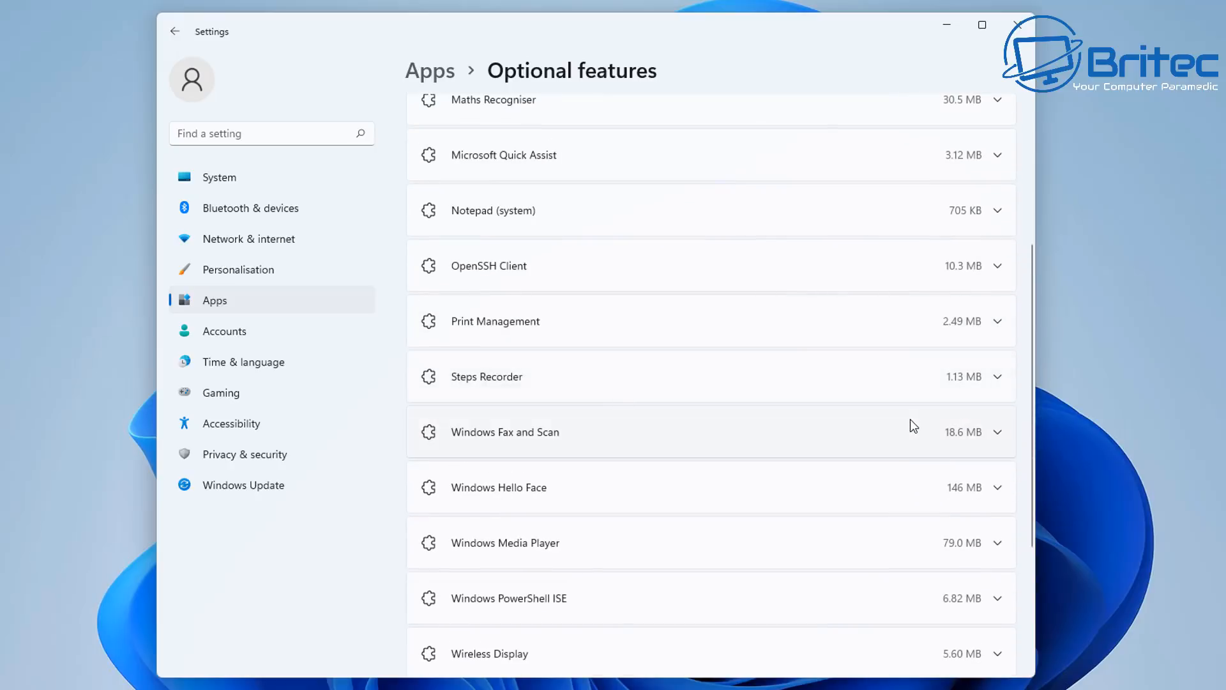
click(997, 378)
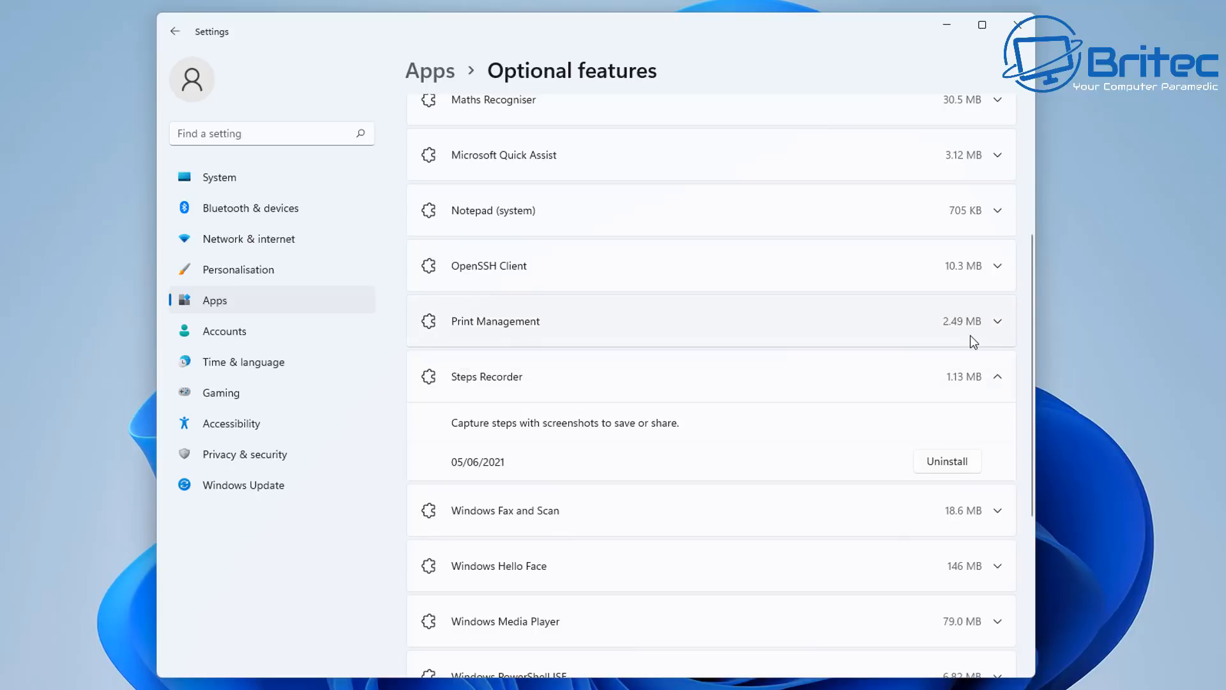
scroll(925, 468, down, 3)
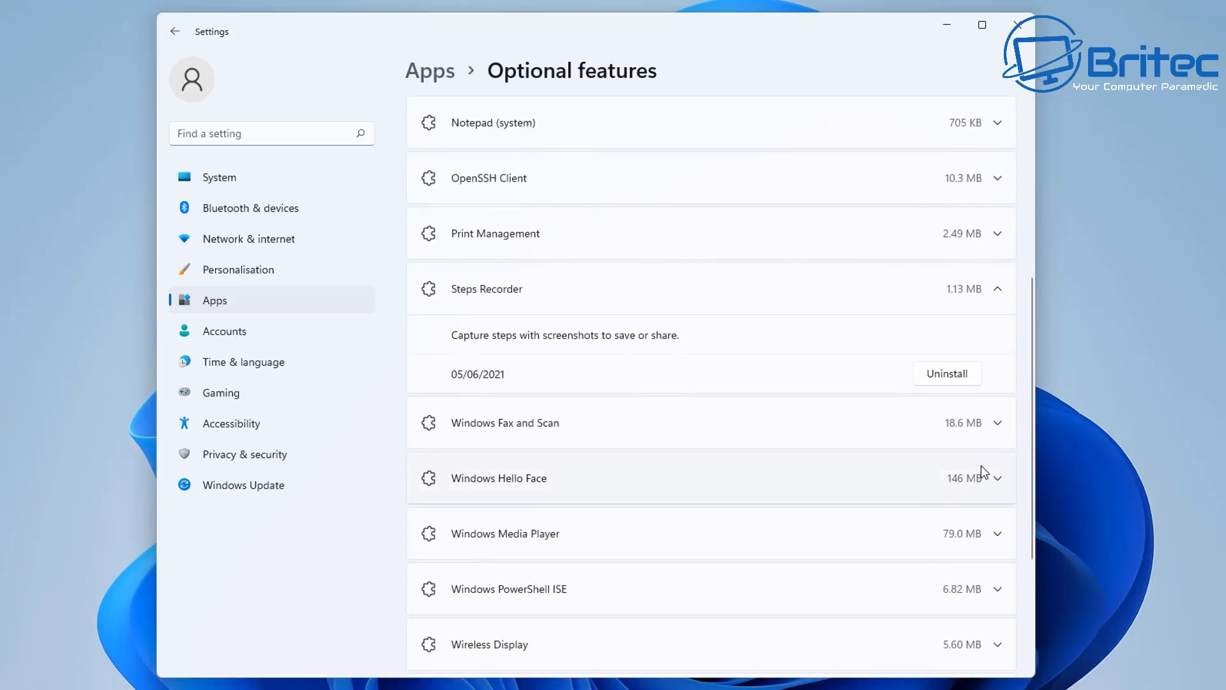
click(1003, 432)
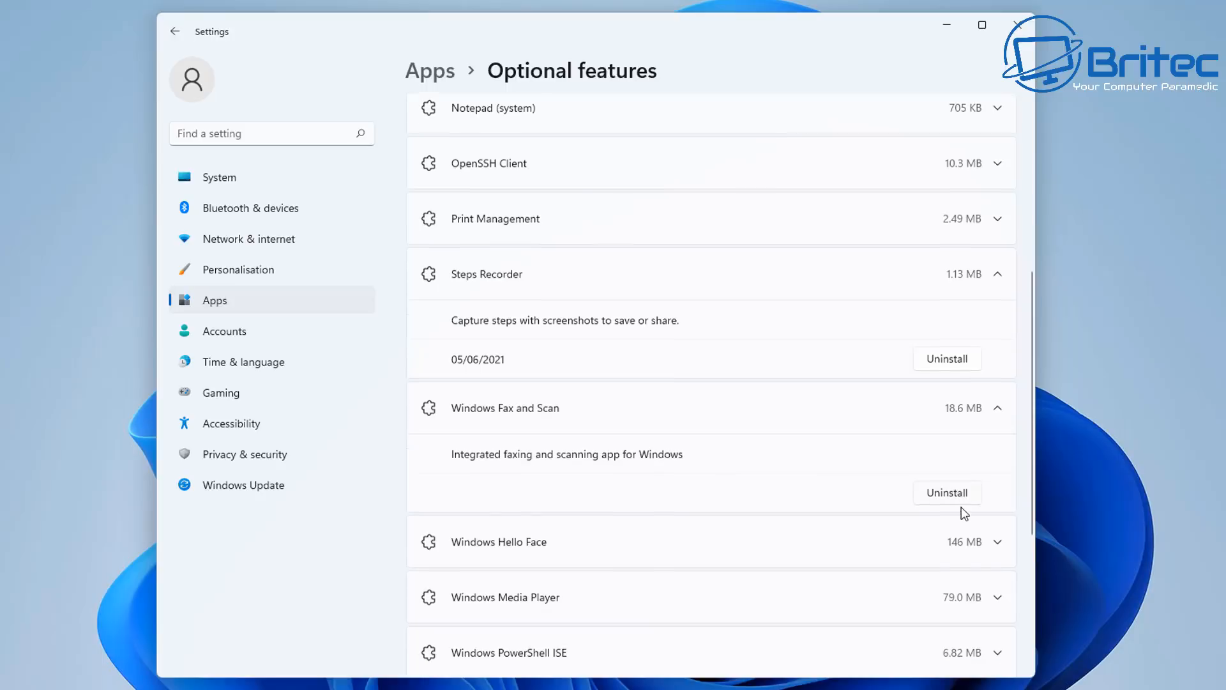
scroll(960, 509, down, 9)
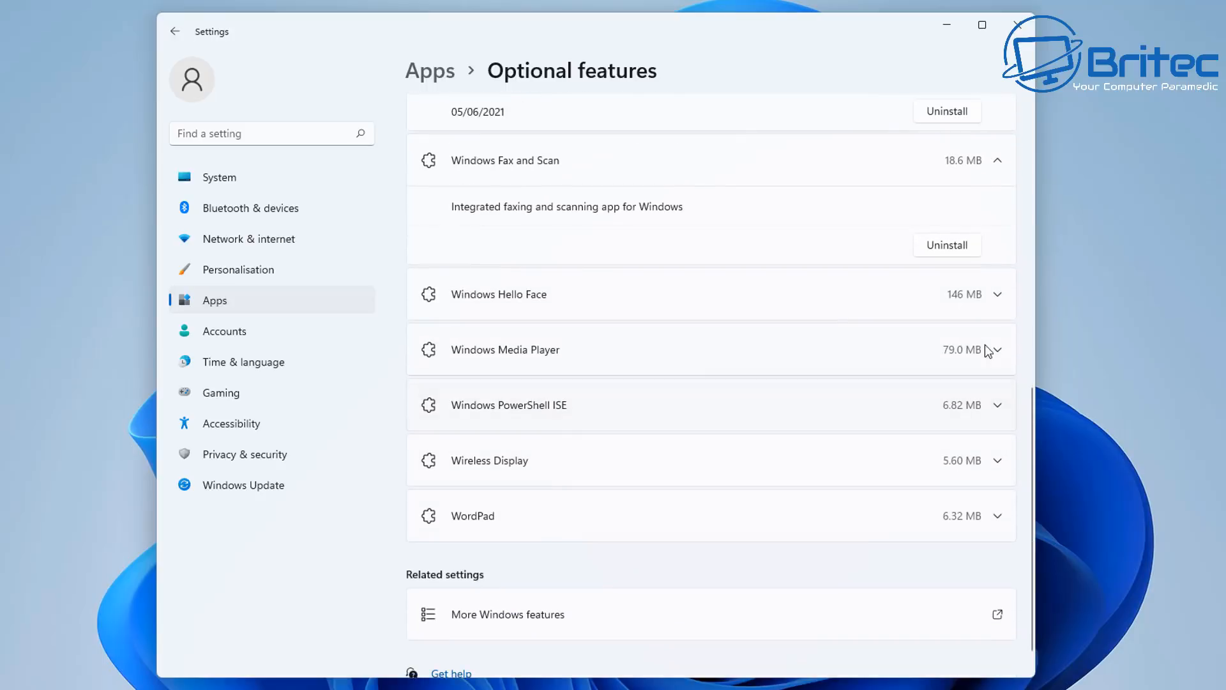
click(991, 309)
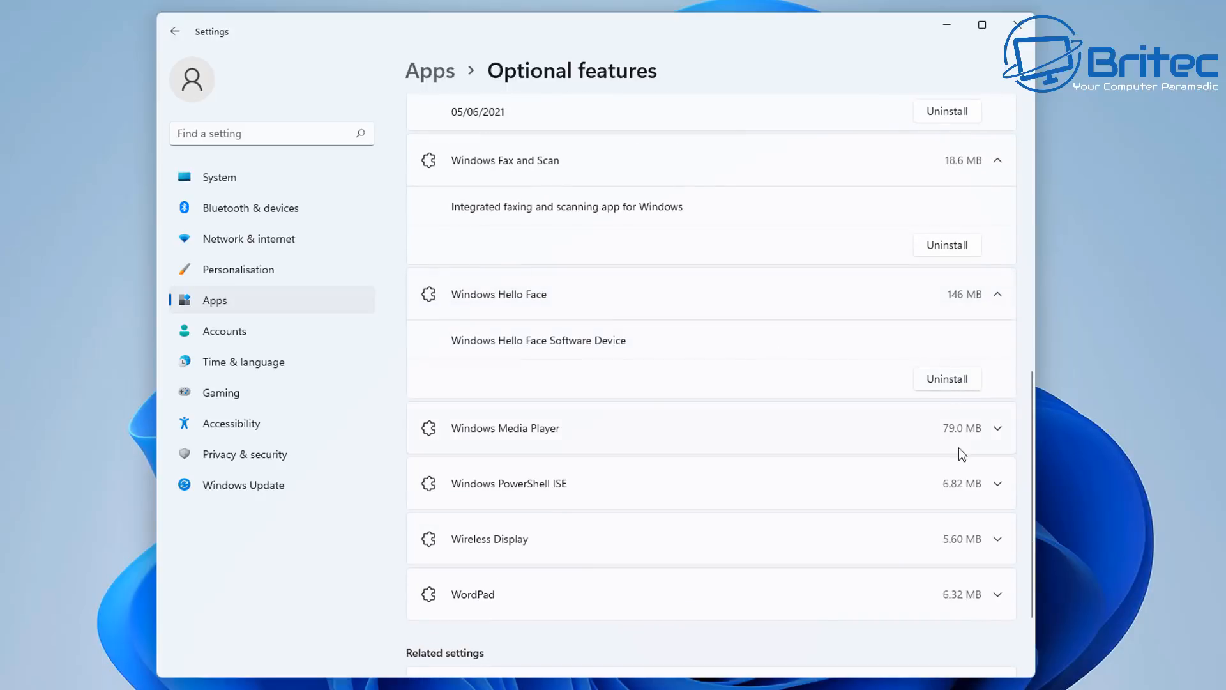
click(985, 440)
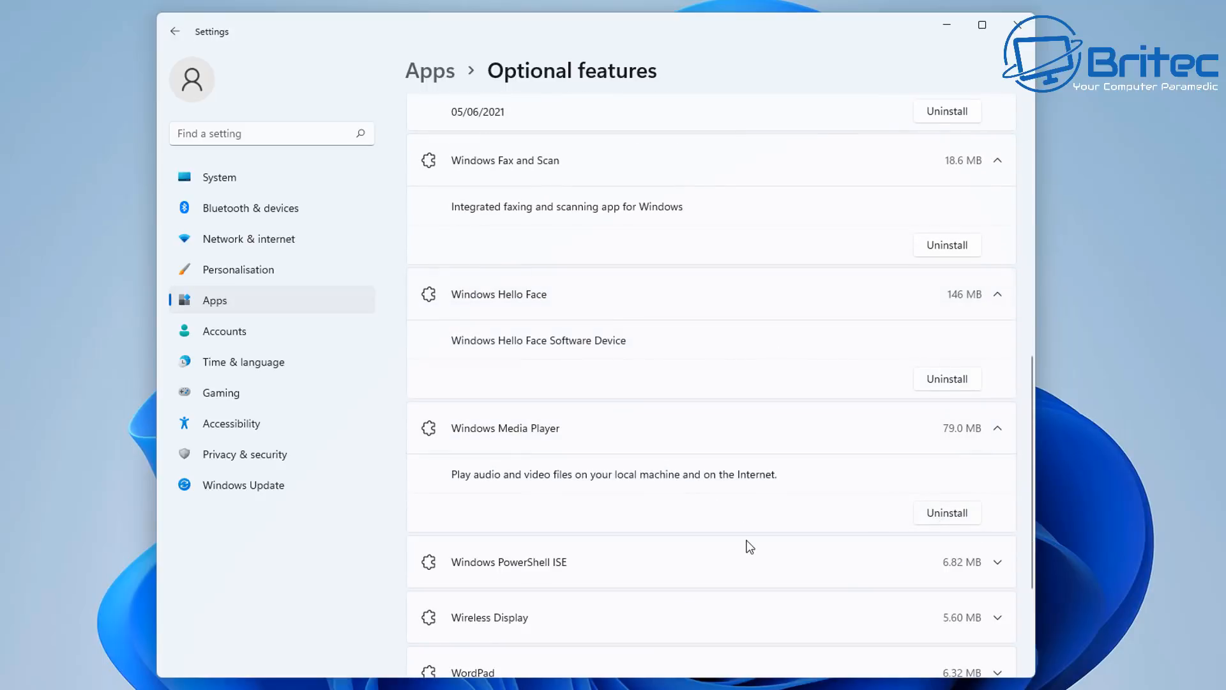
scroll(831, 502, down, 3)
scroll(996, 540, down, 1)
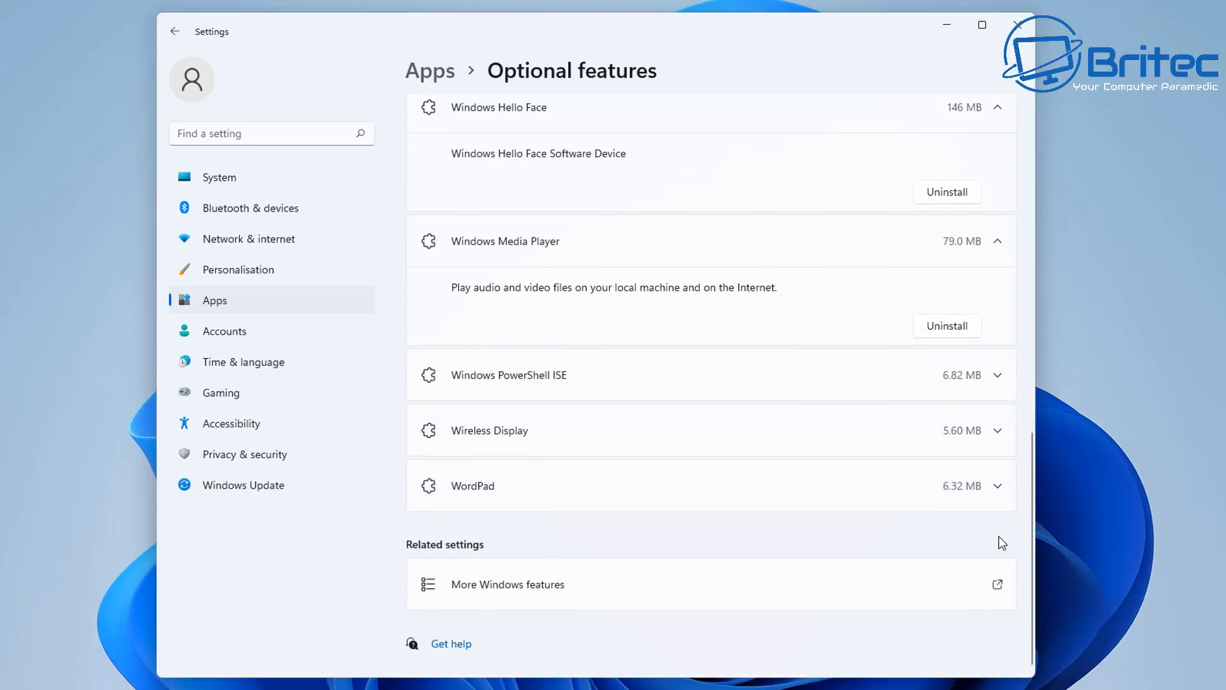
Look through the More Windows features list, cancel without changes and return to the Apps overview
click(988, 583)
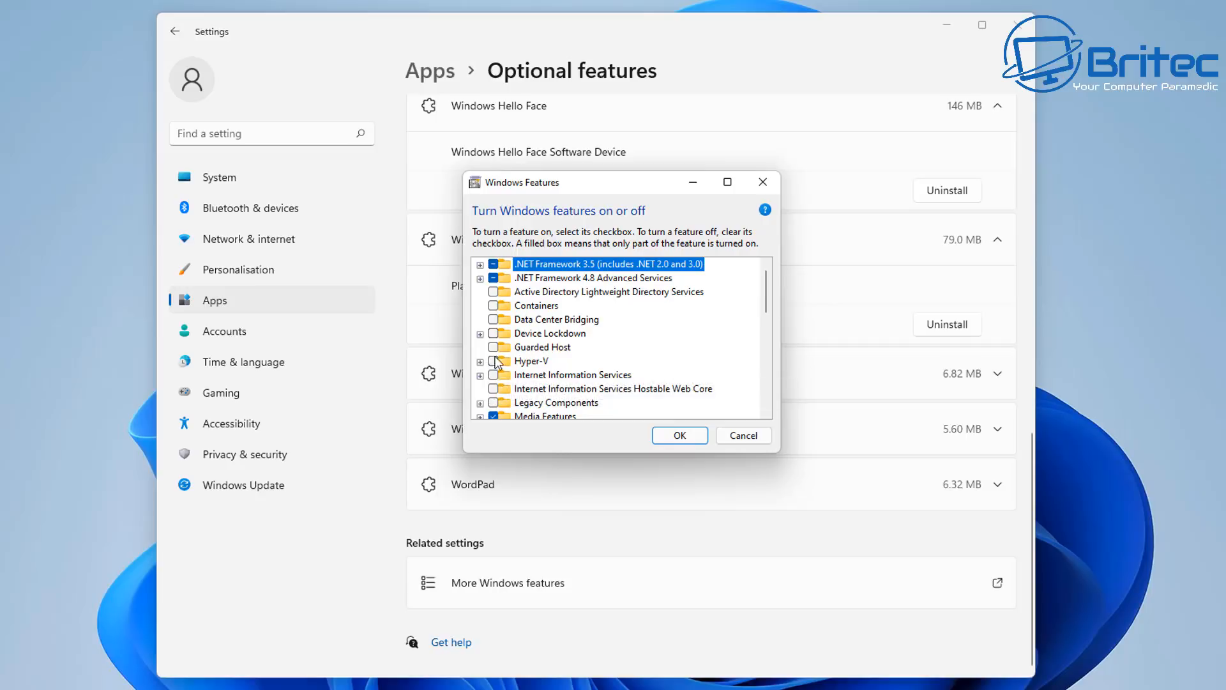
scroll(765, 320, down, 2)
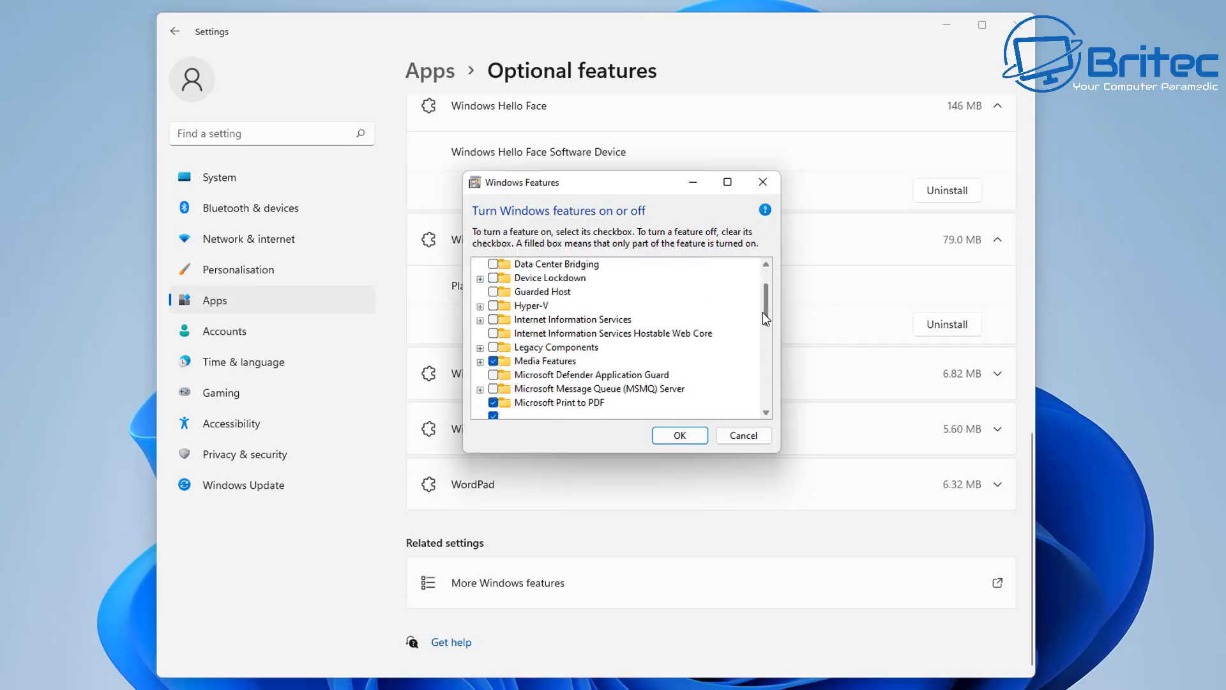
drag(763, 313, 748, 381)
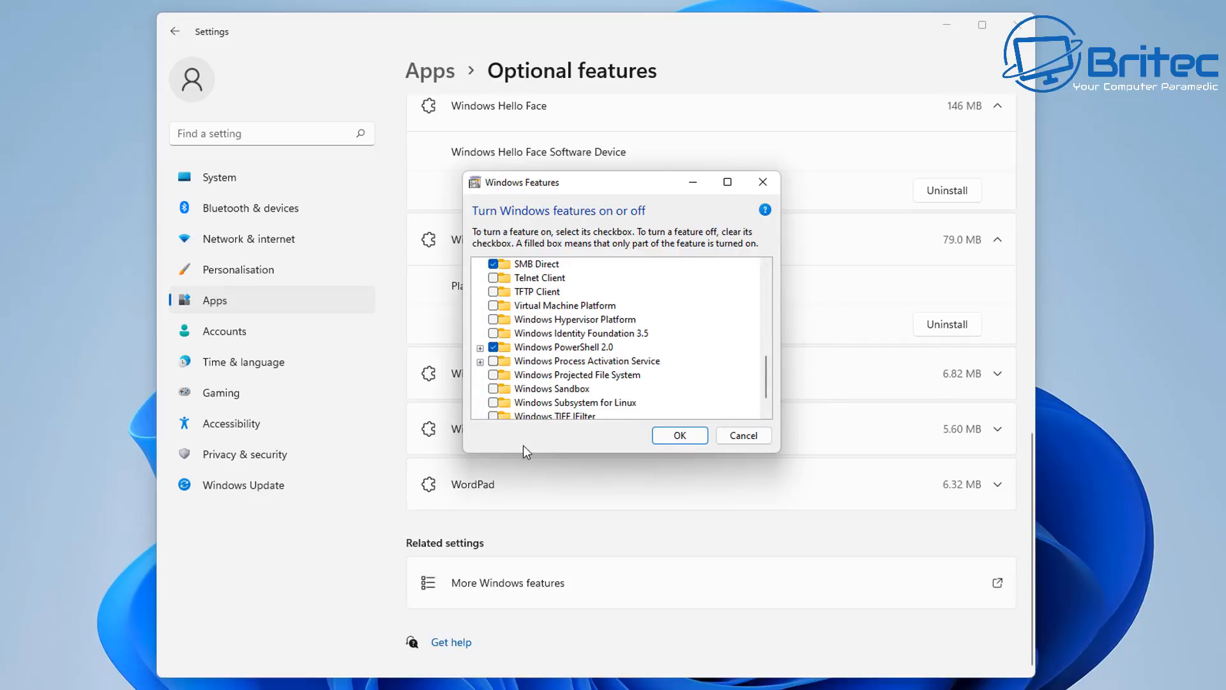
click(744, 435)
scroll(740, 448, up, 5)
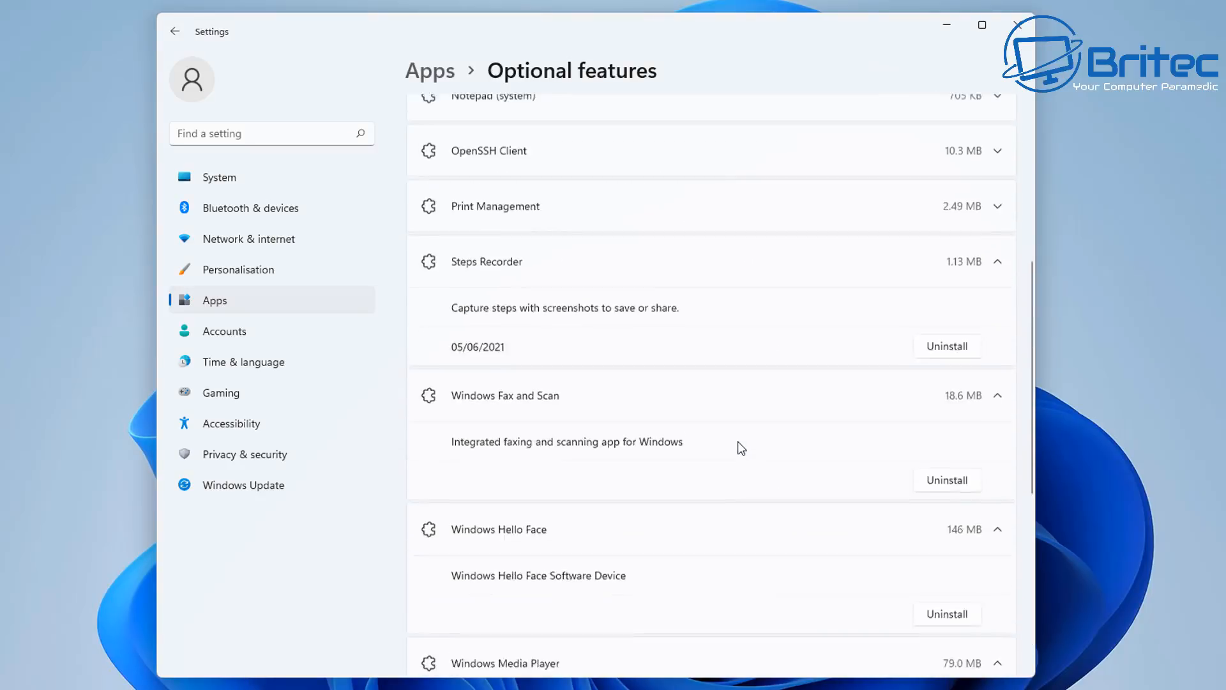
scroll(740, 448, up, 5)
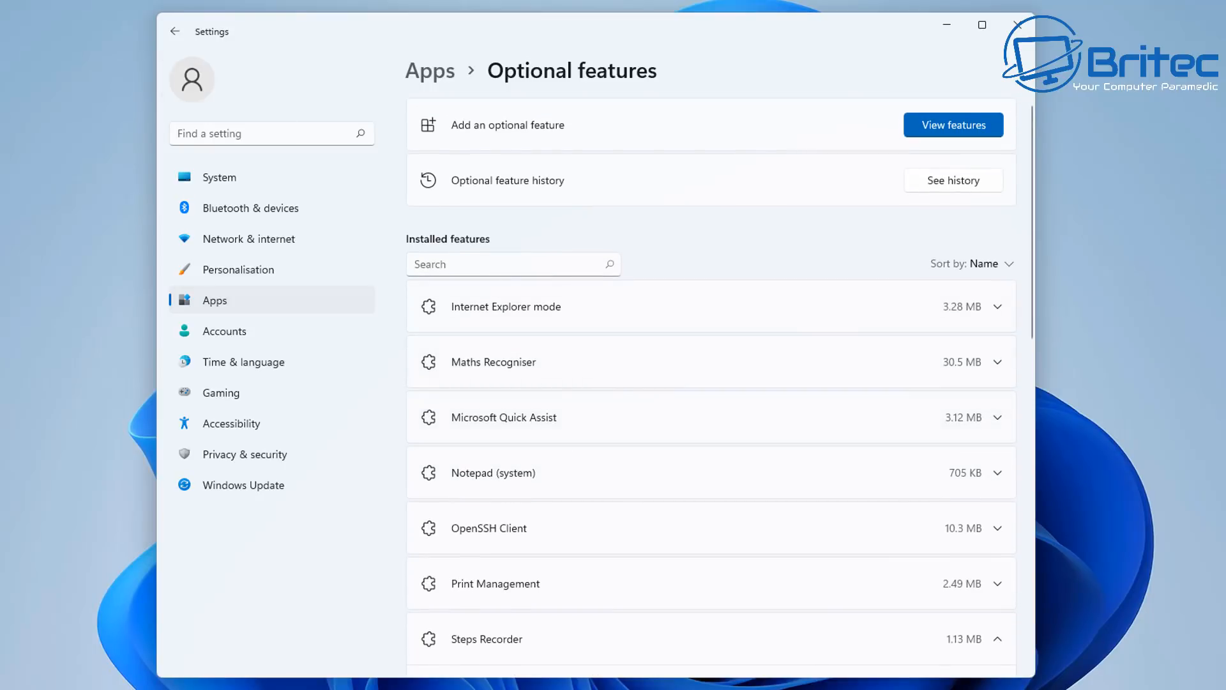
click(175, 32)
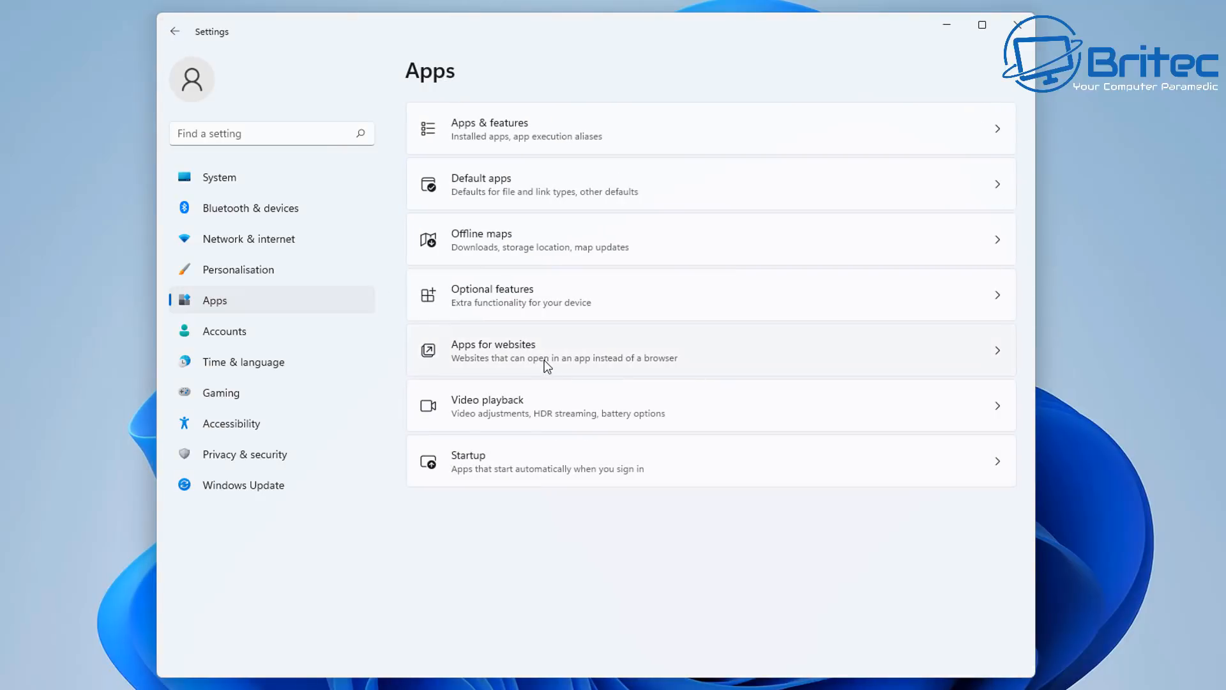
In Apps for websites, turn off link opening for both Maps entries and all three Microsoft To Do entries
click(530, 356)
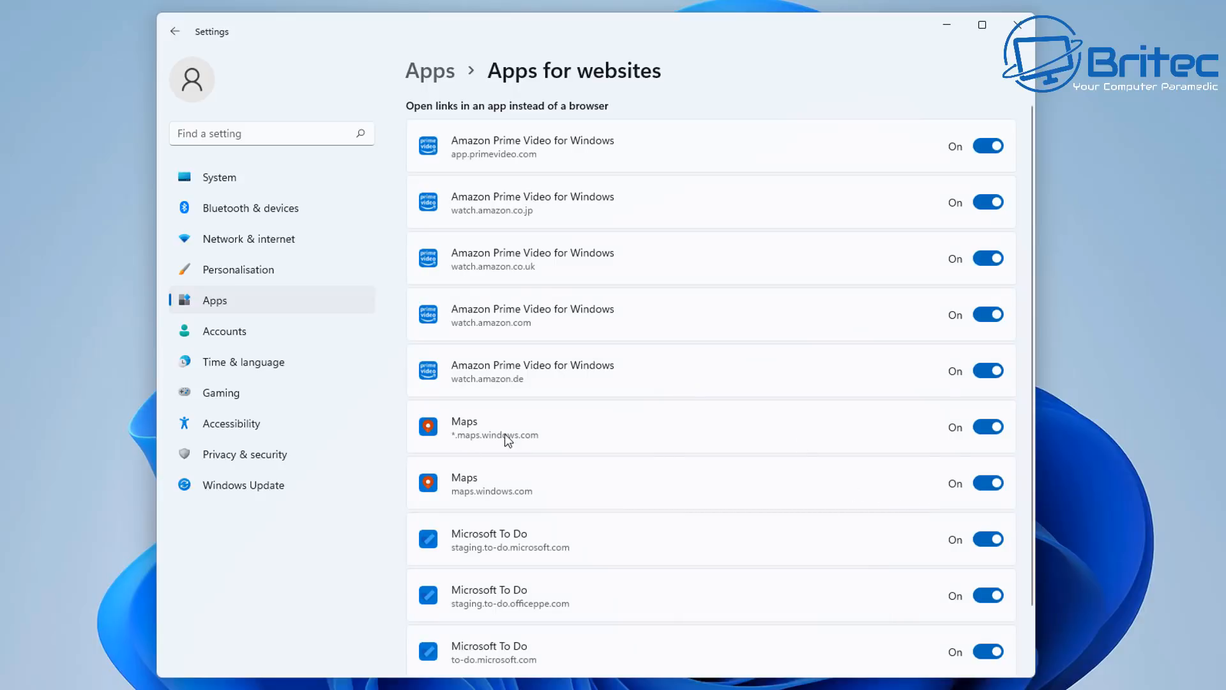
click(988, 427)
click(984, 489)
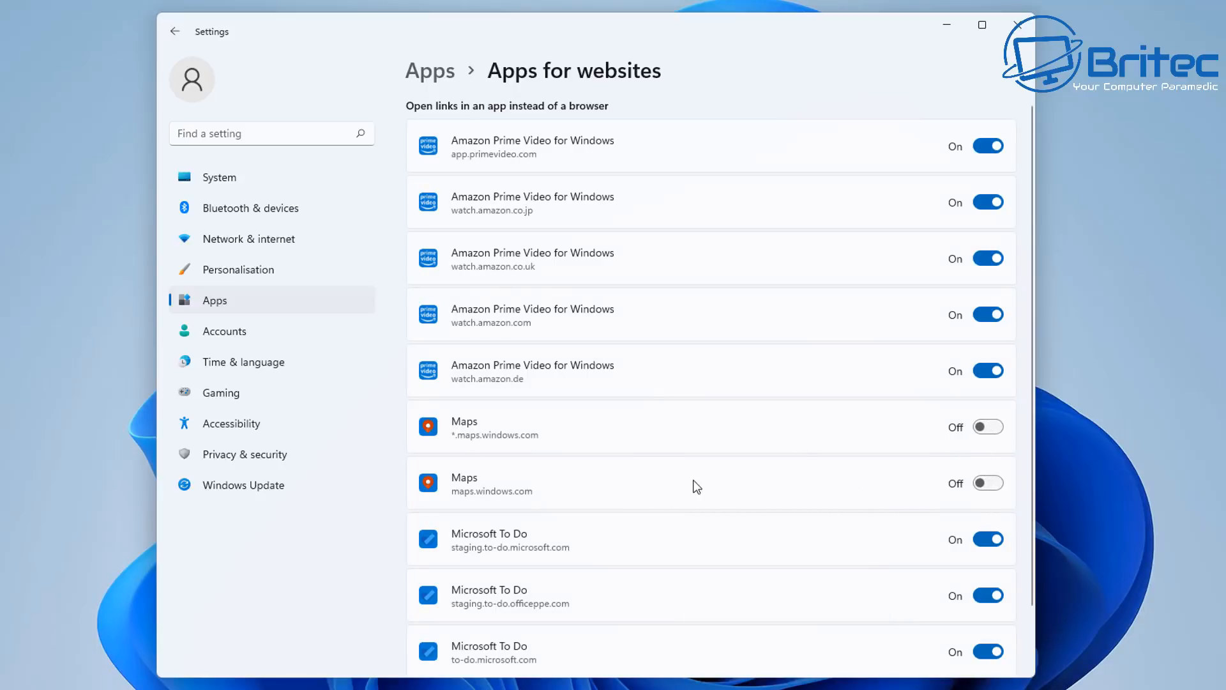
scroll(884, 509, down, 2)
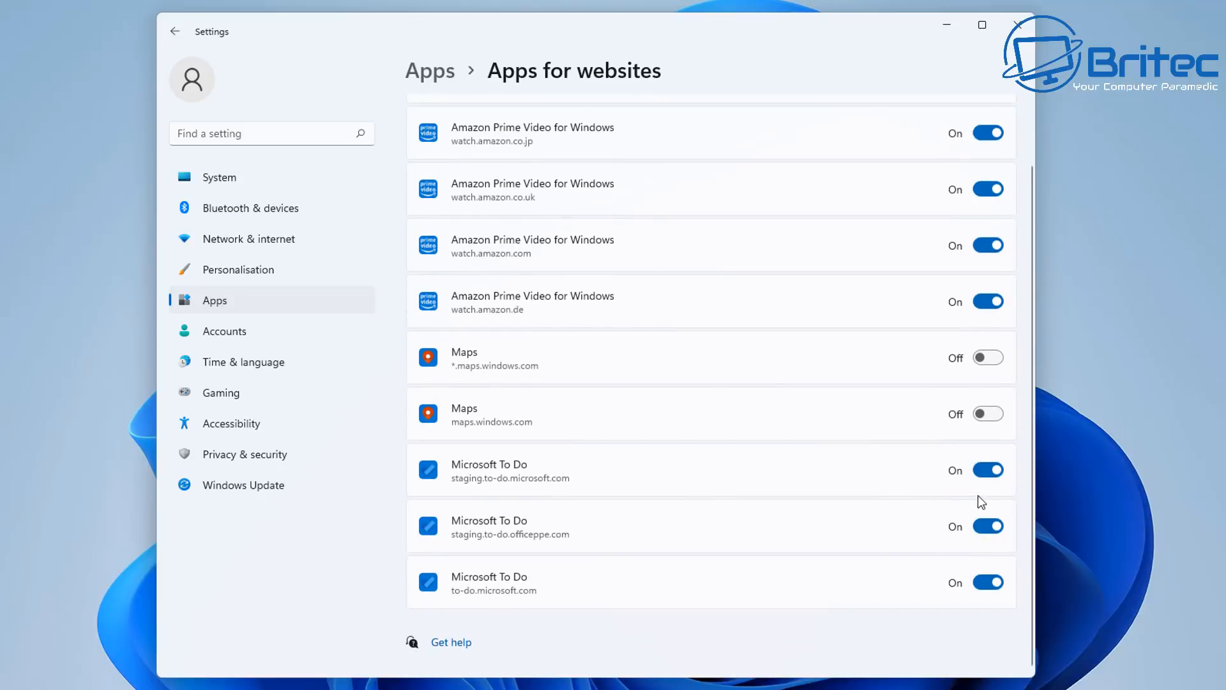
click(988, 470)
click(988, 525)
click(978, 583)
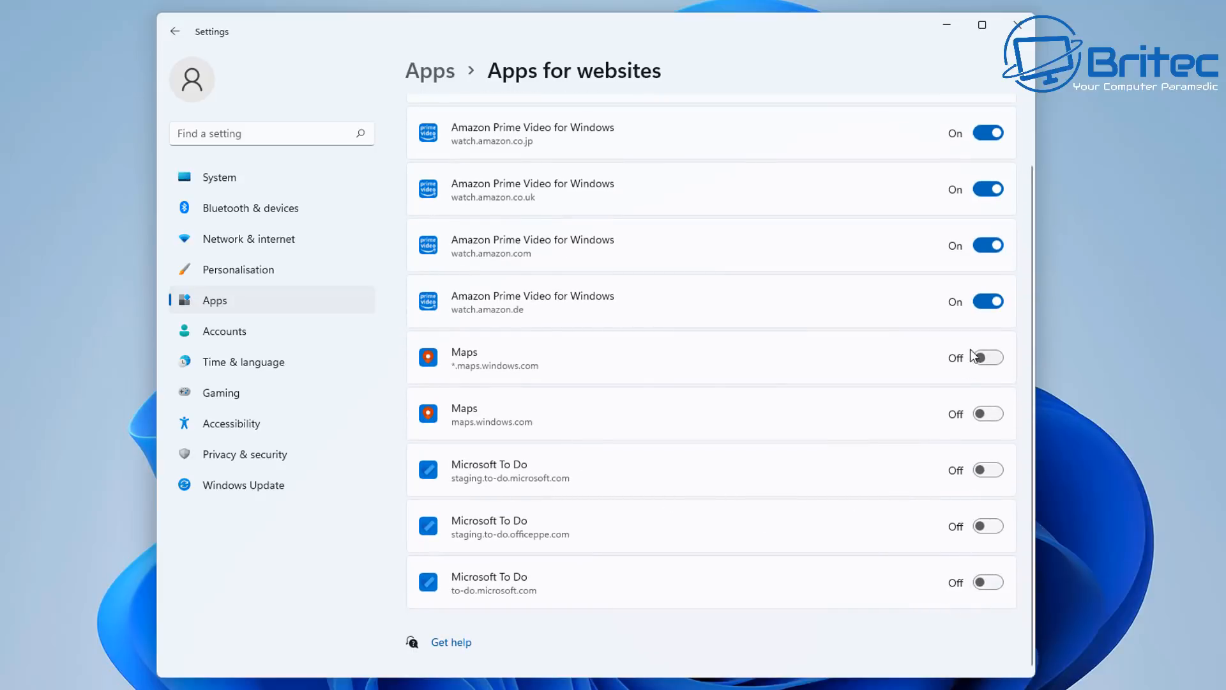
scroll(930, 512, up, 2)
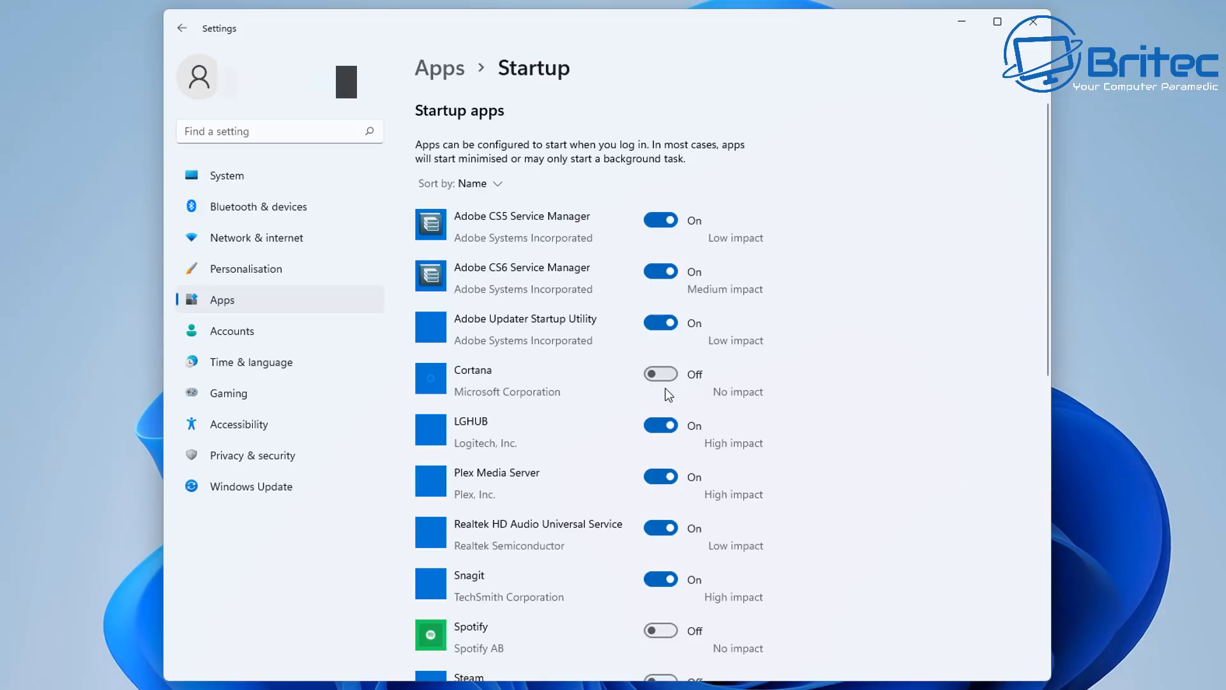
Review the remaining entries in the Startup apps list
scroll(648, 384, down, 8)
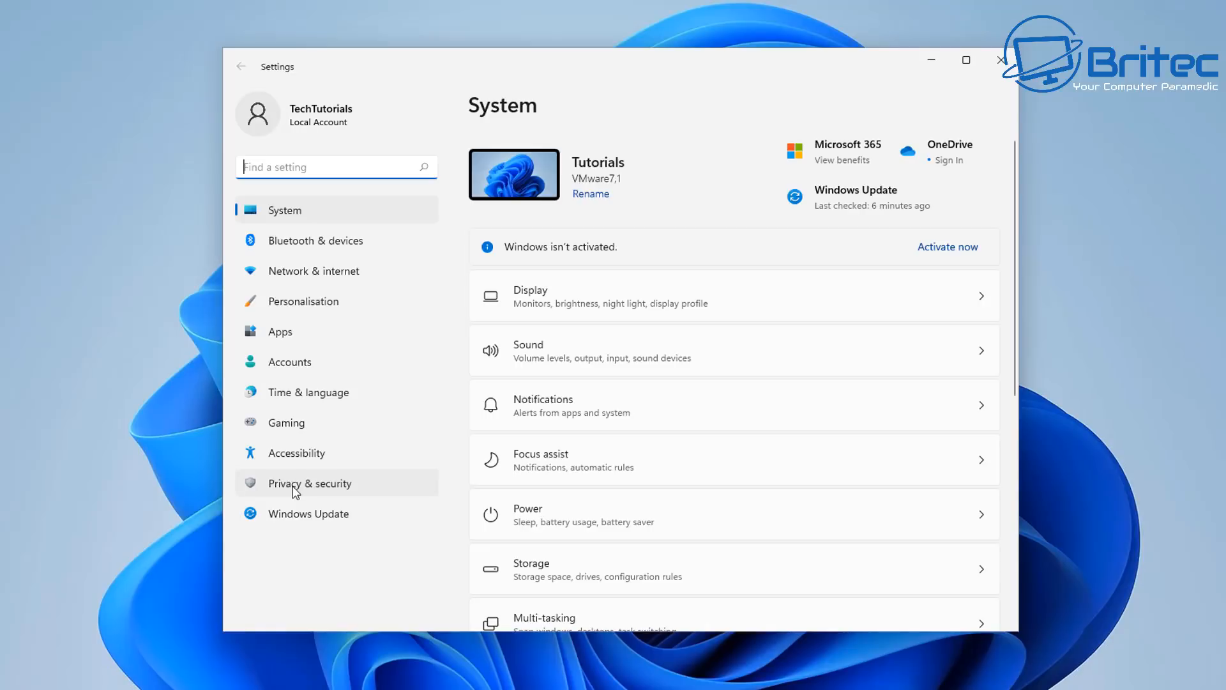
Open the Virus & threat protection settings of Windows Security from the Privacy & security settings
click(305, 486)
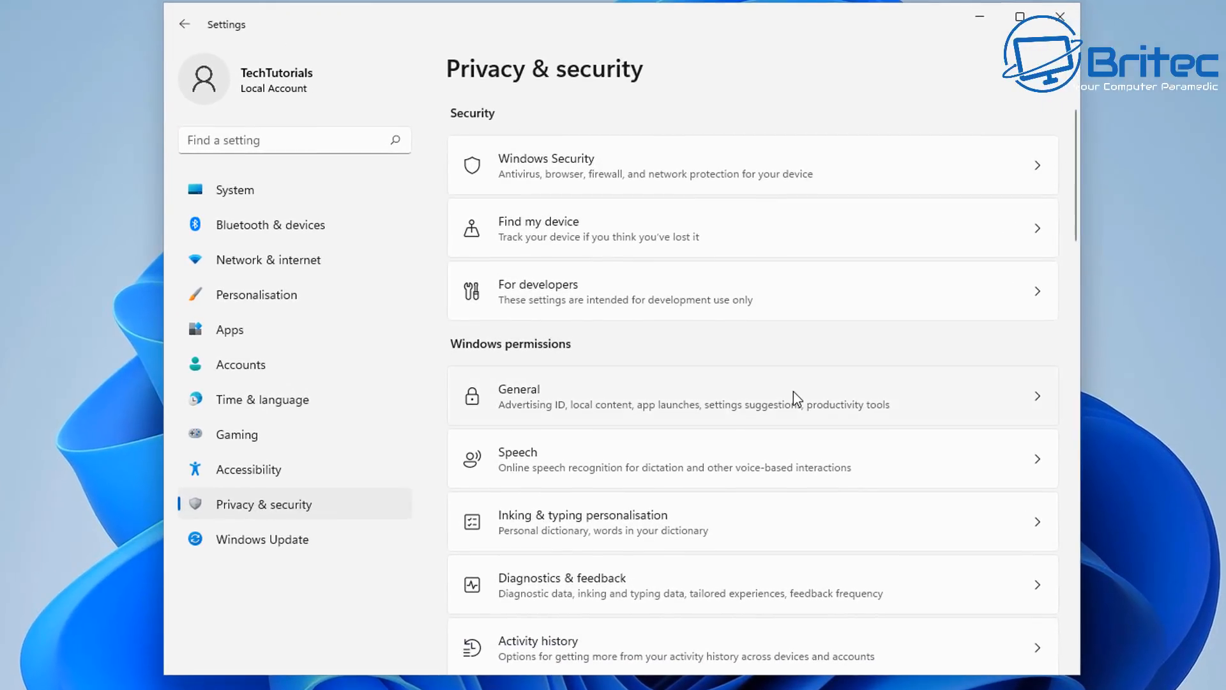
click(637, 166)
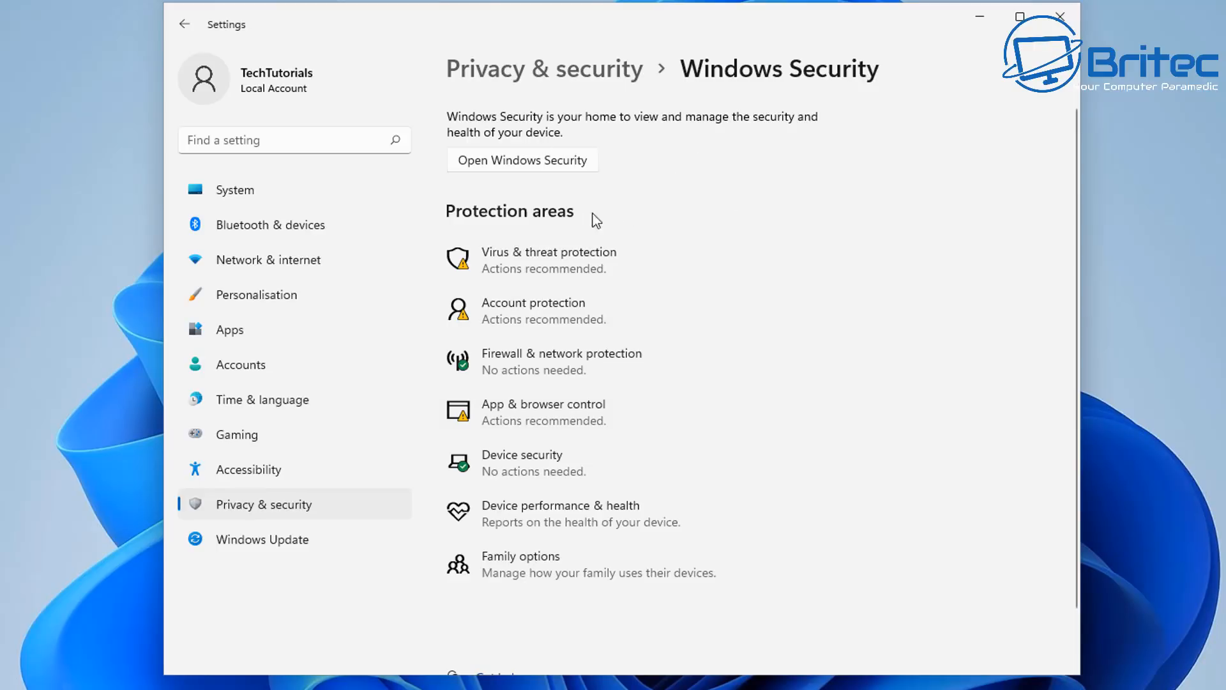
click(520, 255)
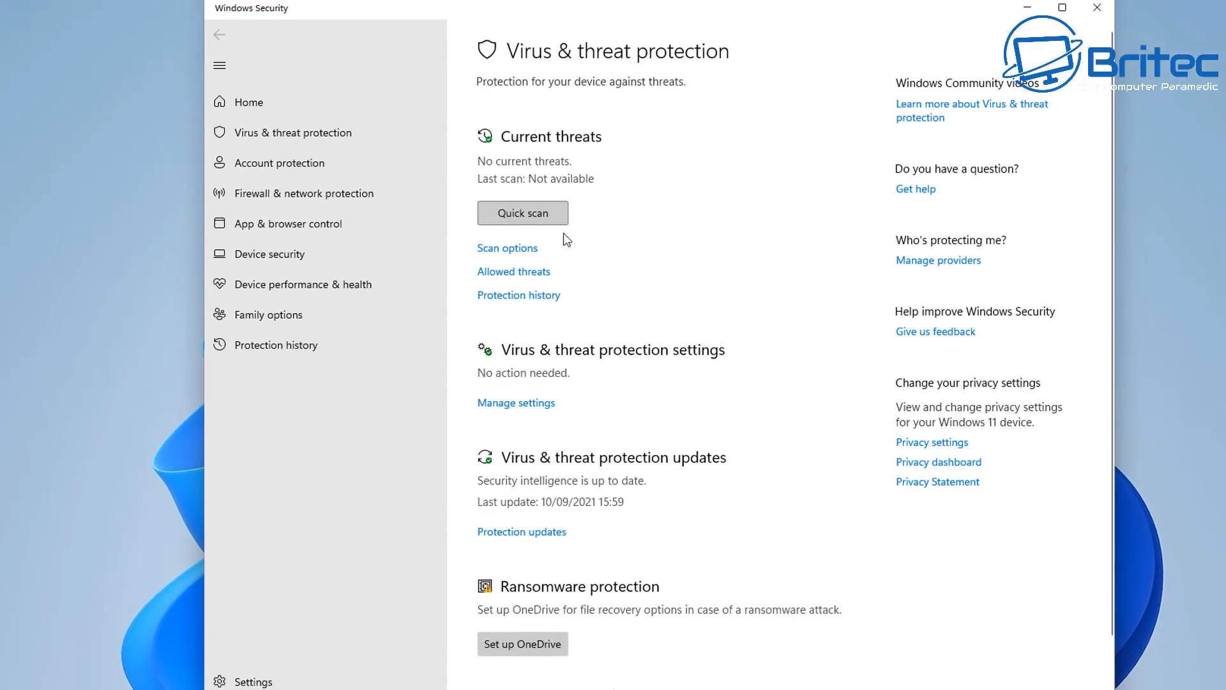
click(535, 409)
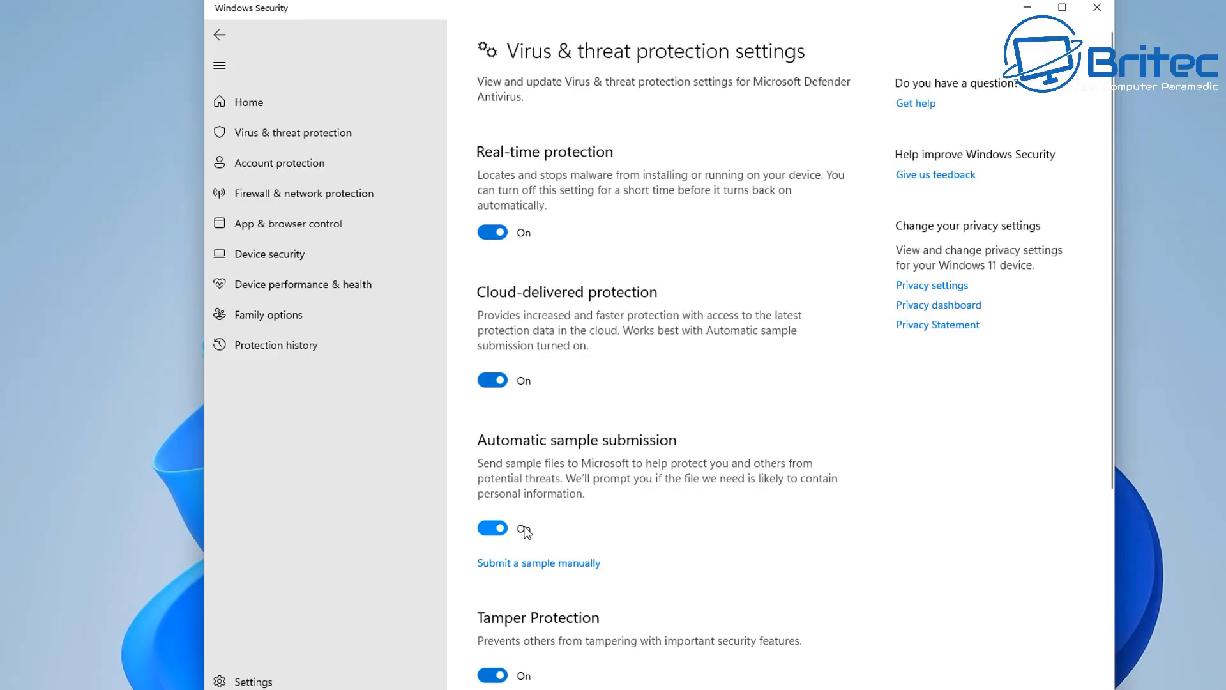
Turn off Automatic sample submission, allow Windows Security to make the change, and turn the option back on
scroll(525, 531, down, 2)
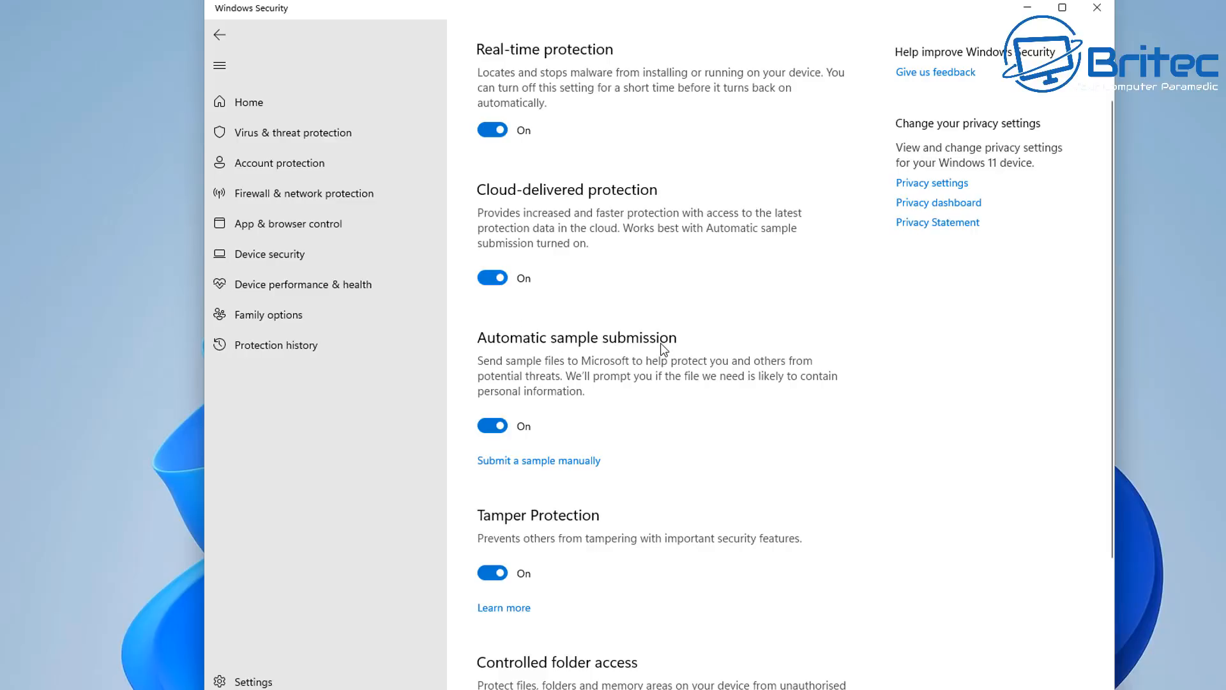
click(492, 425)
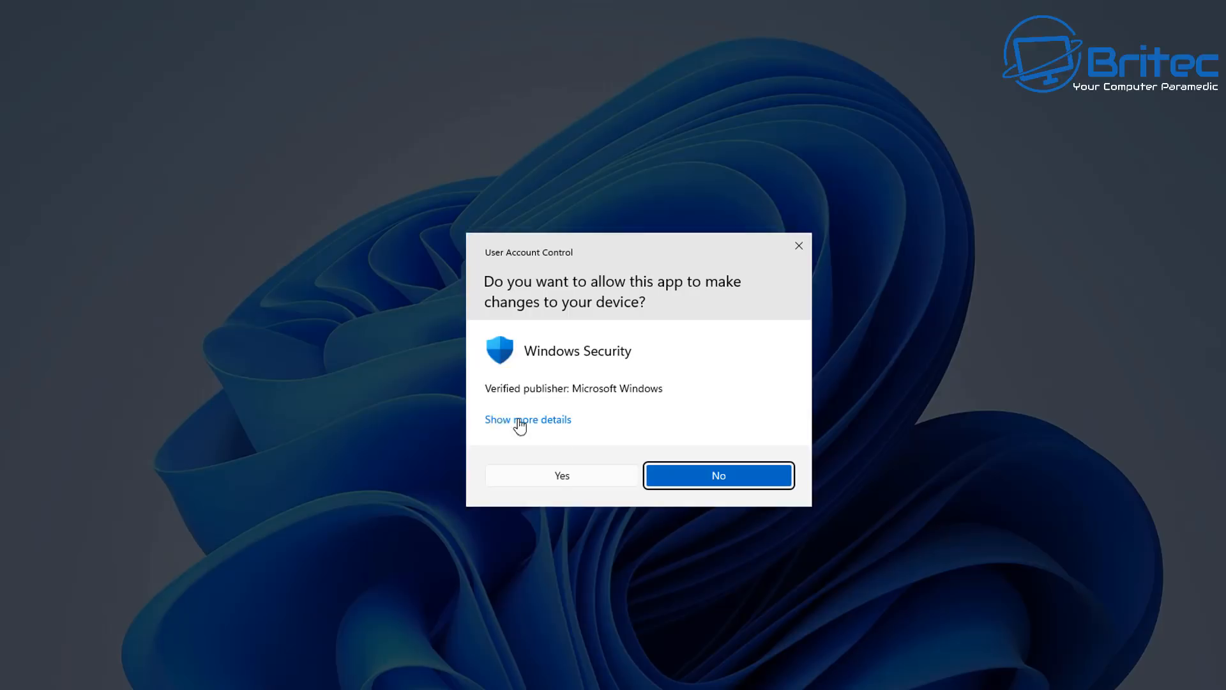
click(559, 477)
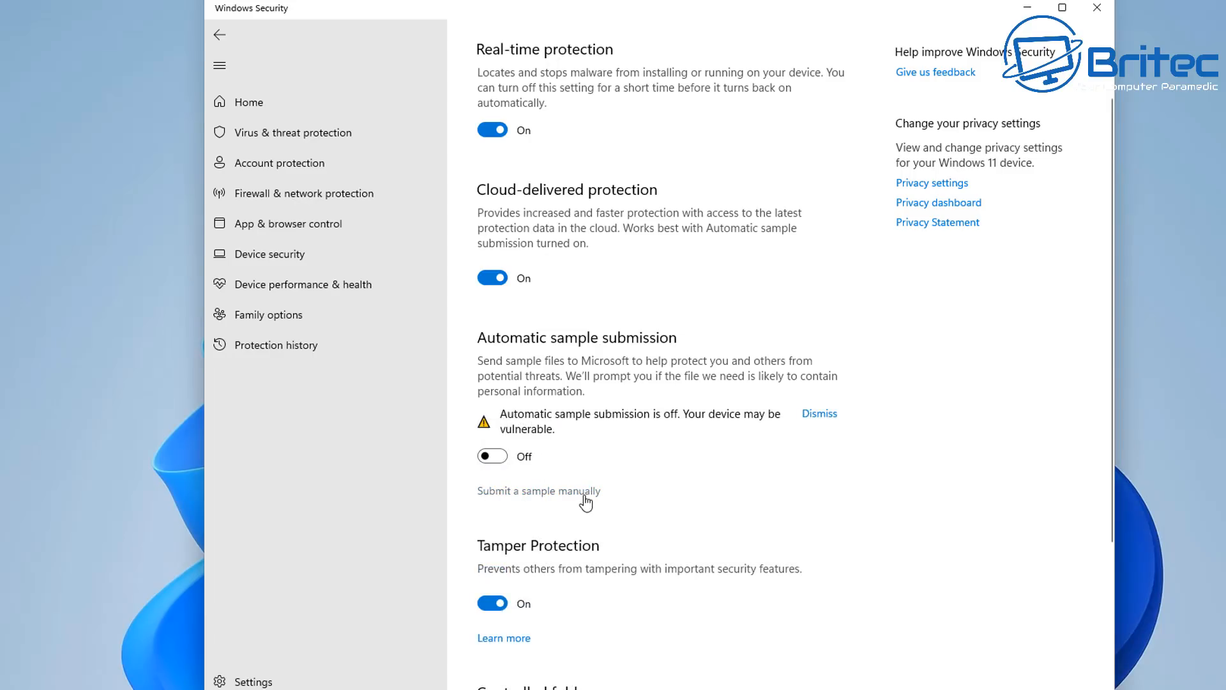
click(493, 456)
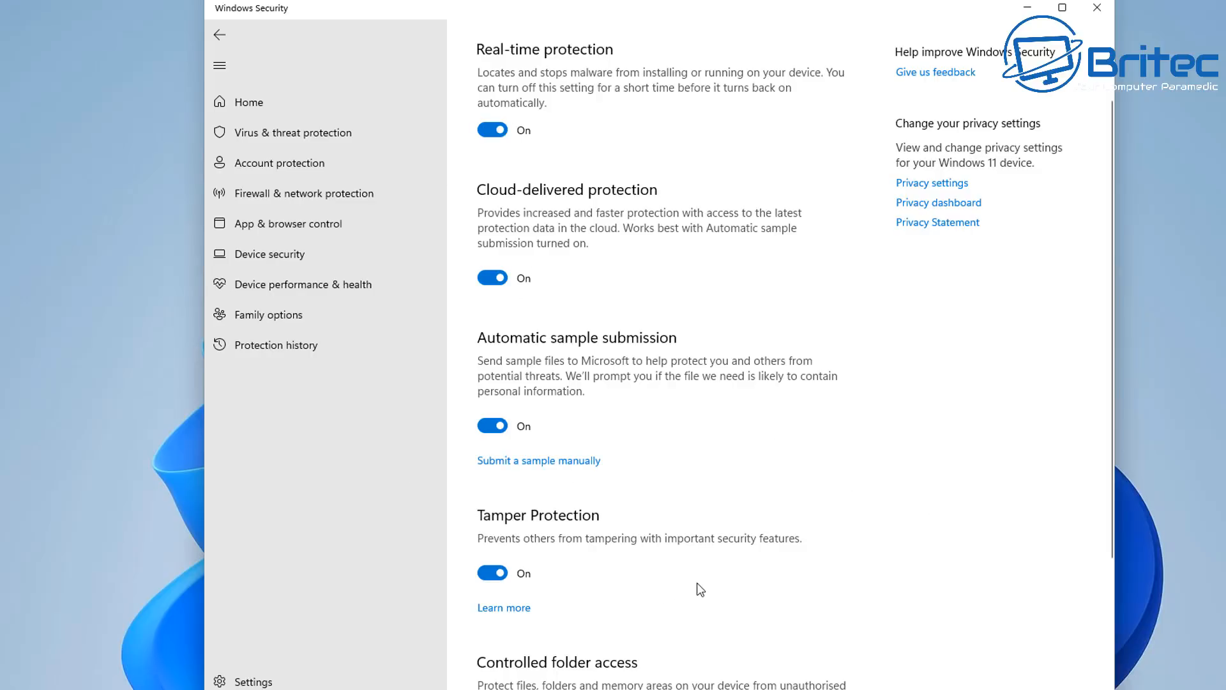
Review Tamper Protection, Controlled folder access and Exclusions, close Windows Security and return to the Privacy & security overview
scroll(697, 582, down, 3)
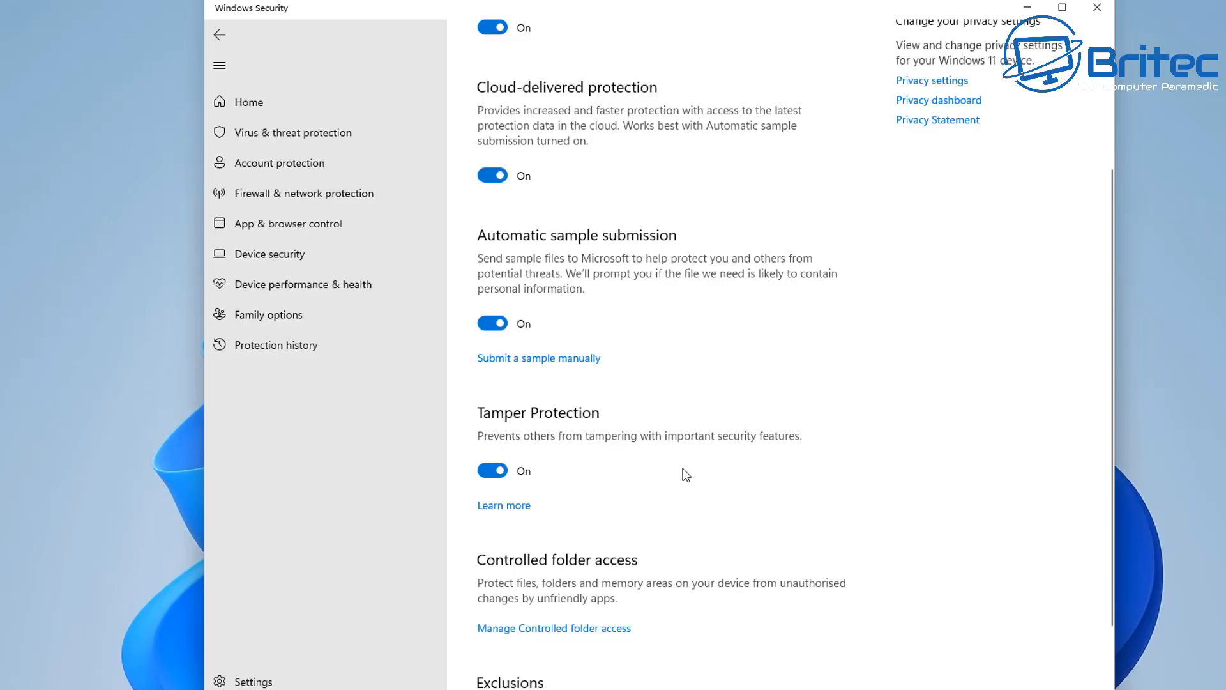
scroll(684, 477, up, 3)
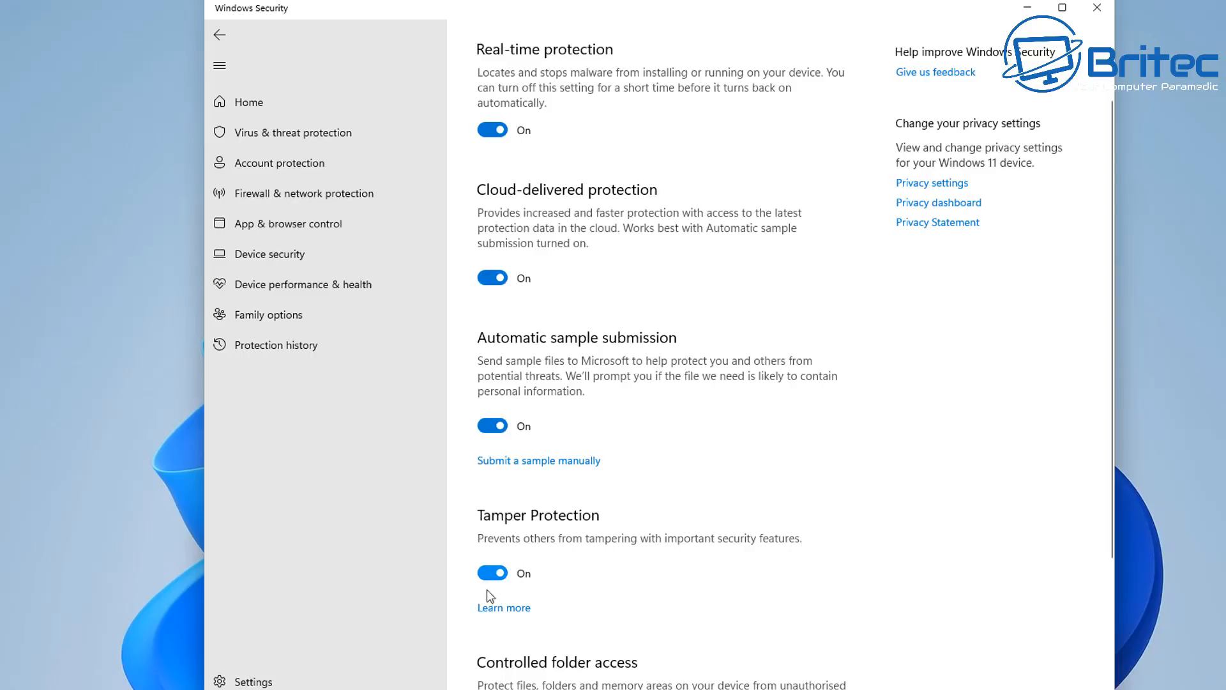
scroll(645, 569, down, 2)
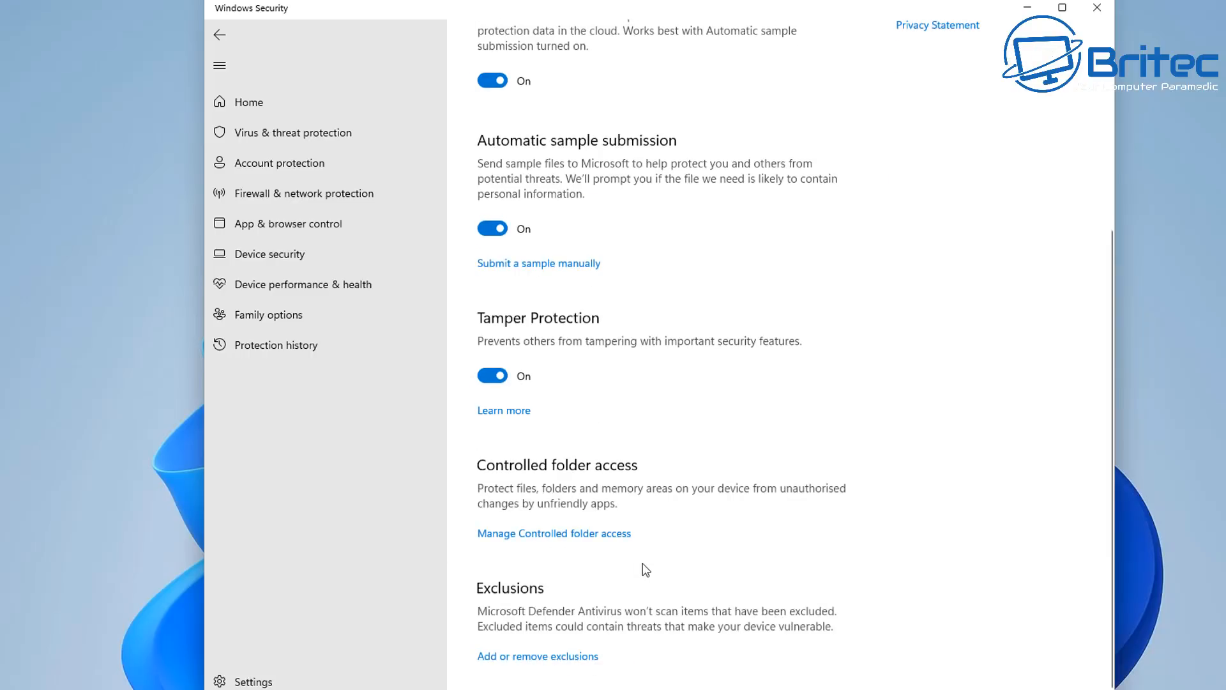
scroll(578, 565, up, 4)
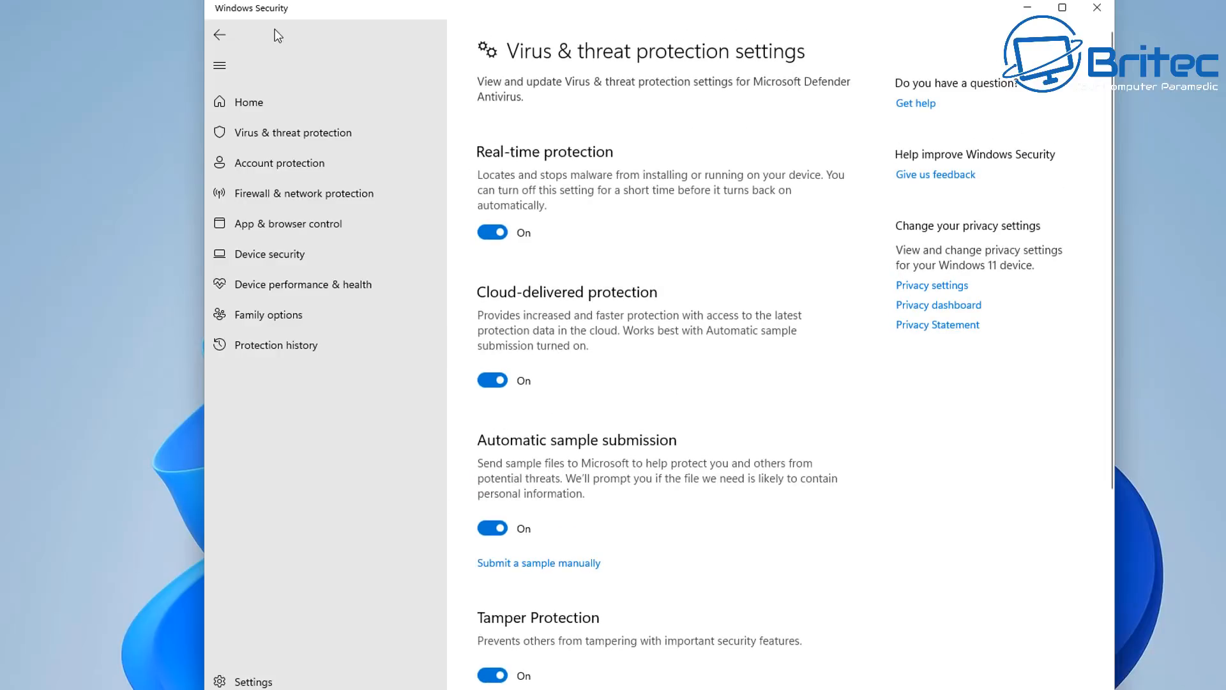
click(211, 39)
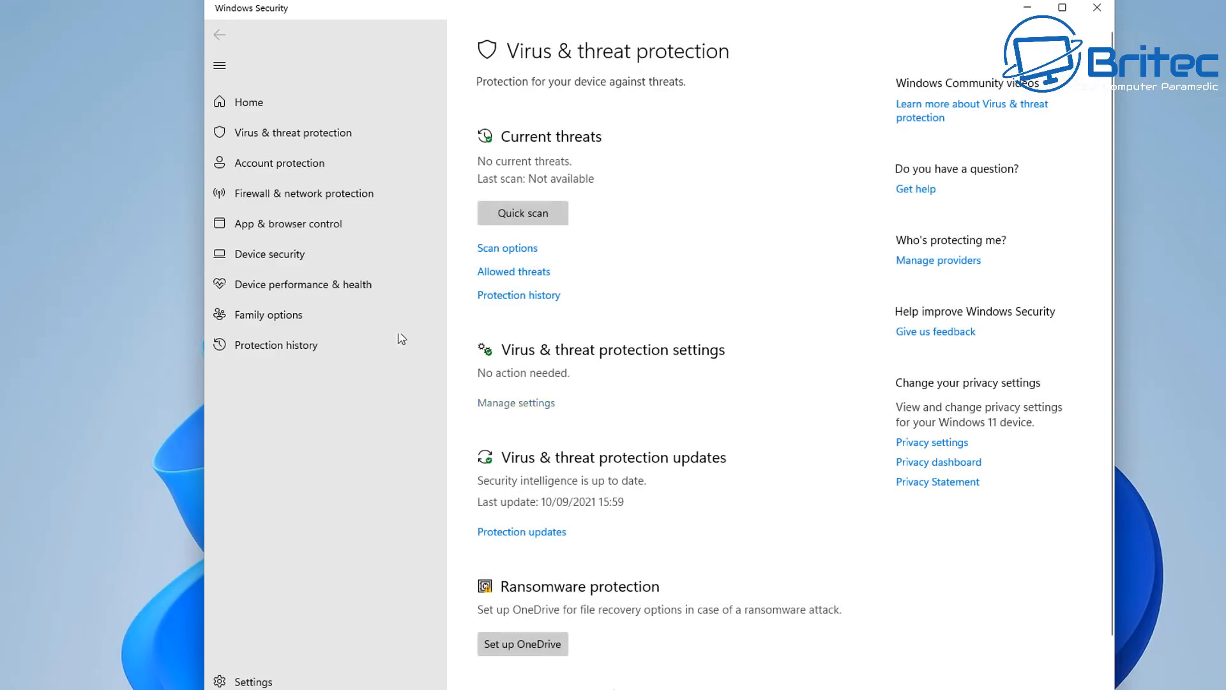
click(1097, 9)
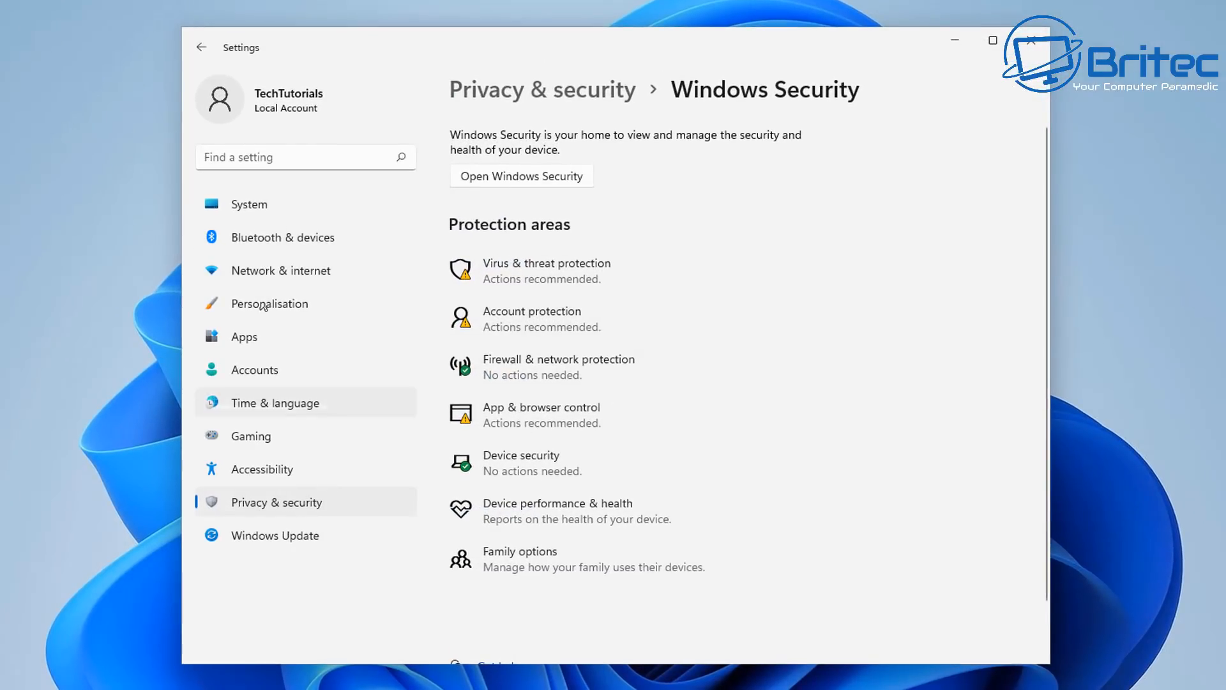
click(201, 48)
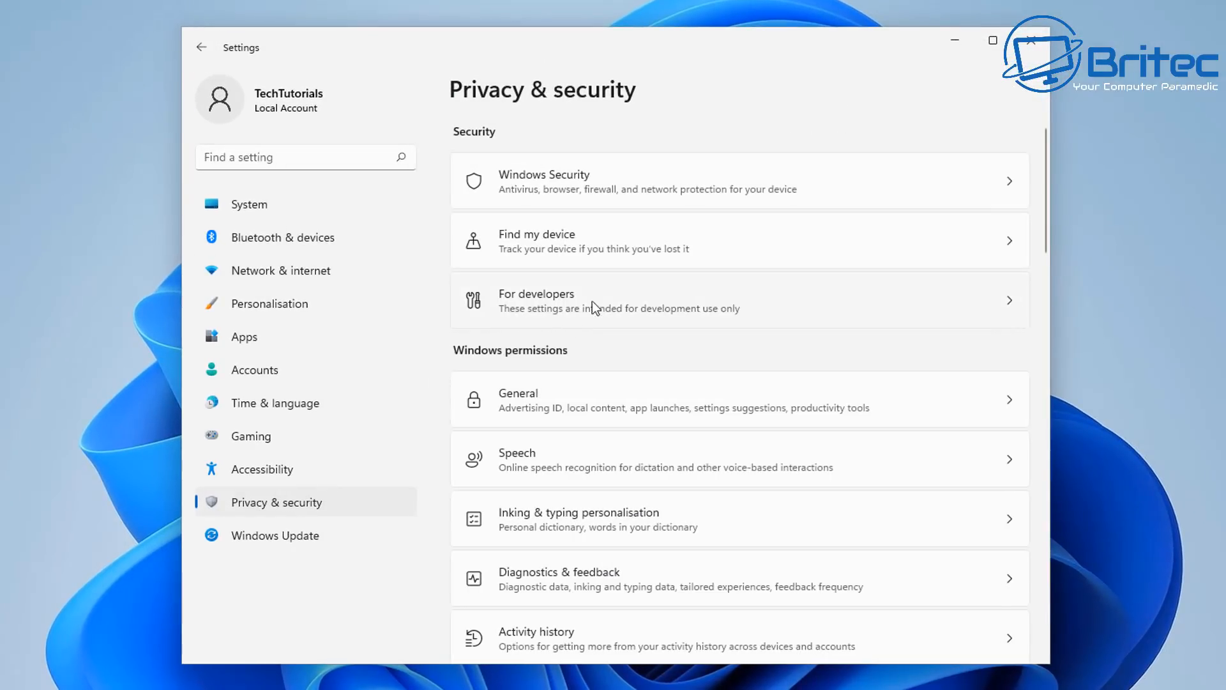
Check the Find my device settings and return to the Privacy & security overview
click(552, 251)
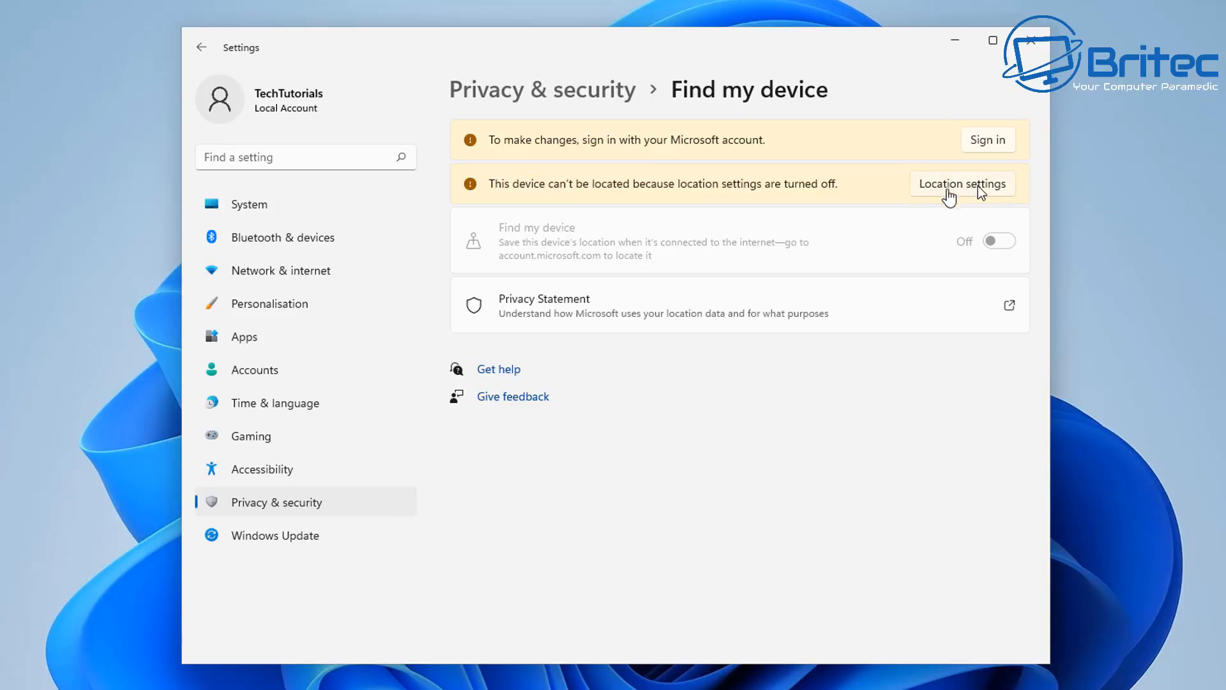
click(205, 48)
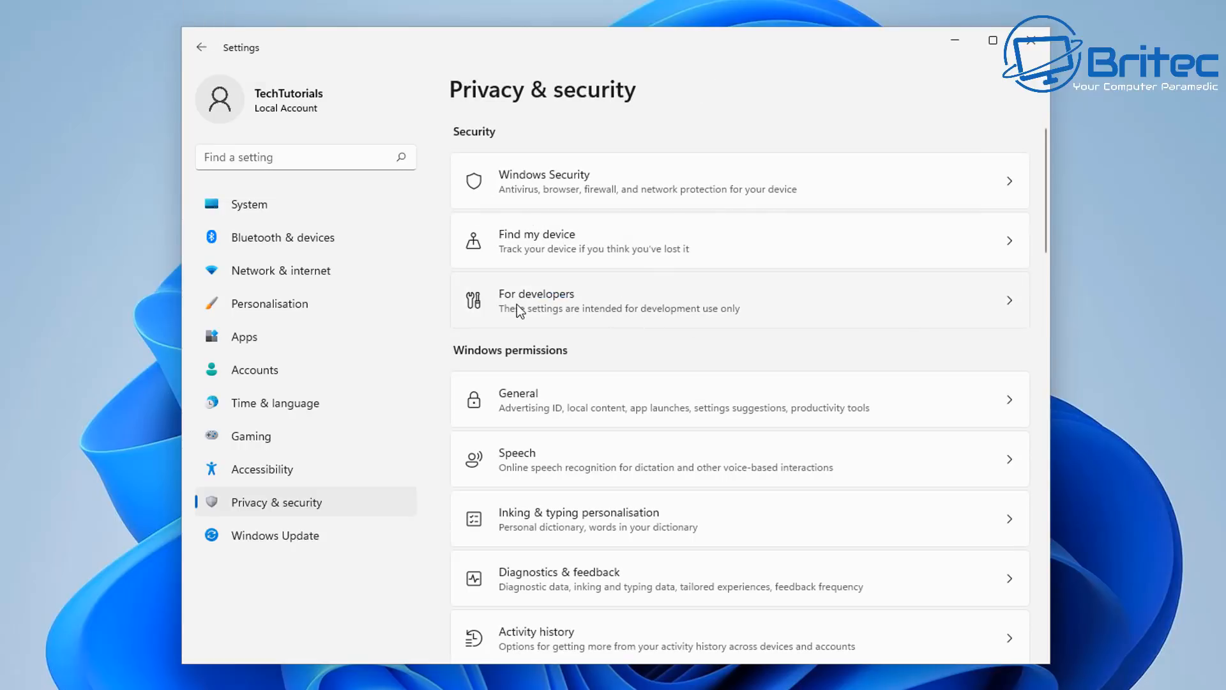
In the General privacy settings, turn off language-list website content, app launch tracking and suggested content in Settings, and return to the overview
click(524, 398)
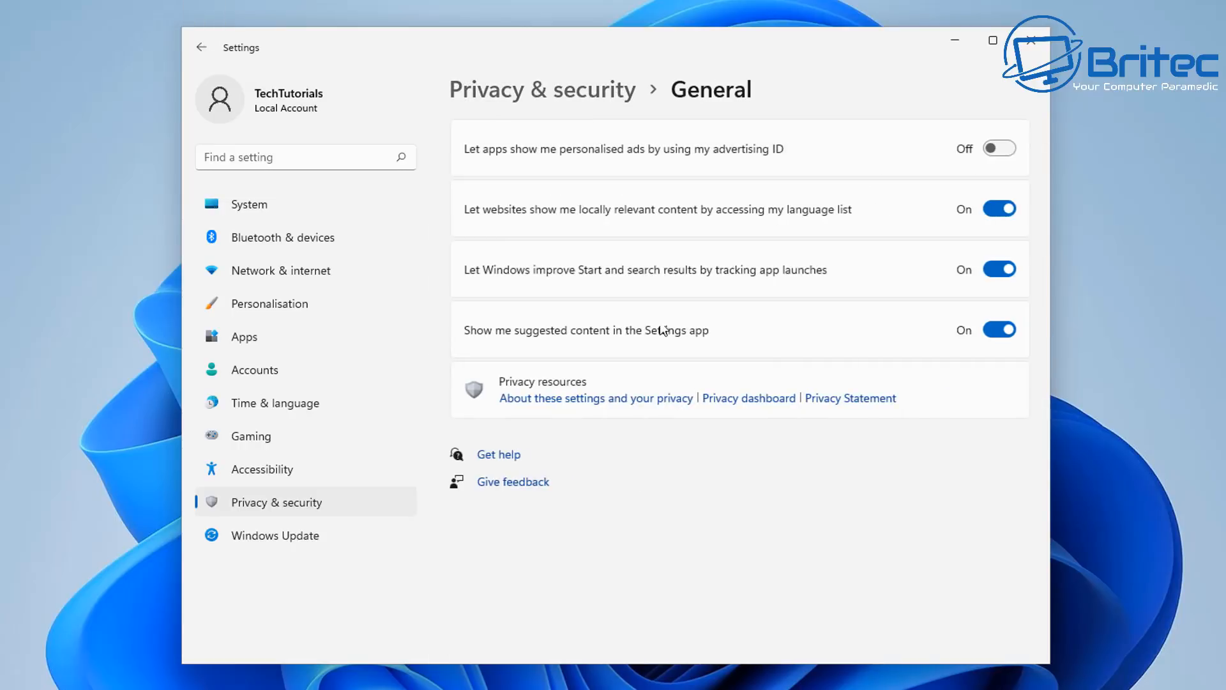
click(991, 210)
click(995, 270)
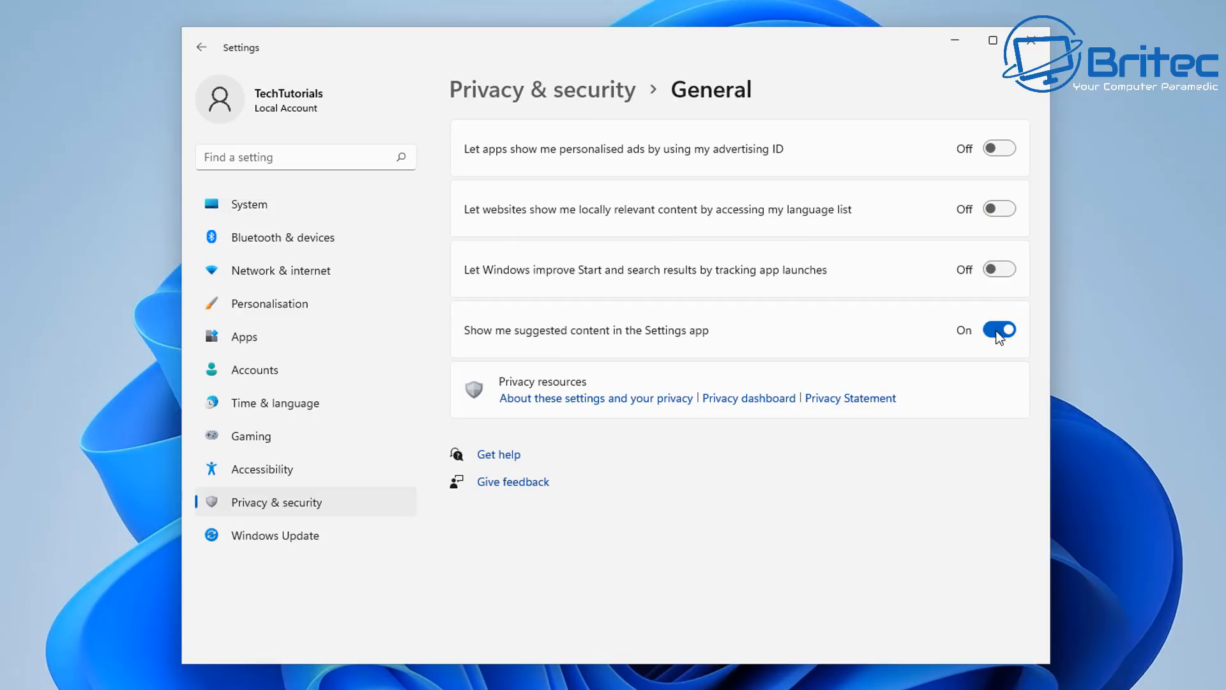
click(995, 330)
click(203, 46)
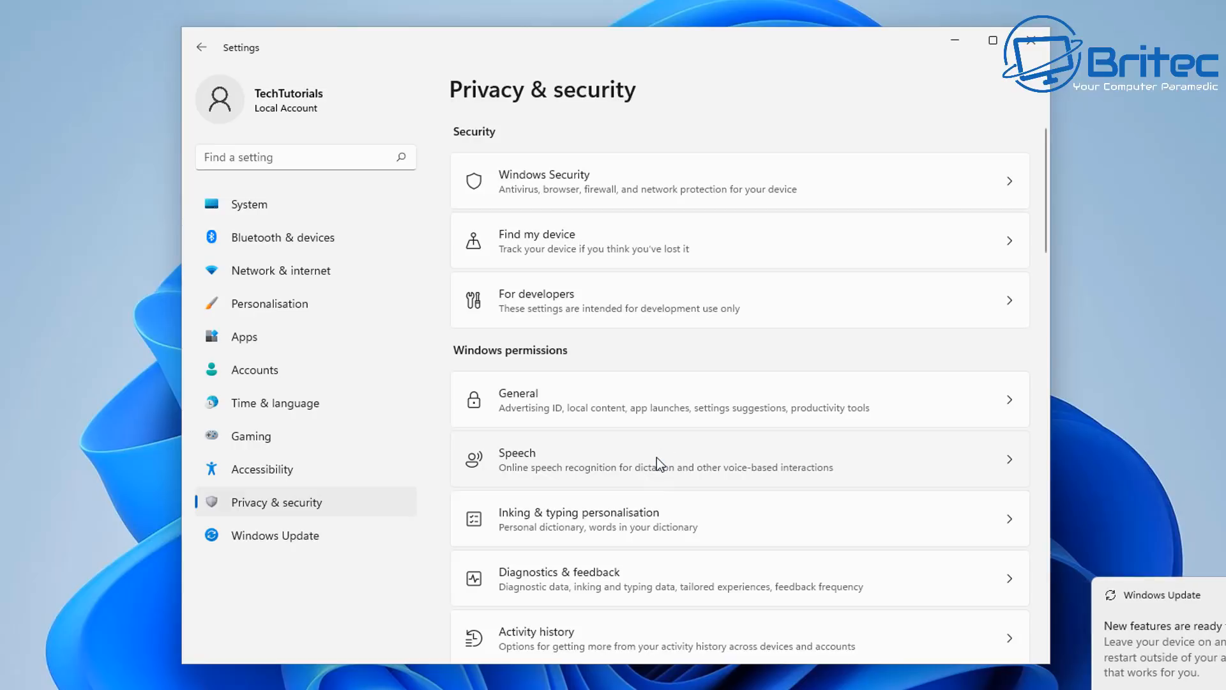
Look at the Speech privacy page and return to the Privacy & security overview
click(629, 457)
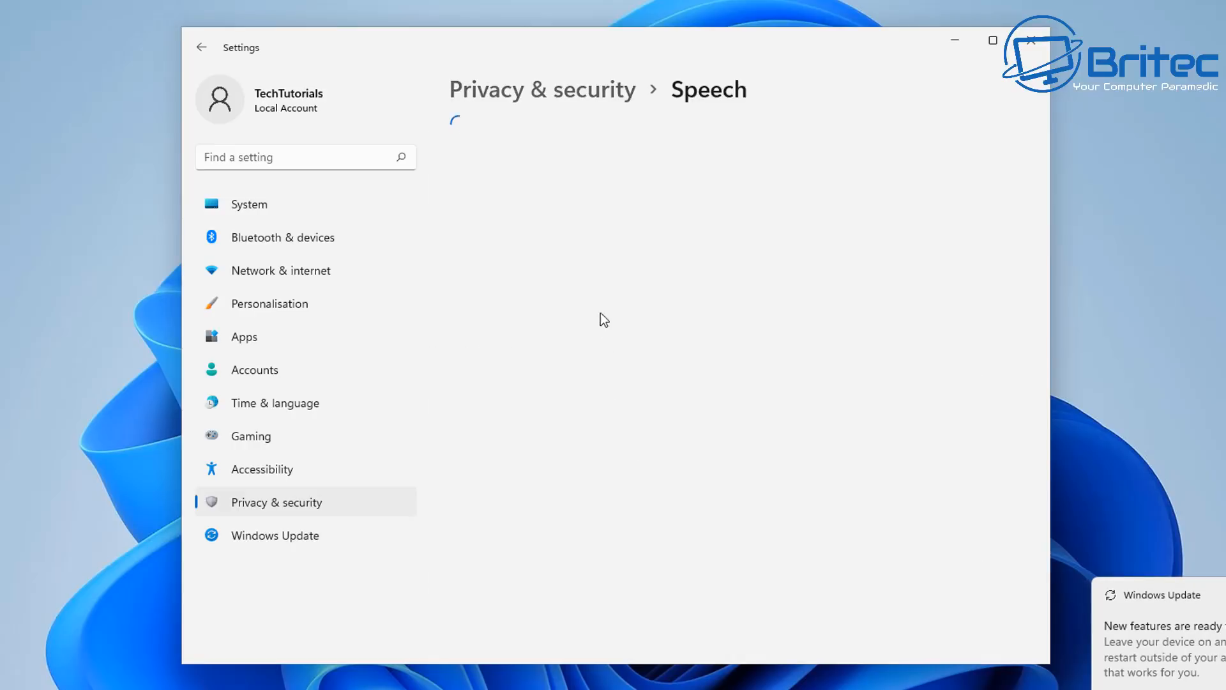
click(201, 47)
Turn off the personal inking and typing dictionary, clear the personal dictionary and return to the Privacy & security overview
click(577, 521)
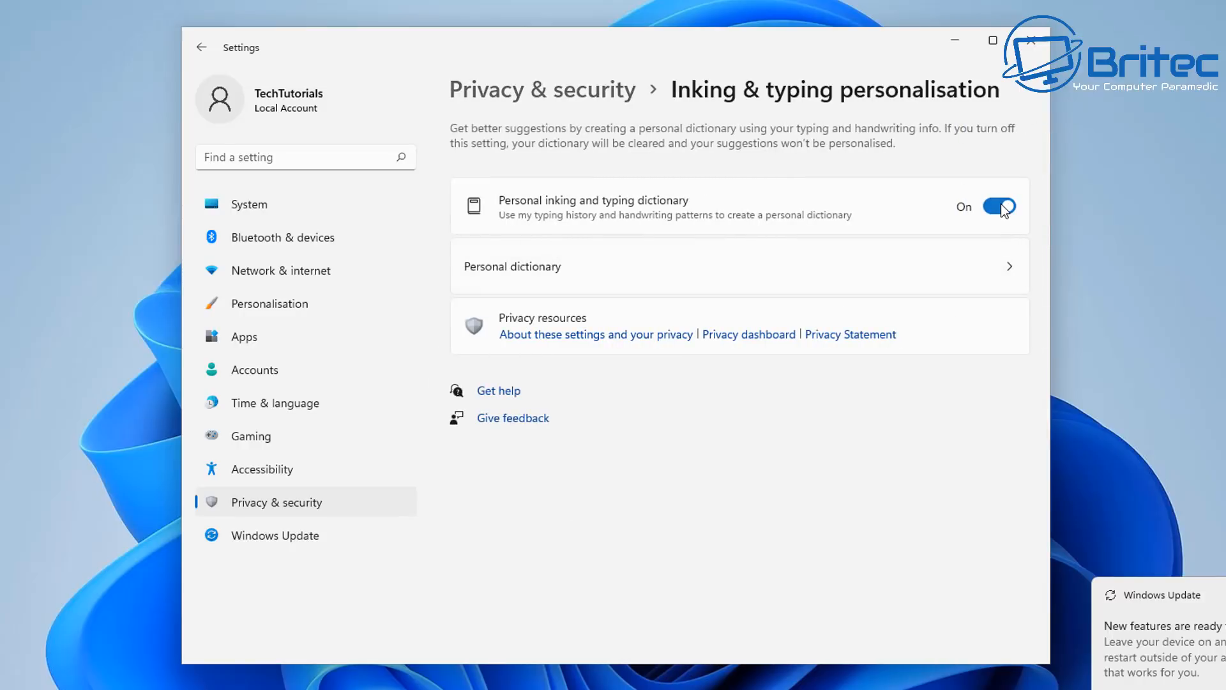
click(1001, 206)
click(514, 269)
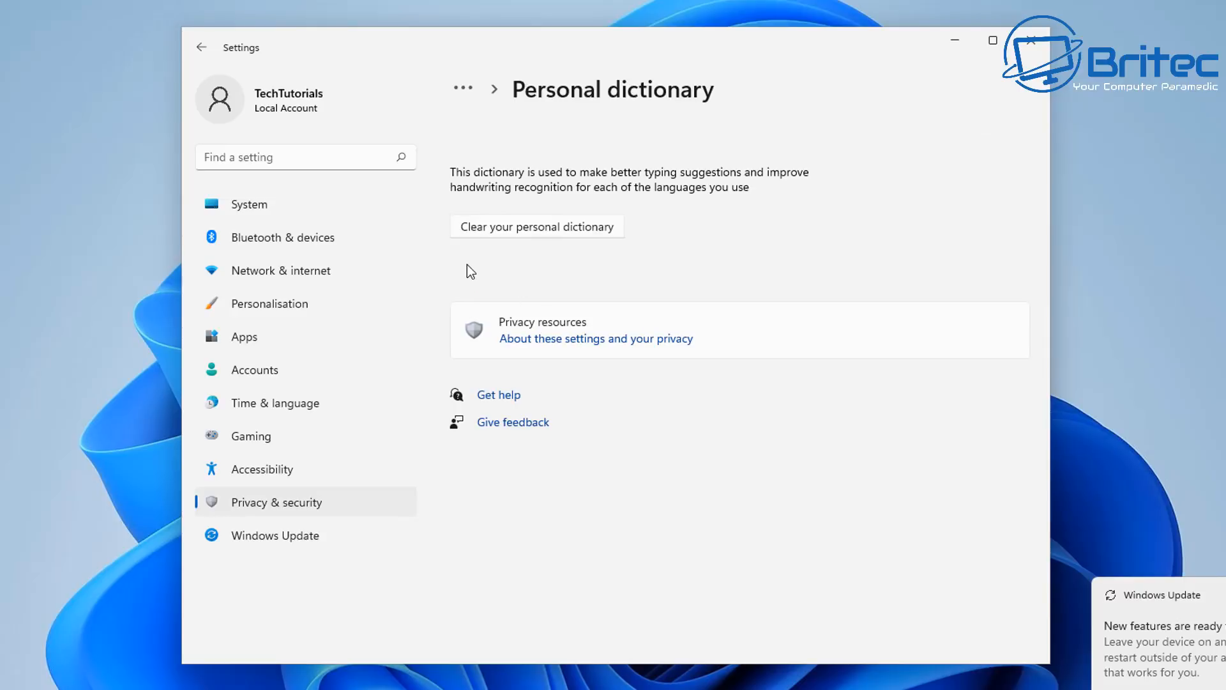
click(536, 228)
click(201, 49)
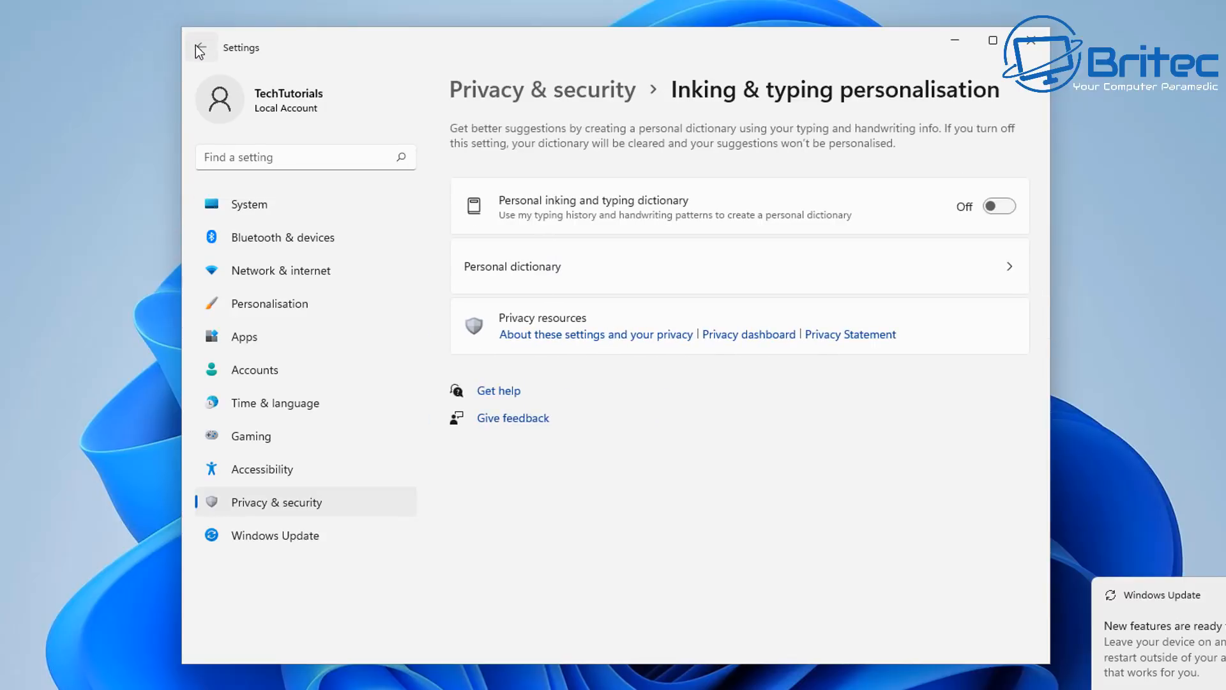
click(199, 48)
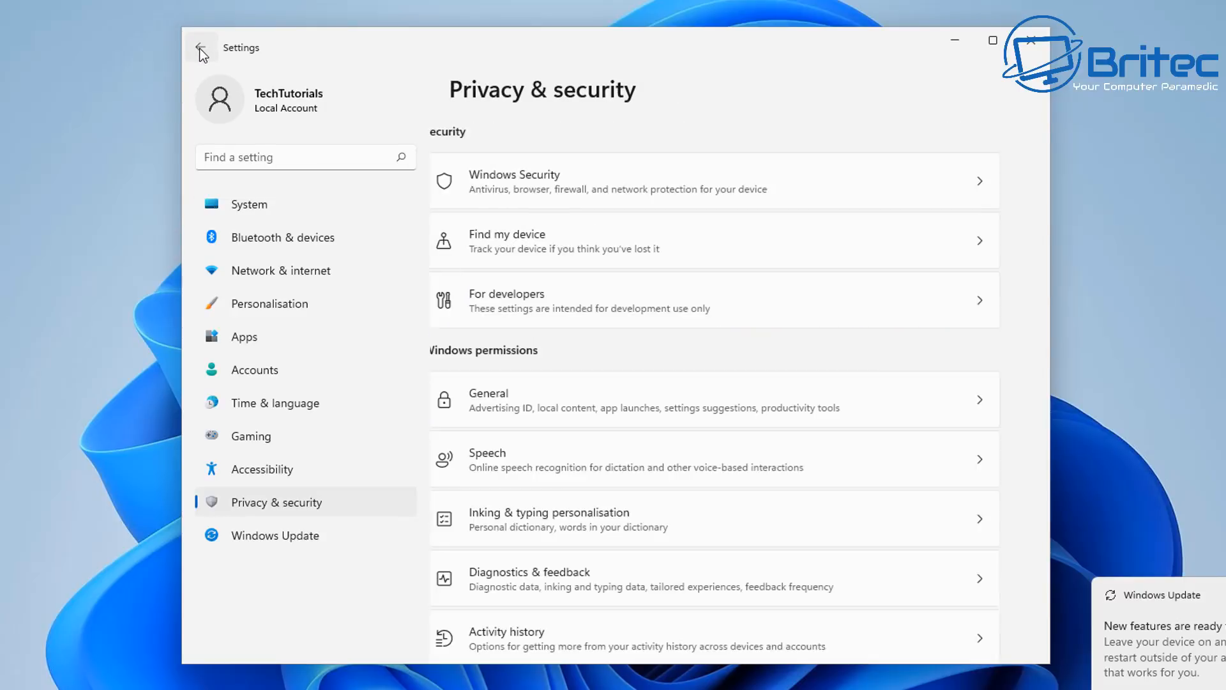
In Diagnostics & feedback, delete the diagnostic data Microsoft has collected about this device
scroll(639, 409, down, 2)
scroll(649, 425, down, 3)
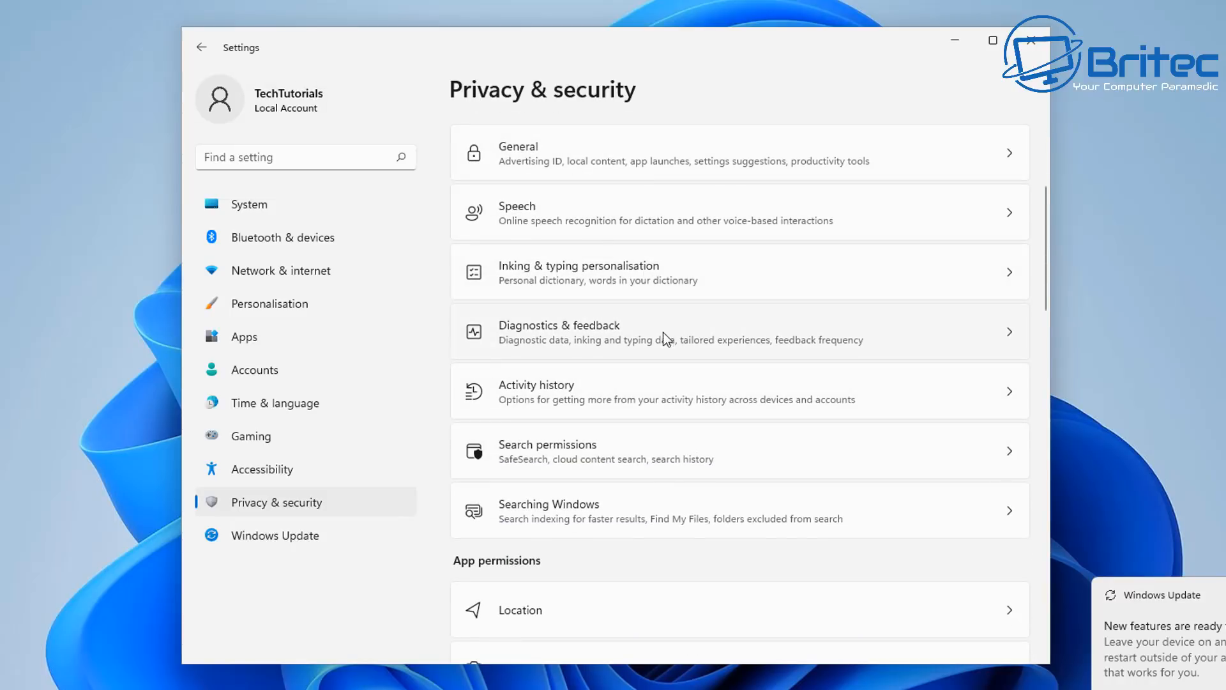
click(599, 340)
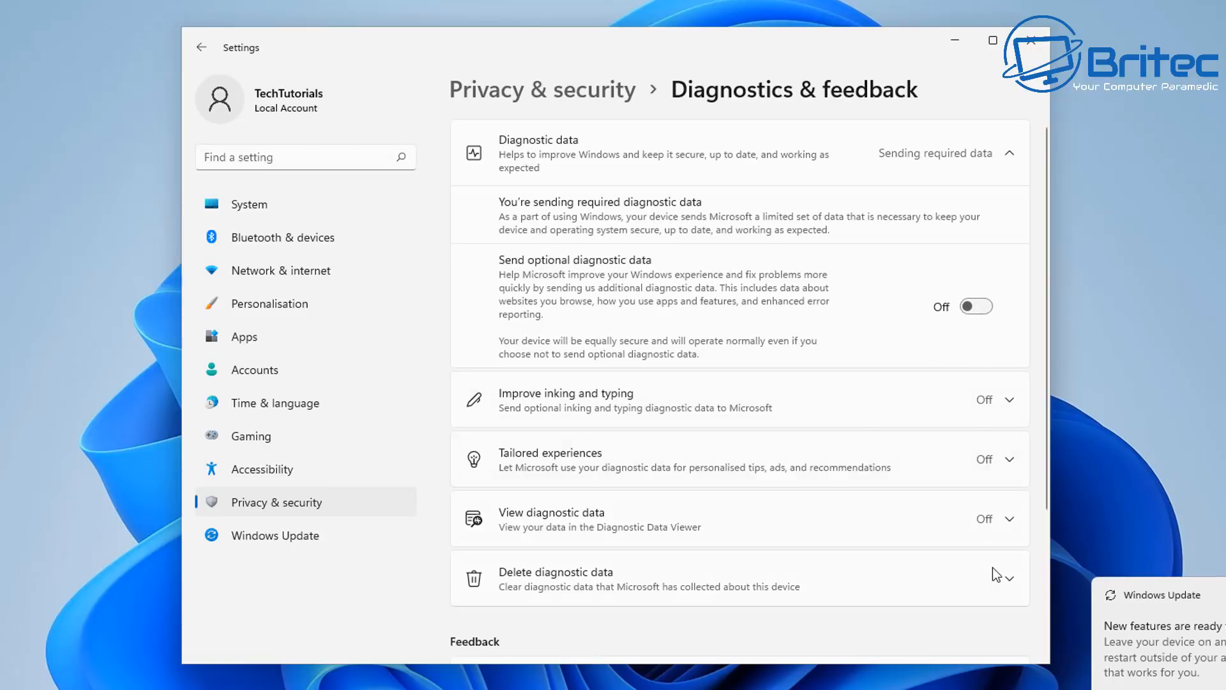
scroll(860, 543, down, 3)
click(584, 411)
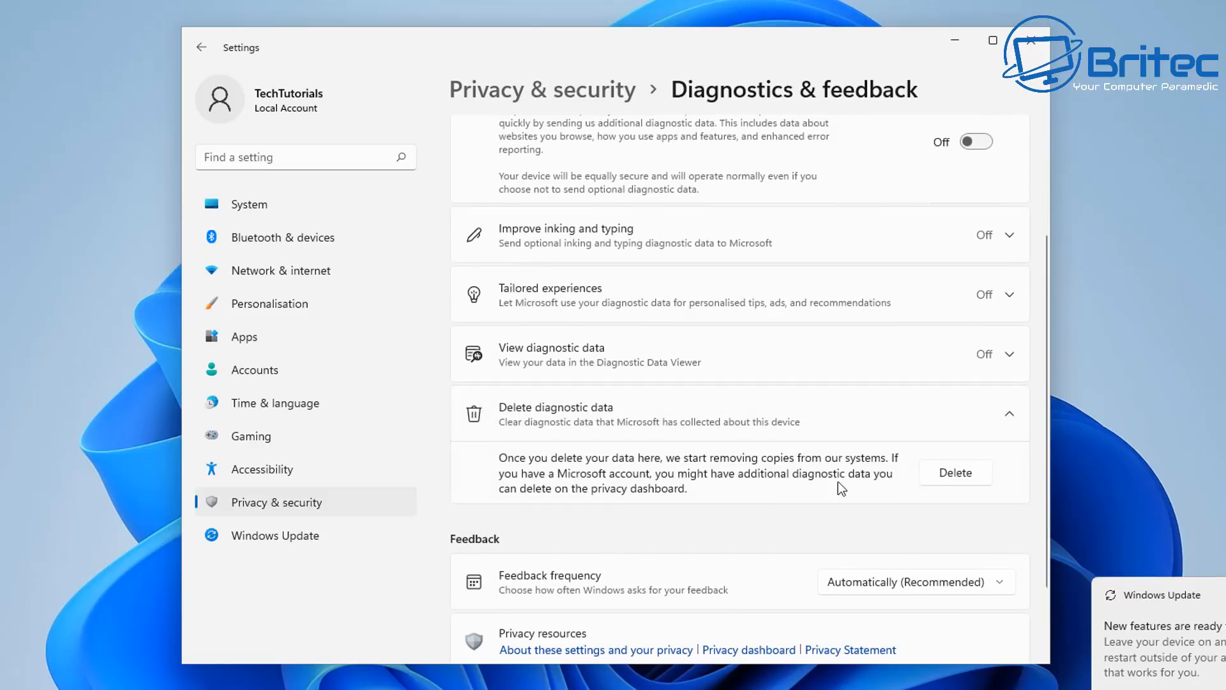
click(944, 471)
Set the feedback frequency to Never and return to the Privacy & security overview
scroll(837, 485, down, 2)
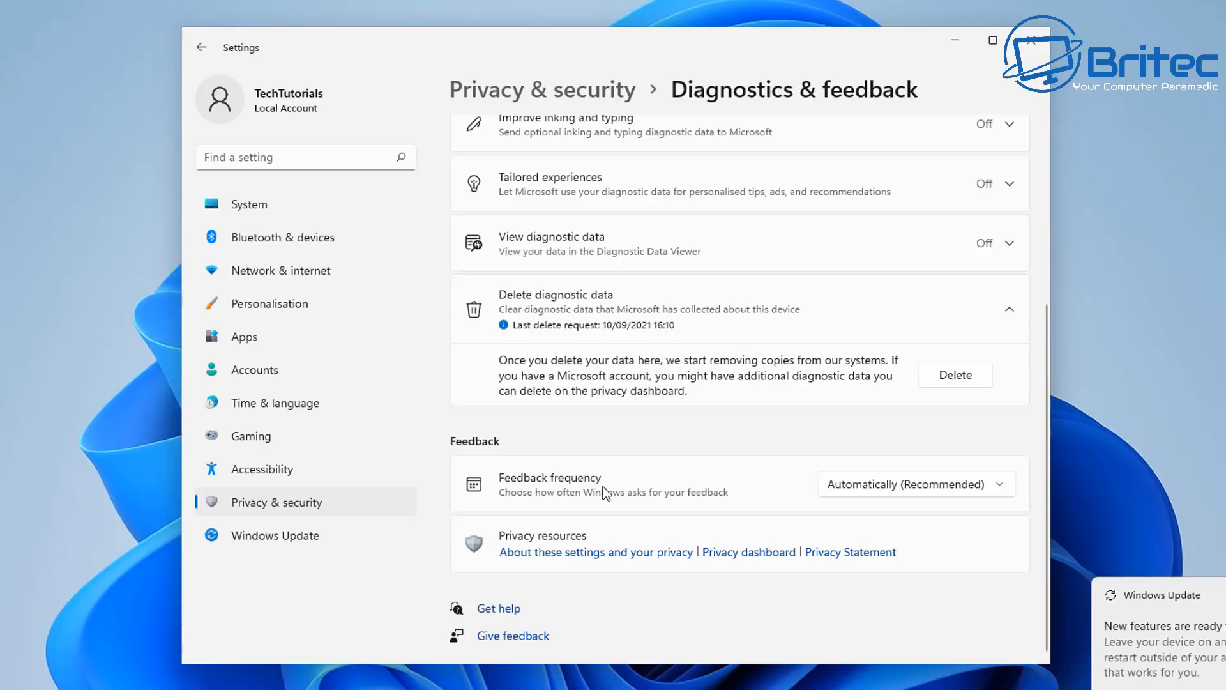
click(1000, 491)
click(855, 614)
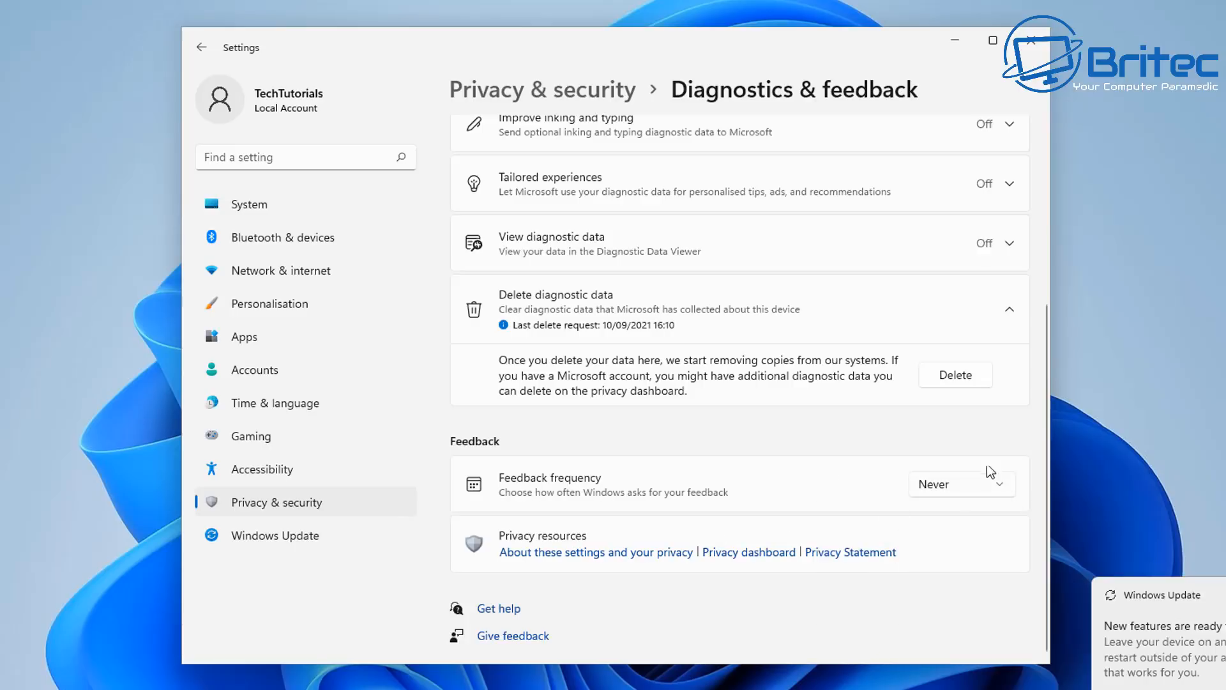
scroll(977, 134, up, 5)
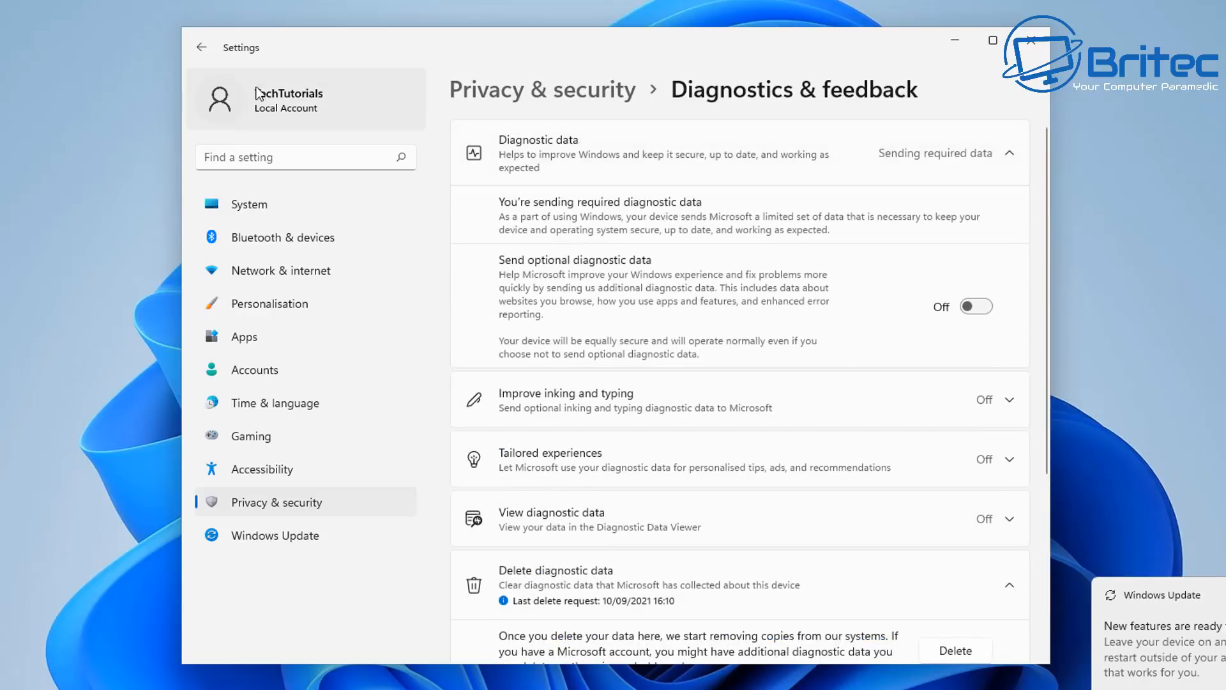
click(199, 49)
In Activity history, stop storing activity history on this device, clear the existing history and return to the Privacy & security overview
scroll(712, 434, down, 2)
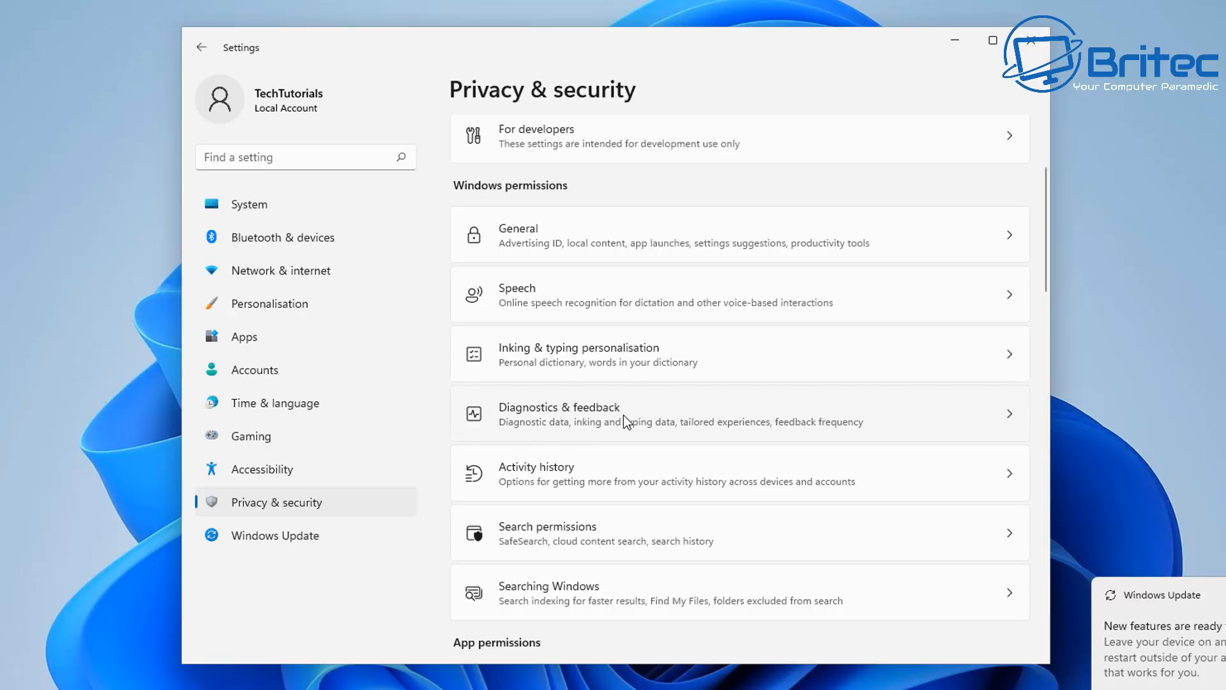
click(567, 474)
click(460, 206)
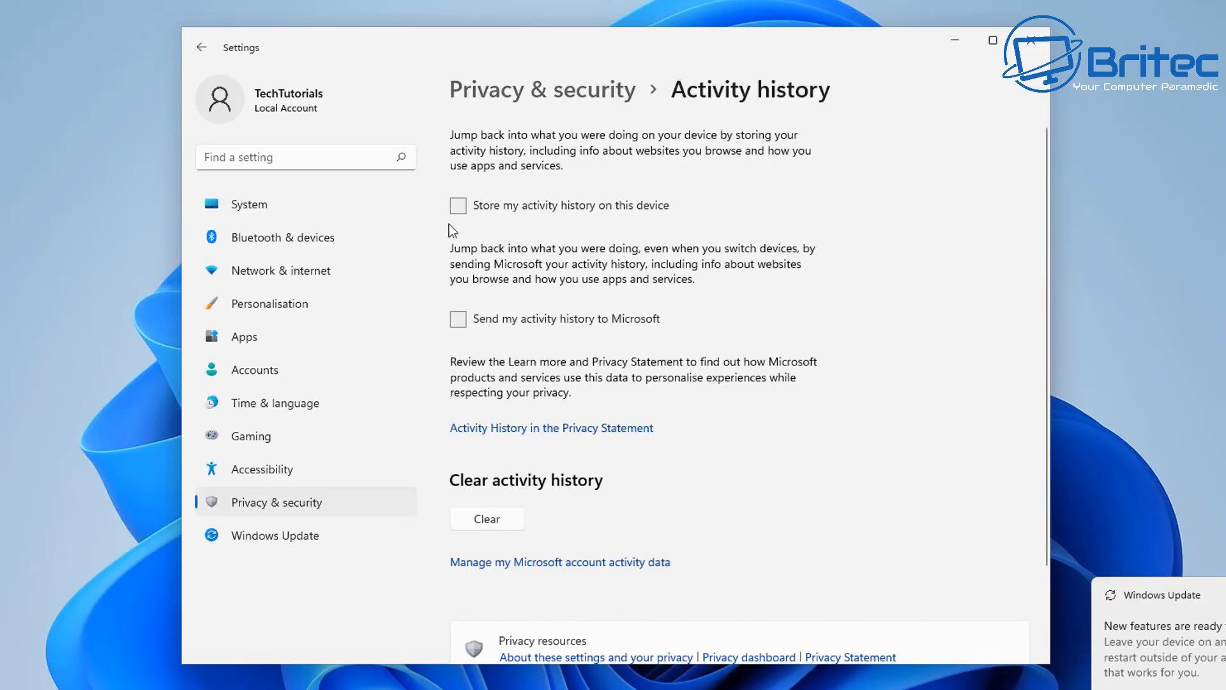
scroll(543, 447, down, 2)
click(511, 404)
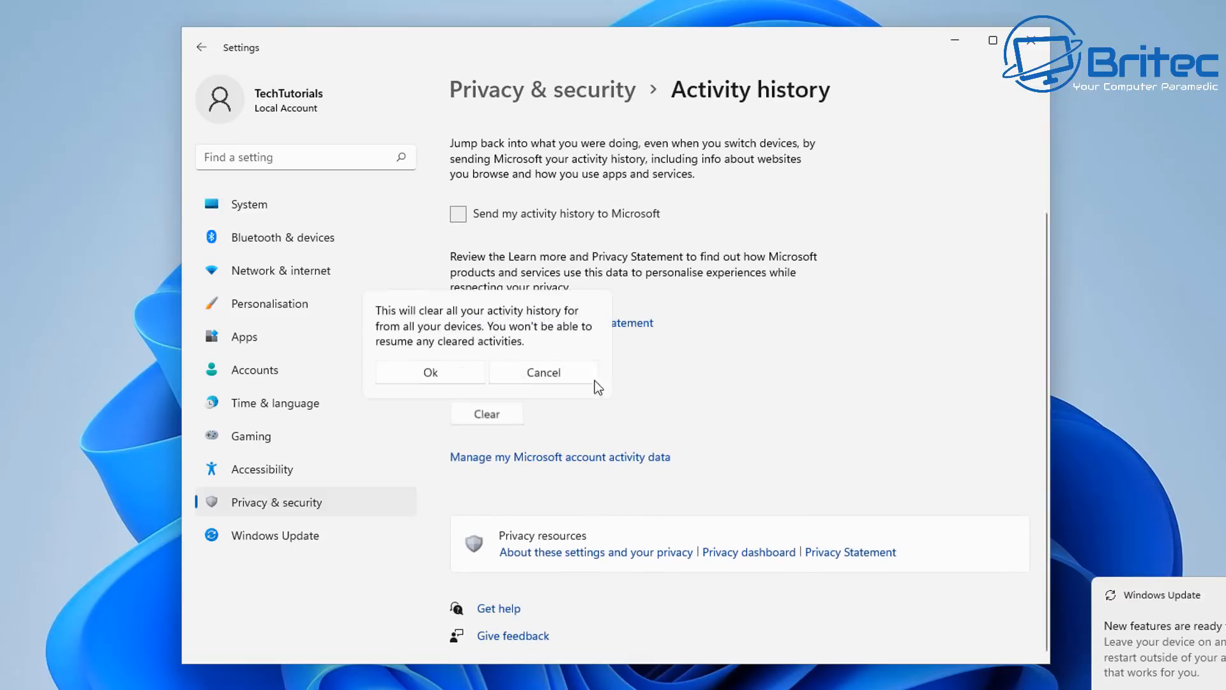
click(429, 374)
scroll(639, 319, up, 2)
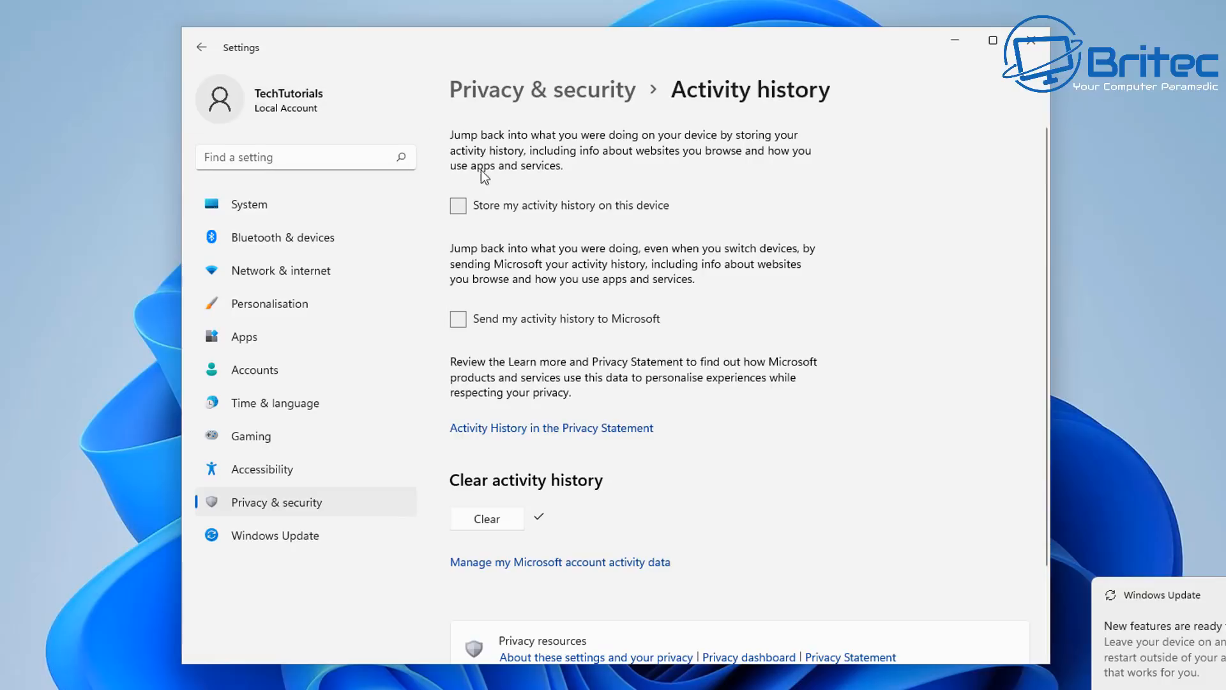
click(200, 45)
Review the SafeSearch, cloud content search and history options under Search permissions, then return to the Privacy & security overview
scroll(791, 460, down, 5)
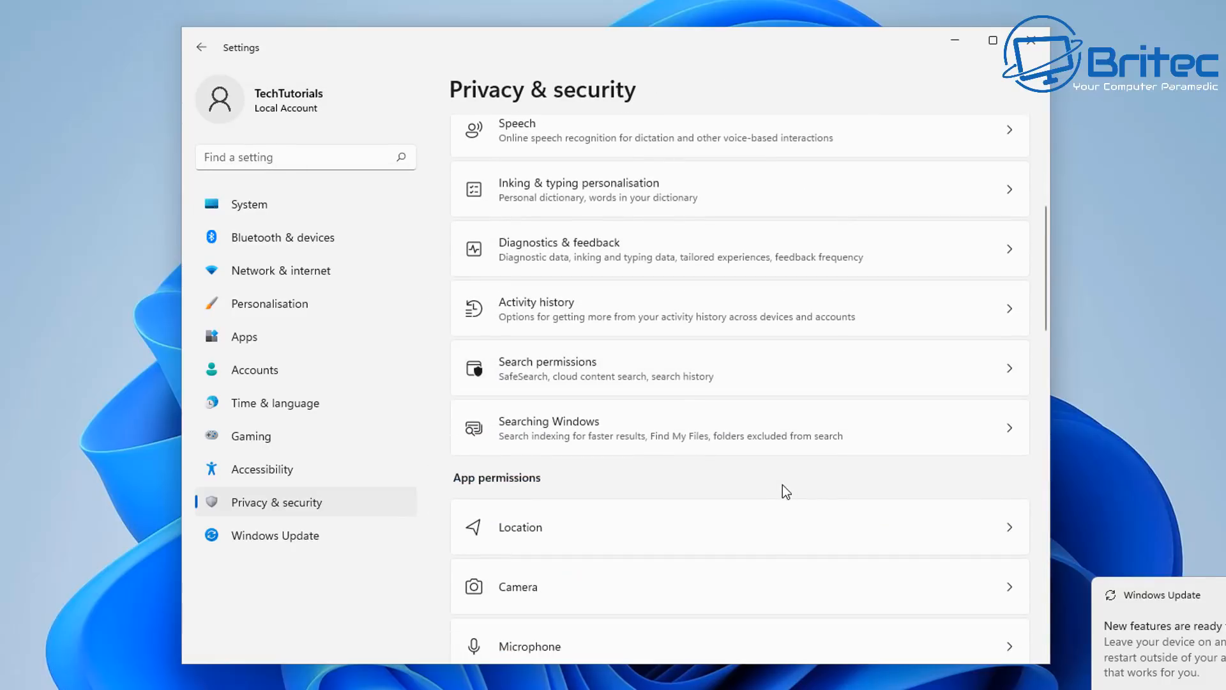
click(578, 363)
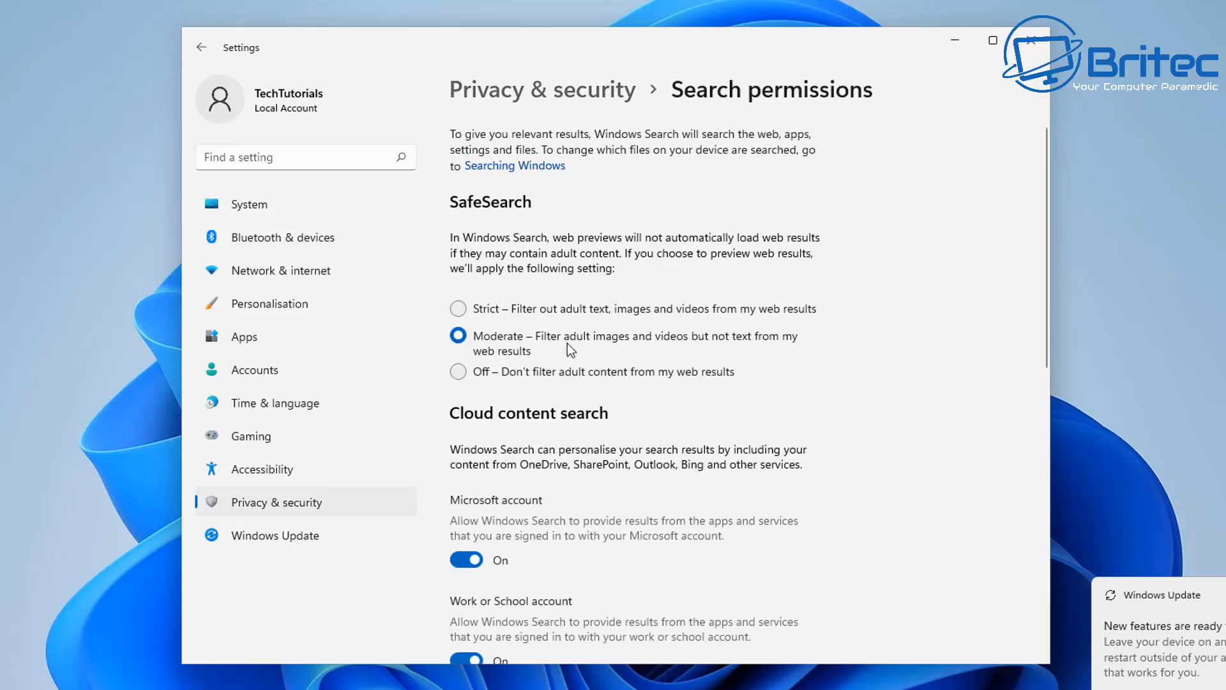
scroll(567, 343, down, 4)
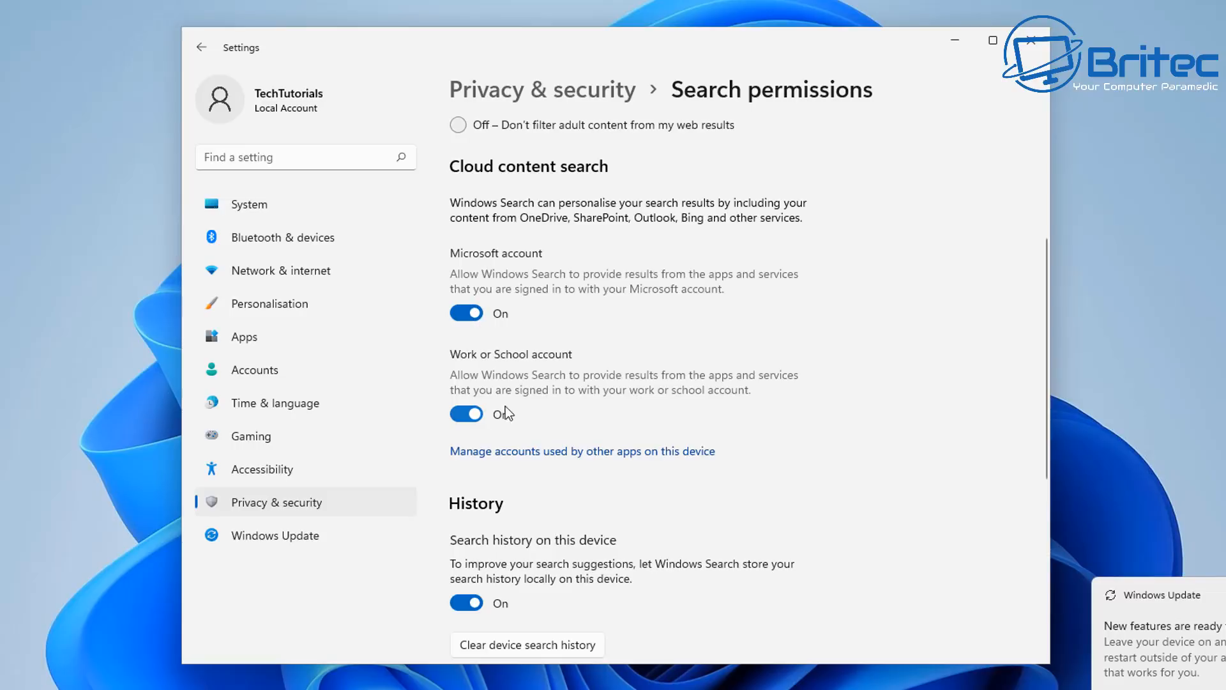
scroll(546, 500, down, 2)
scroll(555, 505, down, 2)
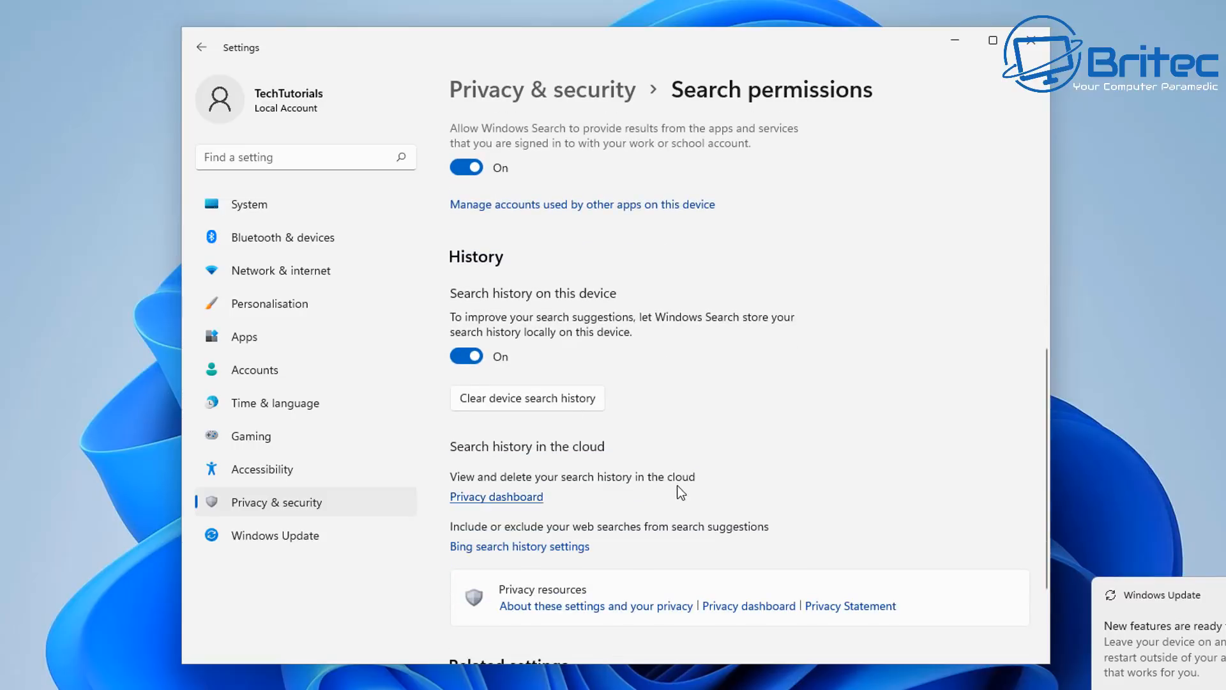
scroll(696, 501, up, 1)
scroll(701, 504, up, 6)
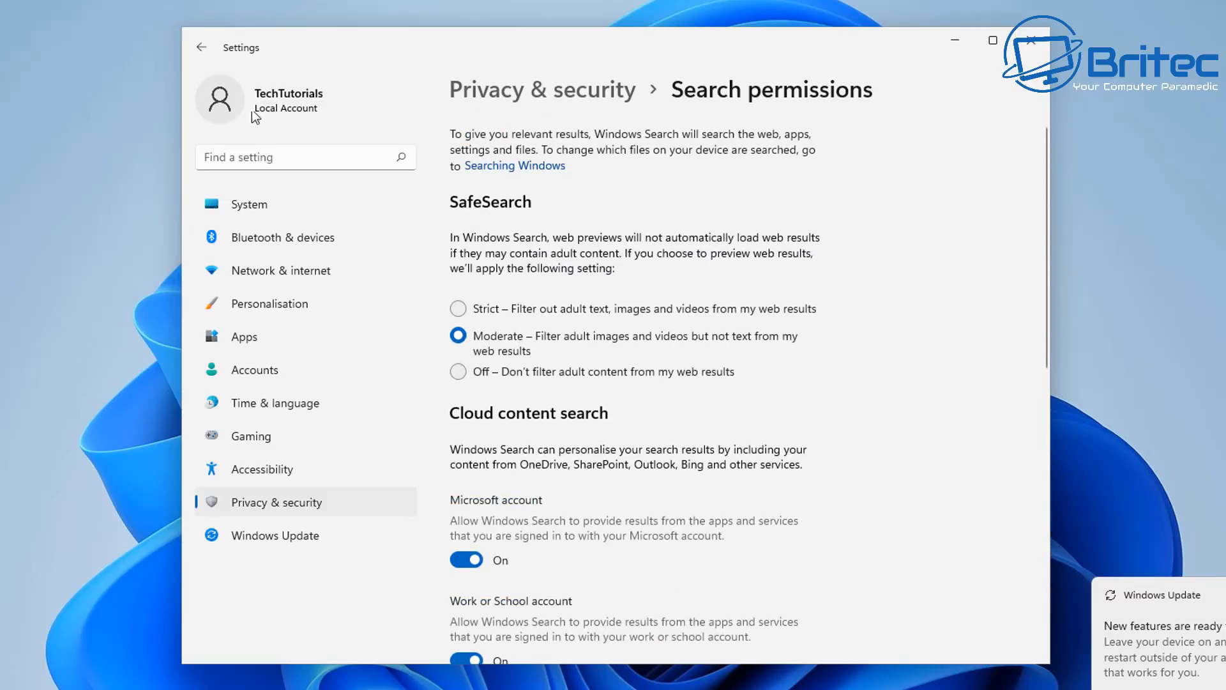
click(200, 47)
Look at the indexing options on the Searching Windows page and return to the Privacy & security overview
scroll(702, 480, down, 3)
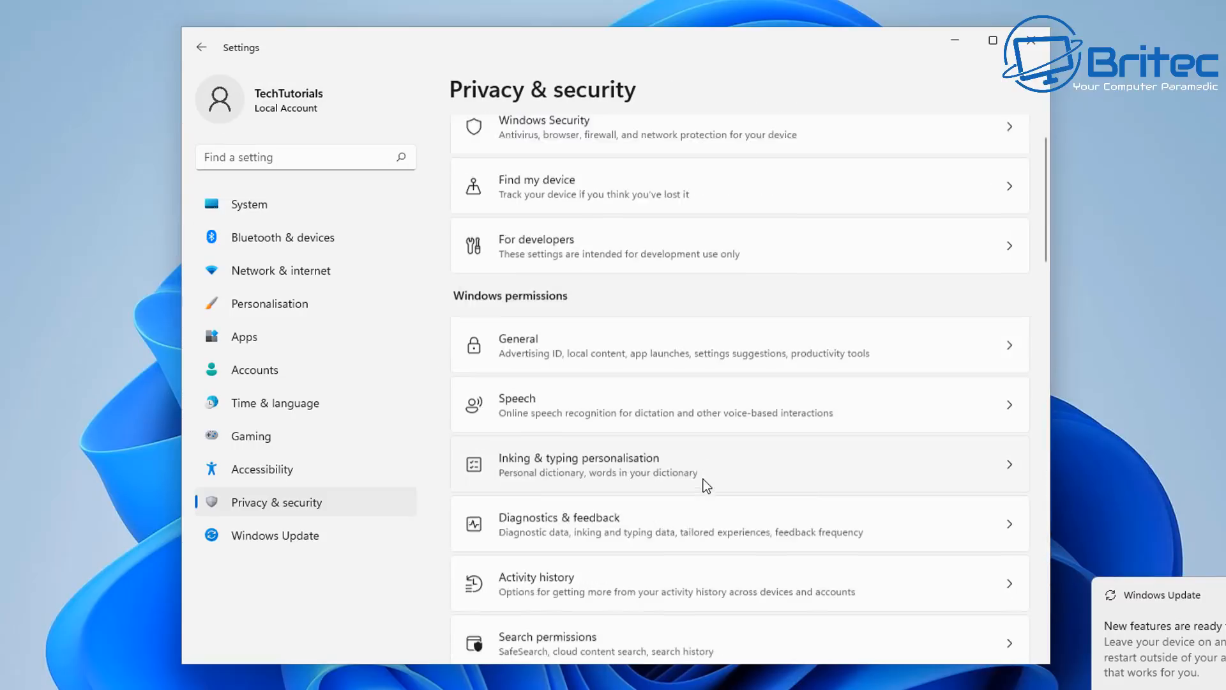
scroll(638, 480, down, 3)
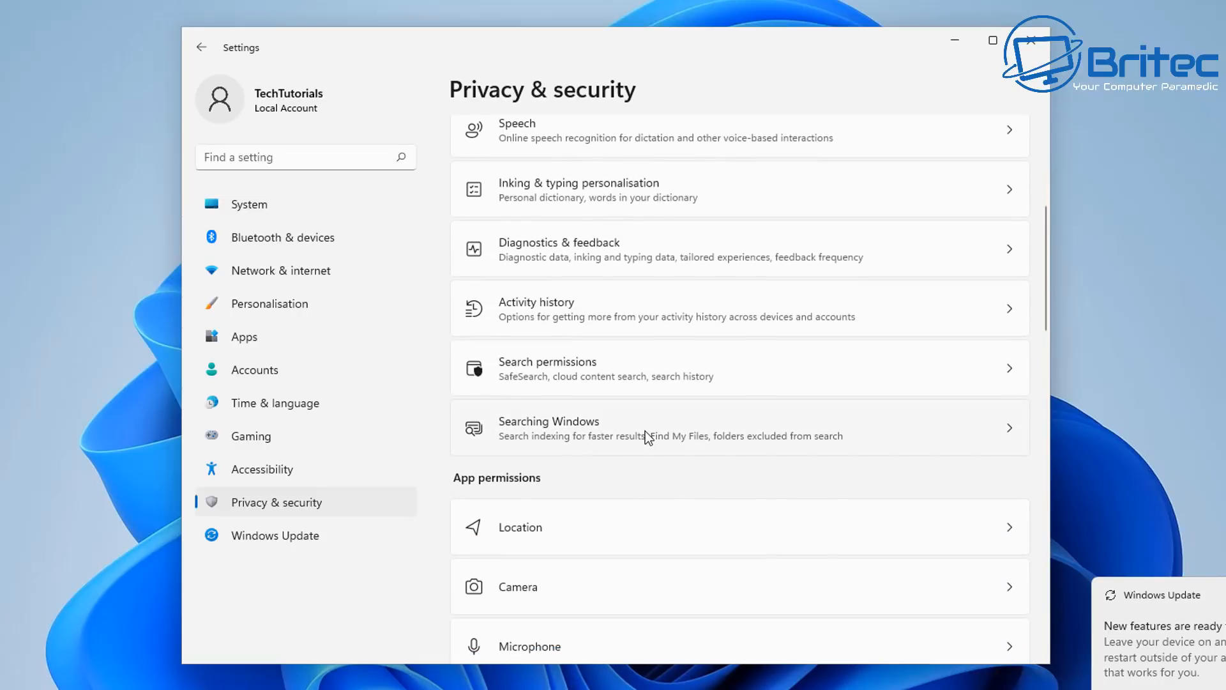
click(565, 438)
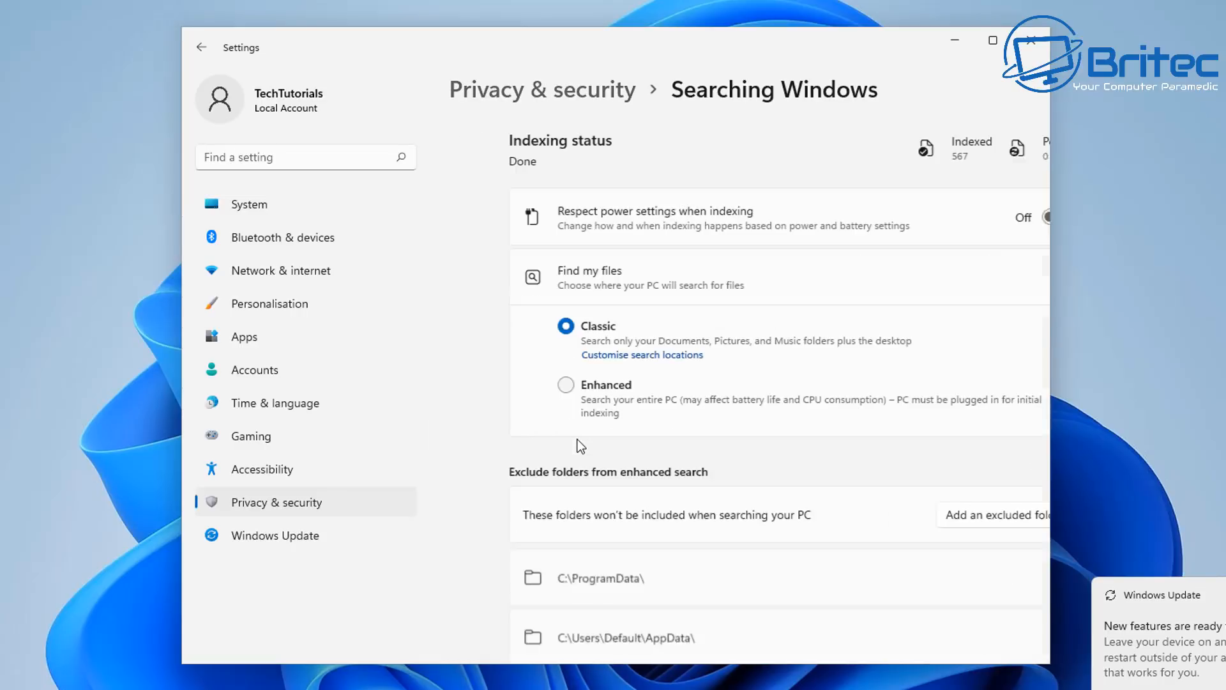
click(200, 47)
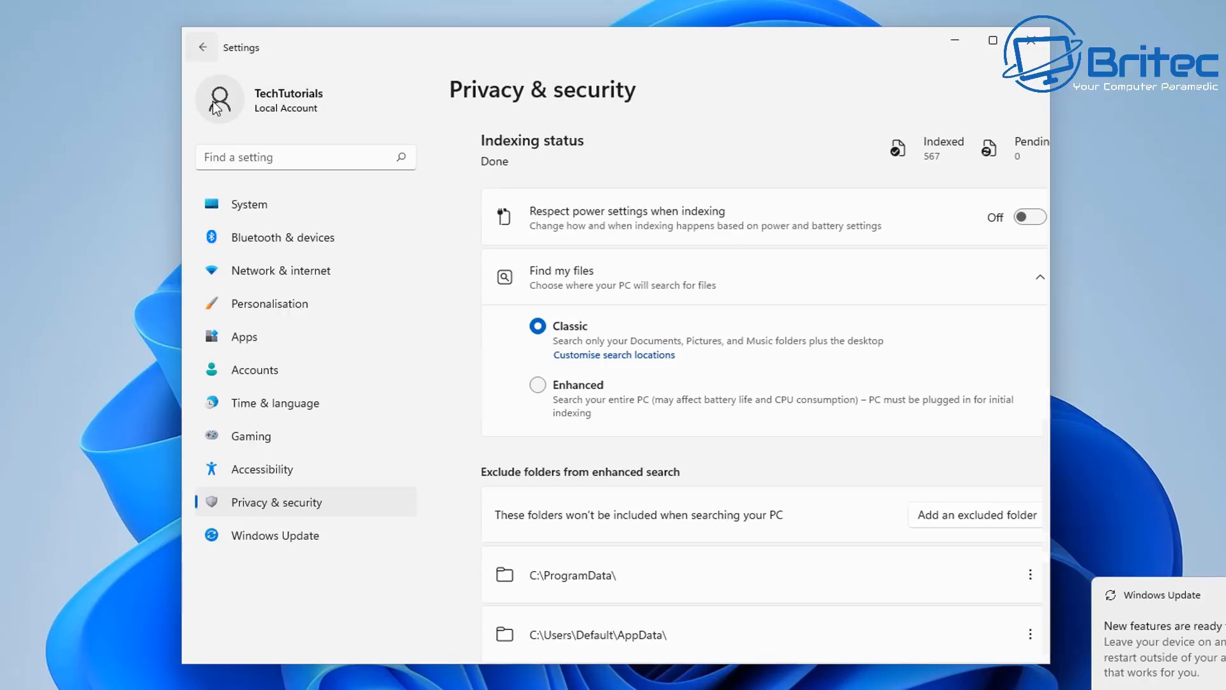
Check the Location services settings under App permissions and return to the Privacy & security overview
scroll(569, 480, down, 2)
scroll(626, 459, down, 6)
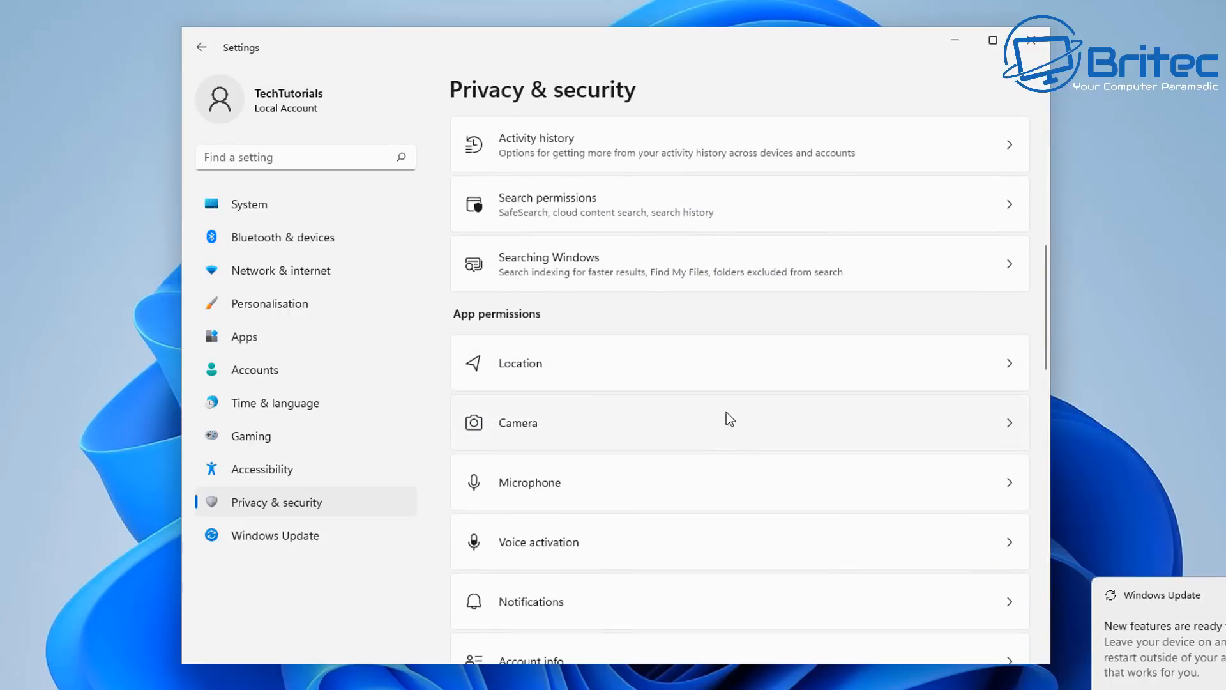
scroll(607, 348, down, 3)
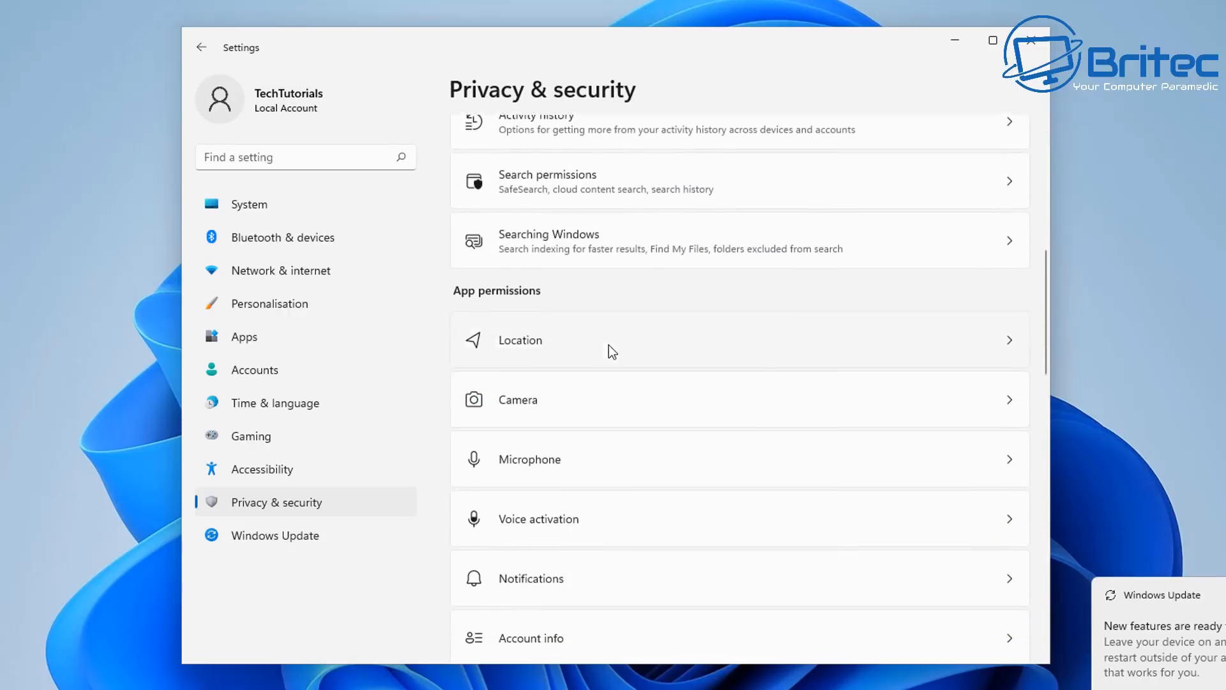
scroll(610, 351, down, 2)
scroll(608, 351, up, 2)
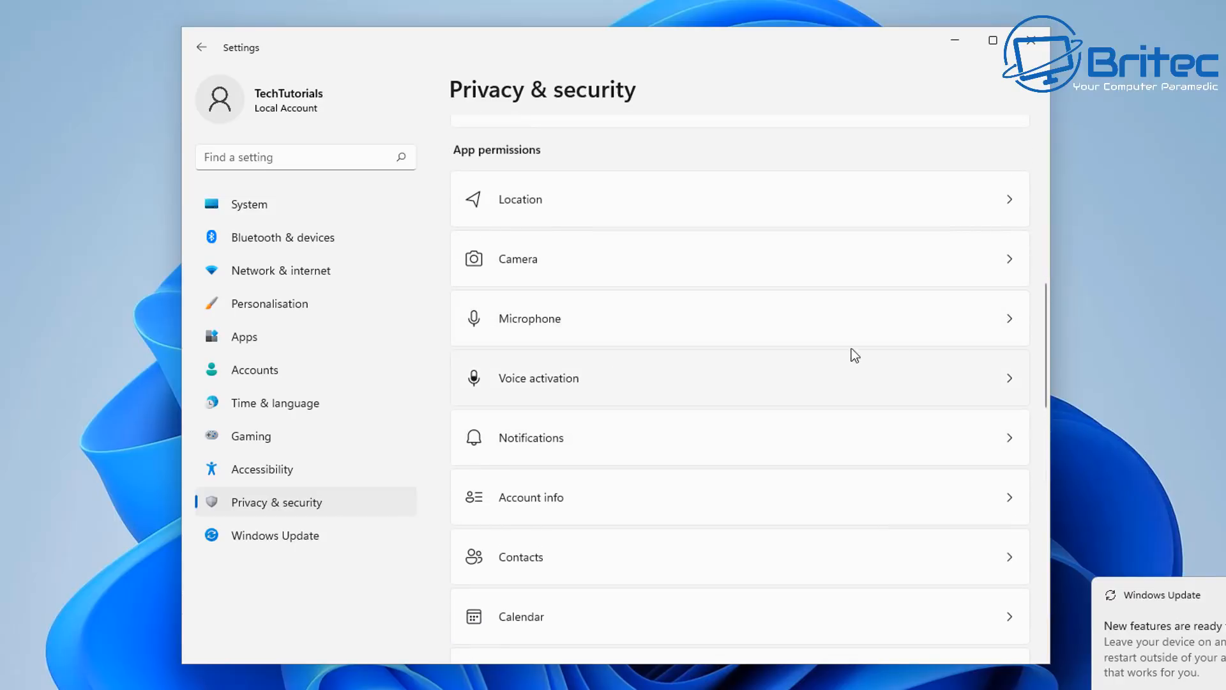
click(575, 200)
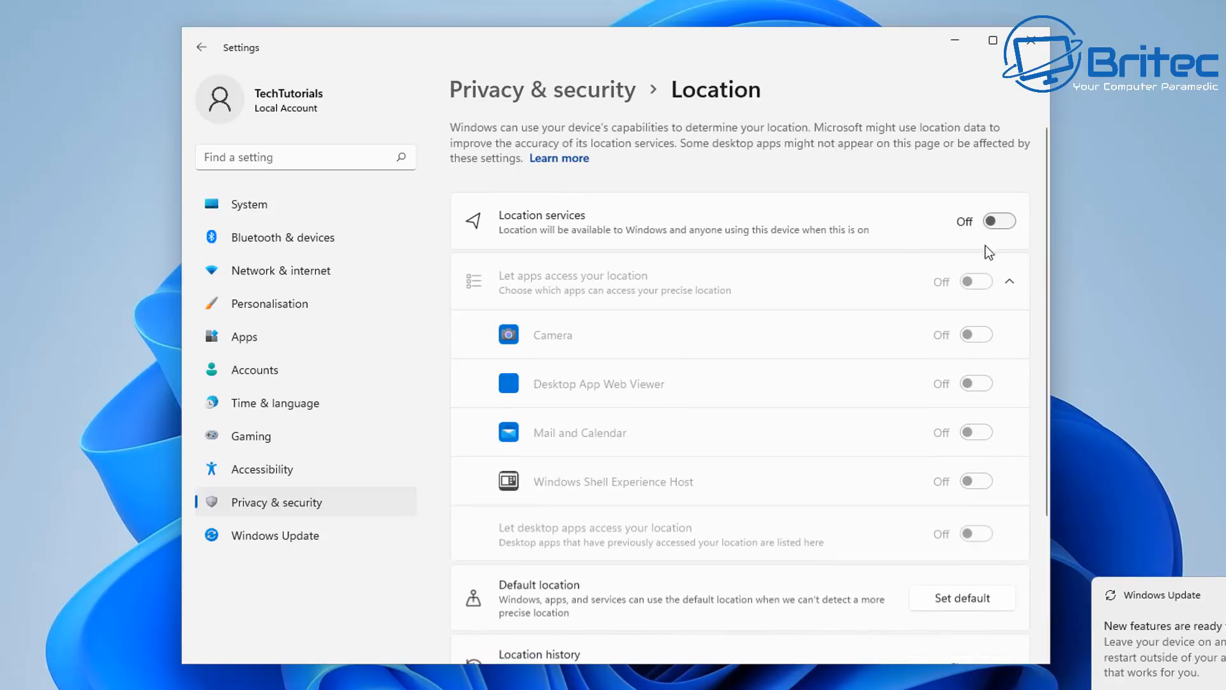
click(203, 47)
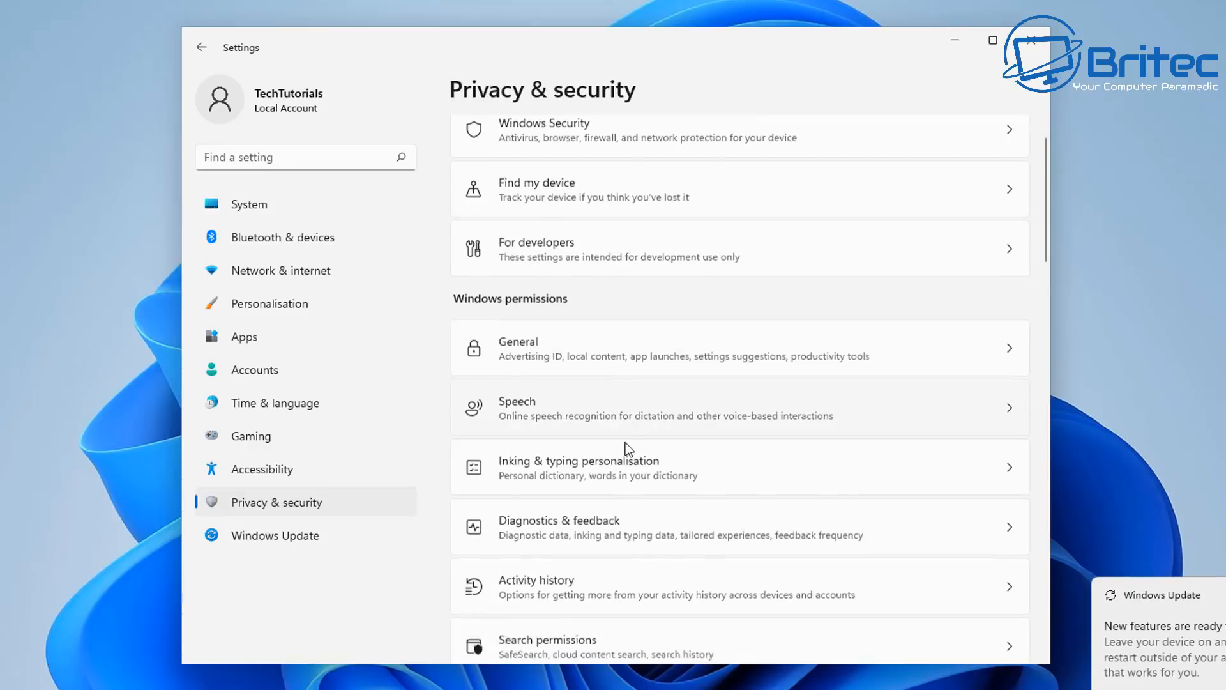
In the Camera app permissions, turn off camera access for Feedback Hub and Microsoft Photos
scroll(626, 442, down, 10)
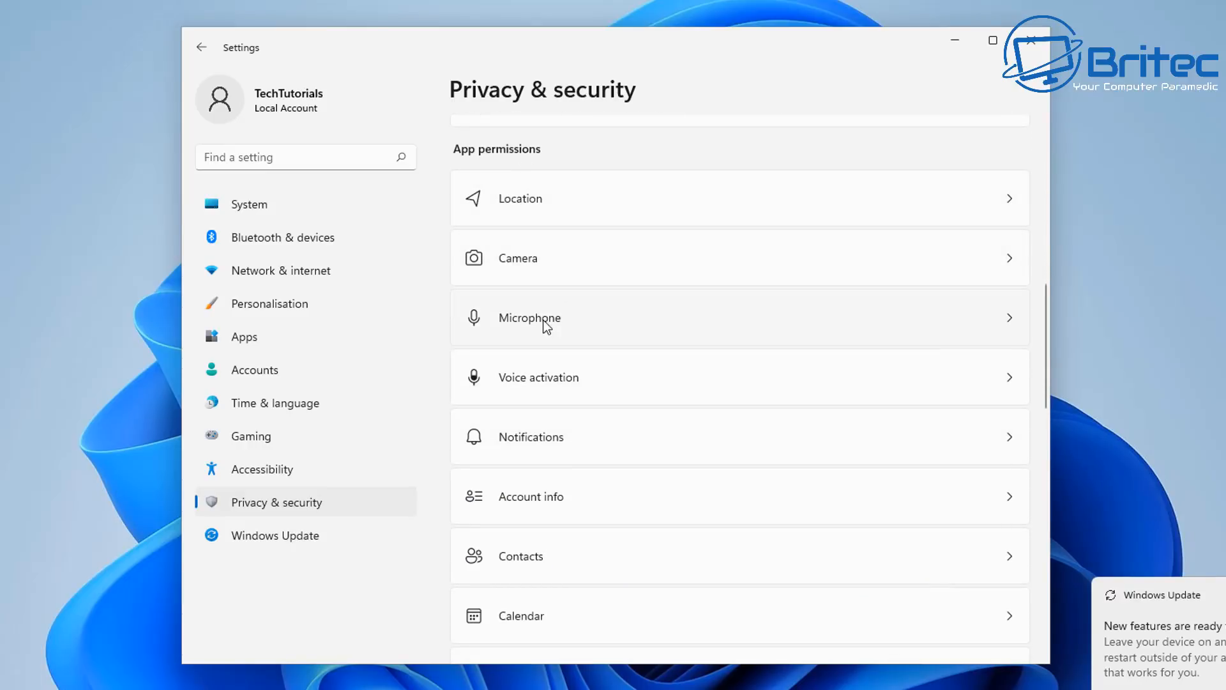
click(800, 264)
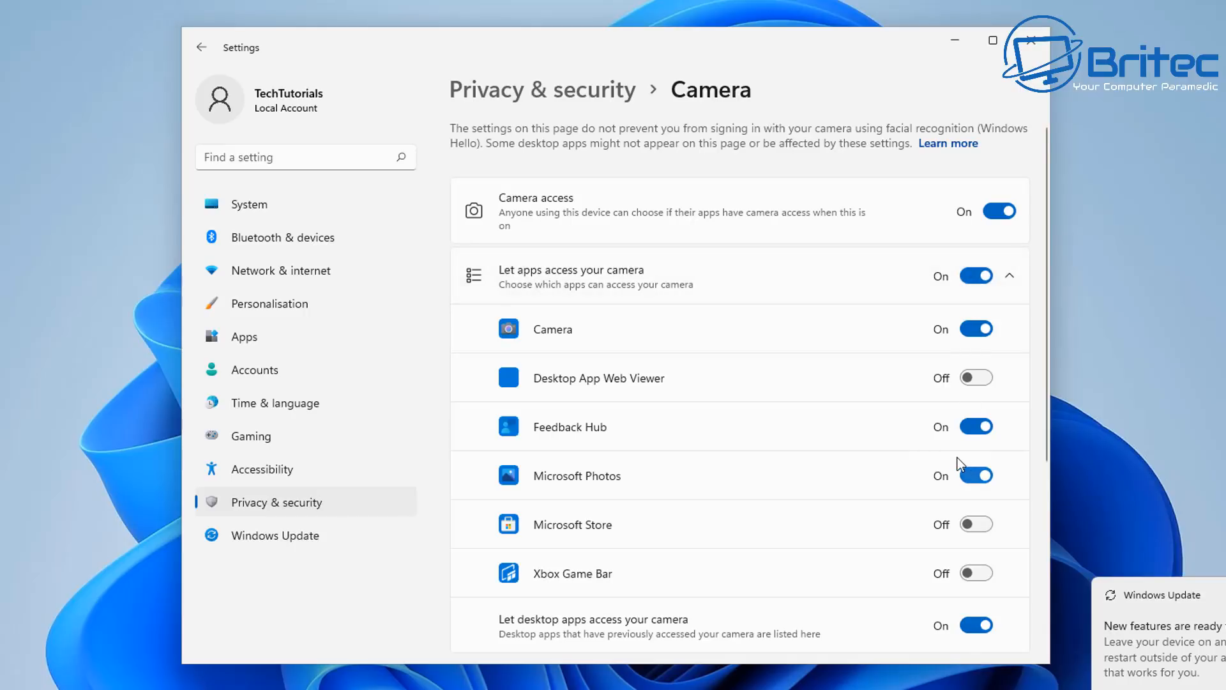
scroll(950, 452, down, 2)
scroll(950, 452, down, 1)
click(976, 262)
click(976, 310)
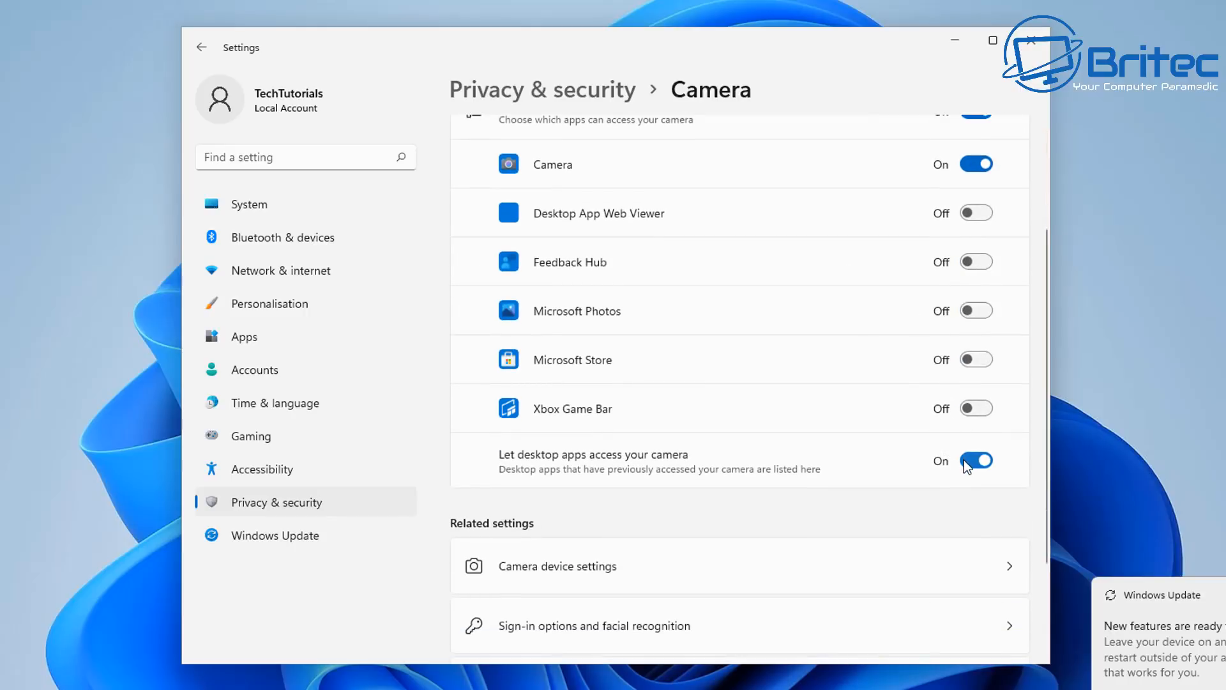
Turn off Camera access for the whole device and return to the Privacy & security overview
scroll(848, 463, down, 3)
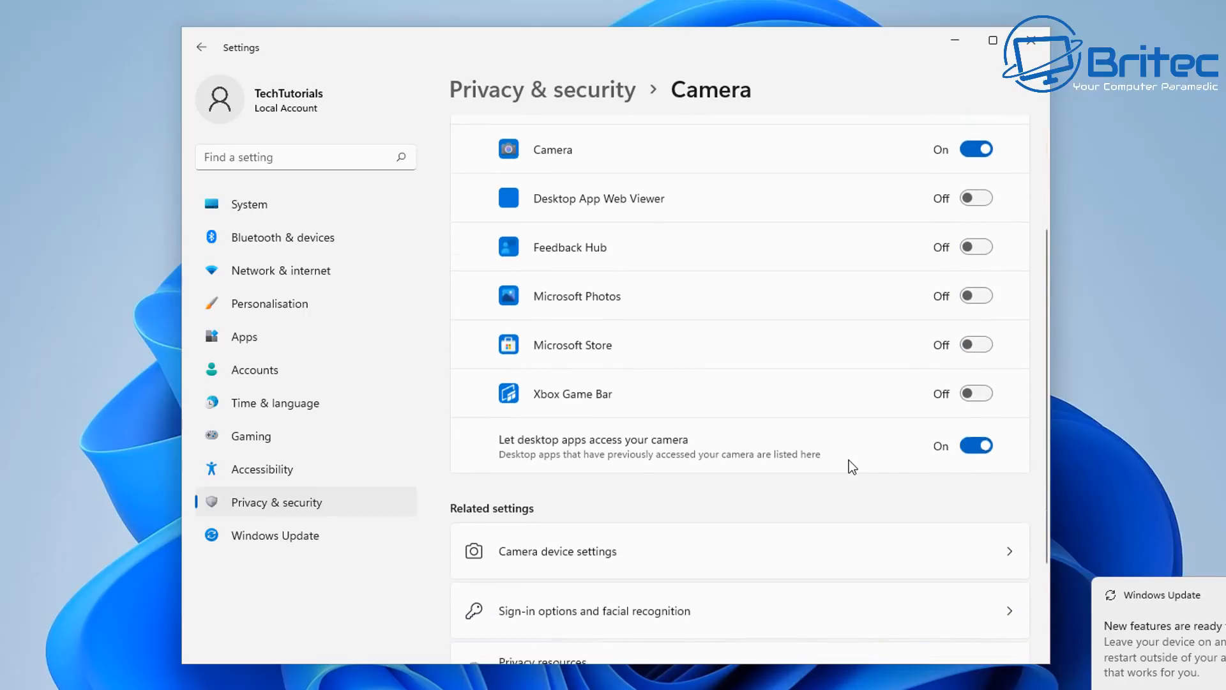
scroll(734, 501, up, 5)
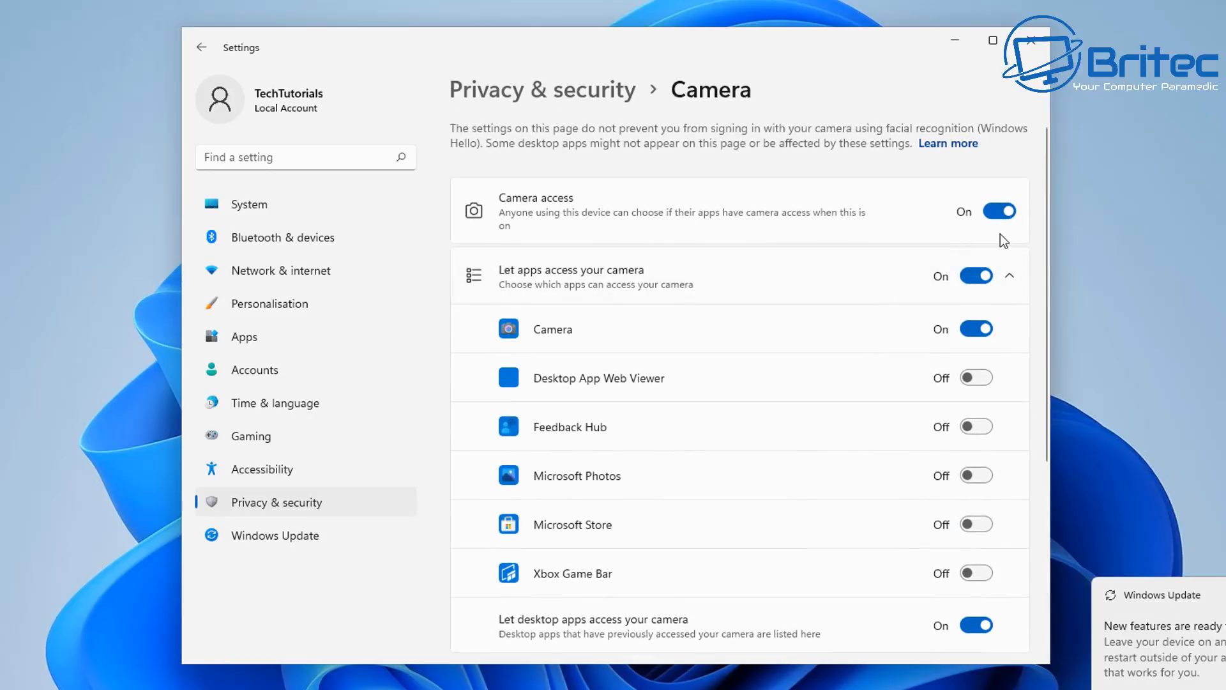
click(1000, 213)
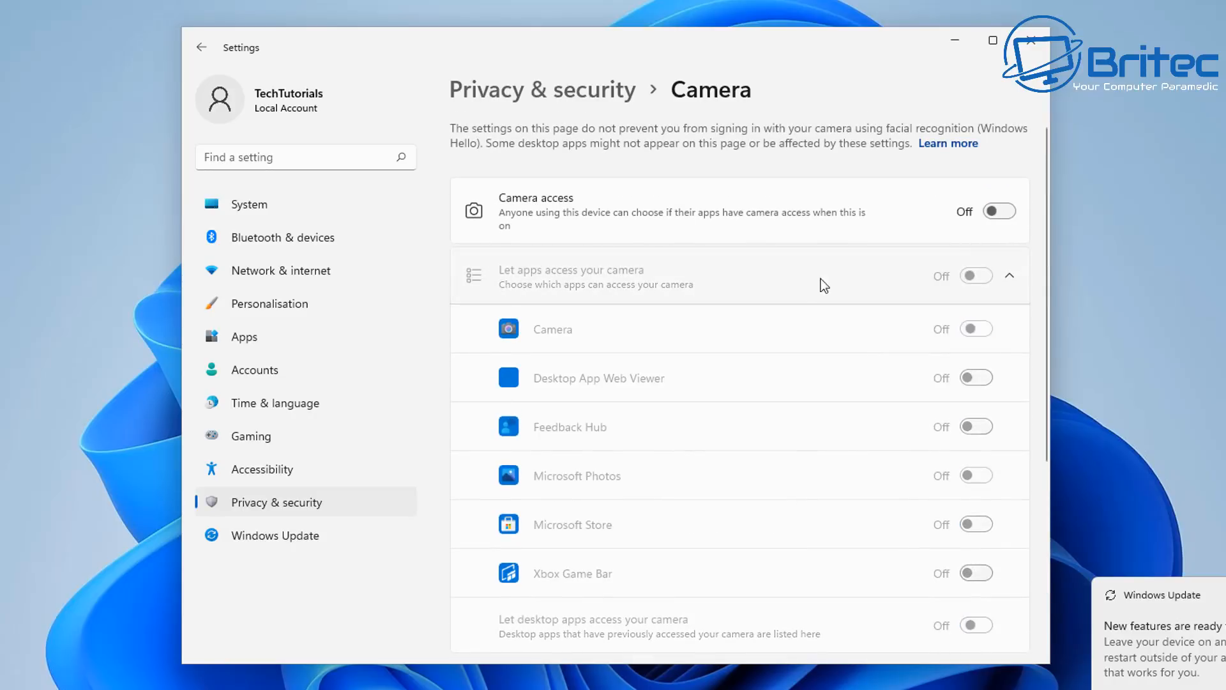
click(201, 47)
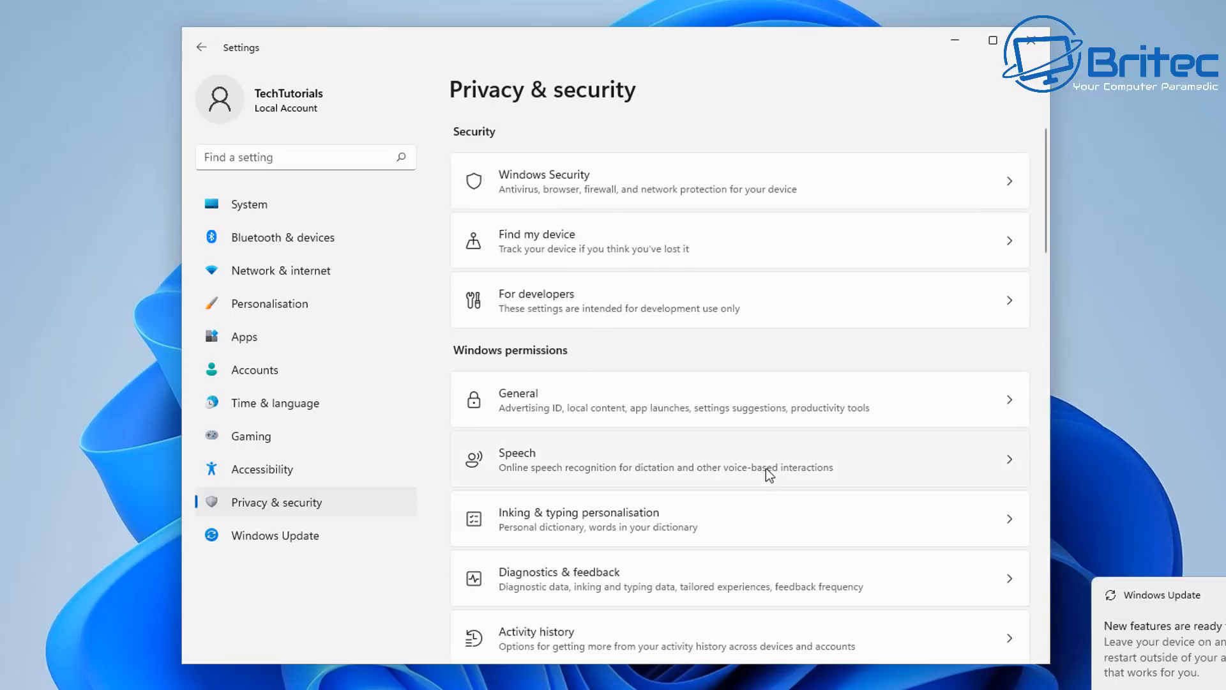
In the Microphone app permissions, turn off microphone access for Cortana, Feedback Hub and Microsoft Photos
scroll(741, 453, down, 7)
scroll(741, 455, down, 3)
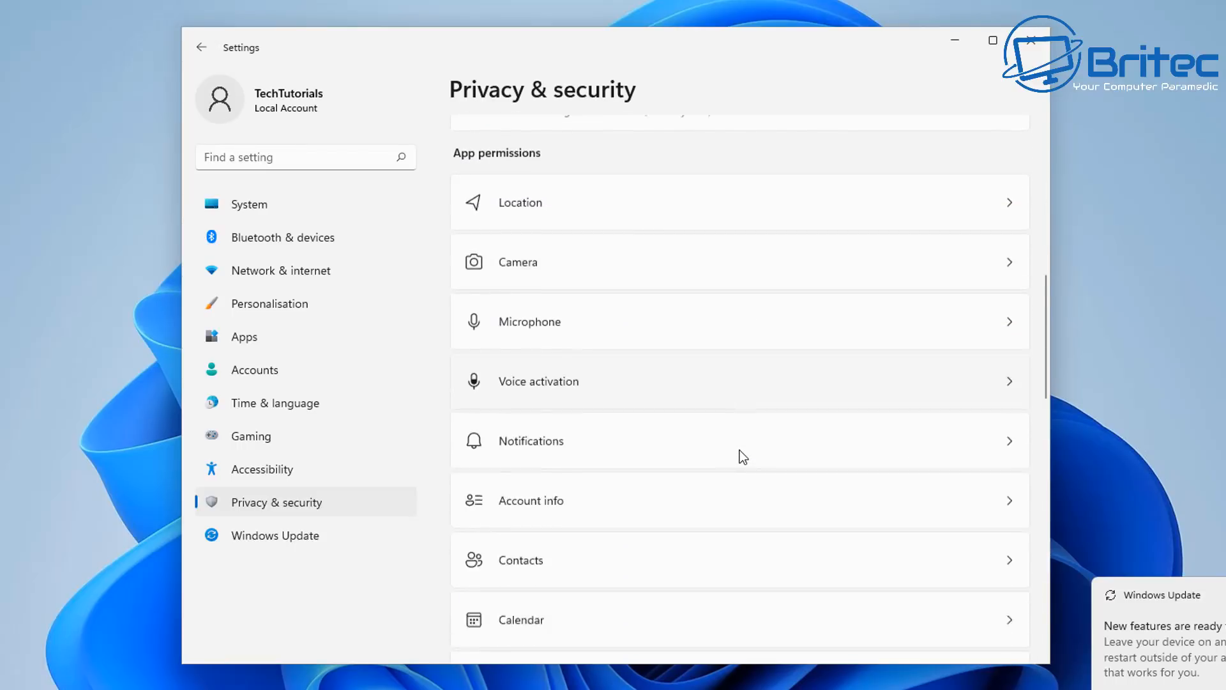
click(583, 334)
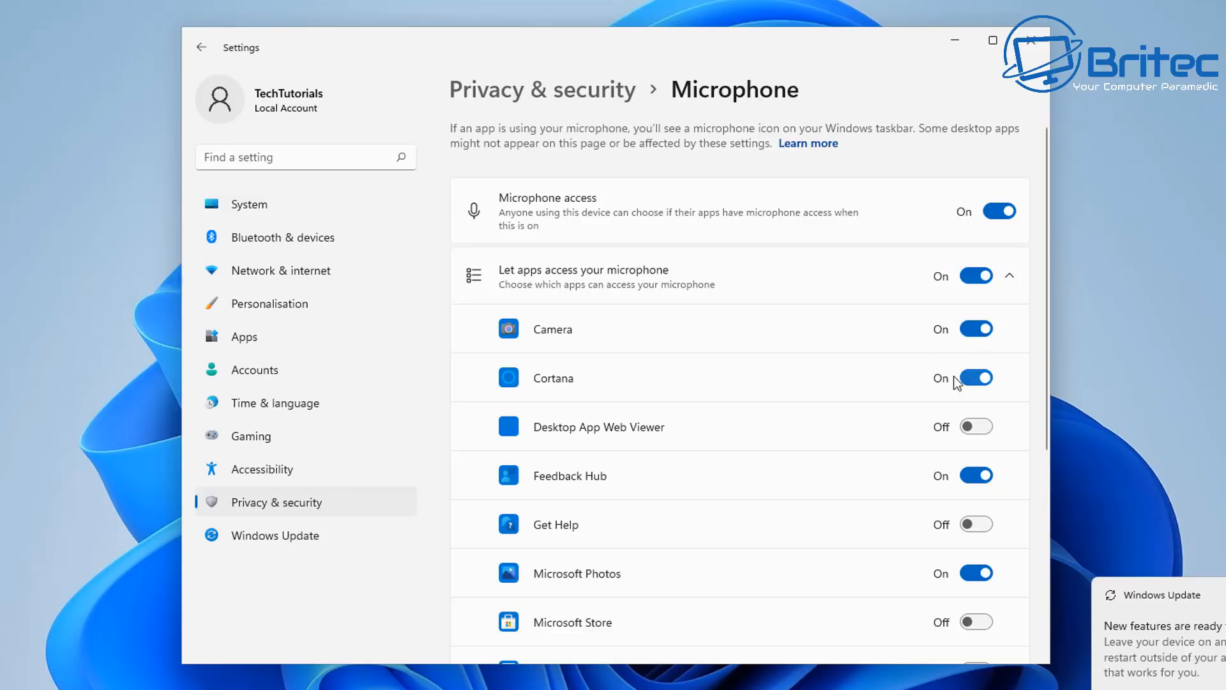
click(971, 378)
click(976, 476)
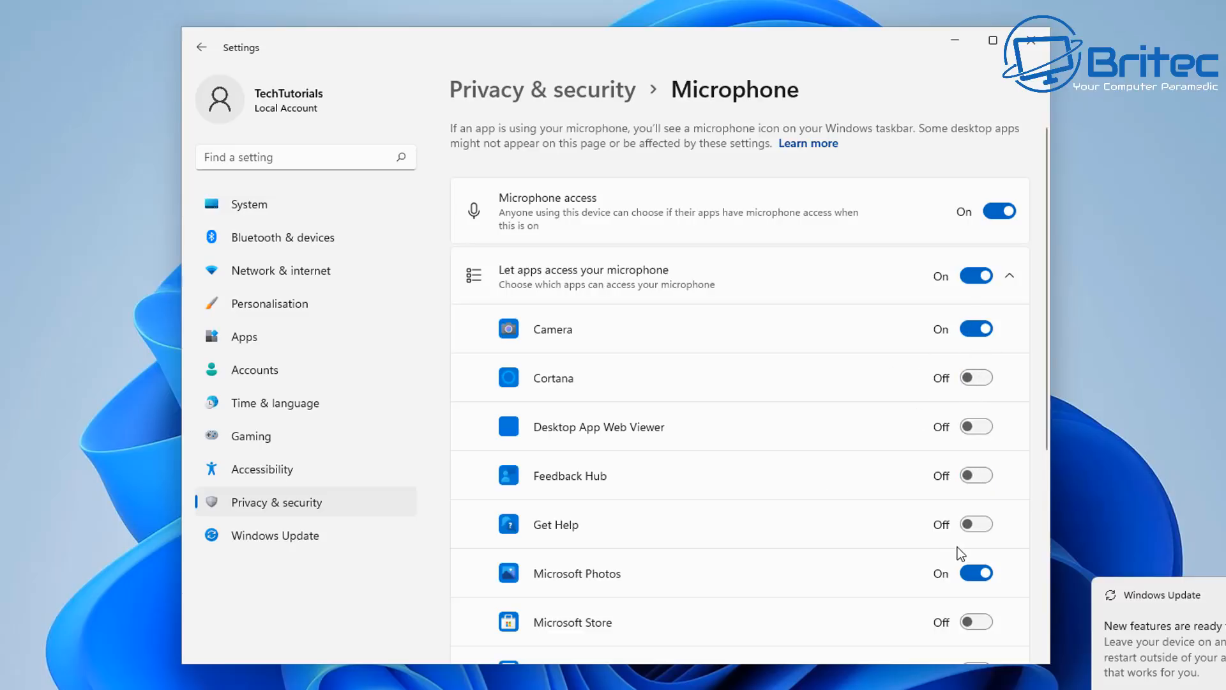
click(975, 573)
Review the remaining microphone access settings and return to the Privacy & security overview
scroll(833, 552, down, 2)
scroll(856, 549, down, 3)
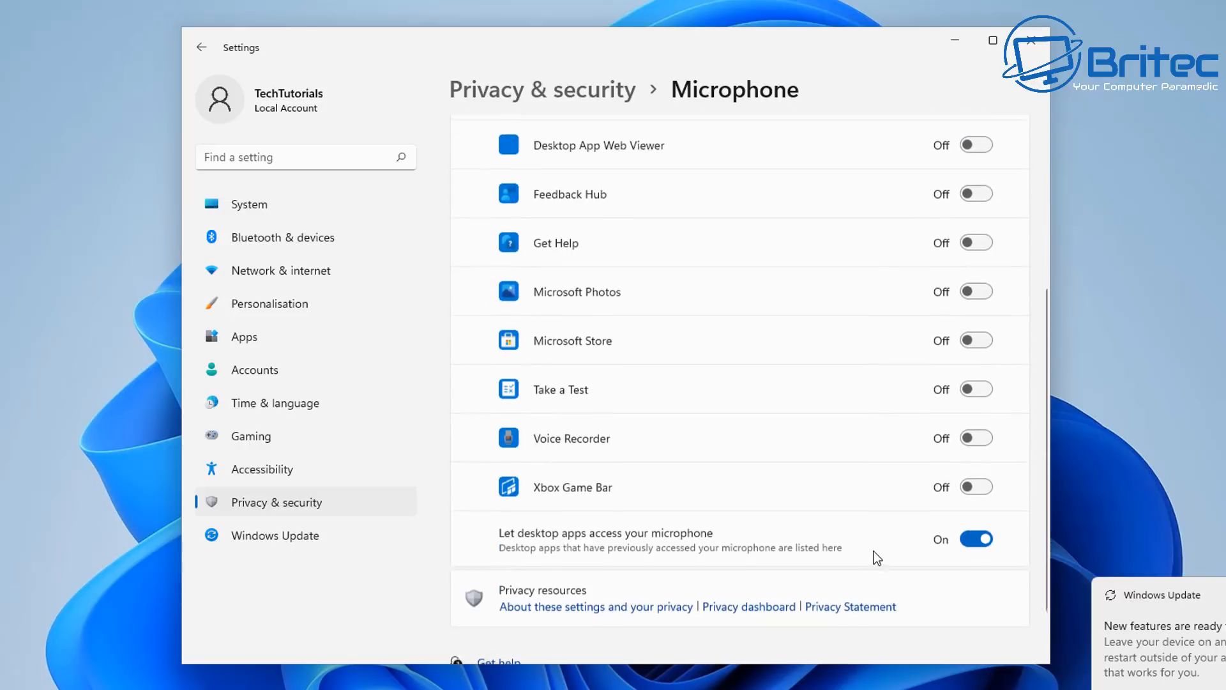
scroll(926, 492, up, 4)
scroll(964, 329, up, 2)
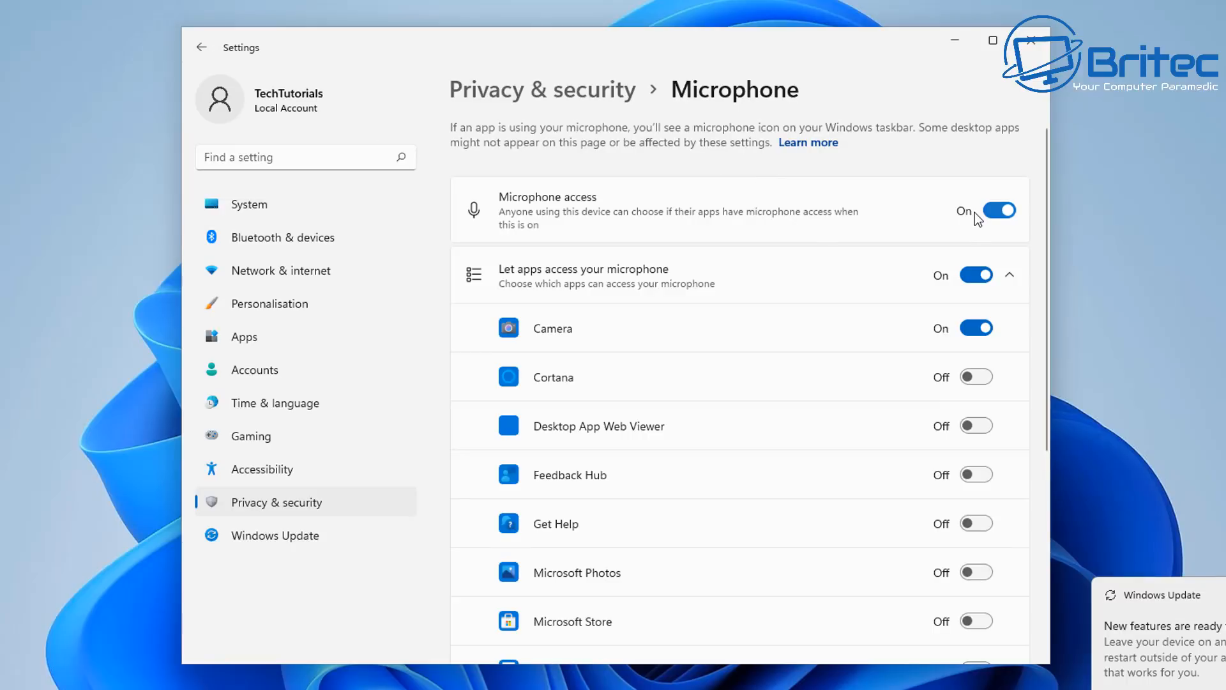
click(202, 49)
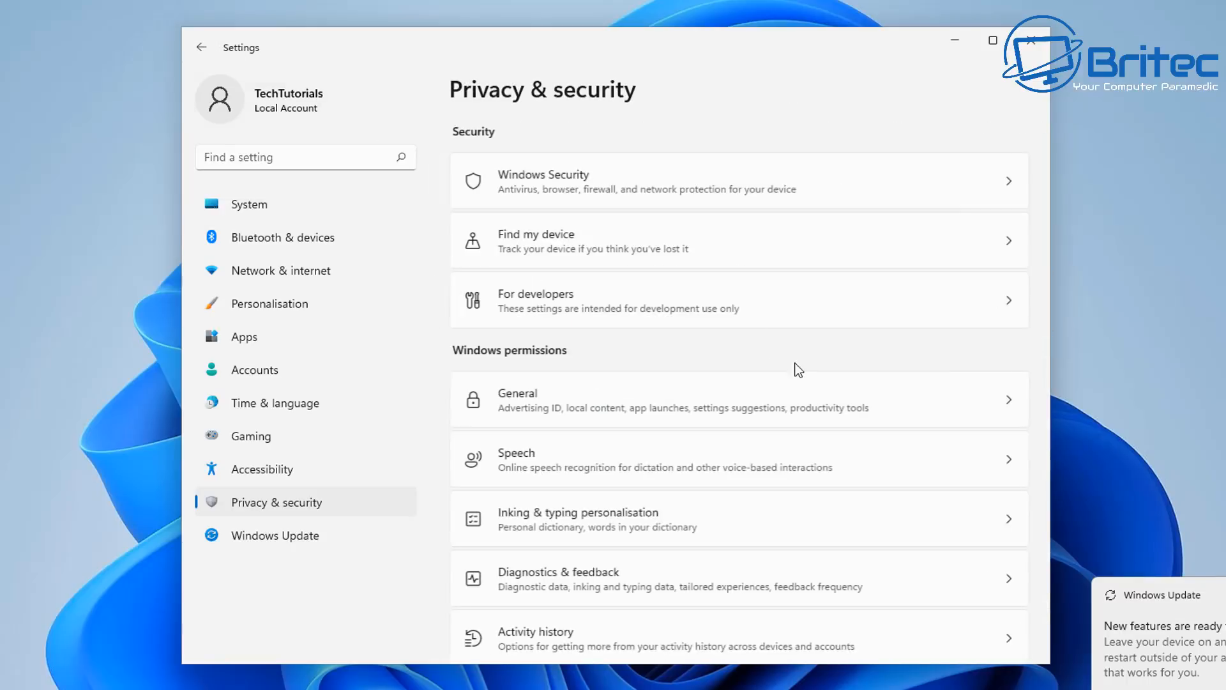
Turn off Phone call access in the app permissions and return to the Privacy & security overview
scroll(796, 377, down, 8)
scroll(797, 394, down, 4)
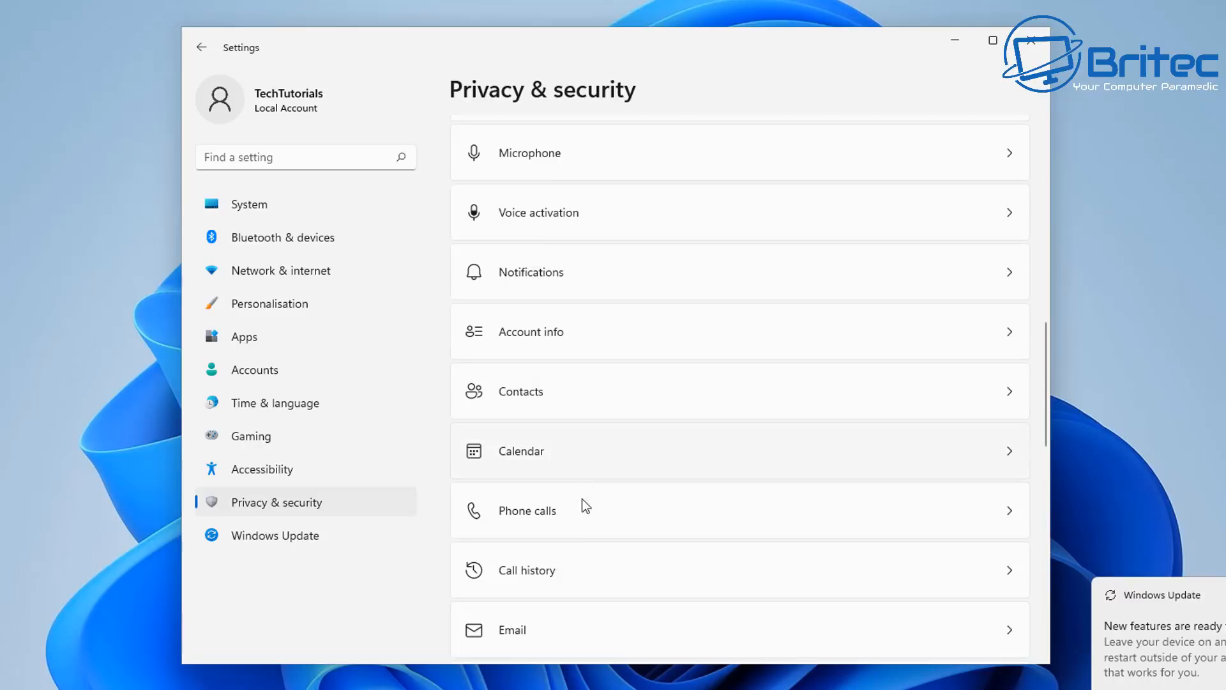
click(590, 511)
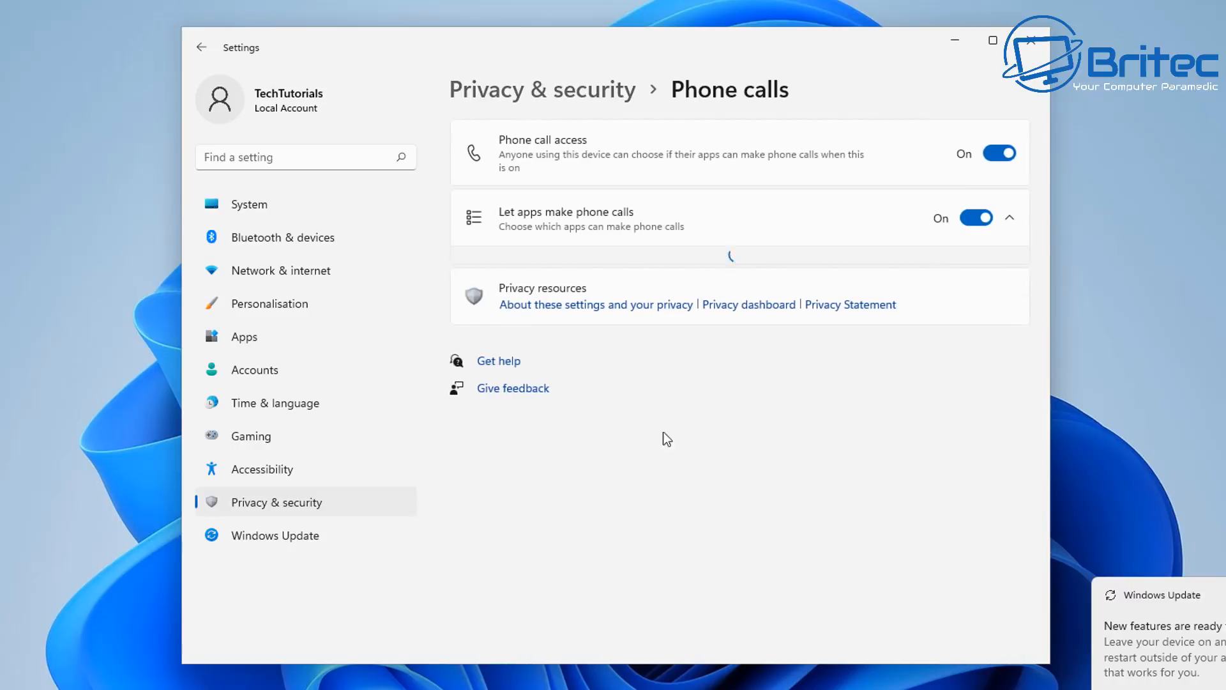
click(1000, 155)
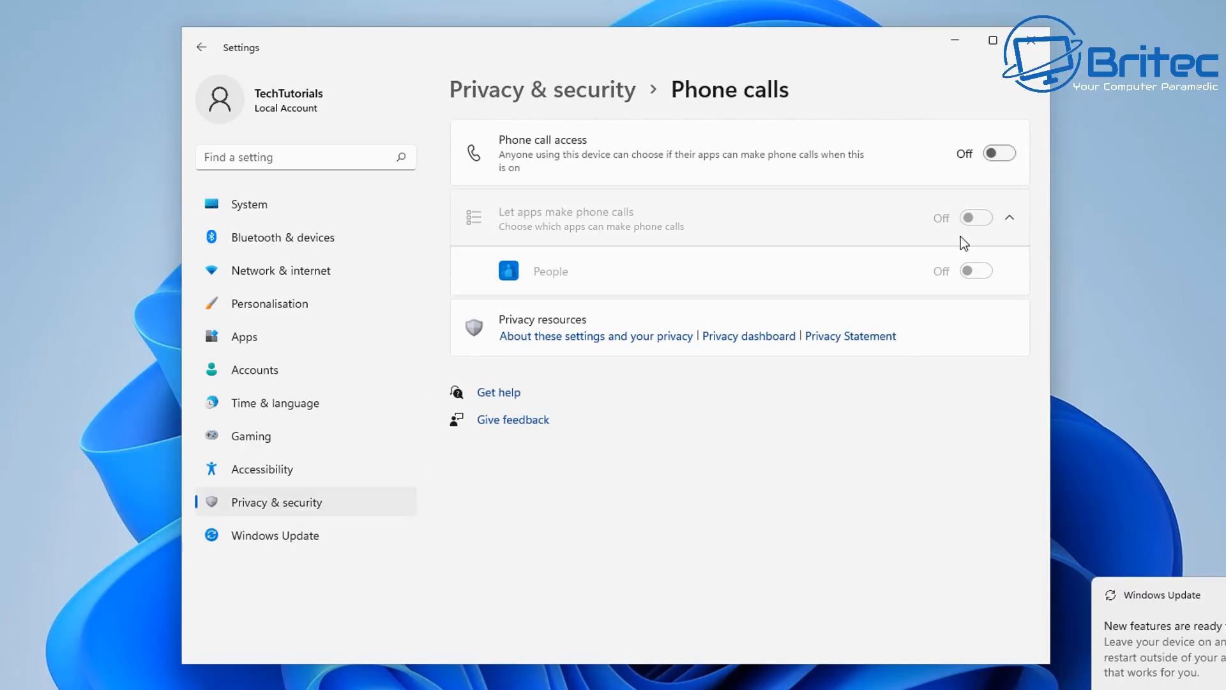
click(202, 47)
scroll(722, 450, down, 14)
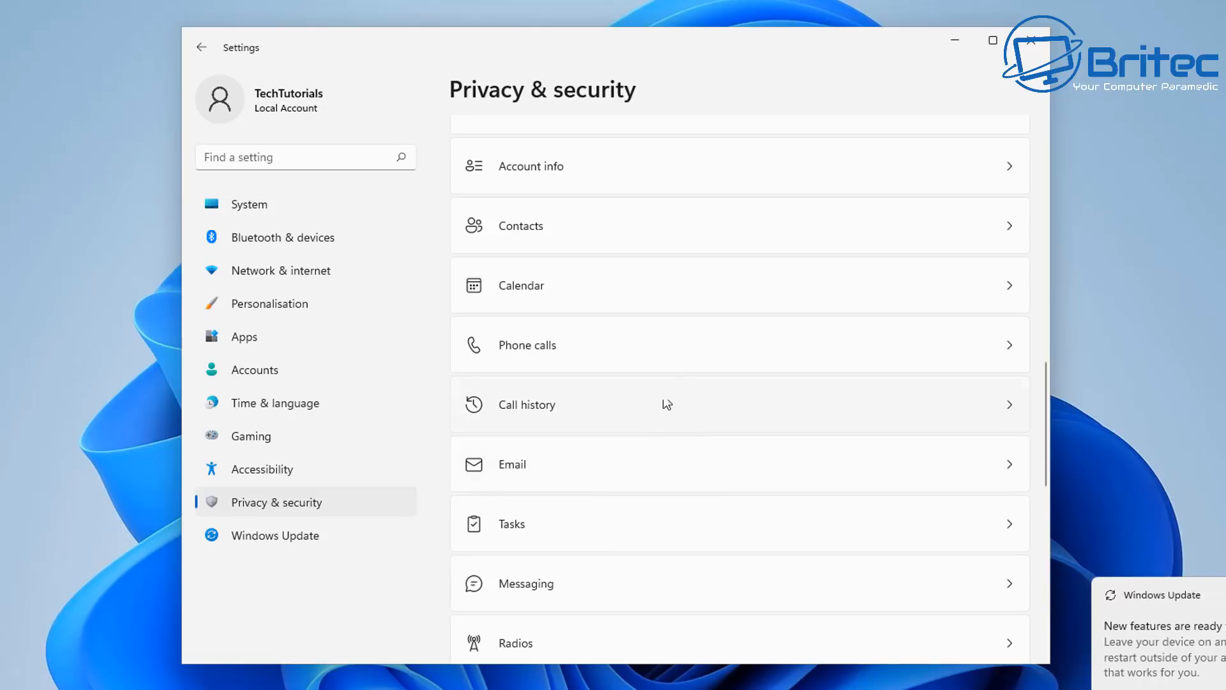
Turn off Calendar access in the app permissions and return to the Privacy & security overview
click(658, 305)
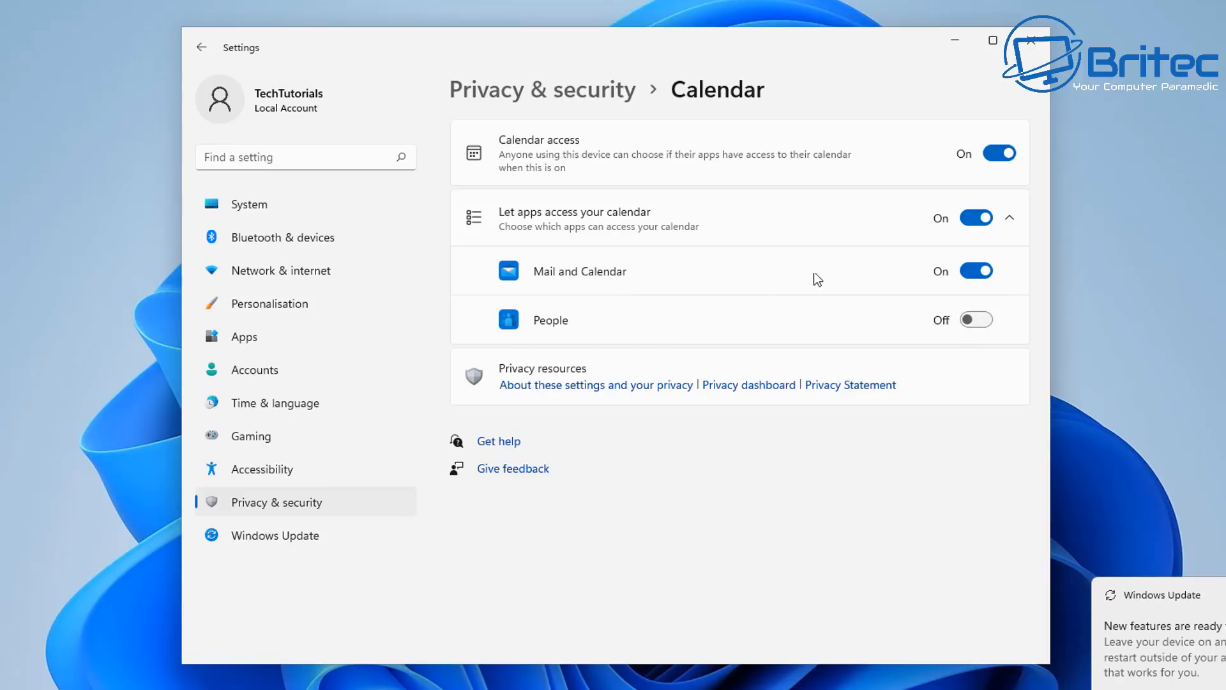
click(995, 155)
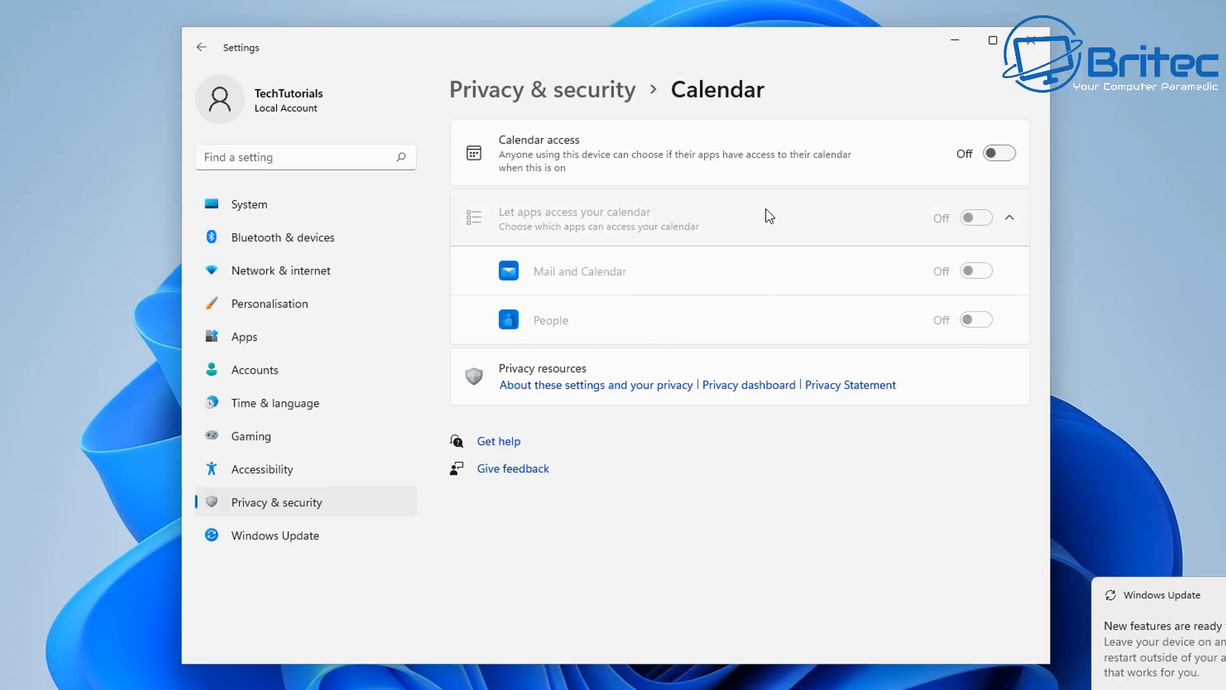
click(201, 48)
Turn off Notification access in the app permissions and return to the Privacy & security overview
scroll(727, 413, down, 10)
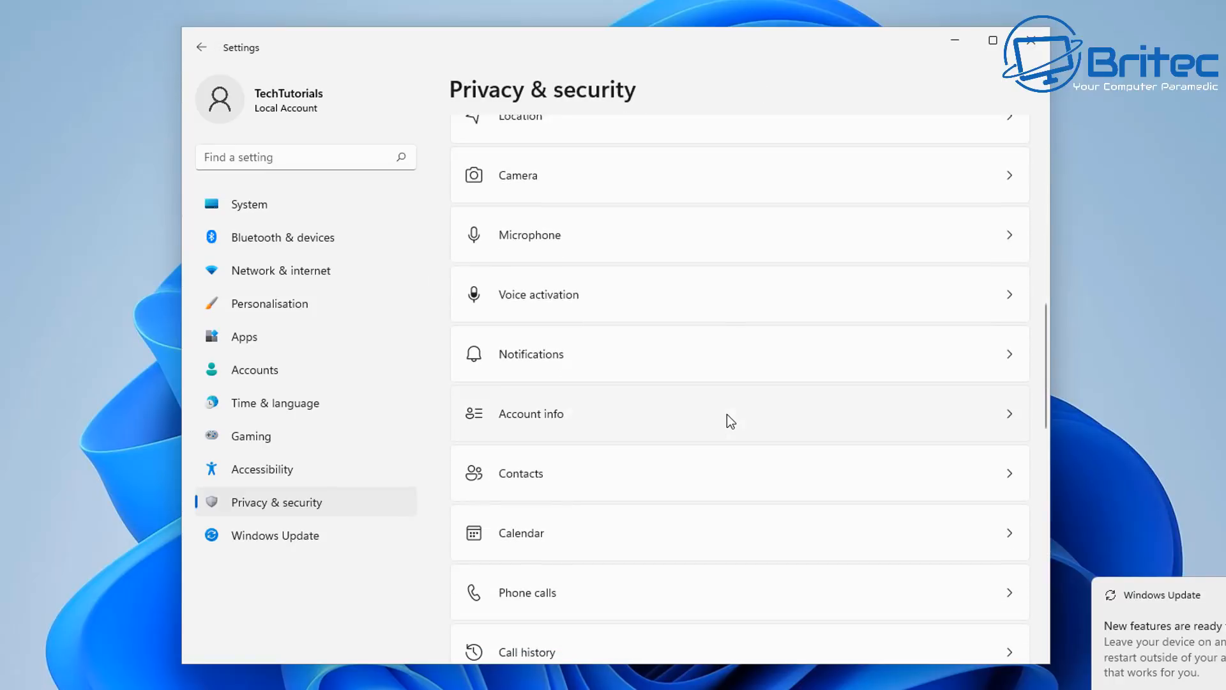
click(635, 358)
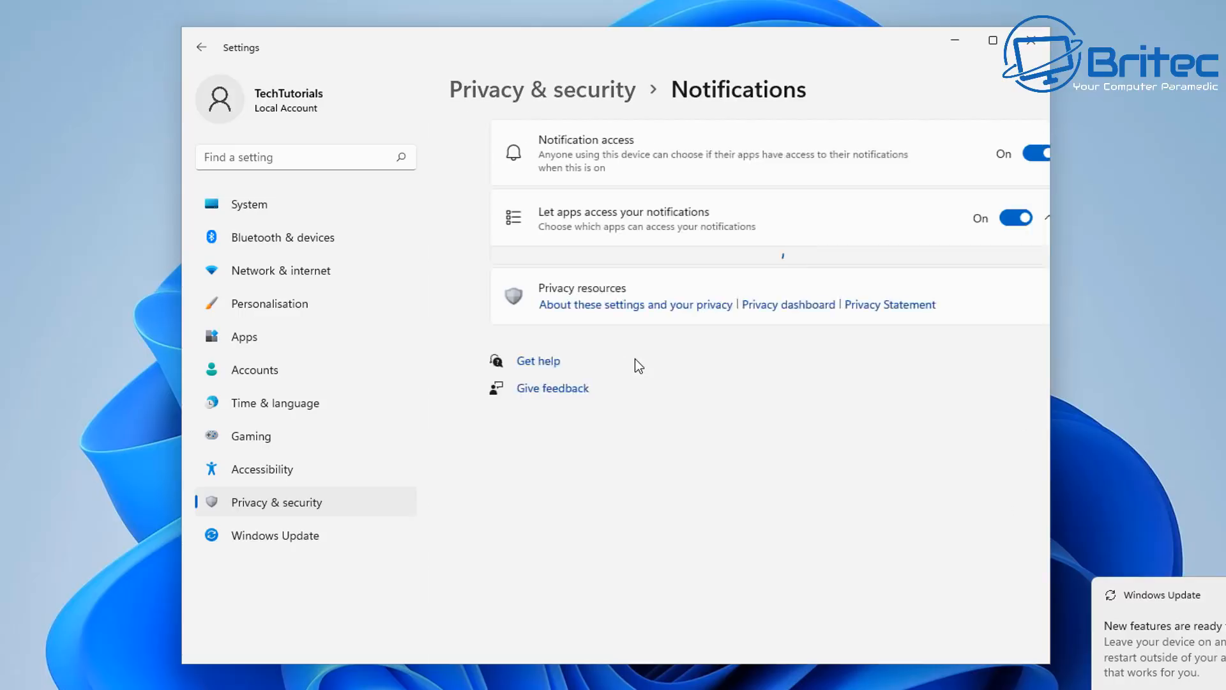
click(993, 157)
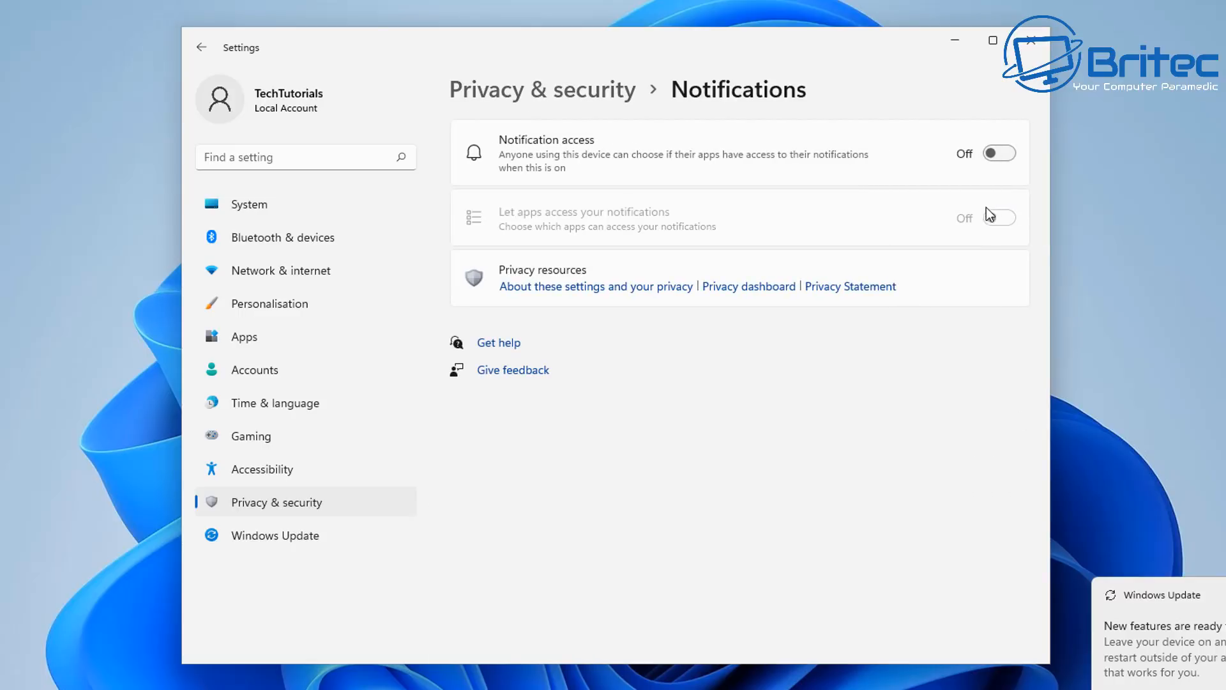
click(202, 47)
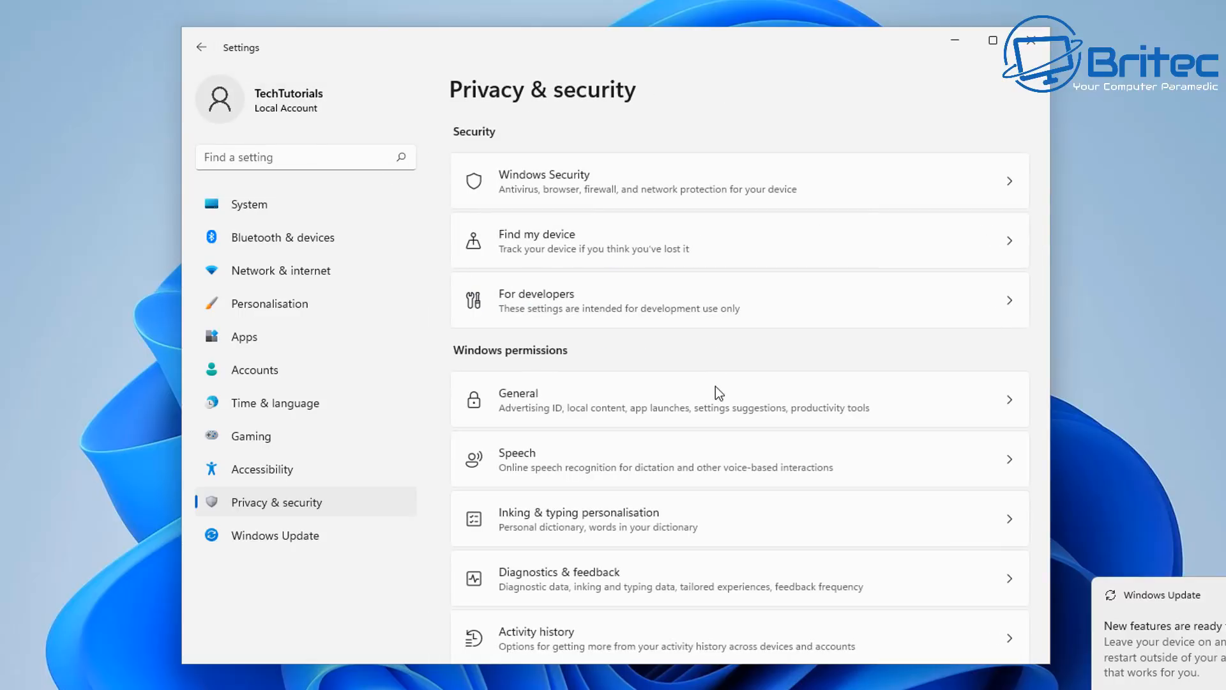
Turn off Contacts access in the app permissions and return to the Privacy & security overview
scroll(713, 390, down, 3)
scroll(711, 392, down, 10)
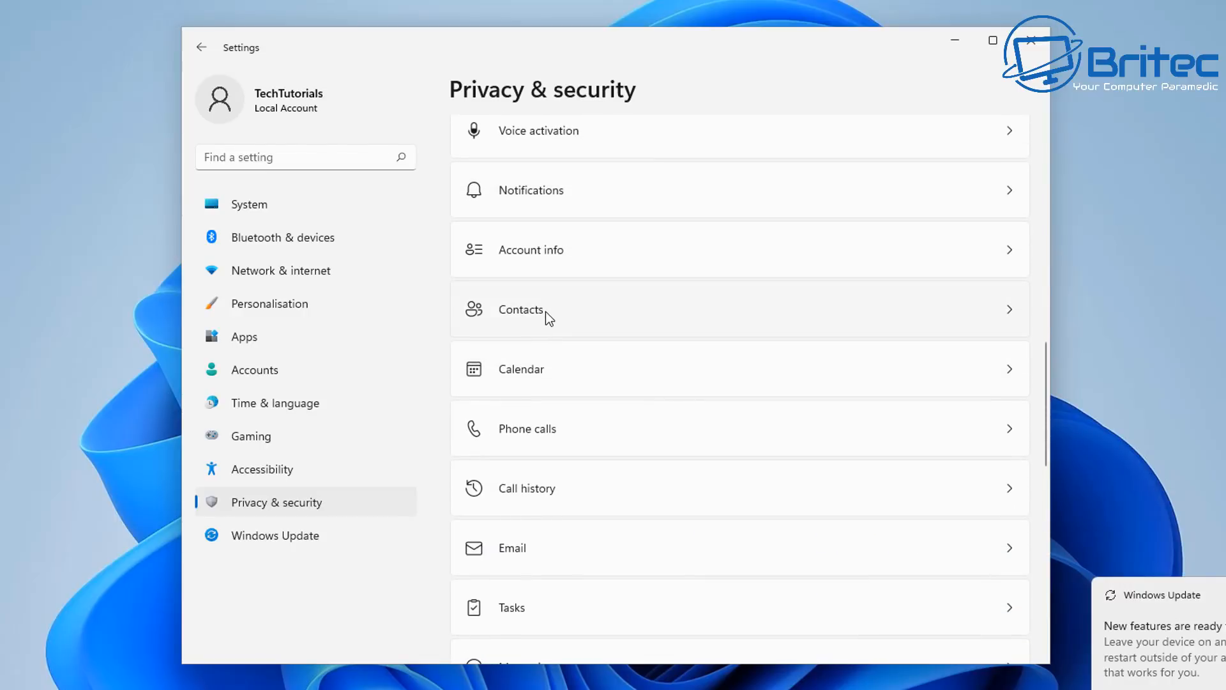
click(546, 312)
click(998, 155)
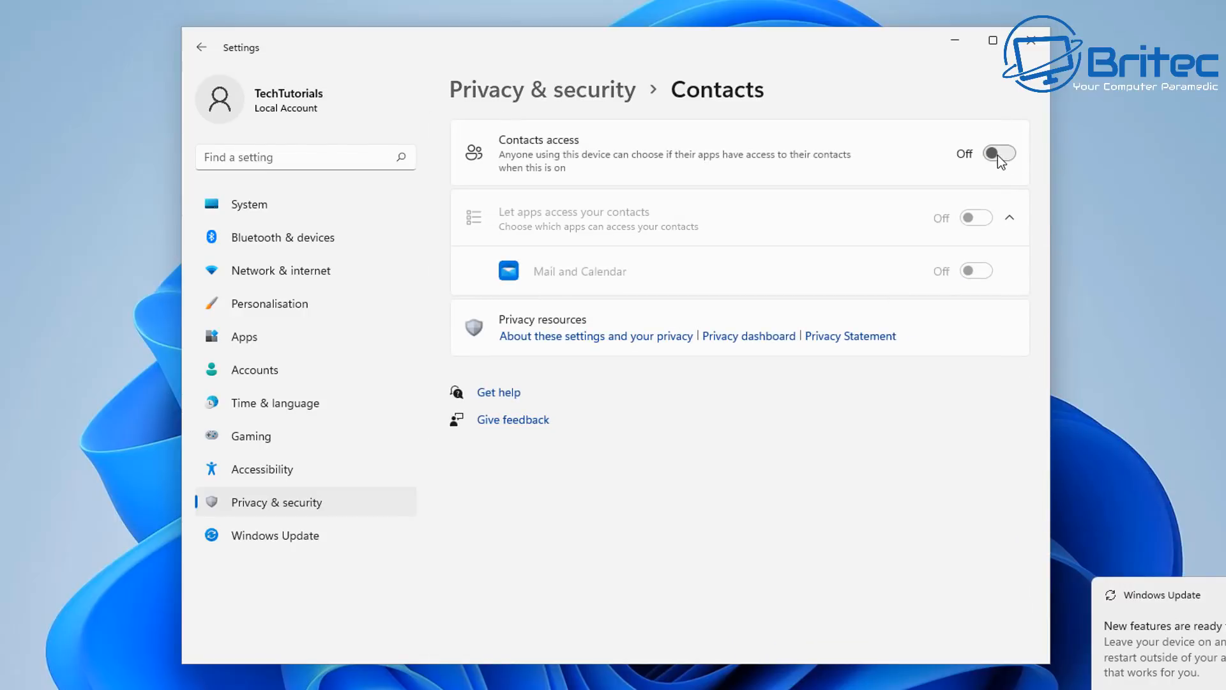
click(201, 48)
Turn off Radio control access in the Radios app permissions and return to the Privacy & security overview
scroll(740, 412, down, 4)
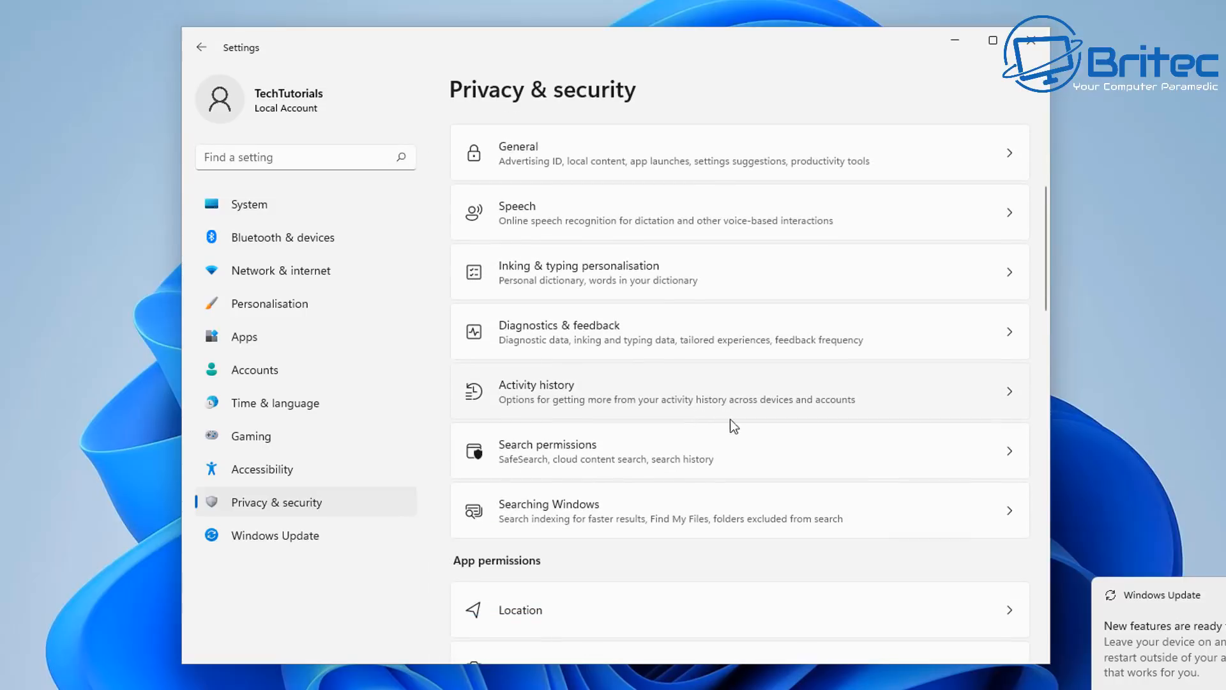
scroll(734, 427, down, 12)
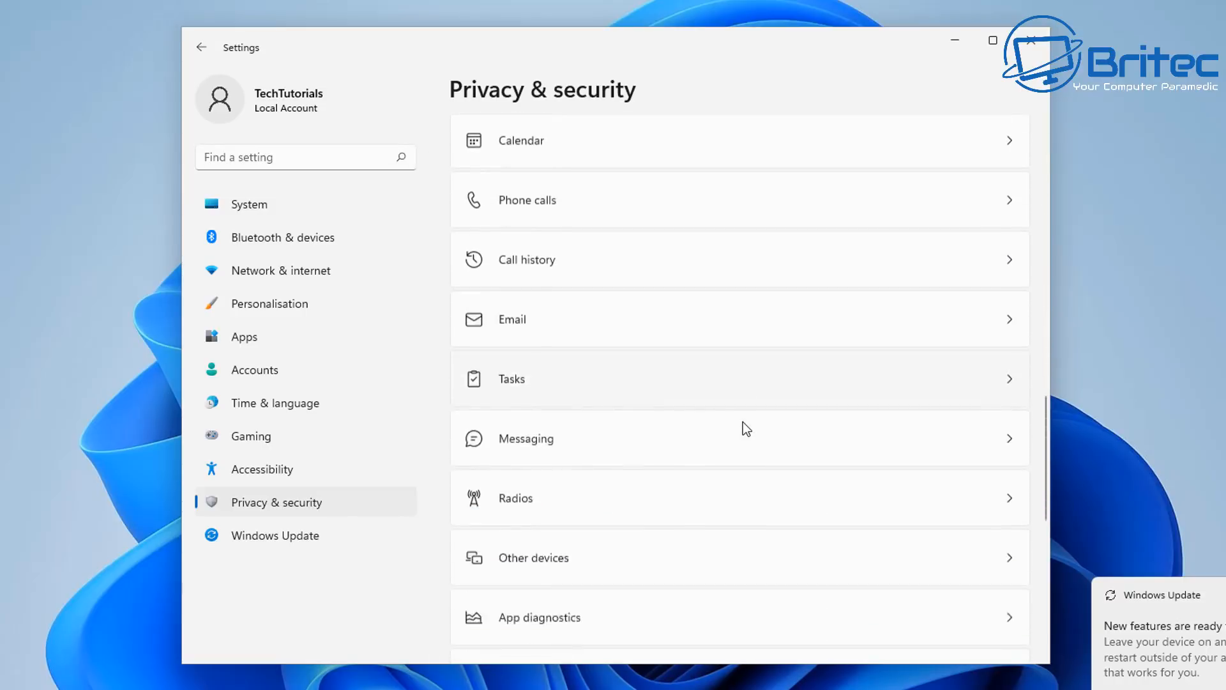
scroll(742, 421, down, 7)
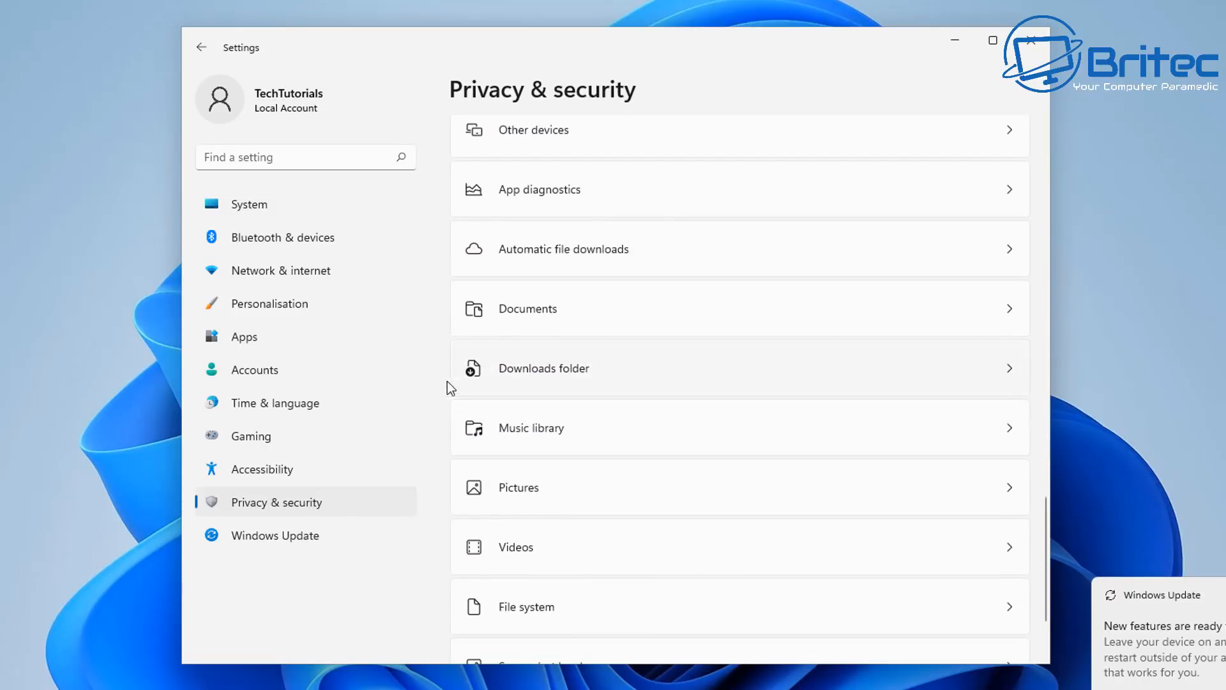
scroll(642, 319, down, 2)
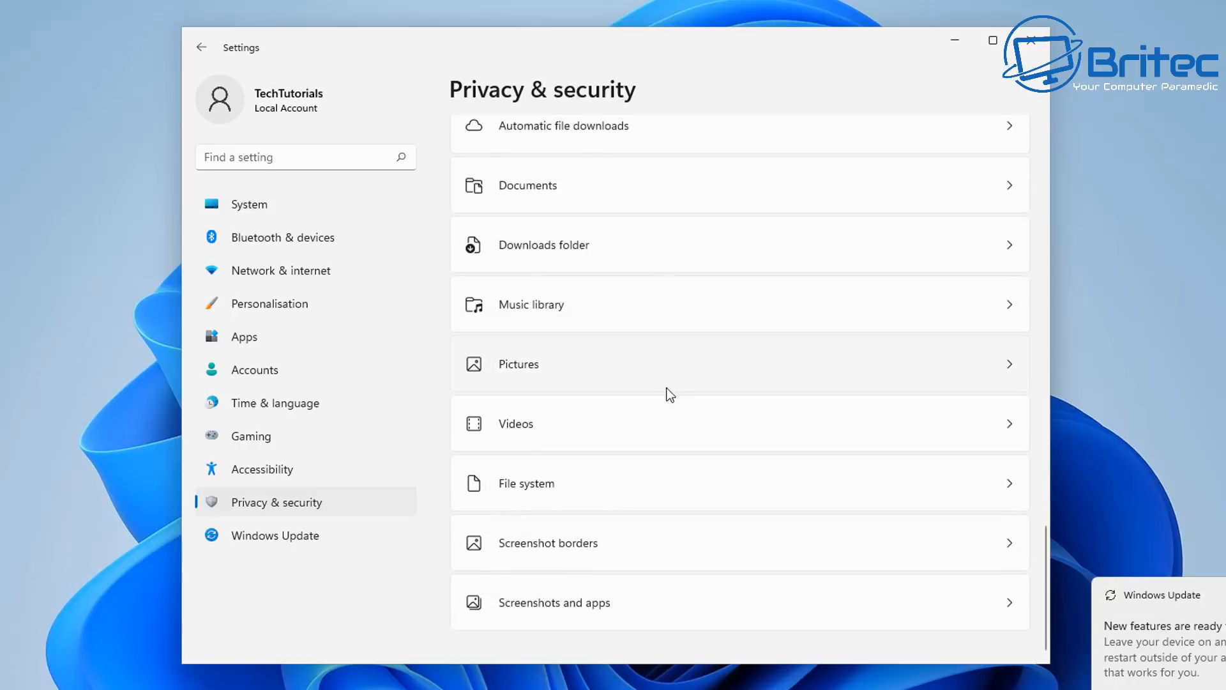
scroll(688, 500, up, 8)
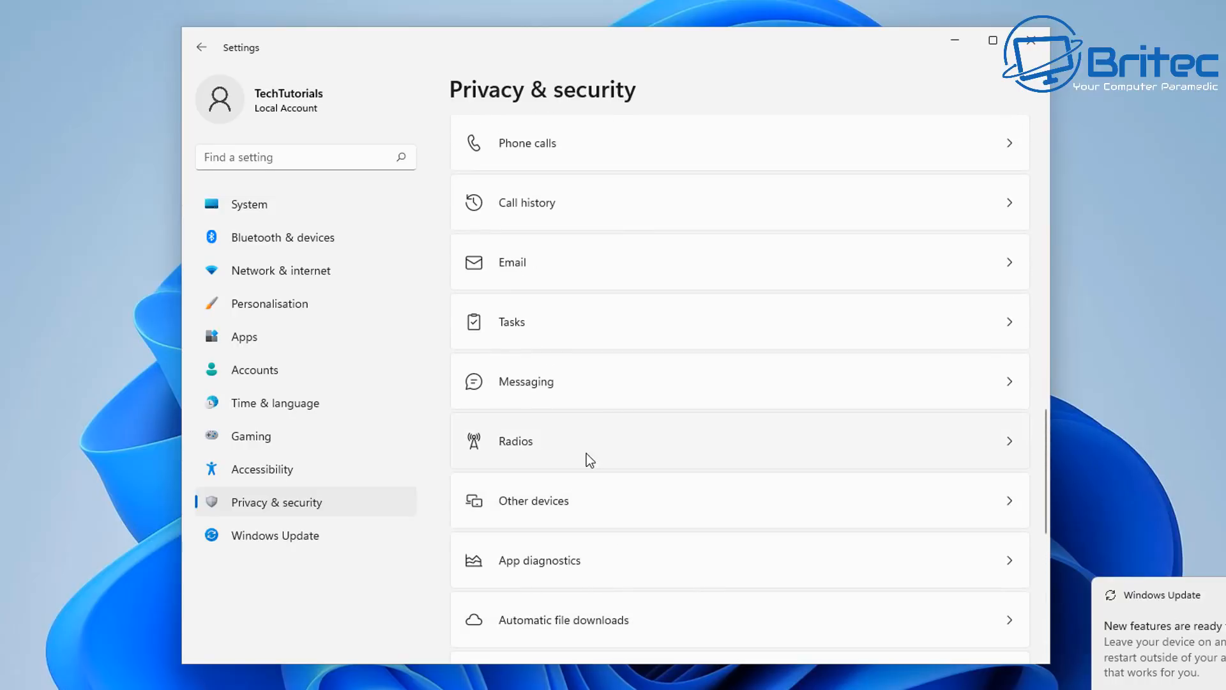
click(607, 441)
click(997, 152)
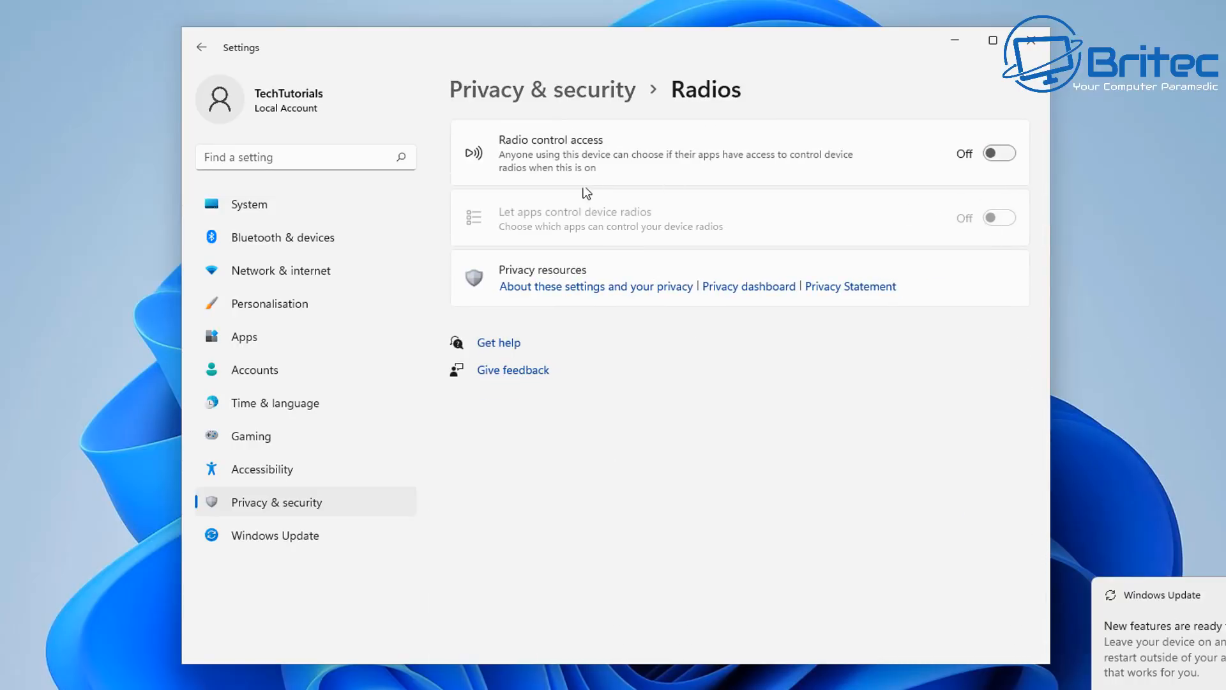
click(206, 50)
Leave Privacy & security and examine the Windows Update page and its advanced options
scroll(645, 459, down, 6)
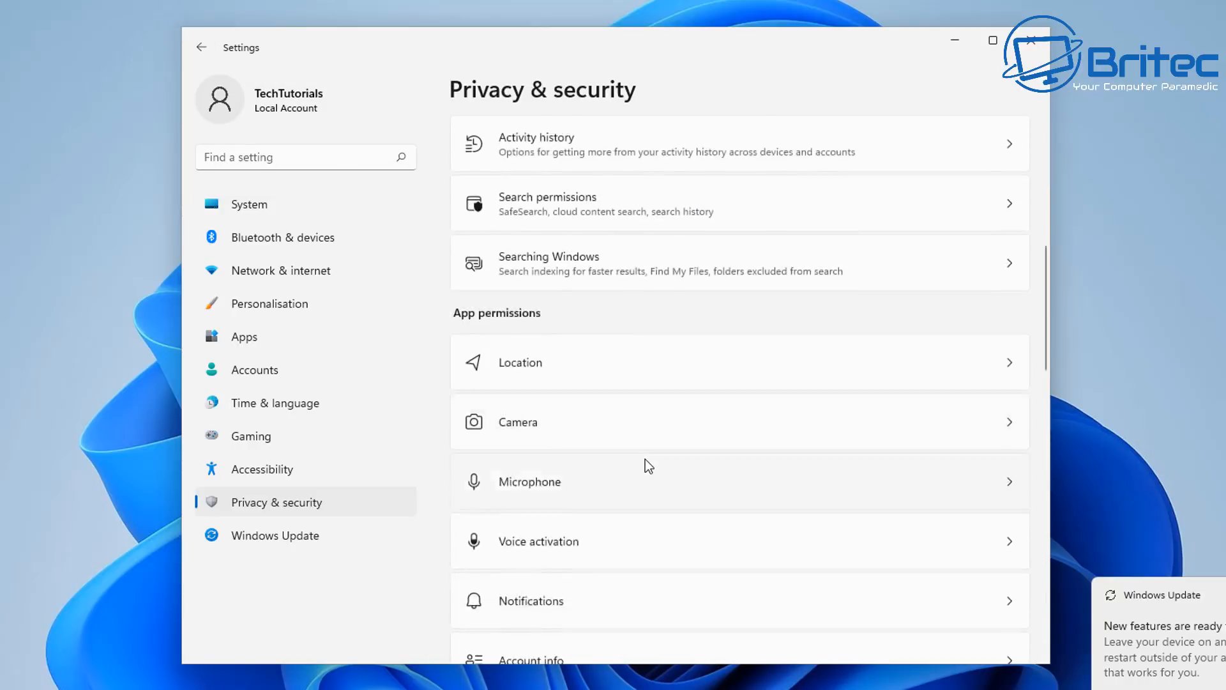
scroll(645, 459, down, 3)
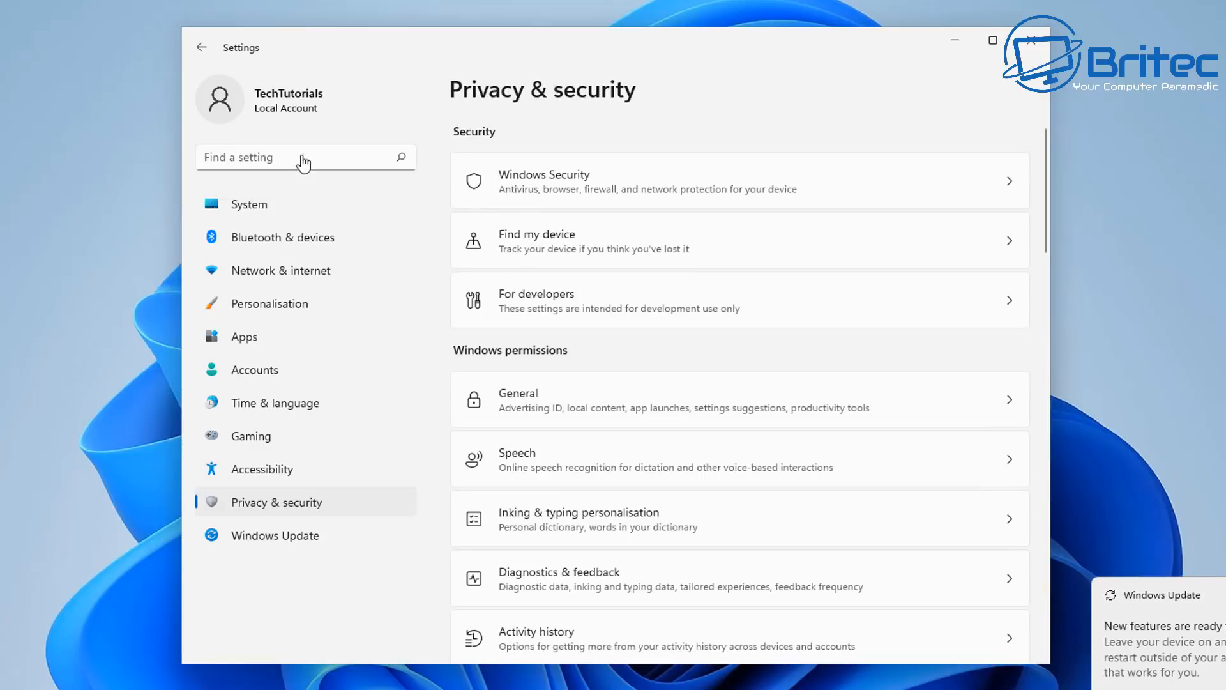
click(205, 46)
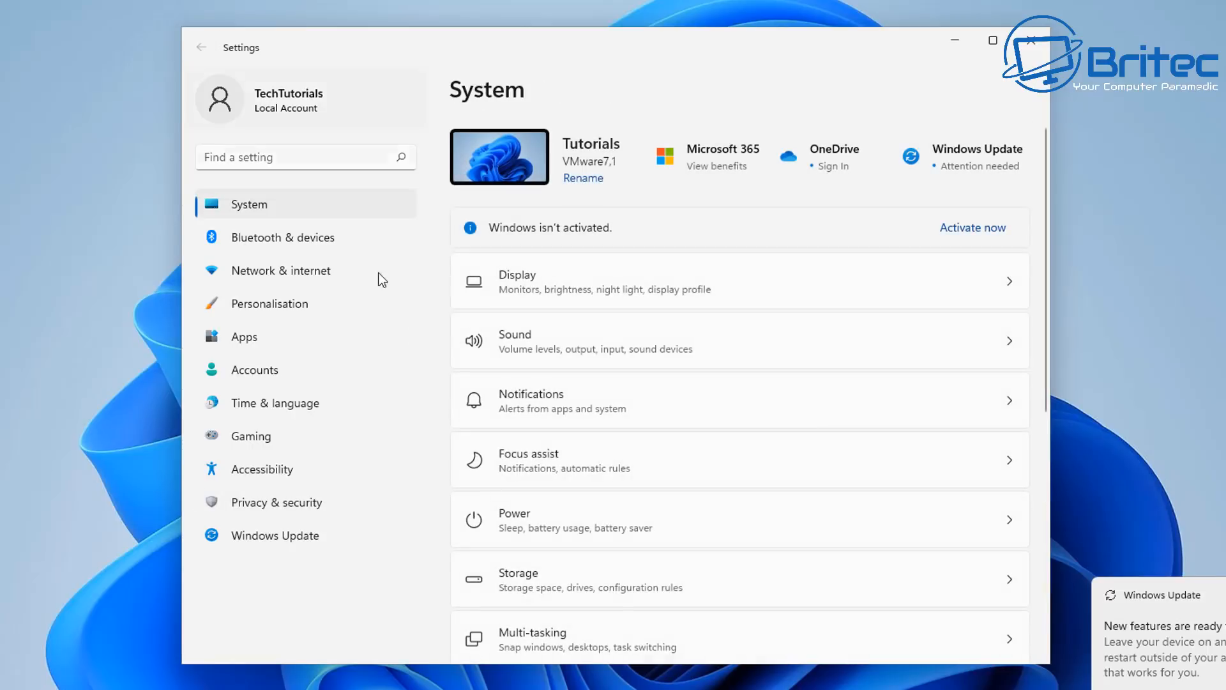
click(288, 533)
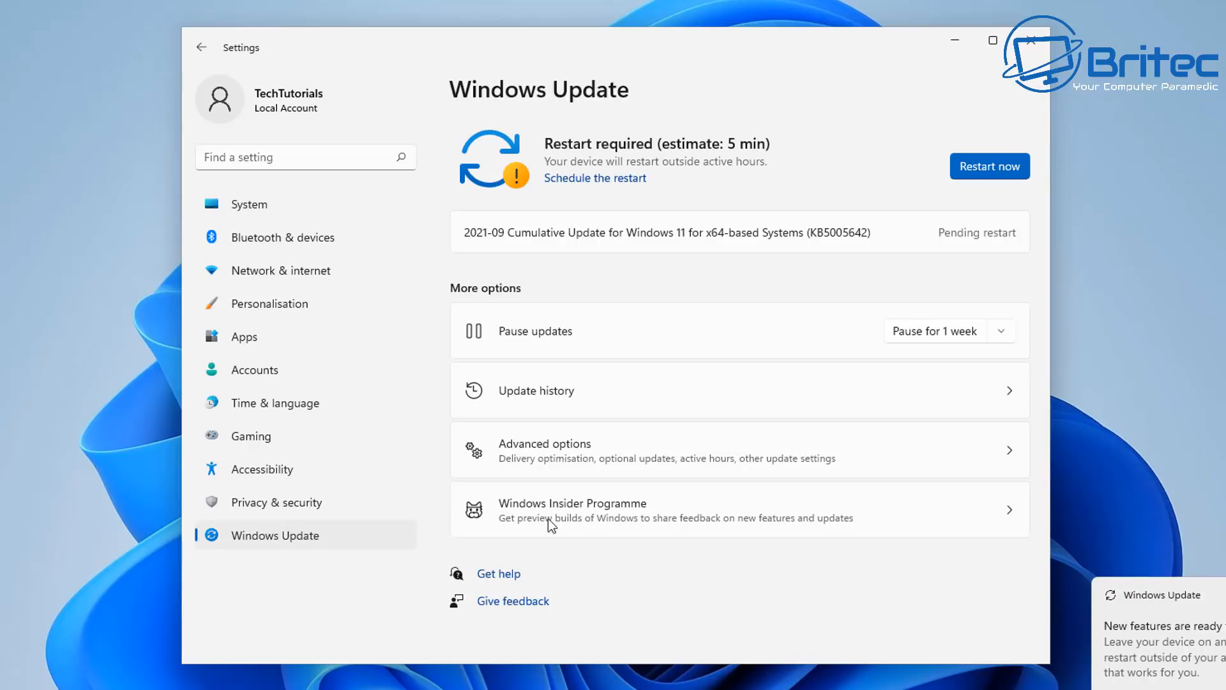
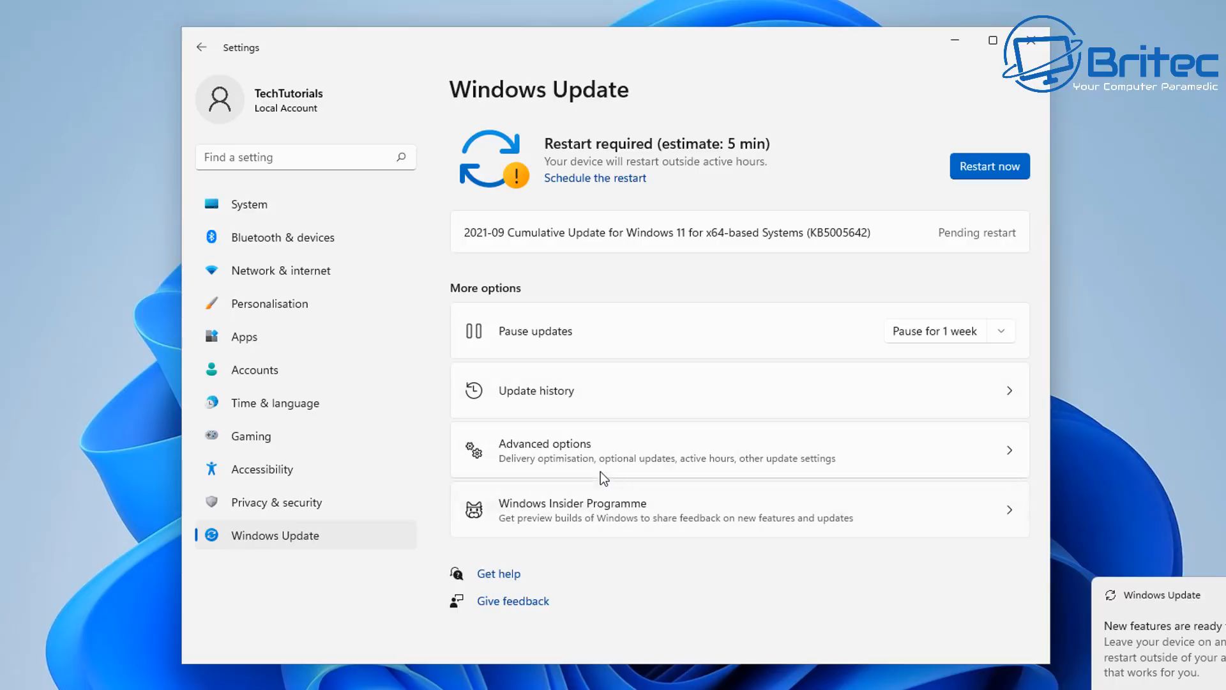
click(596, 454)
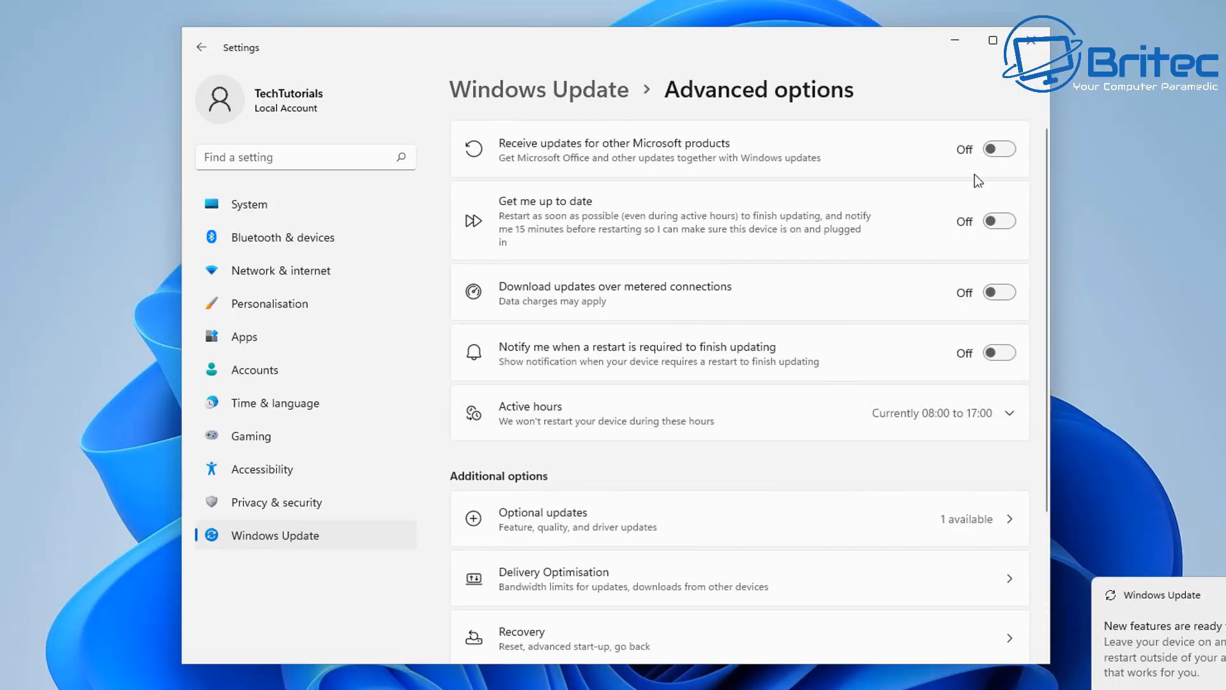
scroll(725, 393, down, 3)
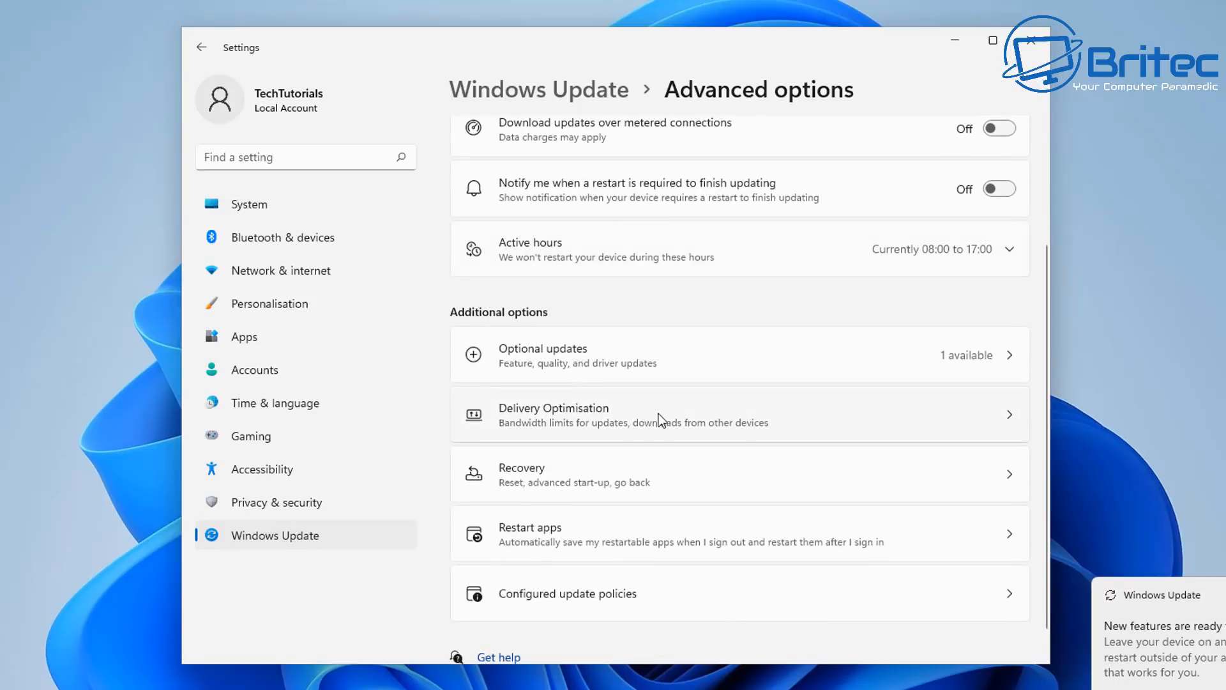
scroll(738, 489, up, 3)
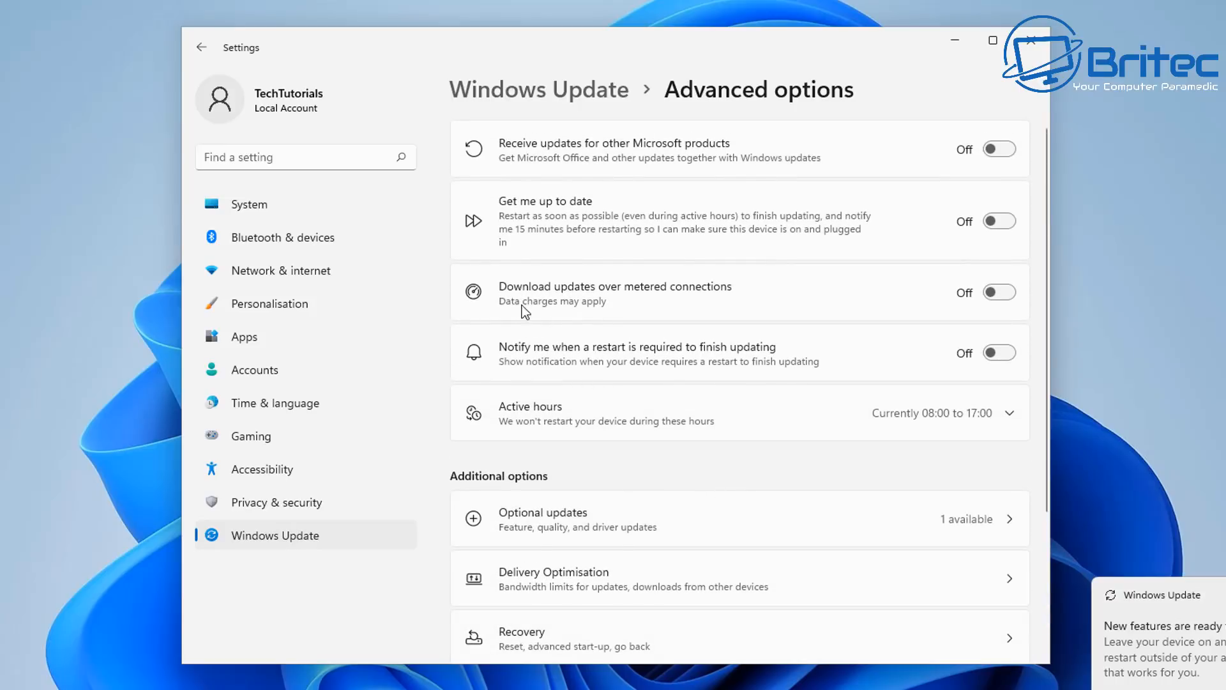
scroll(594, 438, down, 3)
Turn off Allow downloads from other PCs in Delivery Optimisation and return to the advanced update options
click(547, 388)
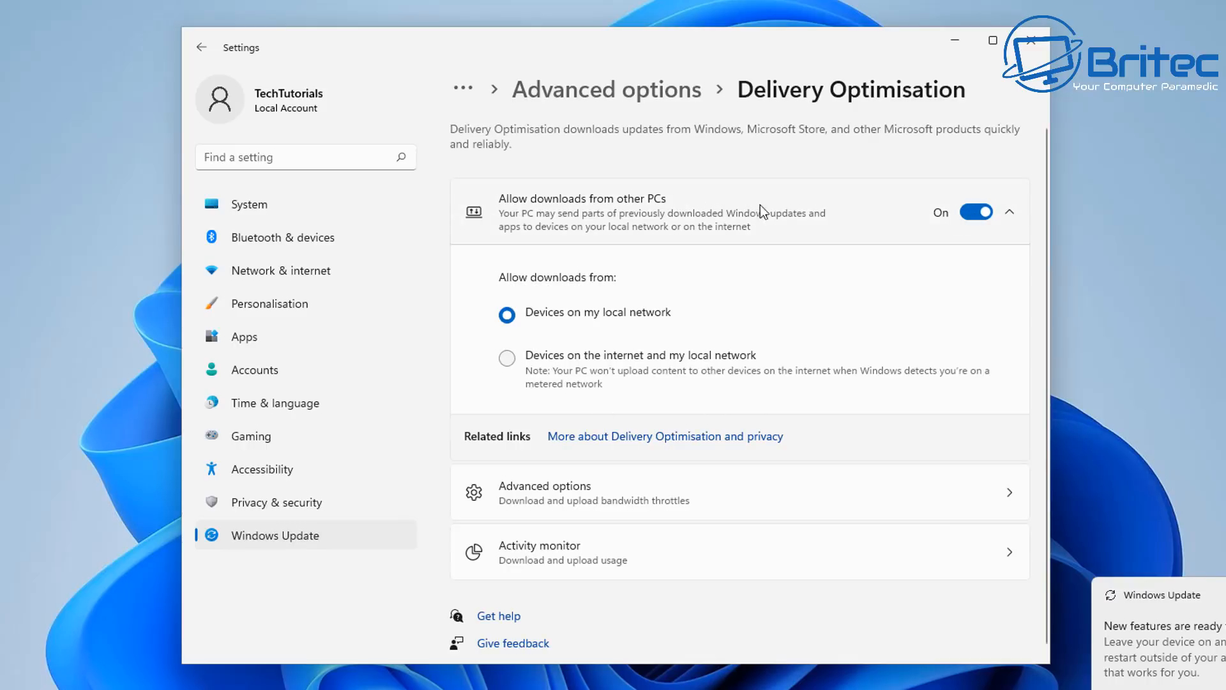
click(968, 214)
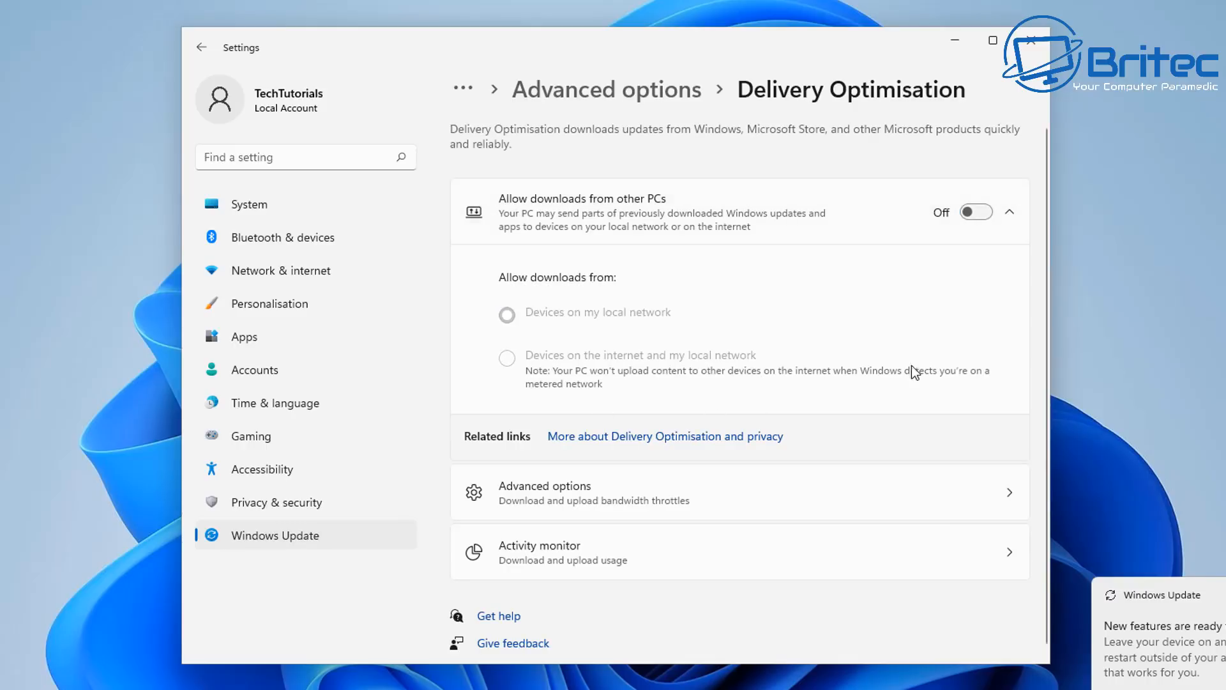
click(201, 51)
Review the remaining advanced update options and the available pause durations on the Windows Update page
scroll(799, 459, down, 3)
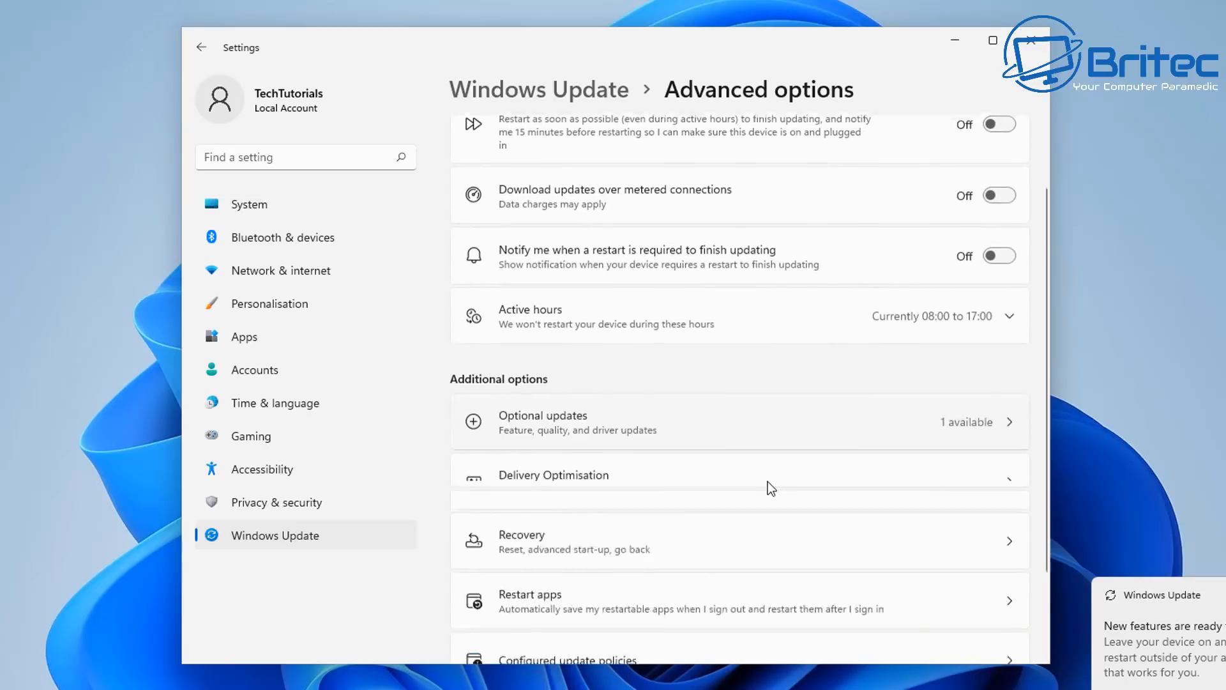
scroll(780, 513, up, 3)
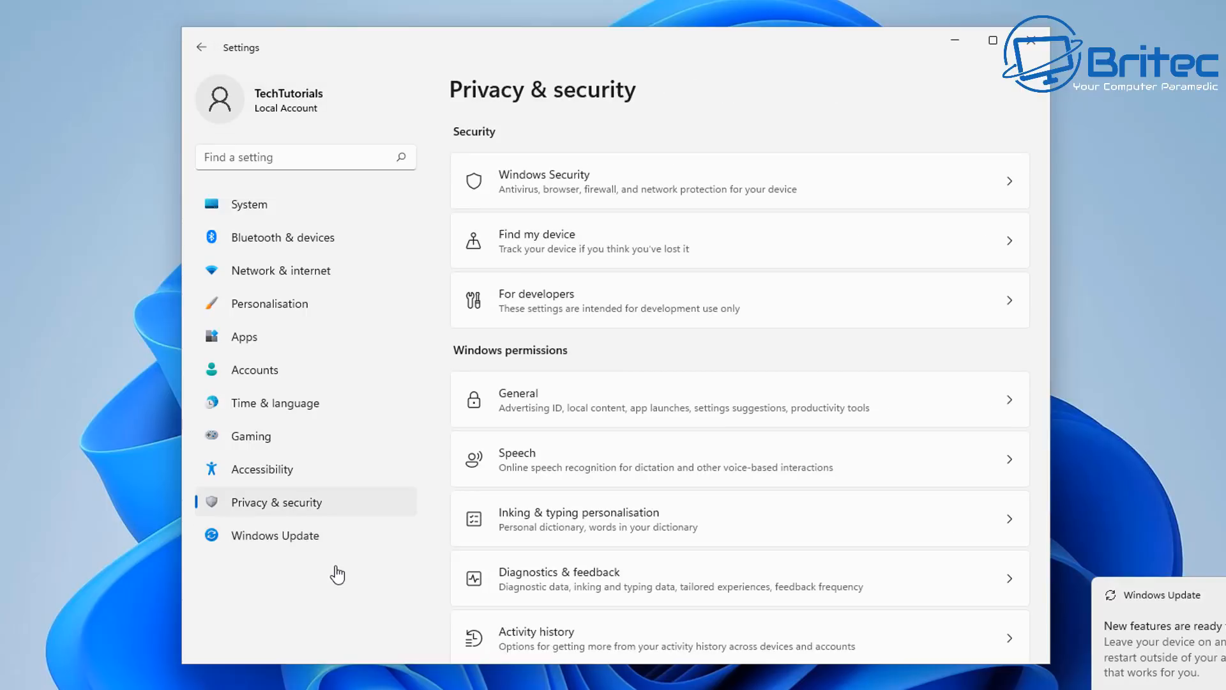
click(281, 548)
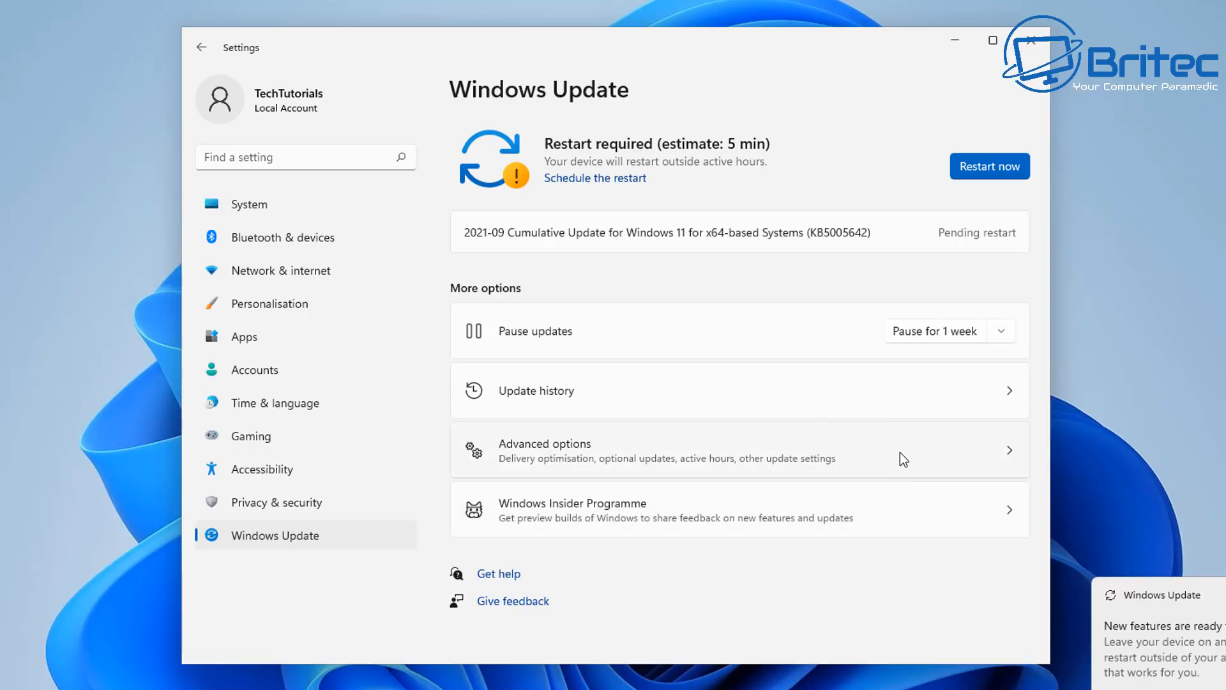
click(1009, 332)
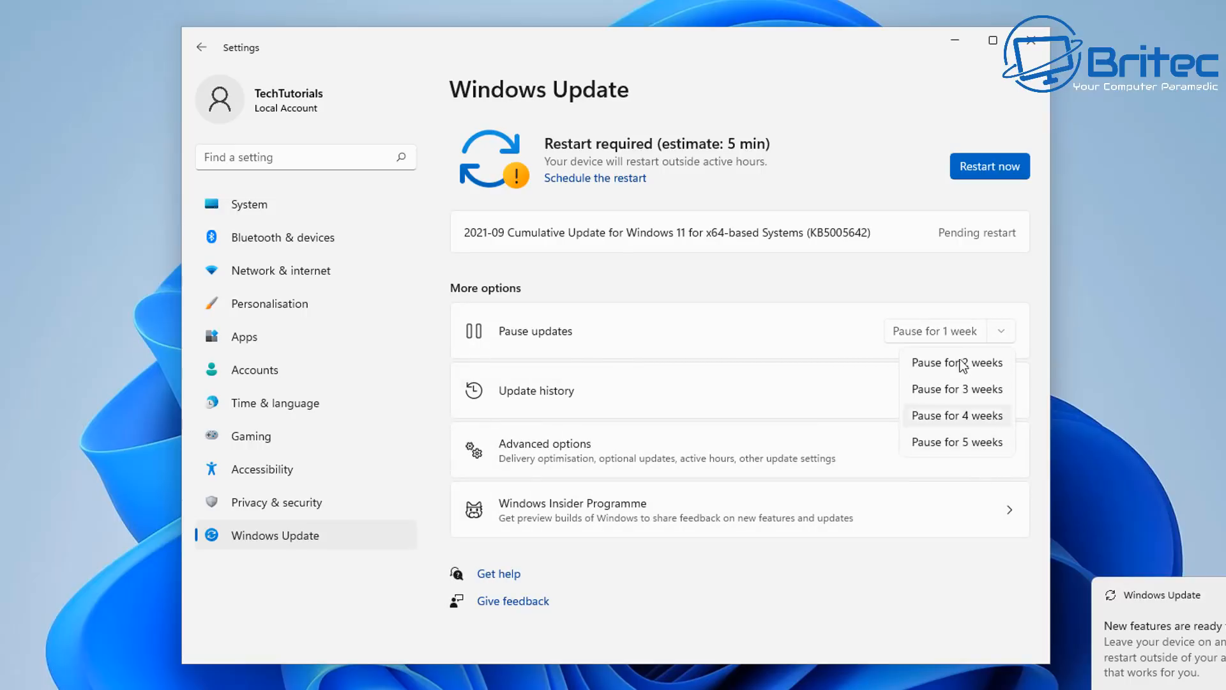
click(723, 337)
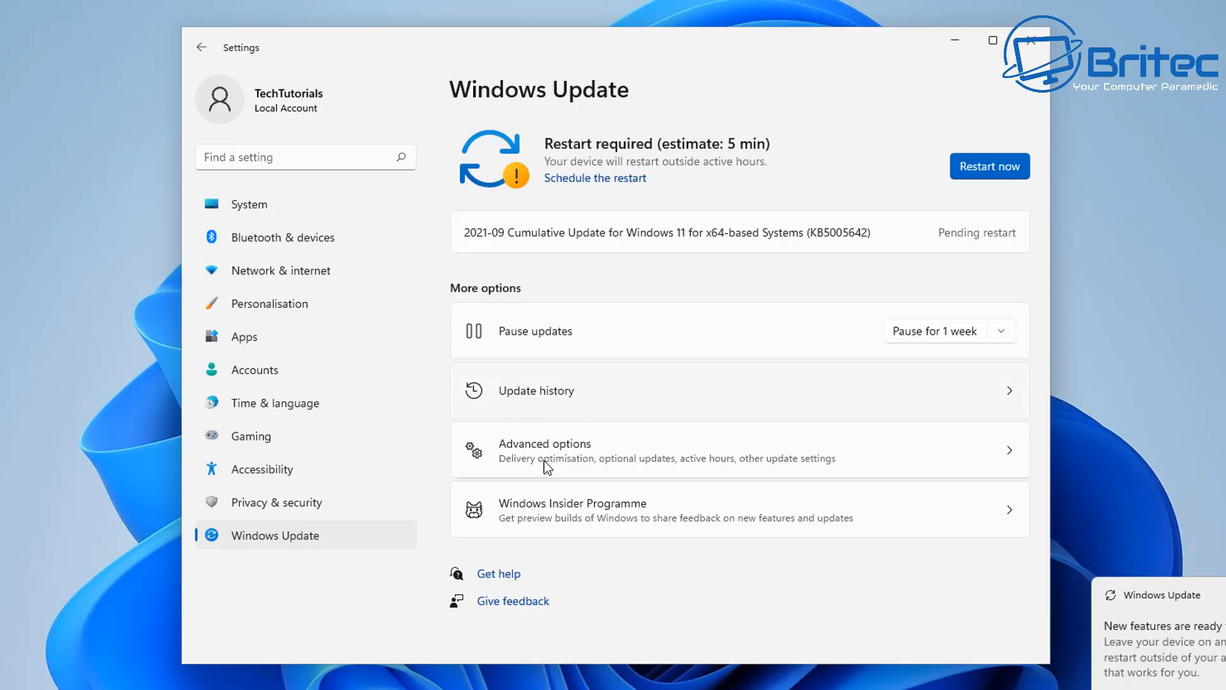
In the Delivery Optimisation settings under Windows Update, turn off Allow downloads from other PCs and return to the Windows Update page
click(573, 446)
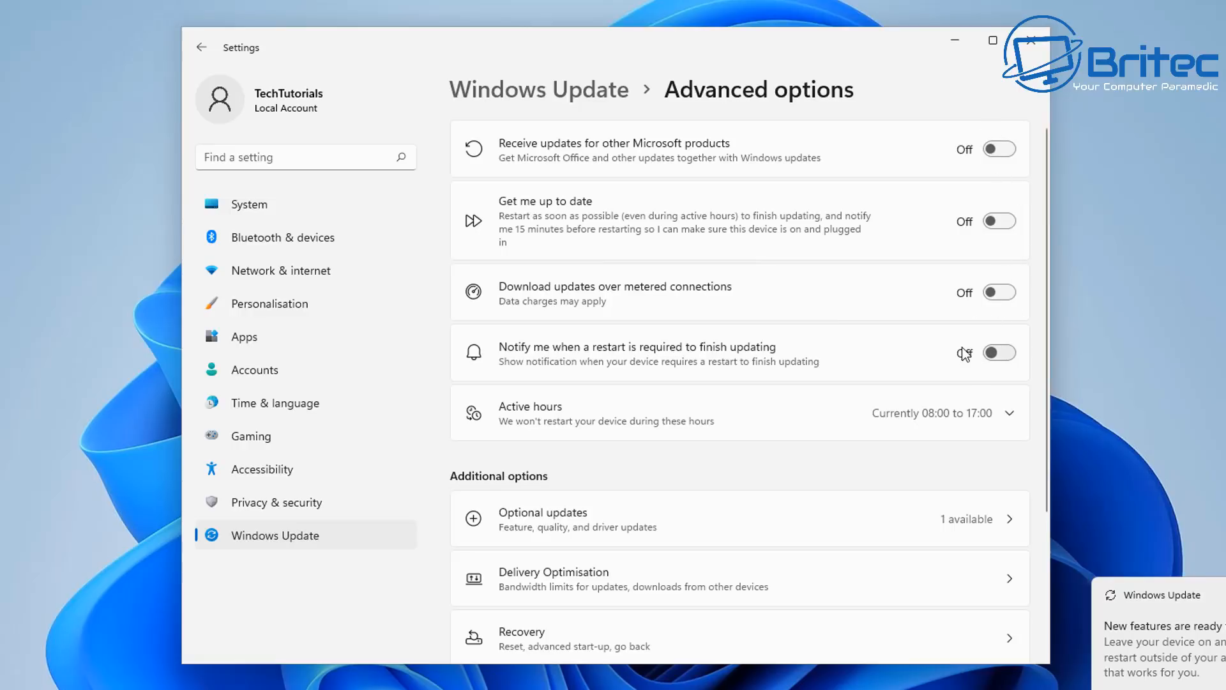
scroll(693, 475, down, 2)
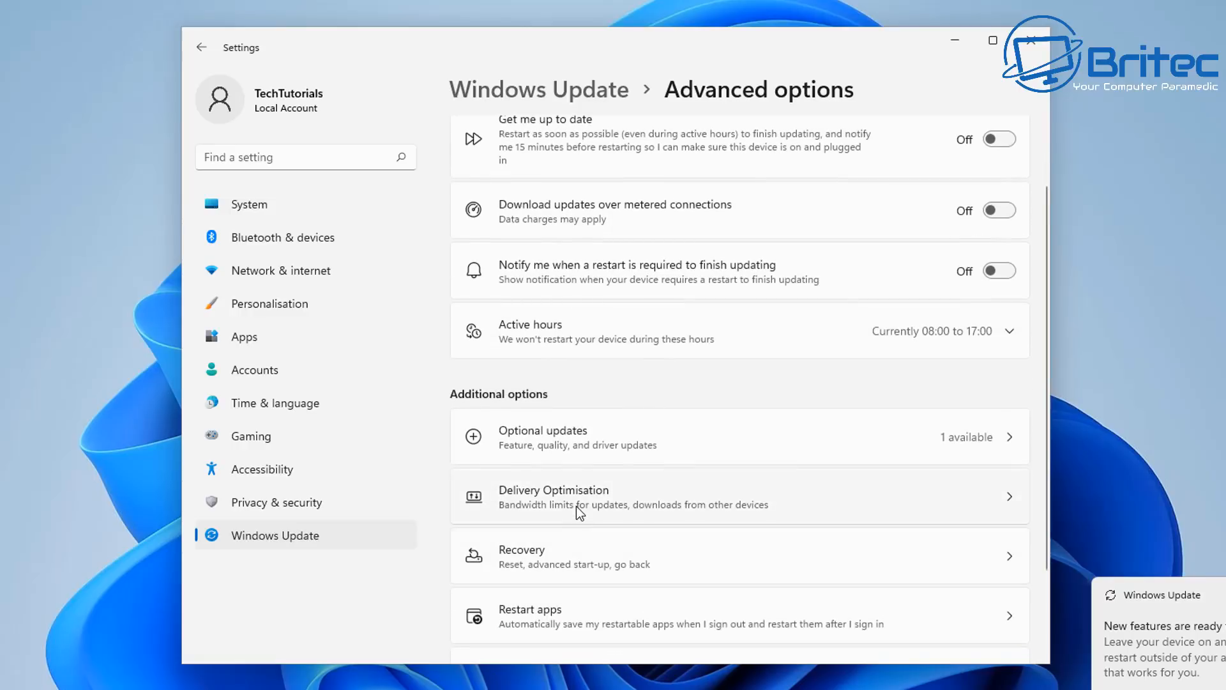
click(576, 506)
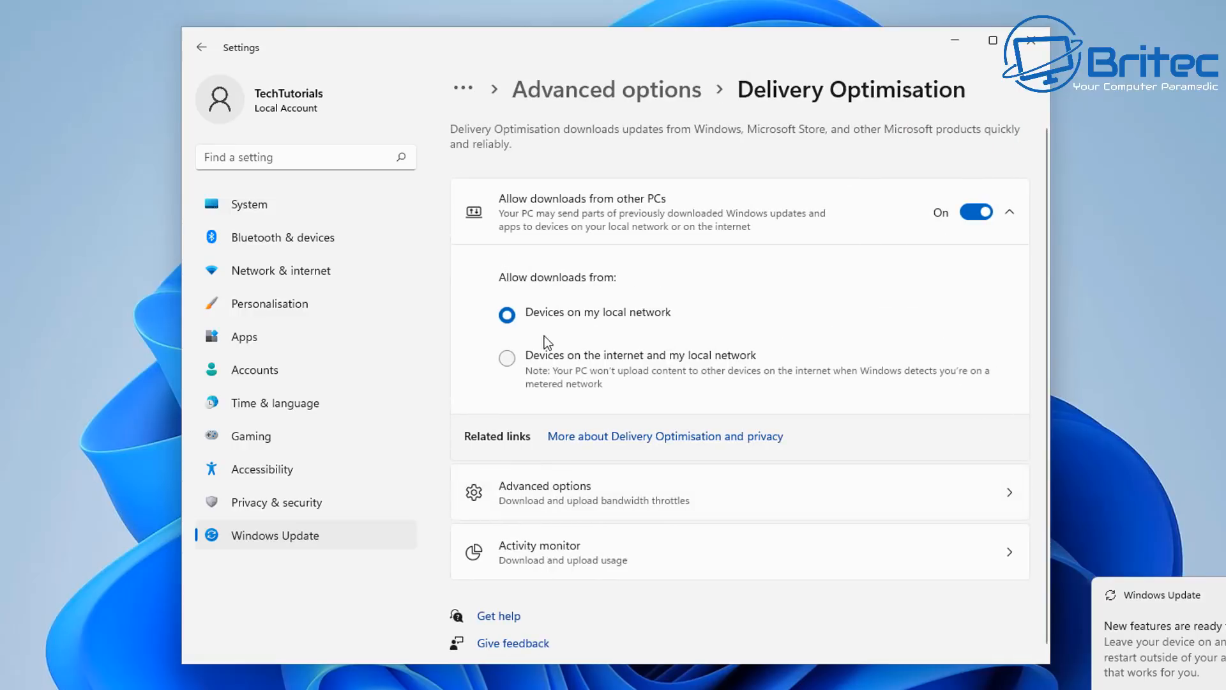
click(974, 213)
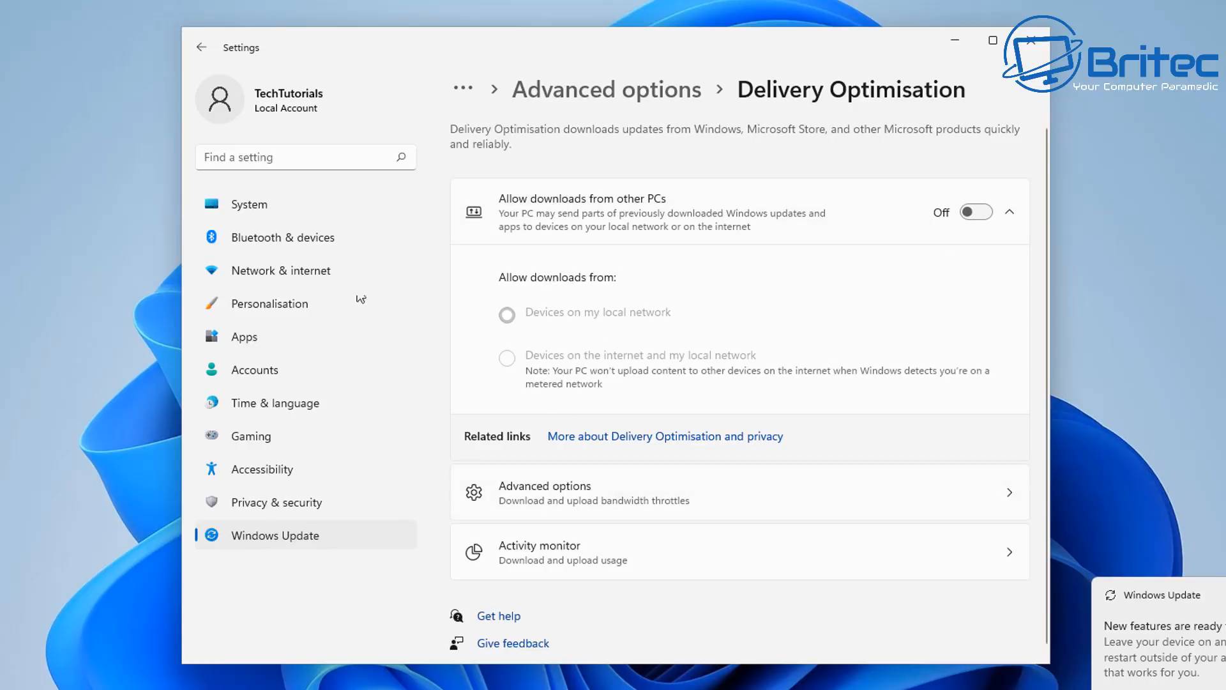
click(203, 51)
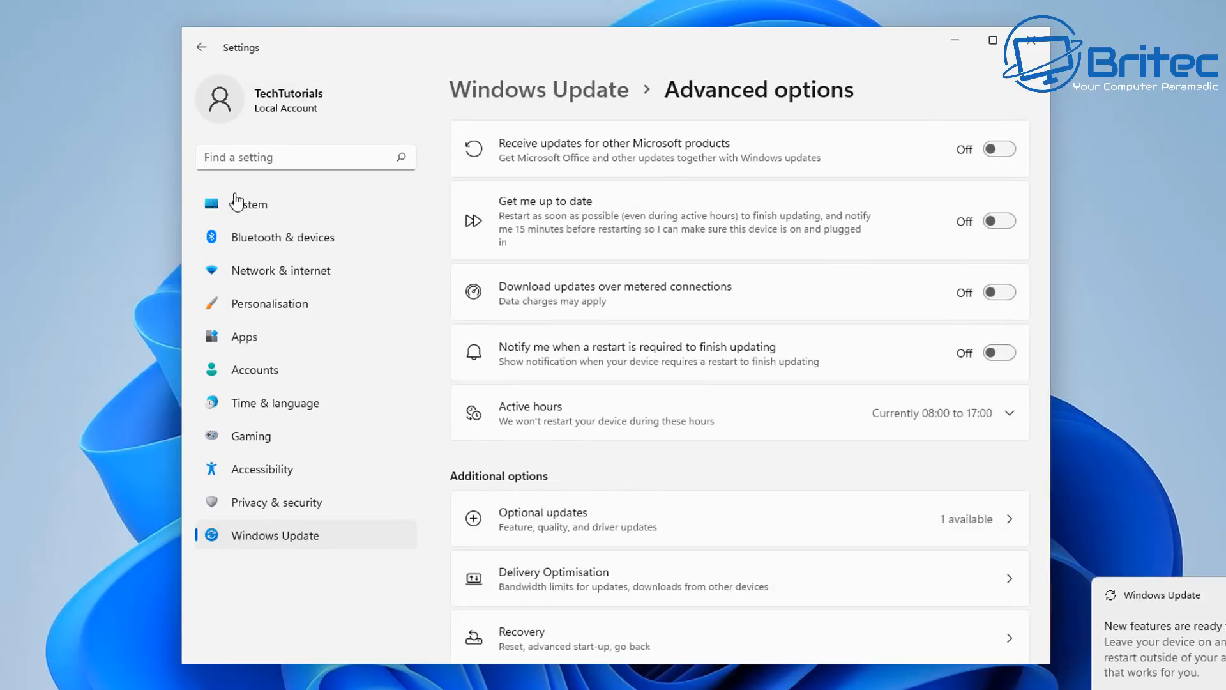
click(204, 51)
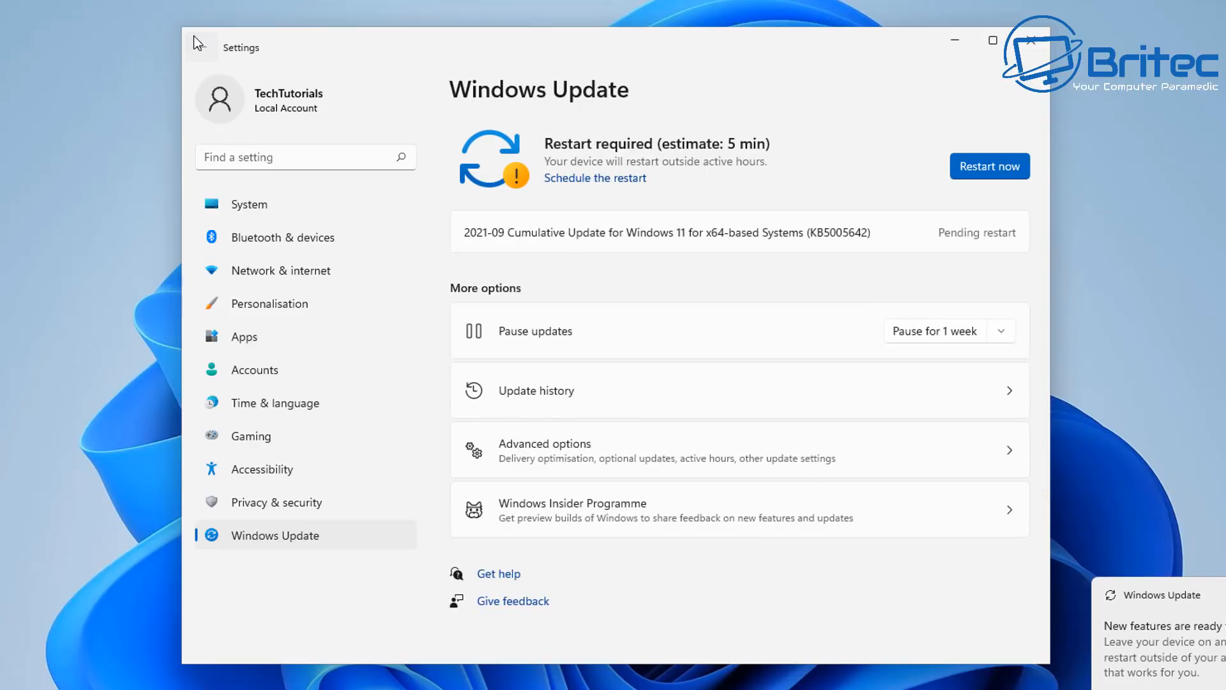
Review the Game Mode setting in the Gaming settings and return to the Gaming page
click(306, 502)
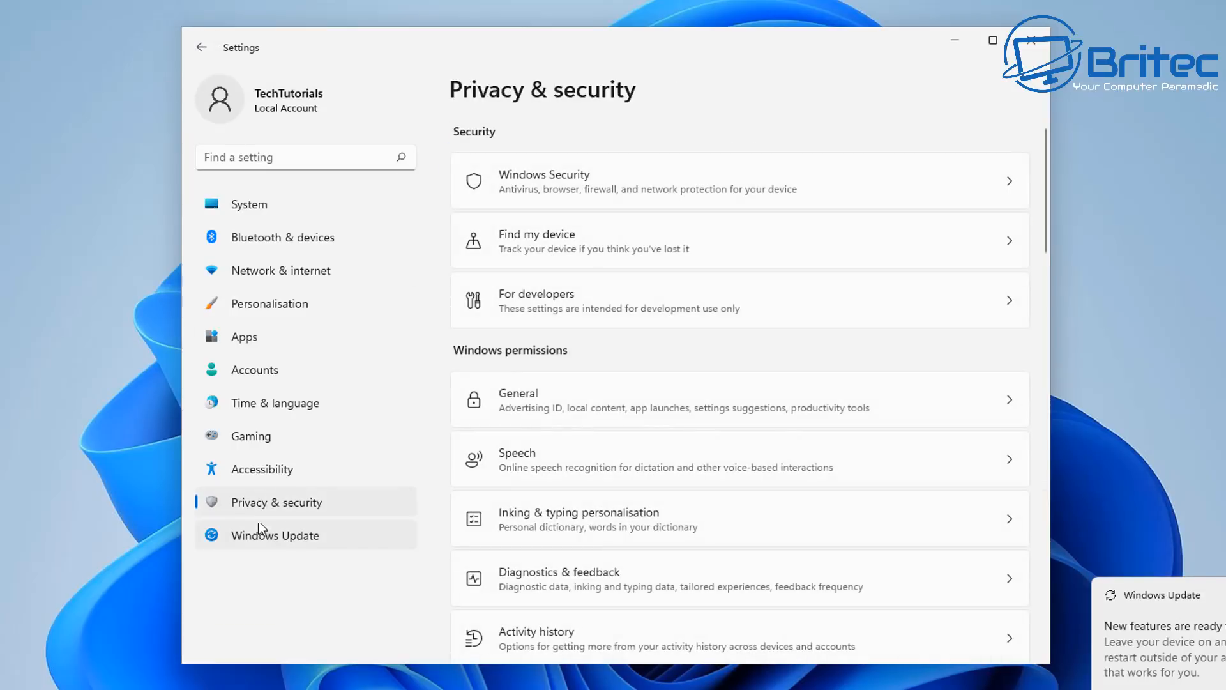
click(258, 435)
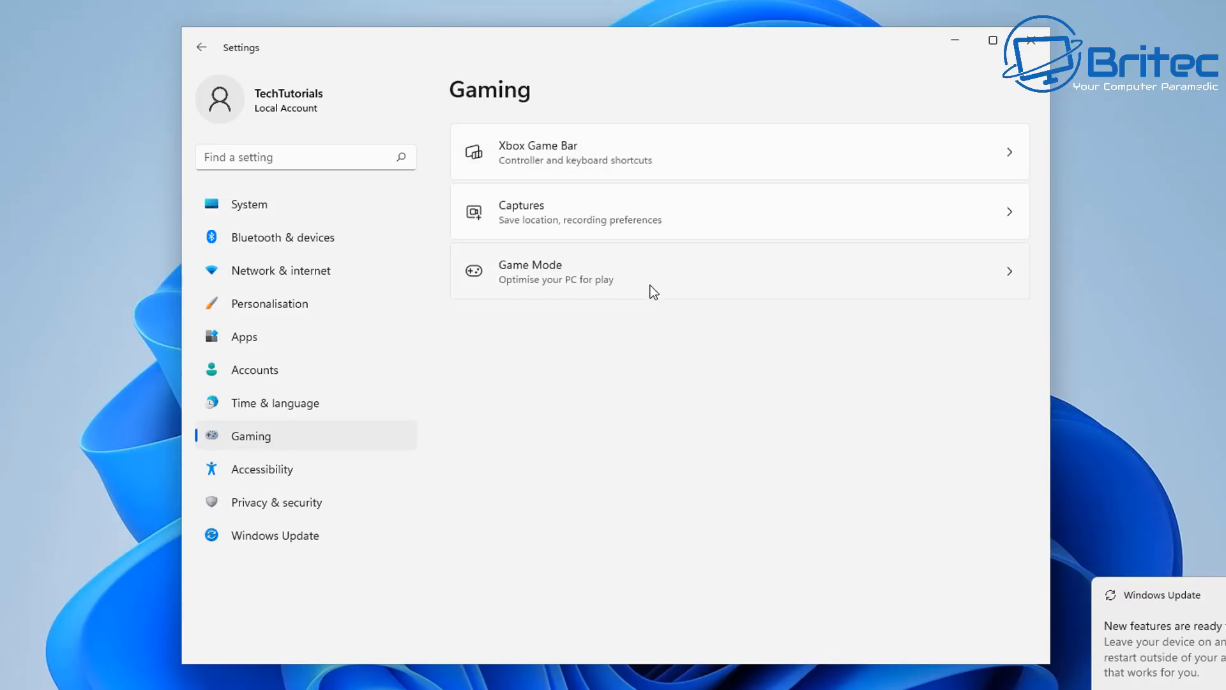
click(714, 277)
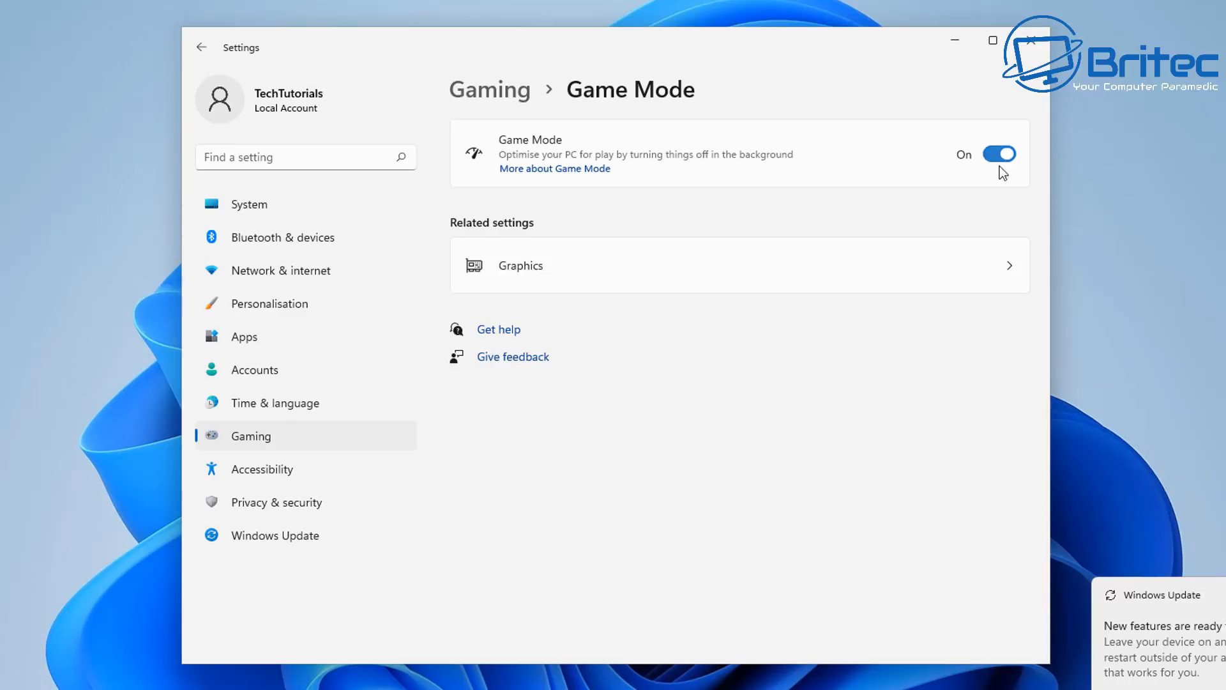
click(200, 47)
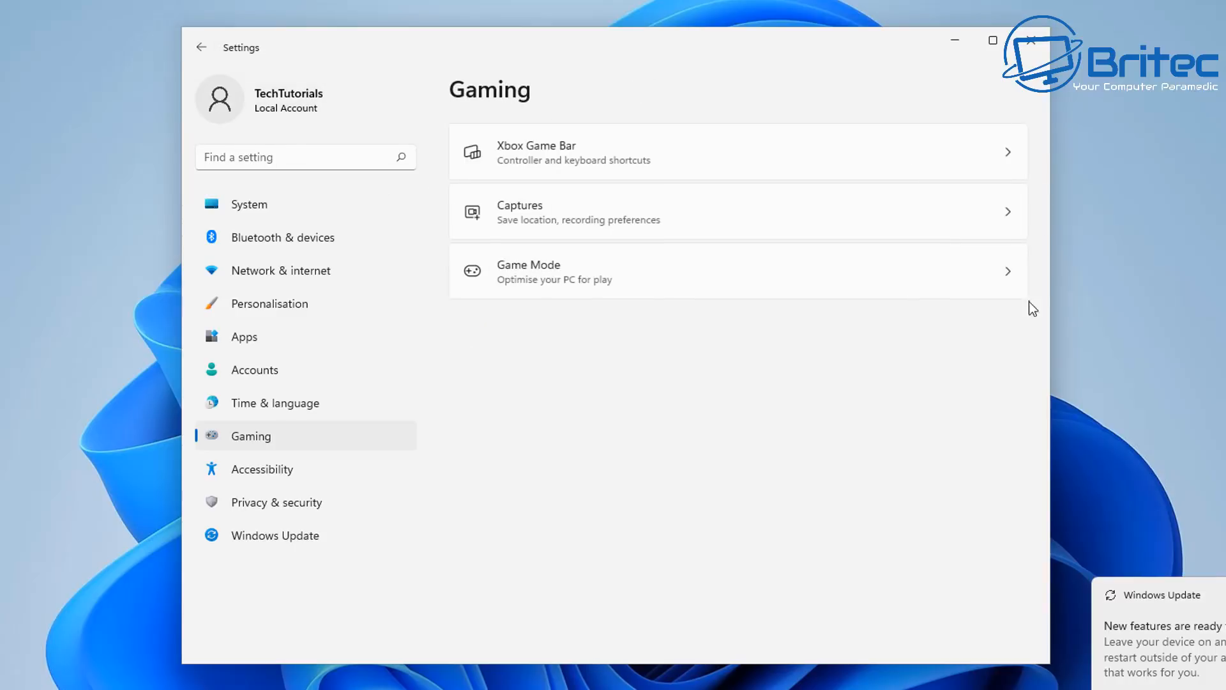
Examine the Captures location and recording preferences, then return to the Gaming page
click(912, 212)
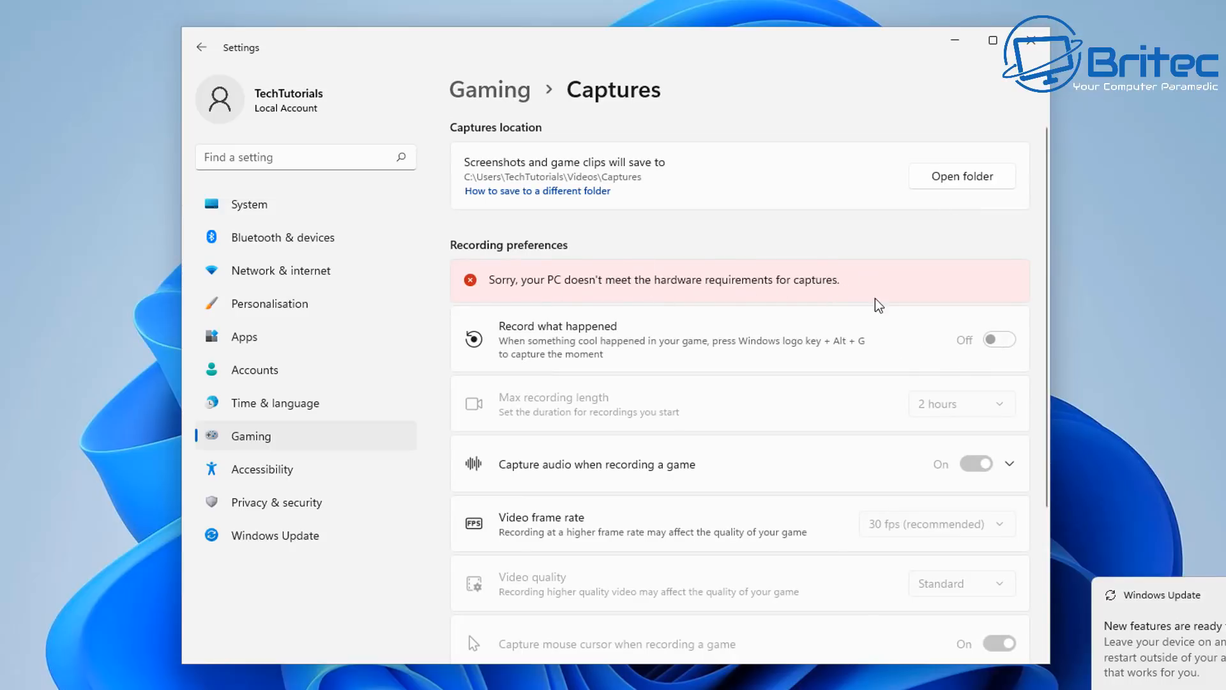
scroll(906, 400, down, 1)
scroll(856, 501, down, 4)
scroll(854, 462, up, 5)
click(202, 48)
Turn off opening Xbox Game Bar with the controller button and return to the Gaming page
click(802, 158)
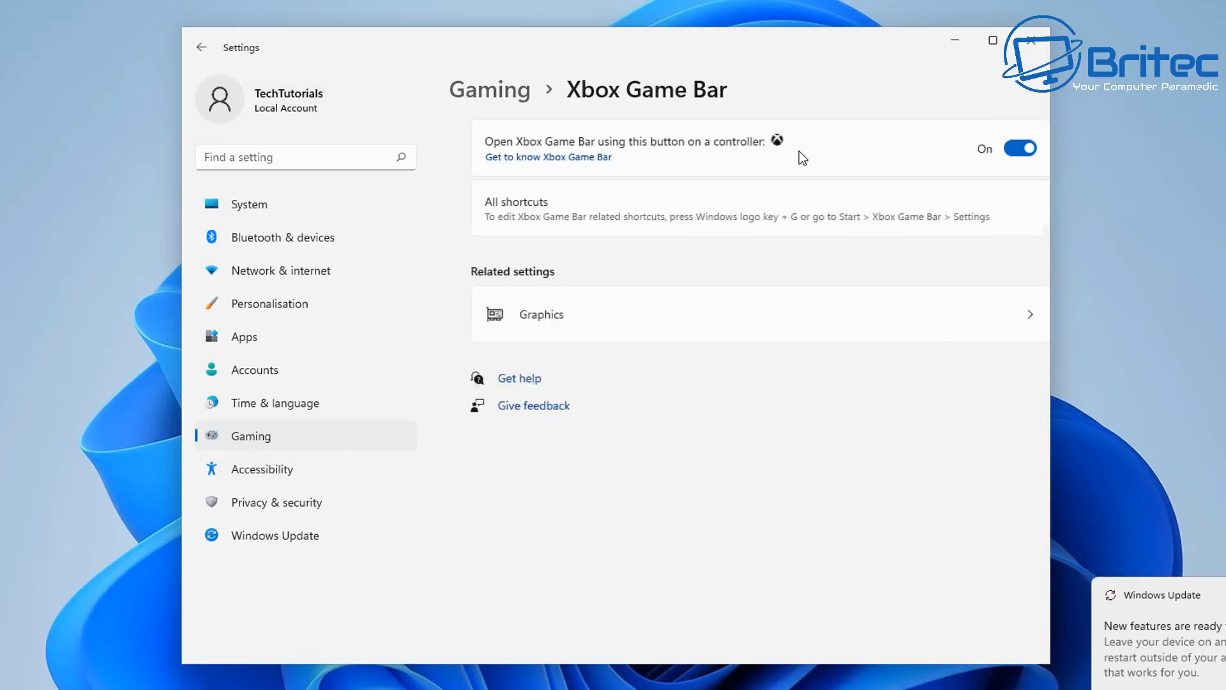
click(1002, 149)
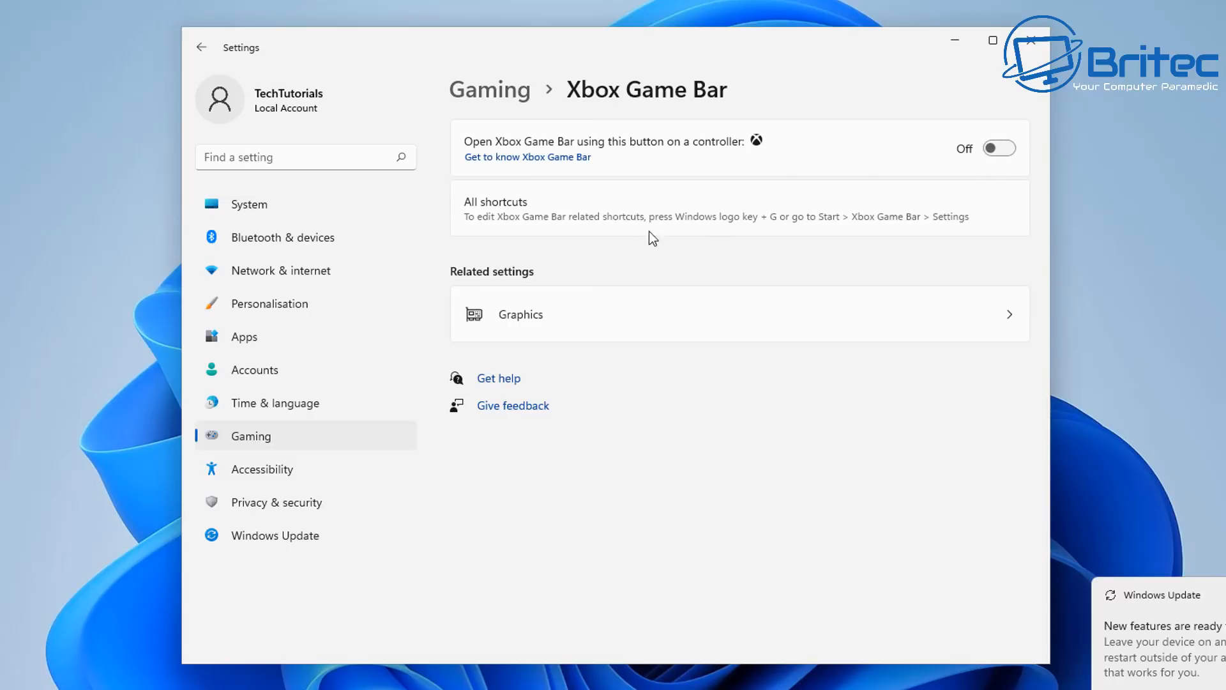
click(201, 47)
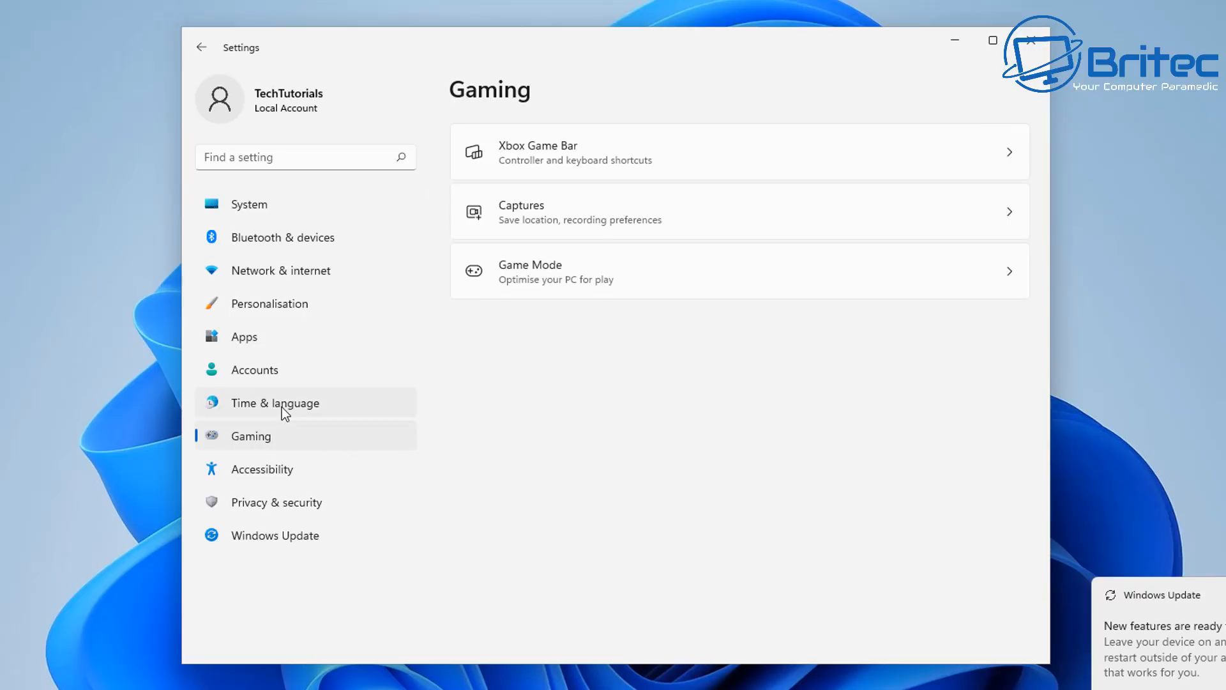
Go to the installed apps list in Apps & features and check whether Cortana can be uninstalled
click(266, 347)
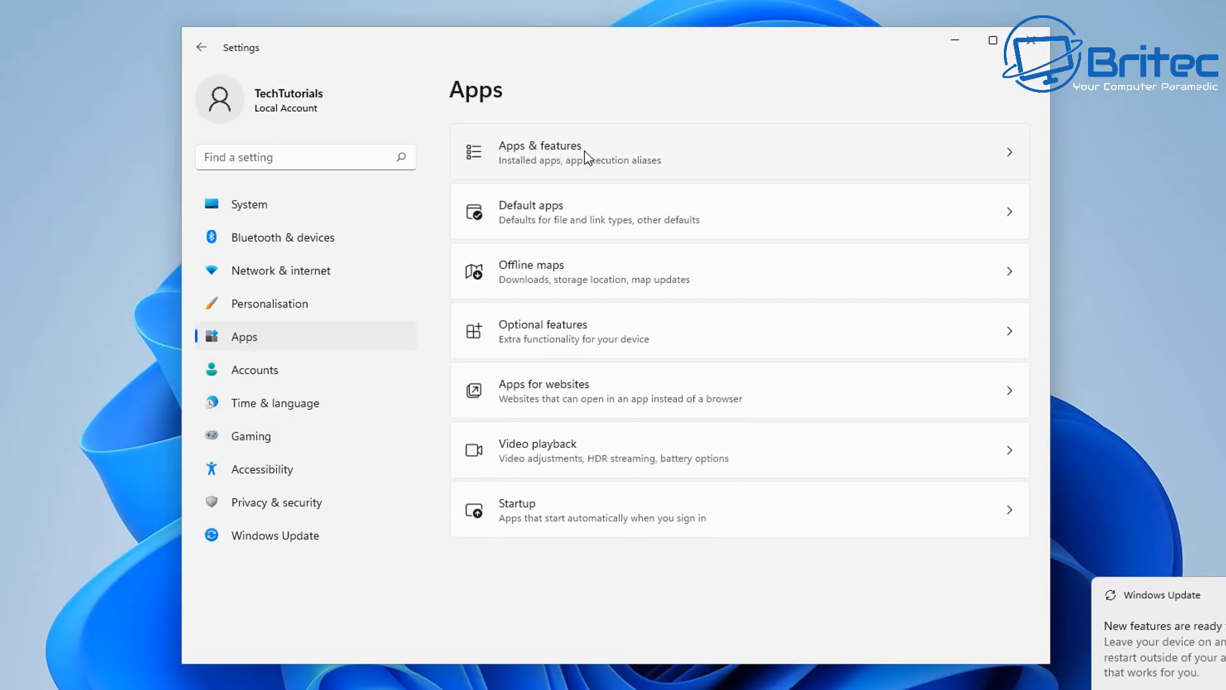
click(584, 151)
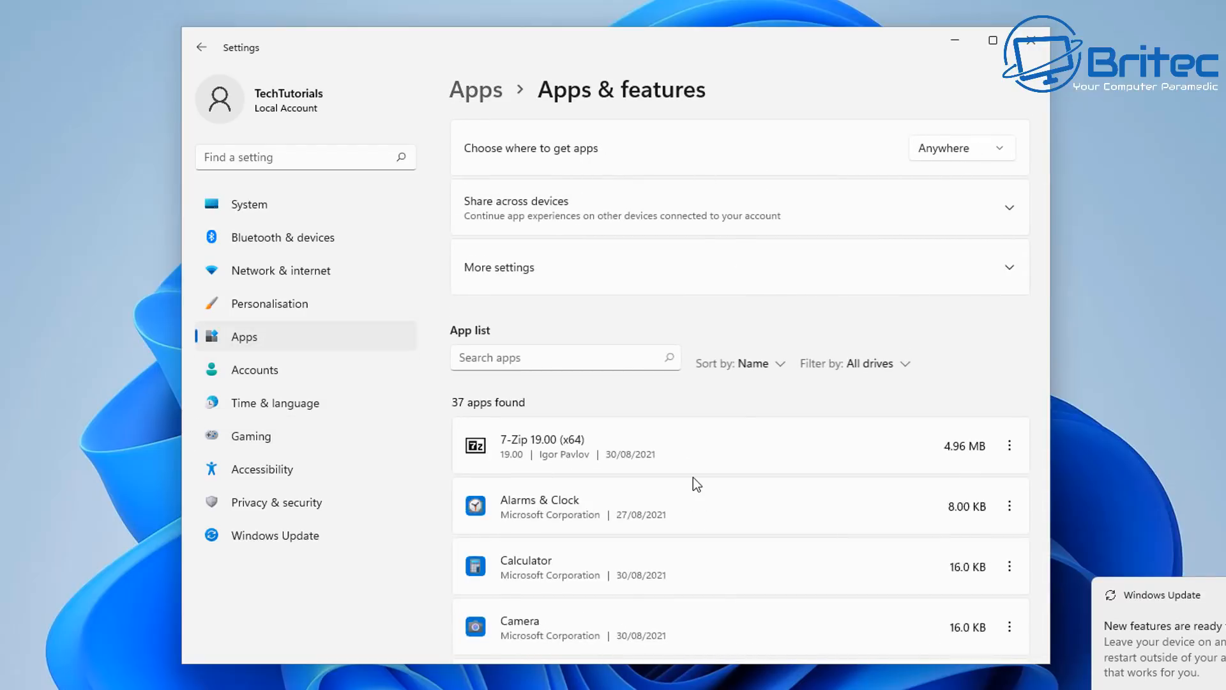
scroll(692, 477, down, 4)
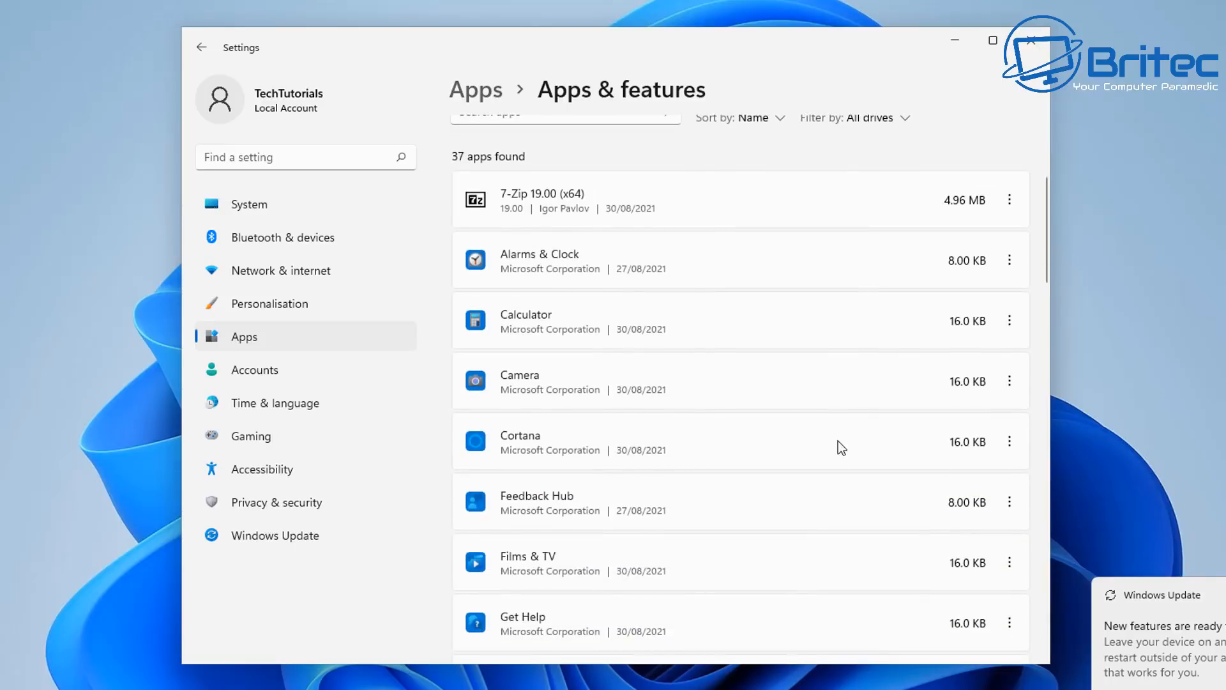
click(1010, 441)
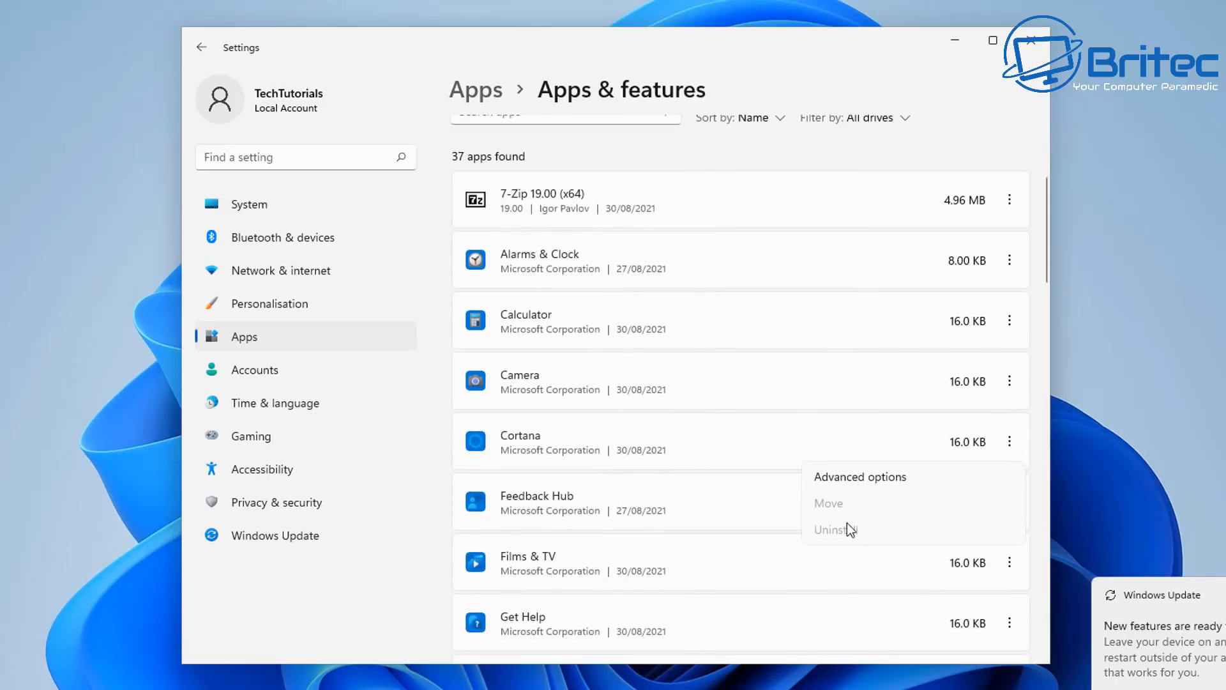
click(649, 446)
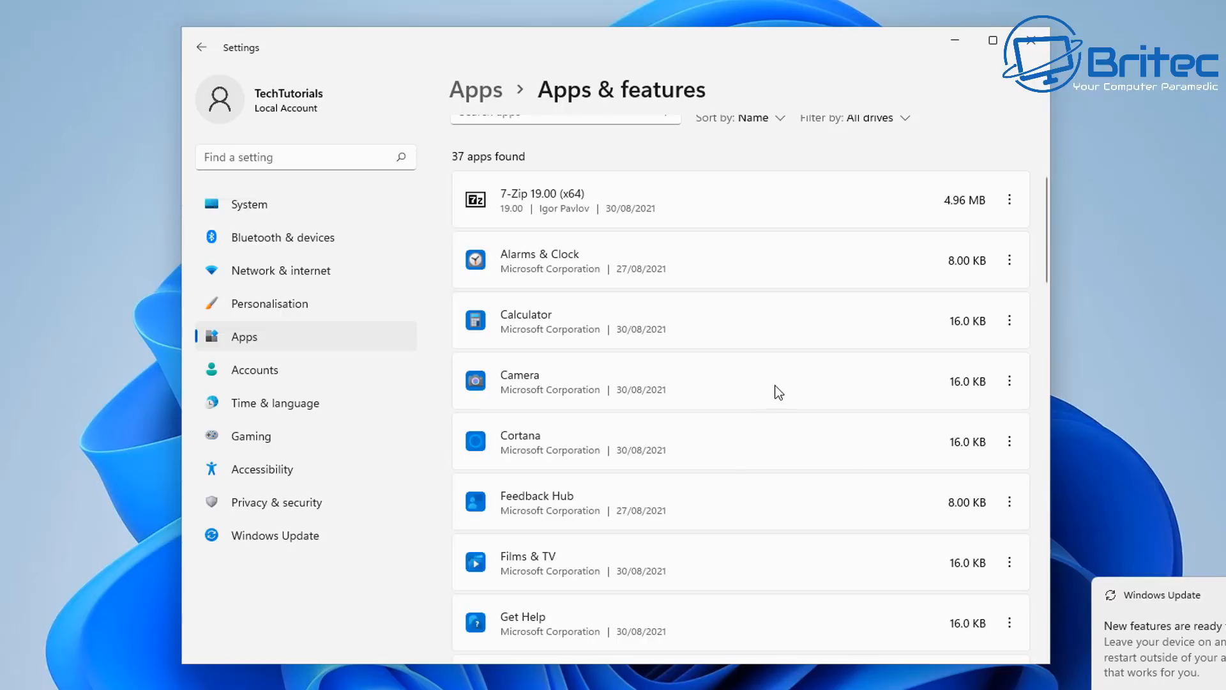
Check whether the Get Help and Maps apps offer an uninstall option in the app list
scroll(863, 532, down, 1)
scroll(860, 527, down, 4)
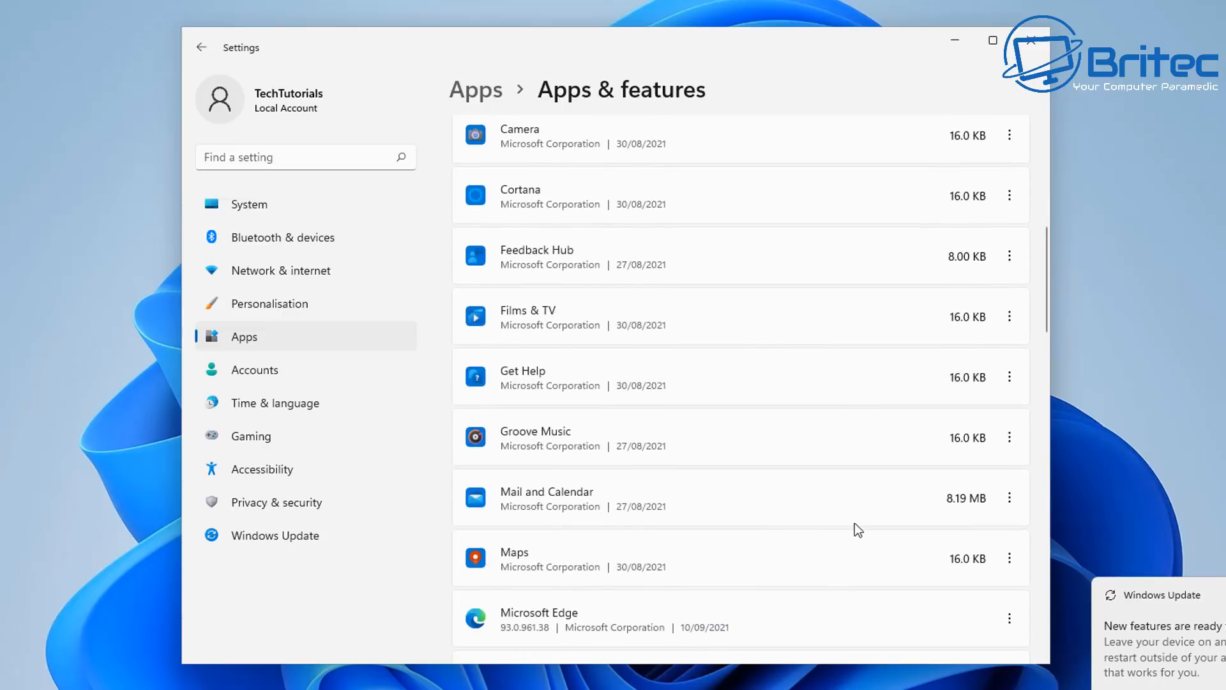
click(1010, 378)
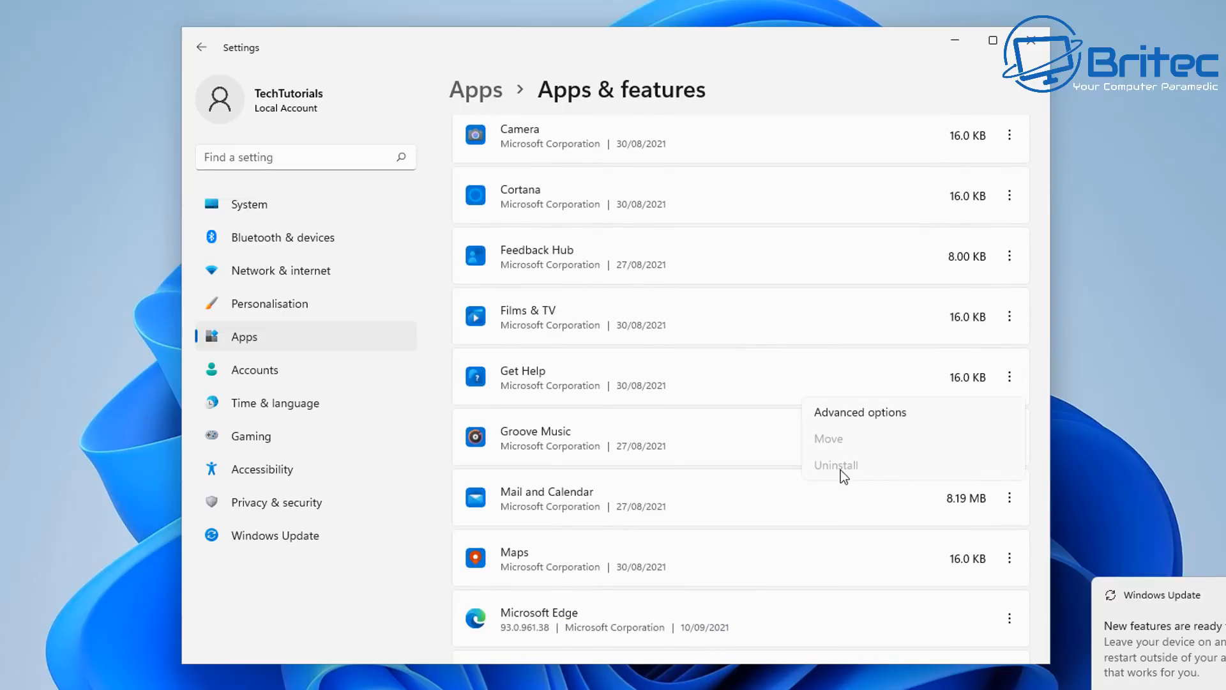
click(696, 373)
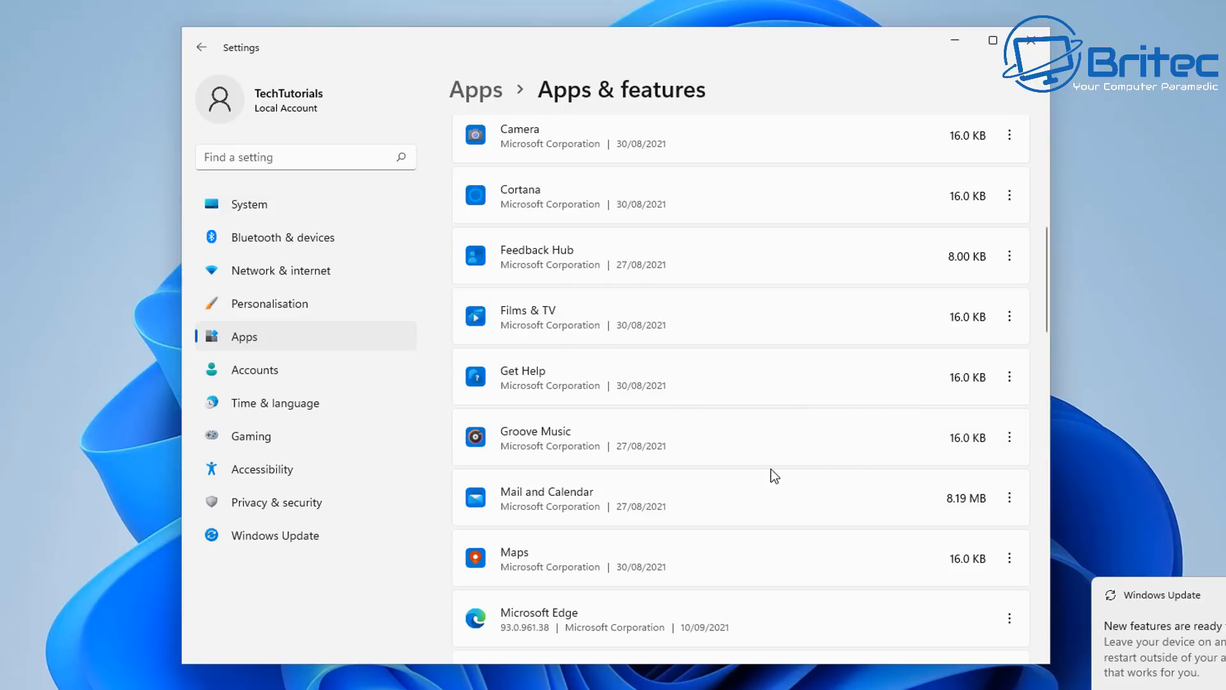
scroll(769, 472, down, 2)
scroll(760, 489, down, 2)
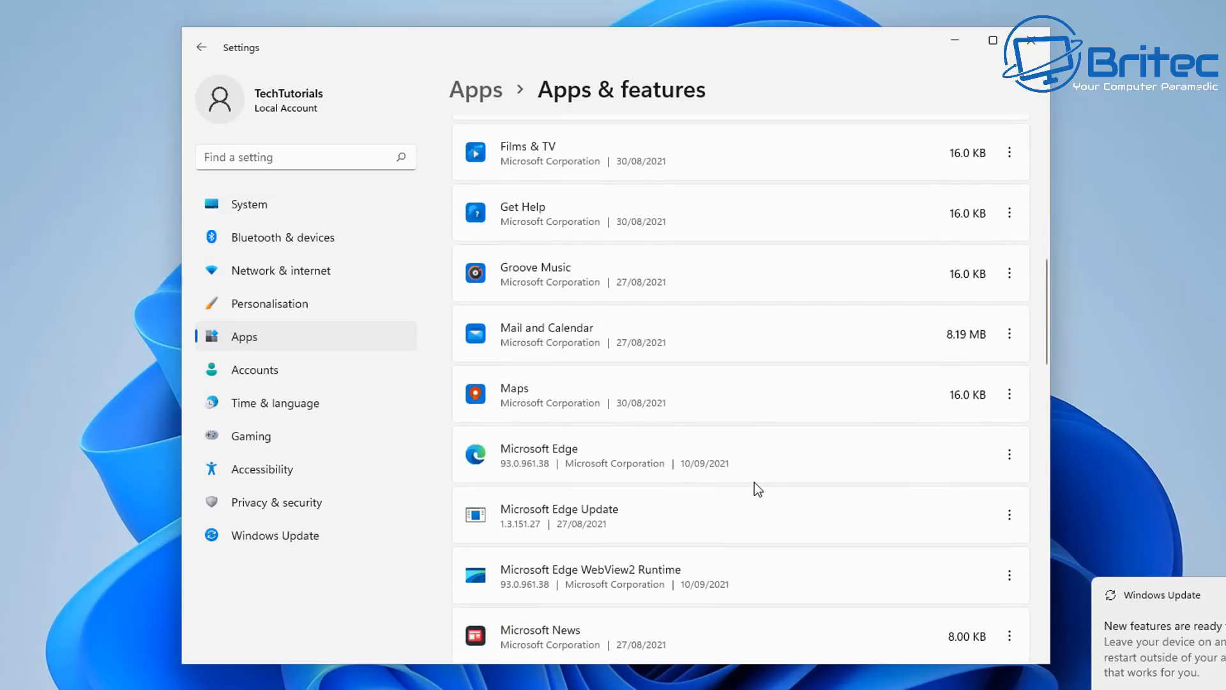
click(1010, 394)
click(726, 393)
Uninstall Microsoft News from the app list
scroll(760, 482, down, 3)
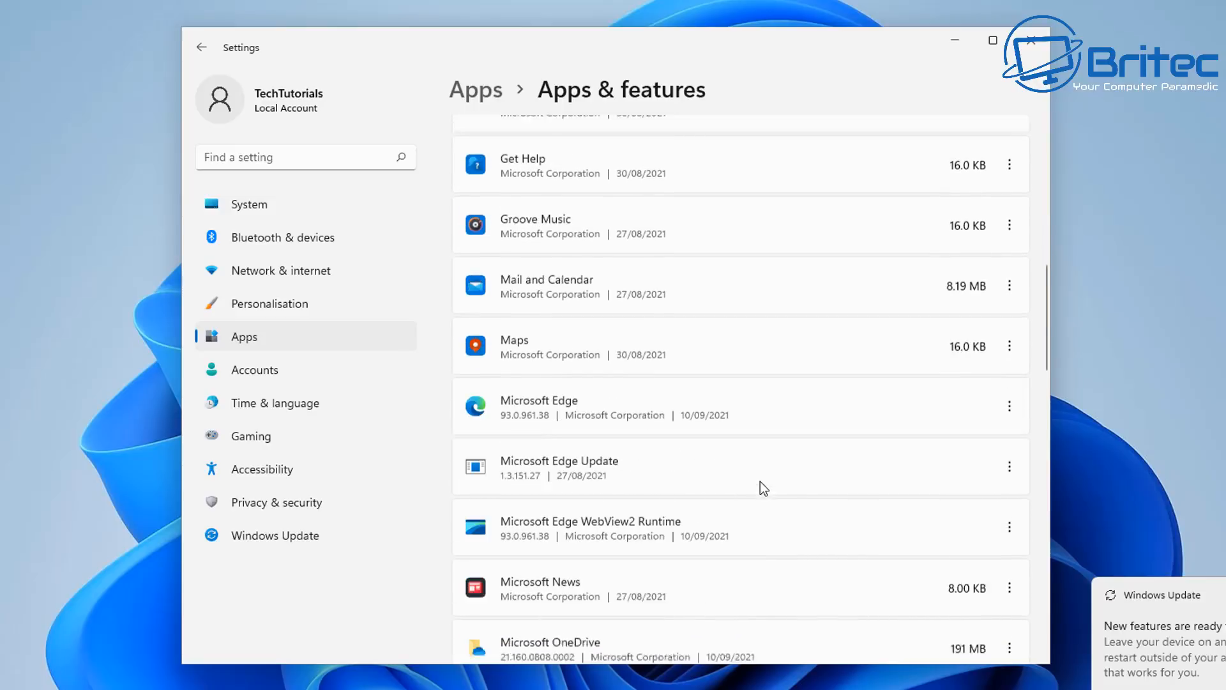
scroll(743, 476, down, 1)
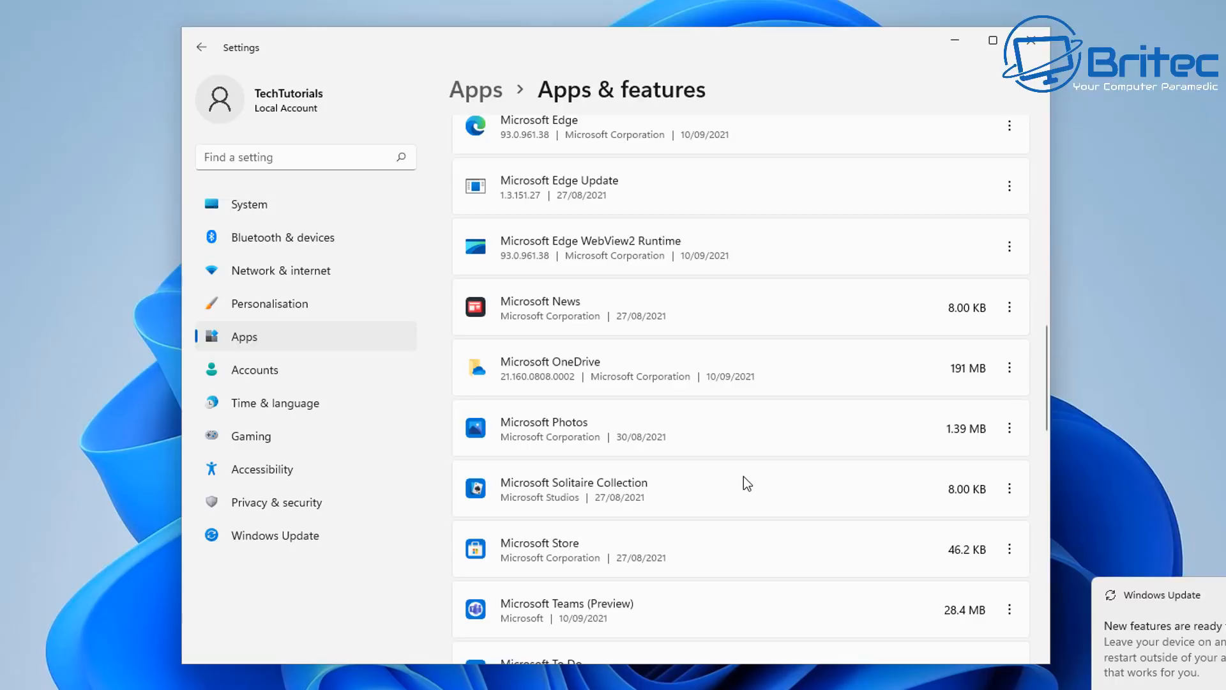
click(1009, 309)
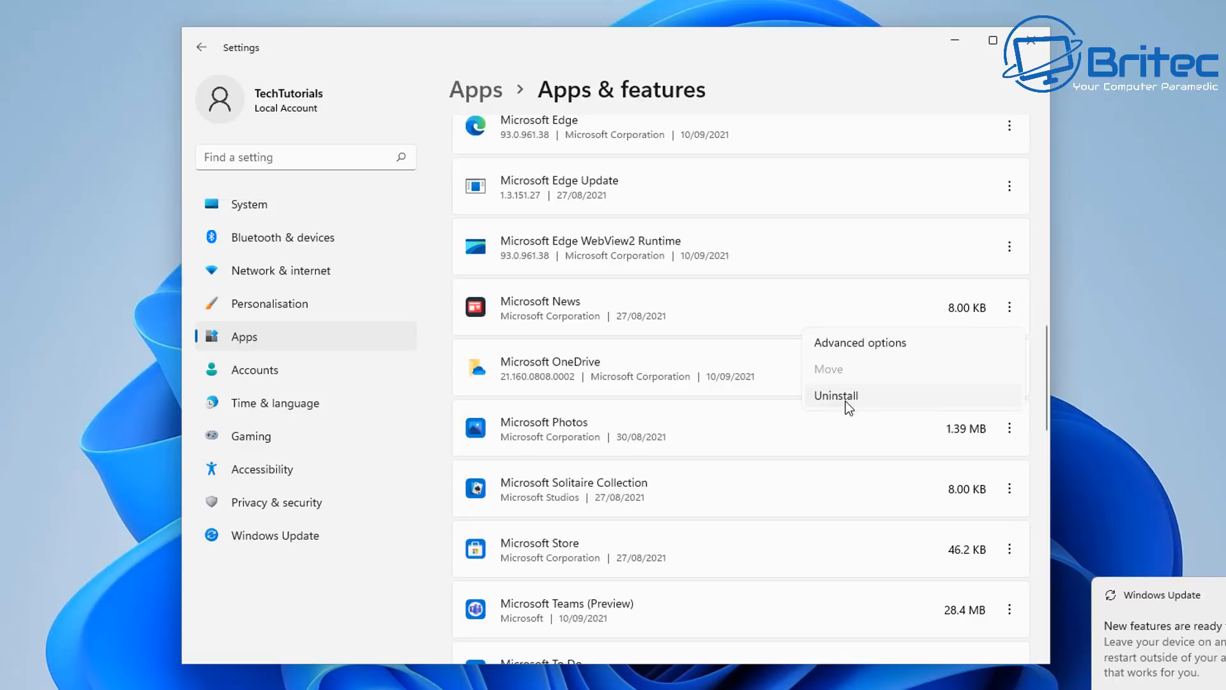
click(846, 401)
click(958, 396)
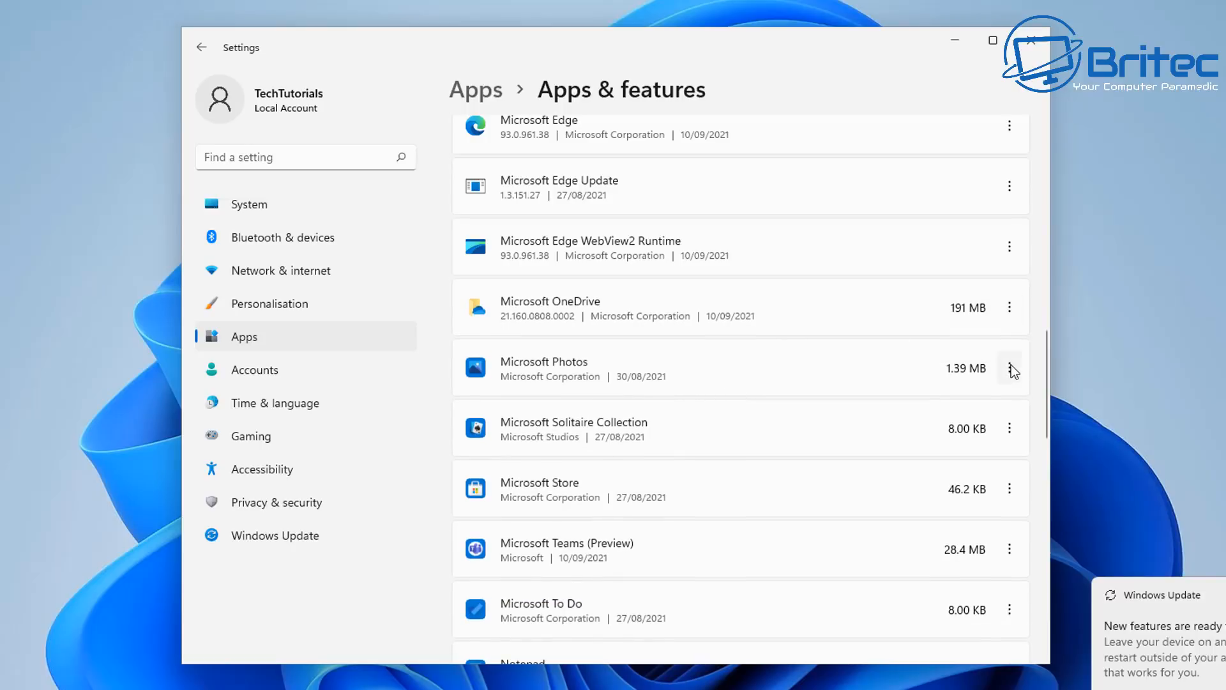
Uninstall Microsoft OneDrive and allow the User Account Control request
click(1010, 309)
click(841, 368)
click(972, 397)
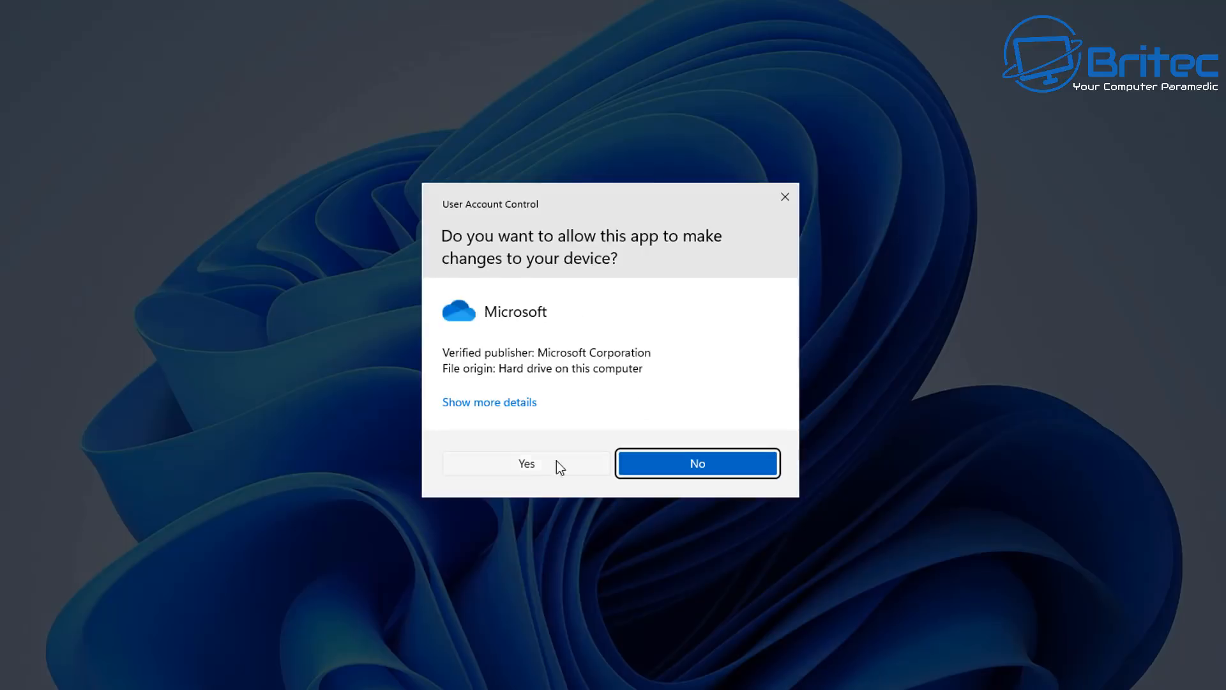
click(556, 462)
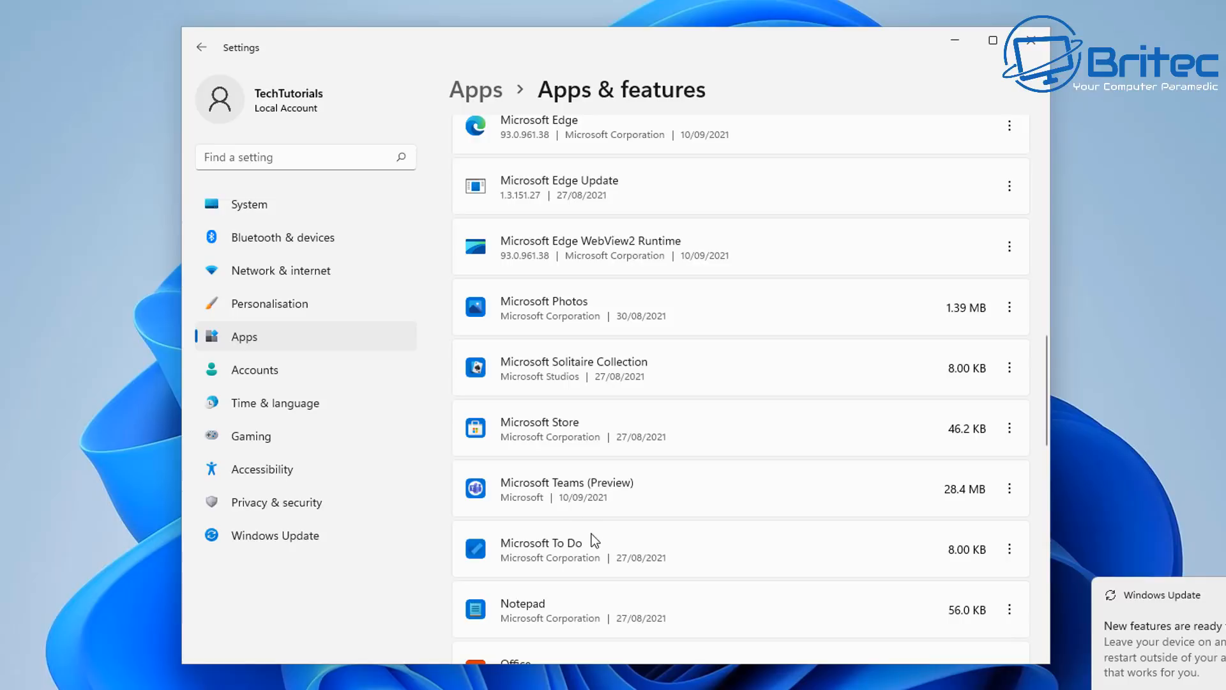
Uninstall the Office app and return to the Apps page
scroll(581, 548, down, 6)
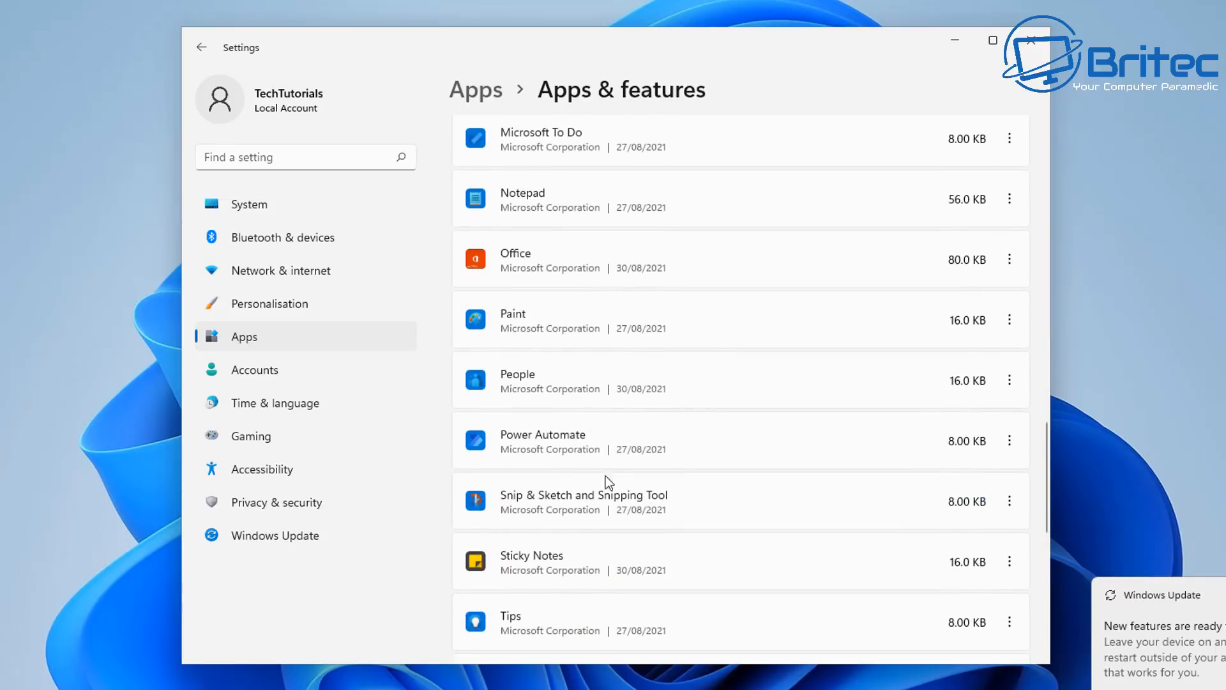
click(1010, 259)
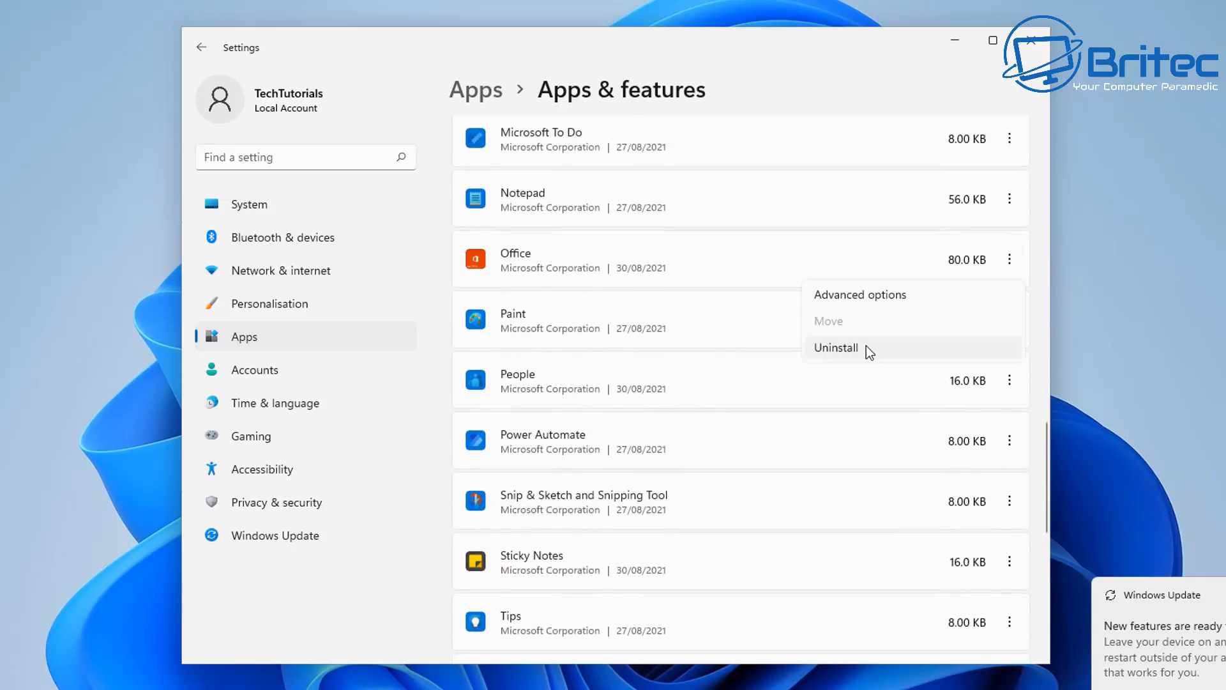
click(865, 348)
click(971, 350)
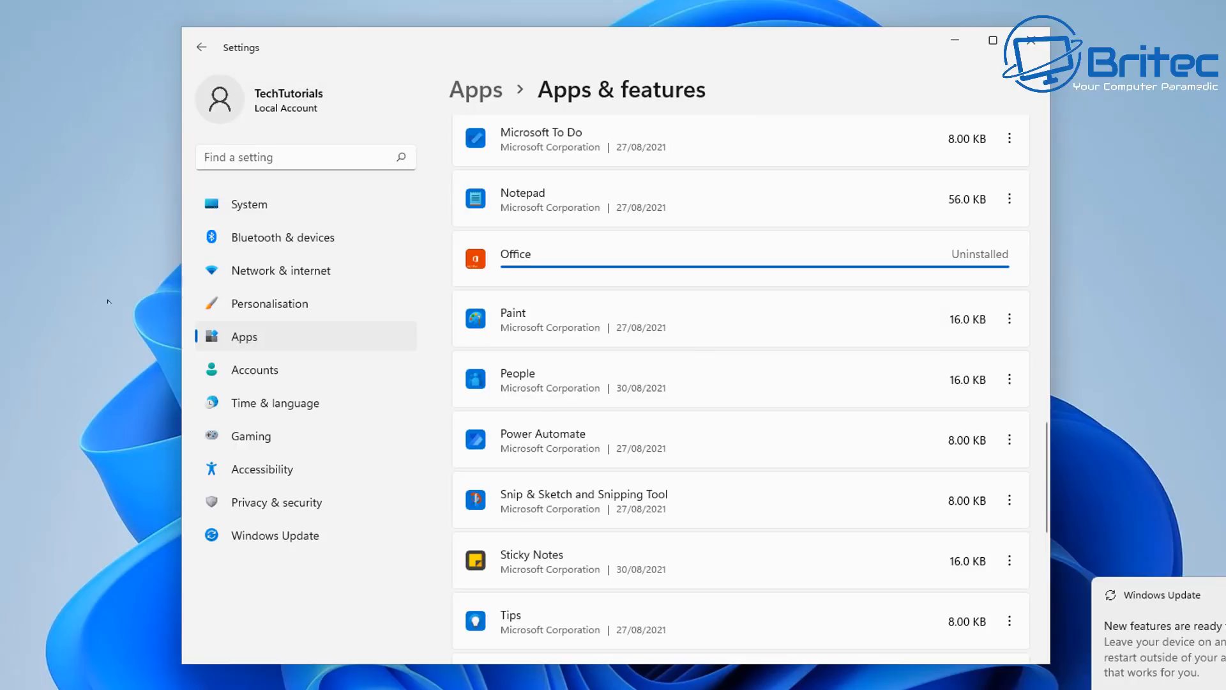
click(201, 47)
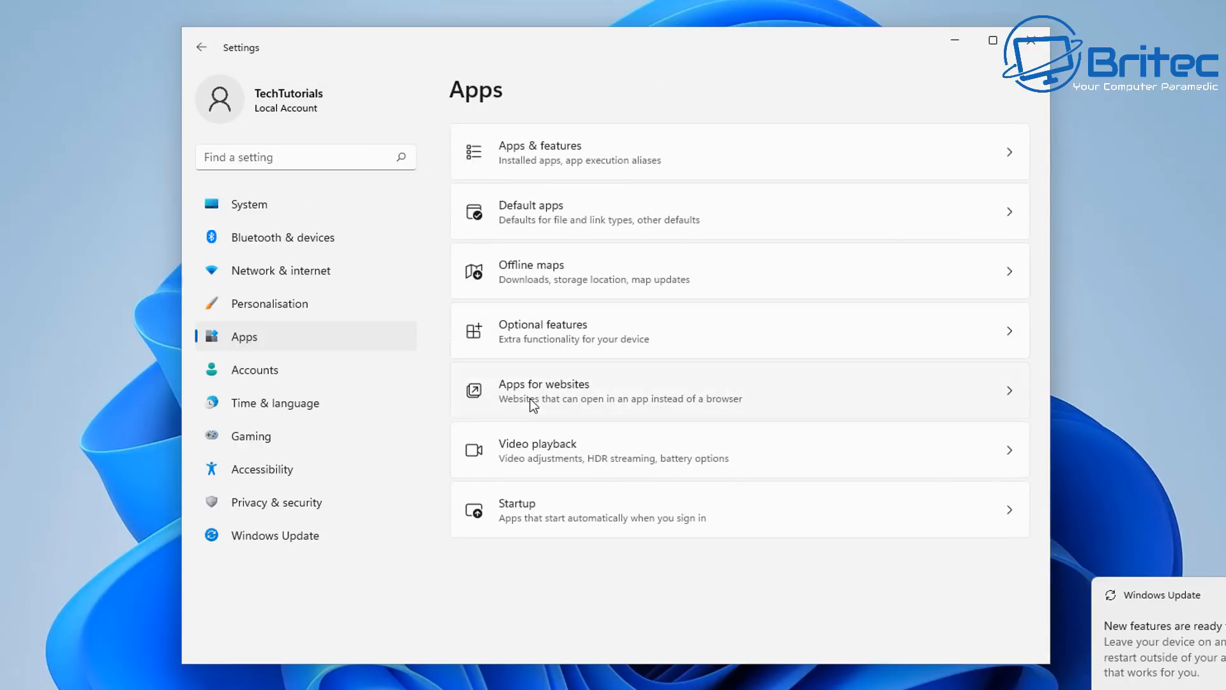
Review the Default apps list, including the Feedback Hub file and link types, and return to the Apps page
click(619, 210)
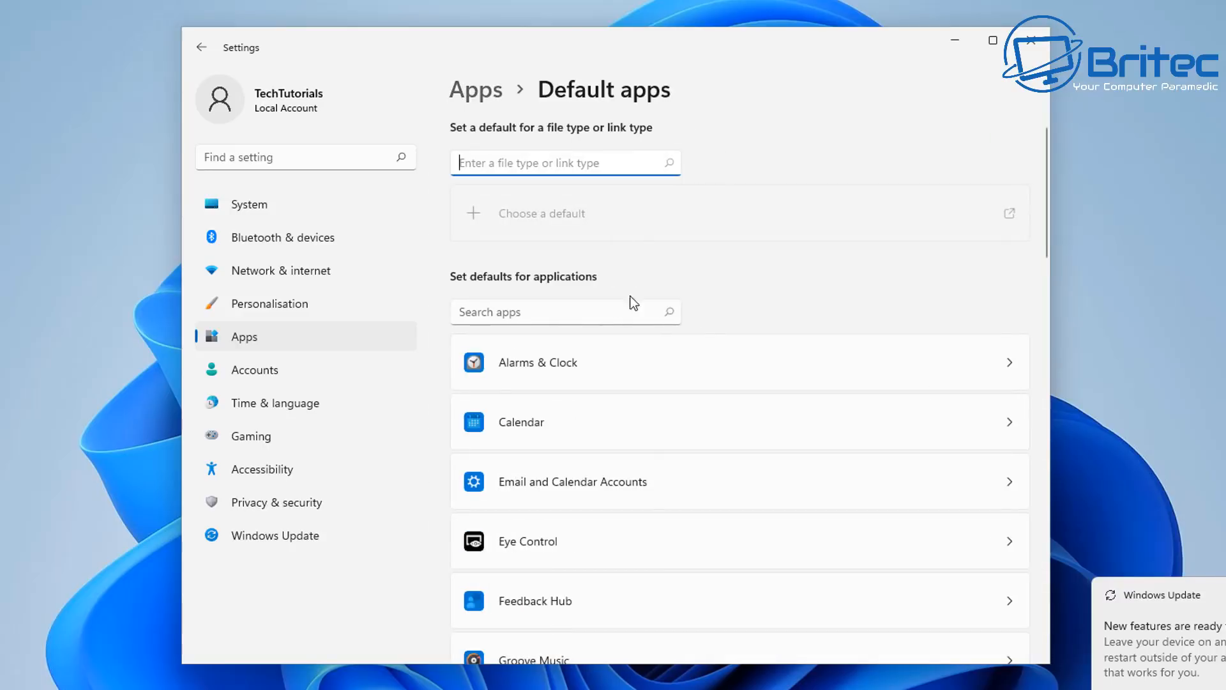
scroll(637, 460, down, 7)
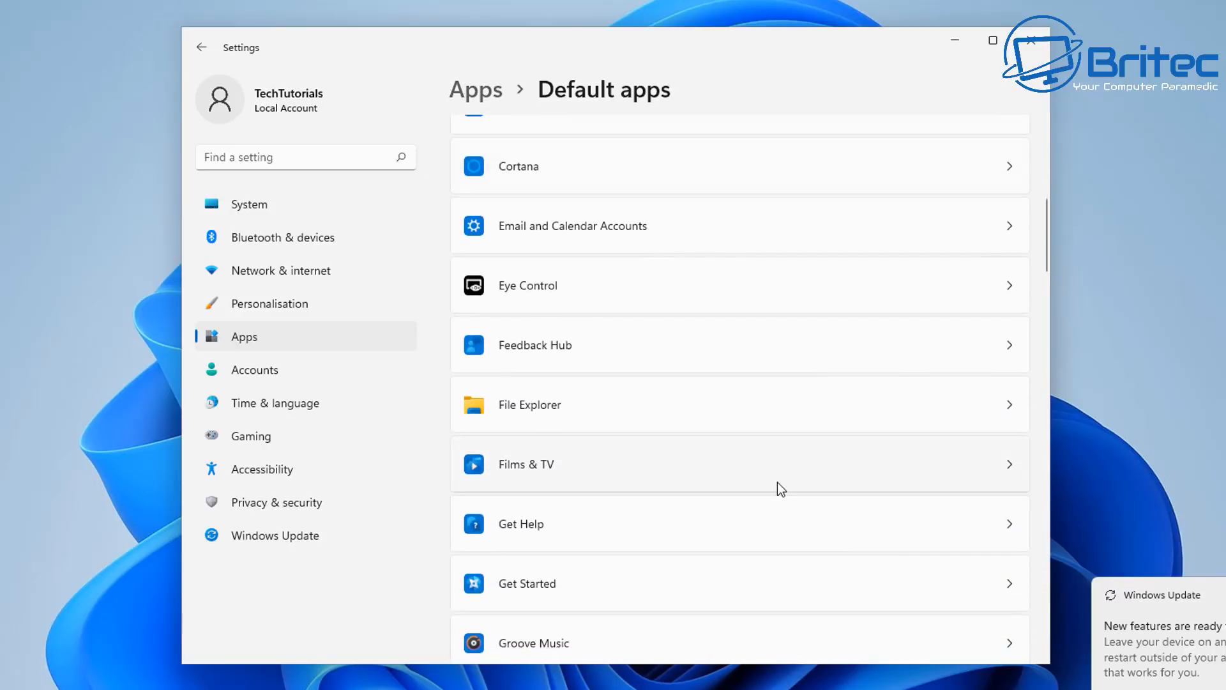
click(1009, 339)
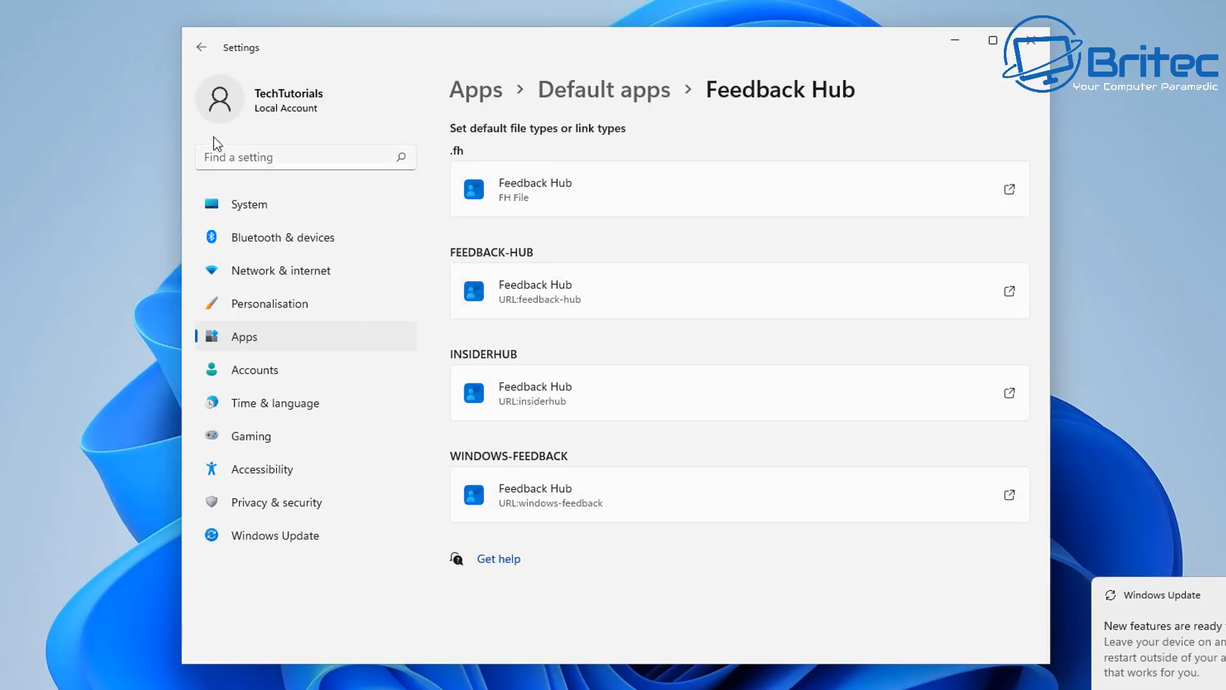
click(201, 55)
scroll(869, 508, down, 6)
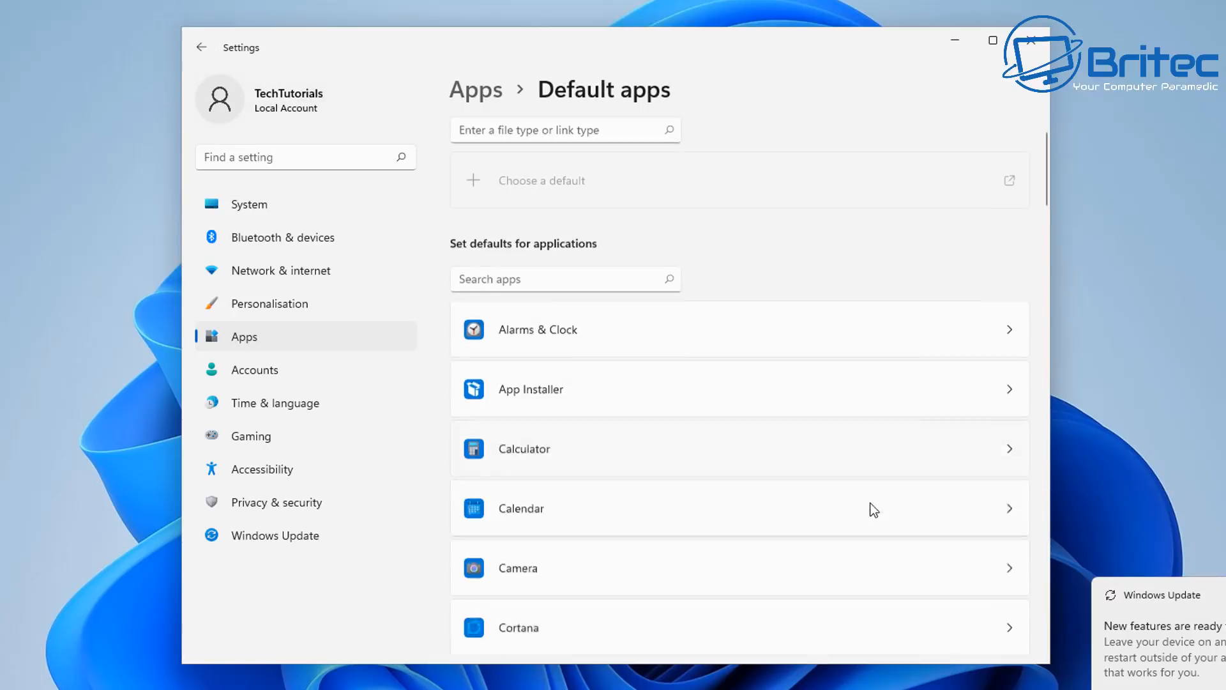
scroll(853, 504, down, 10)
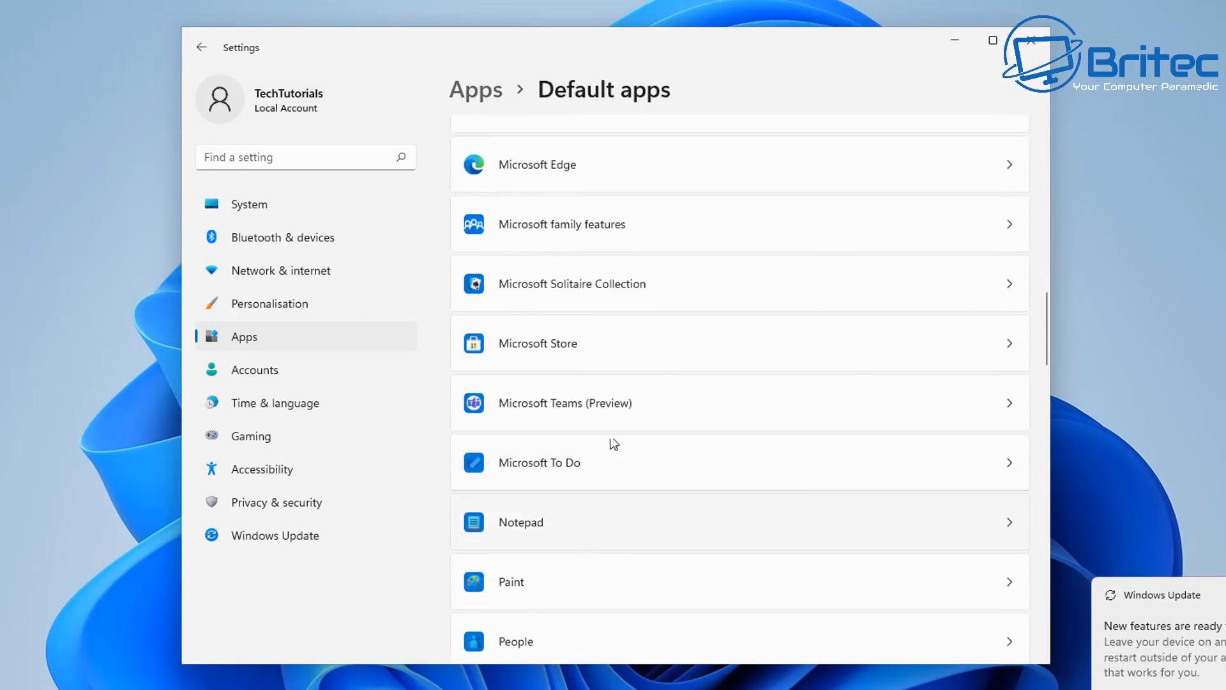
click(201, 51)
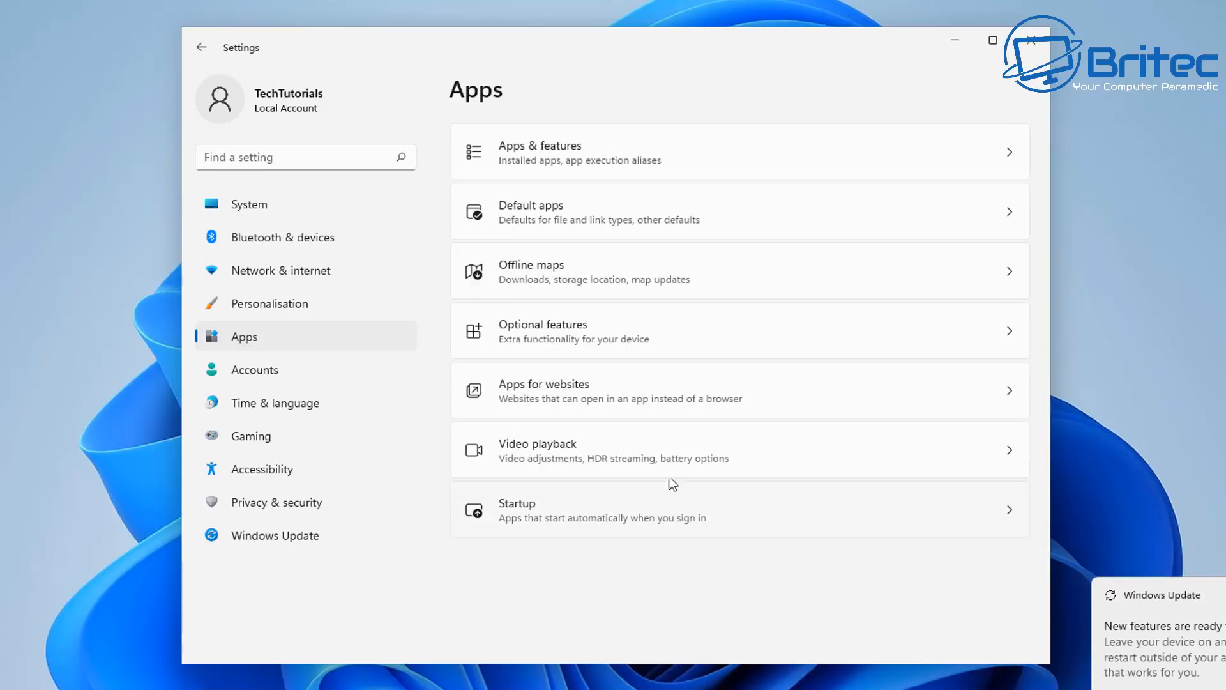
Turn off automatic map updates when plugged in and on Wi-Fi in Offline maps, and return to the Apps page
click(586, 278)
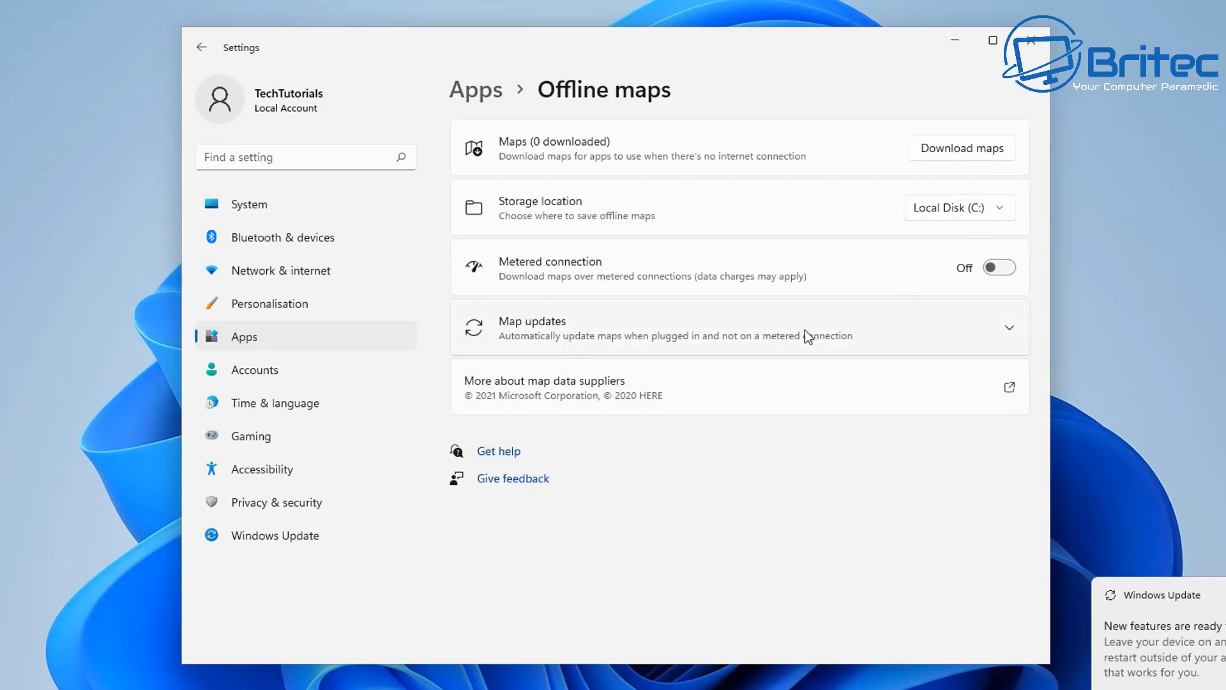
click(1007, 328)
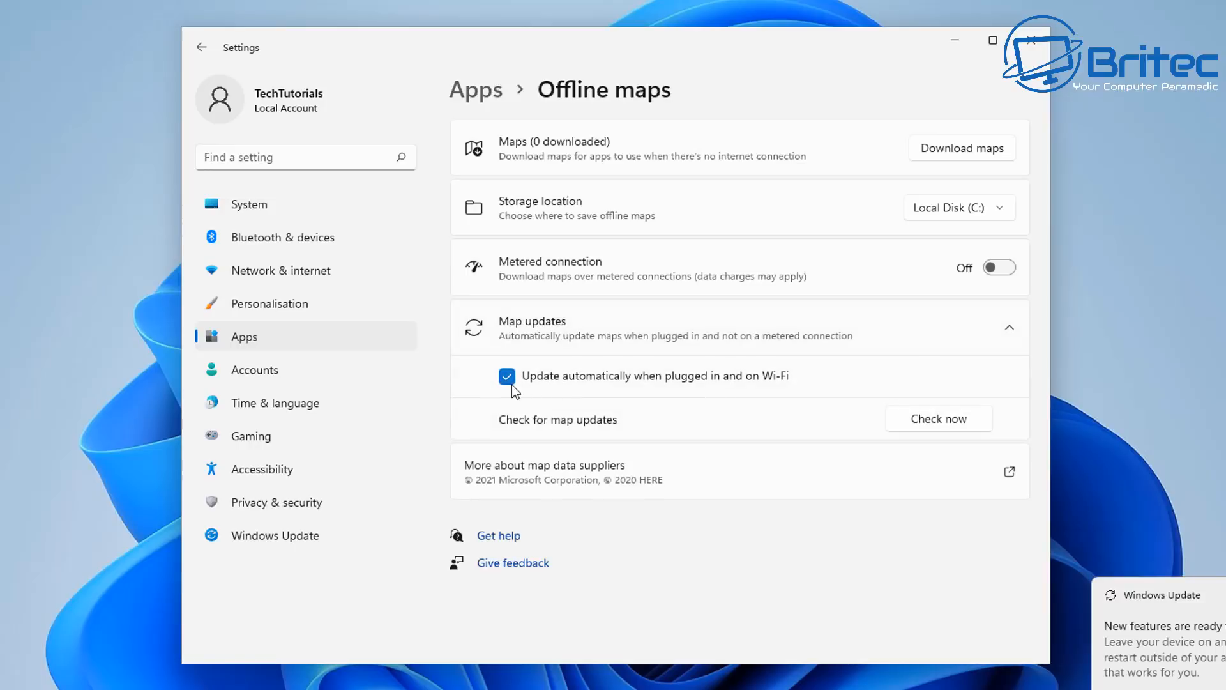
click(508, 378)
click(999, 208)
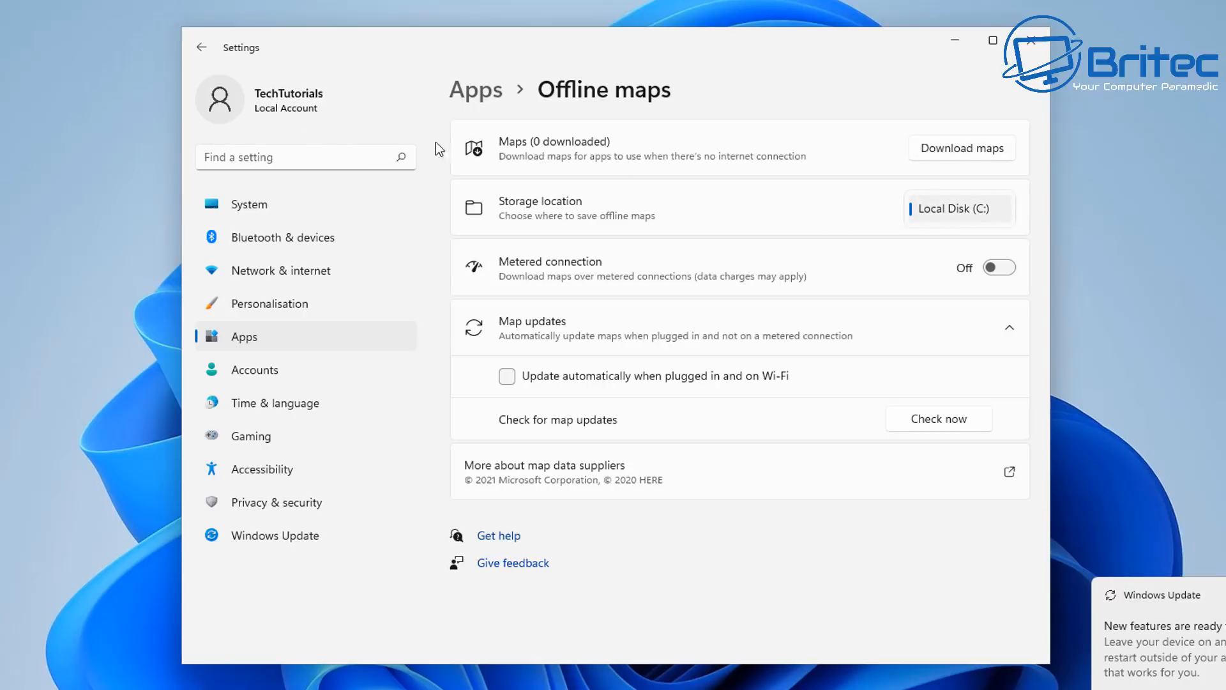
click(202, 43)
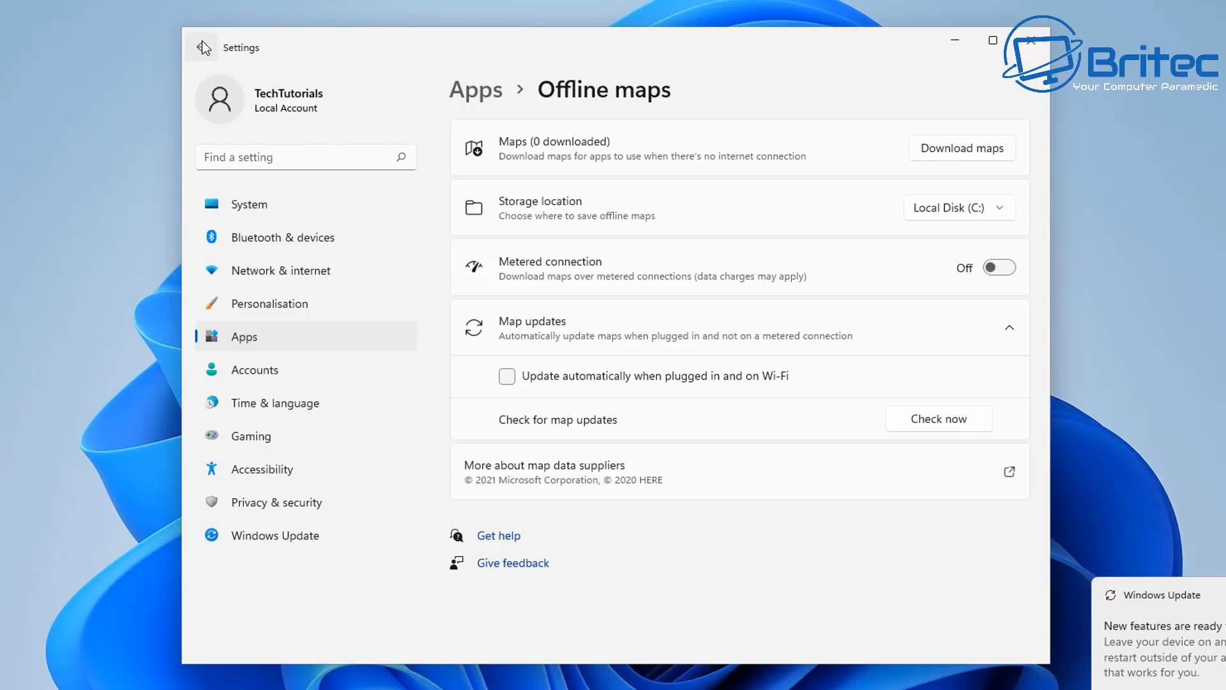
click(204, 53)
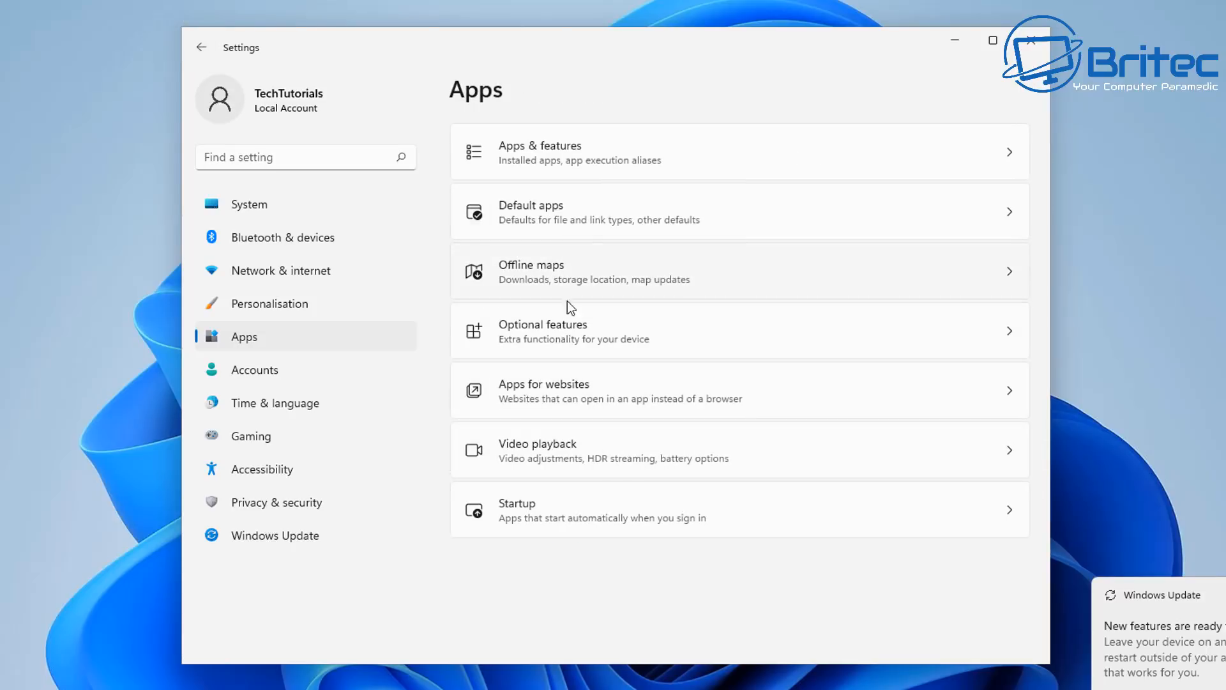
Uninstall the Steps Recorder feature from the installed optional features
click(682, 337)
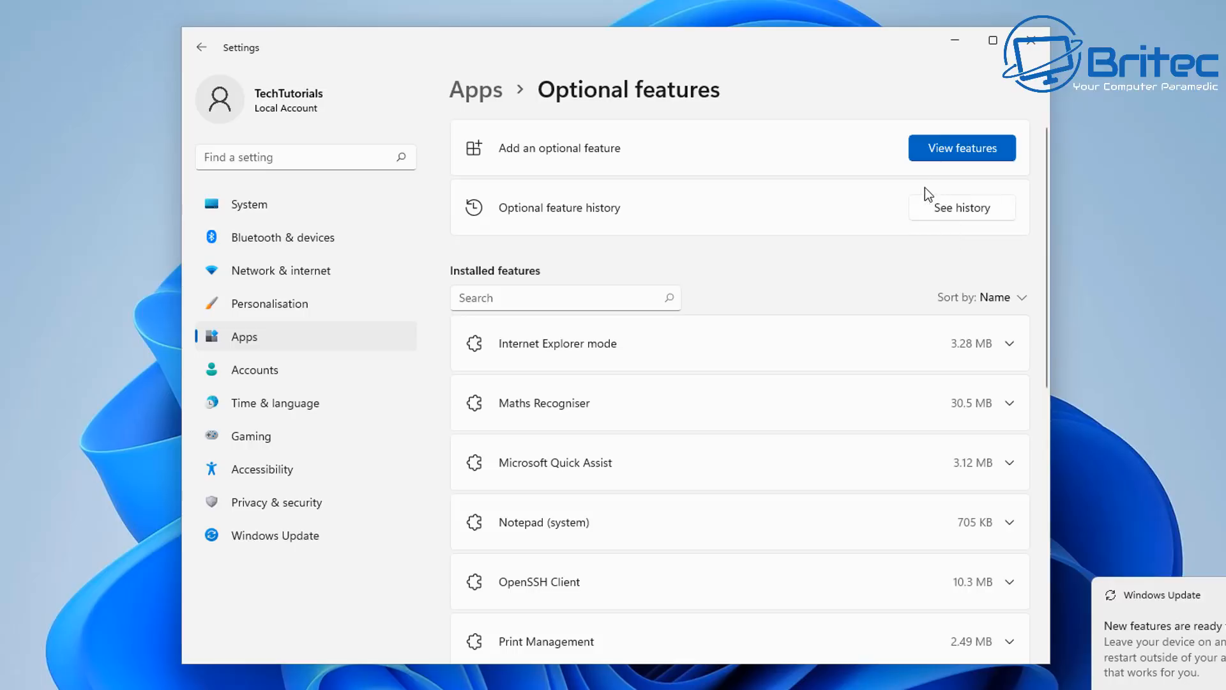
scroll(850, 391, down, 3)
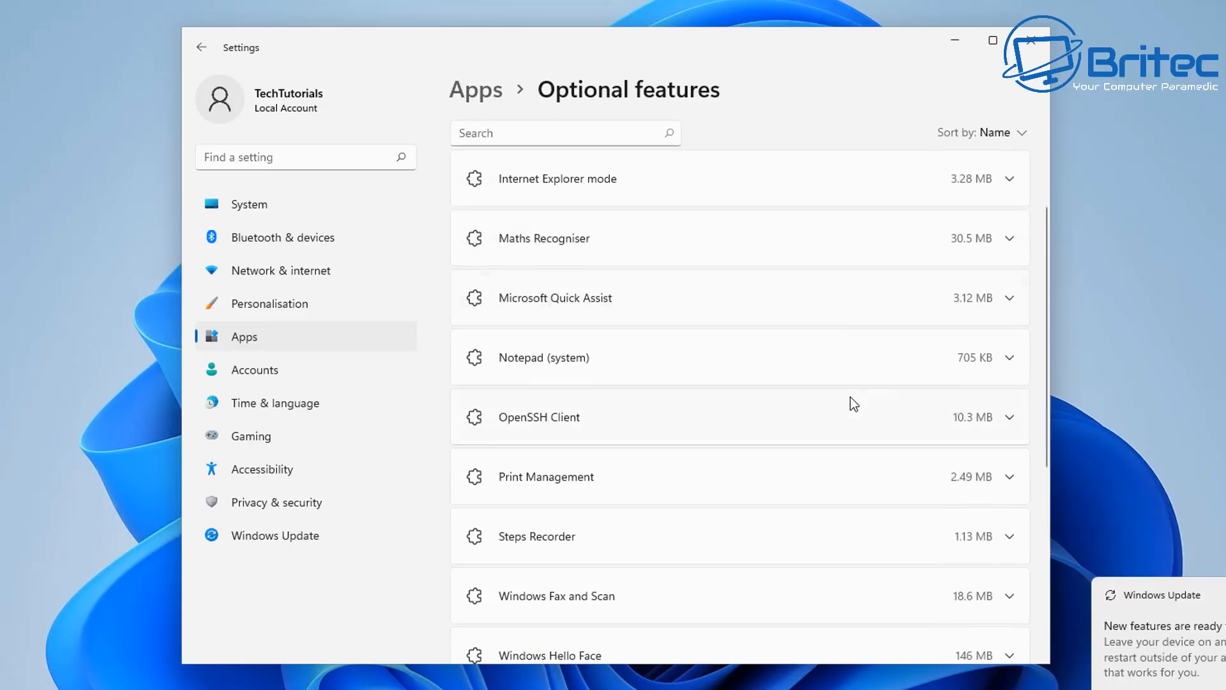
scroll(964, 431, down, 4)
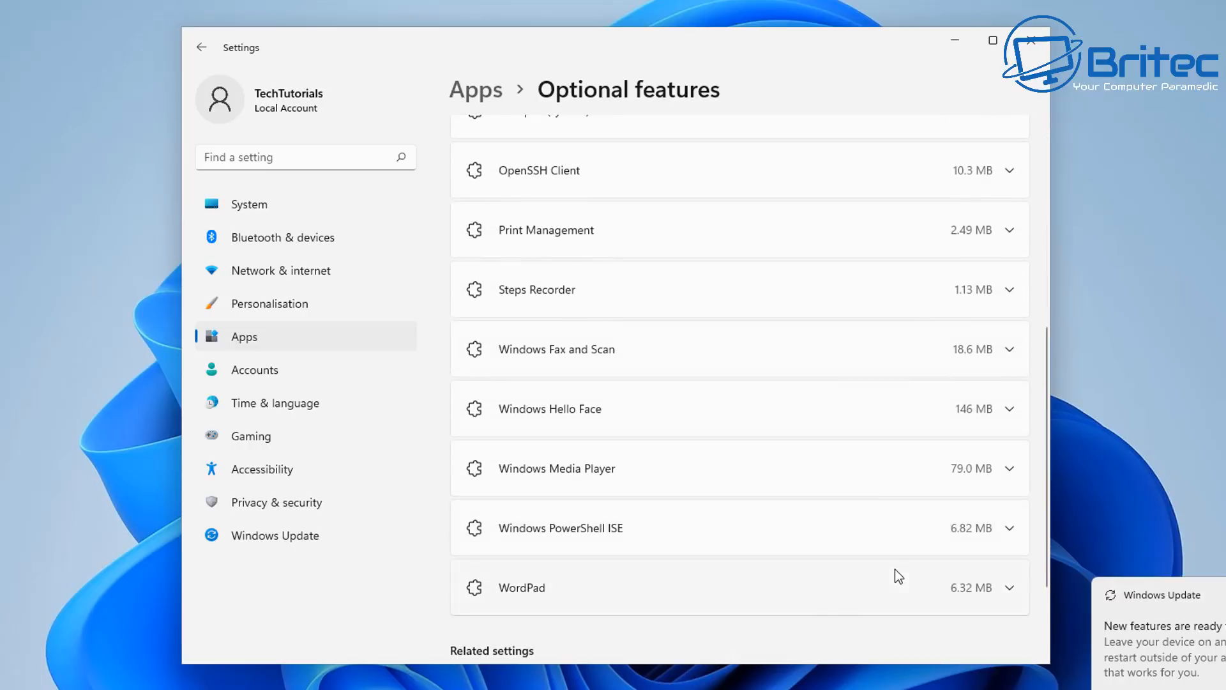
scroll(894, 546, up, 3)
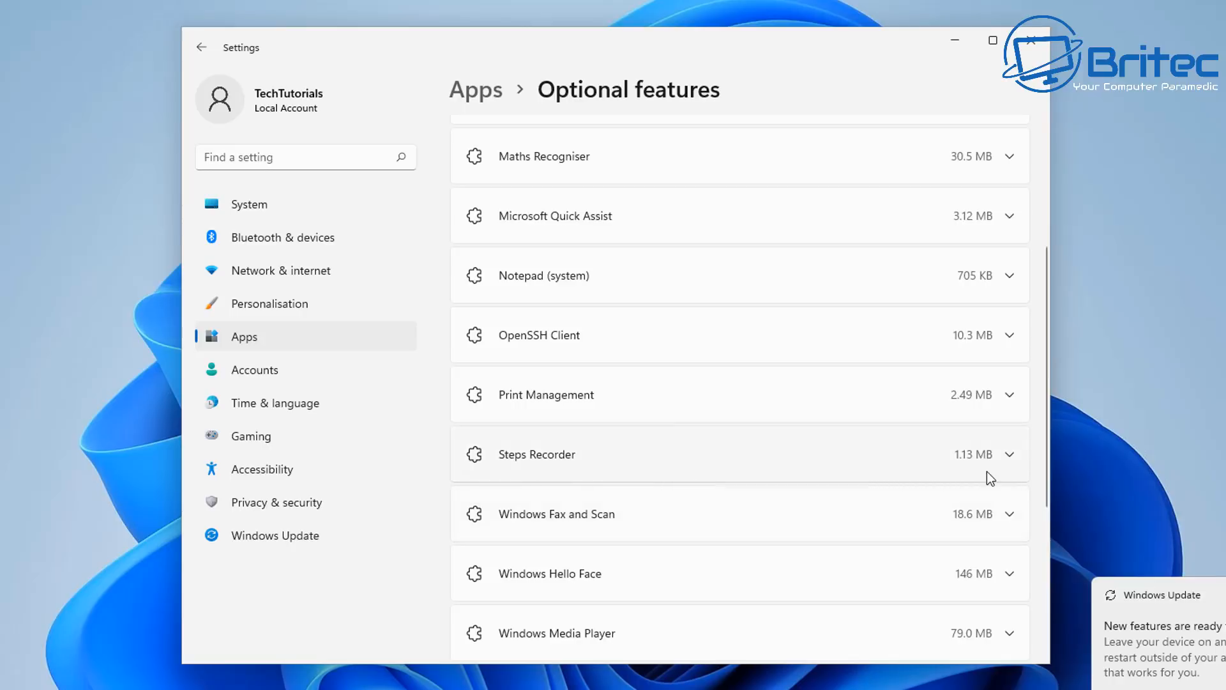
click(1010, 454)
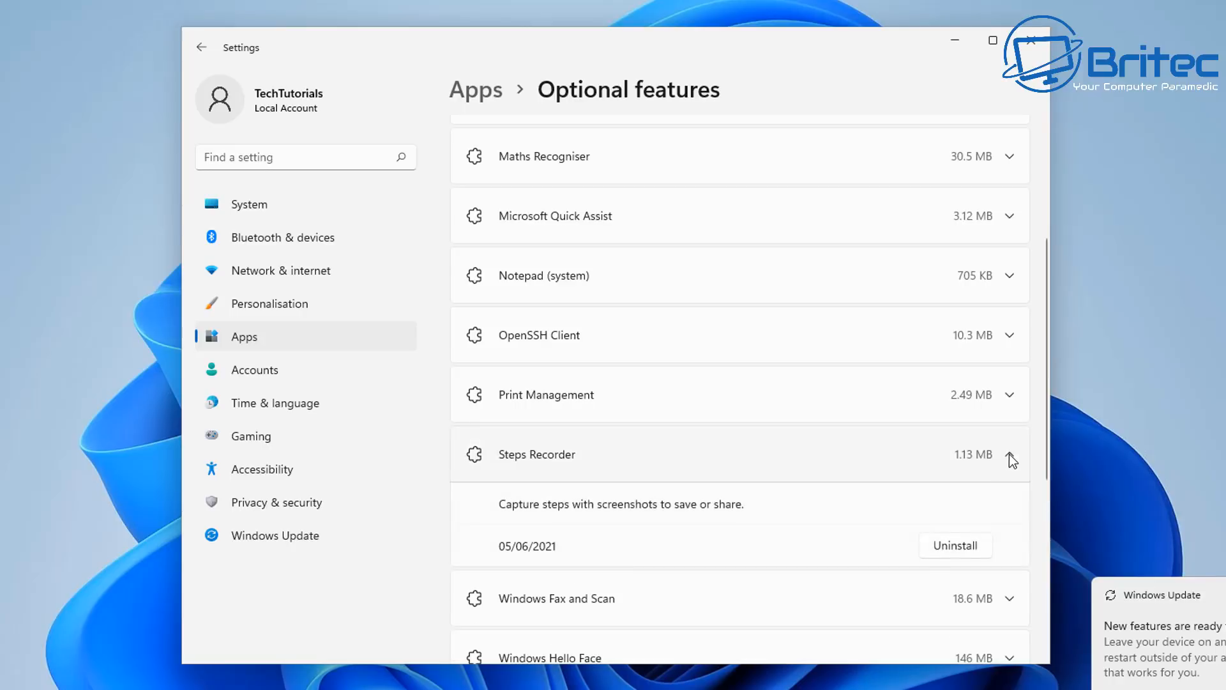
click(955, 545)
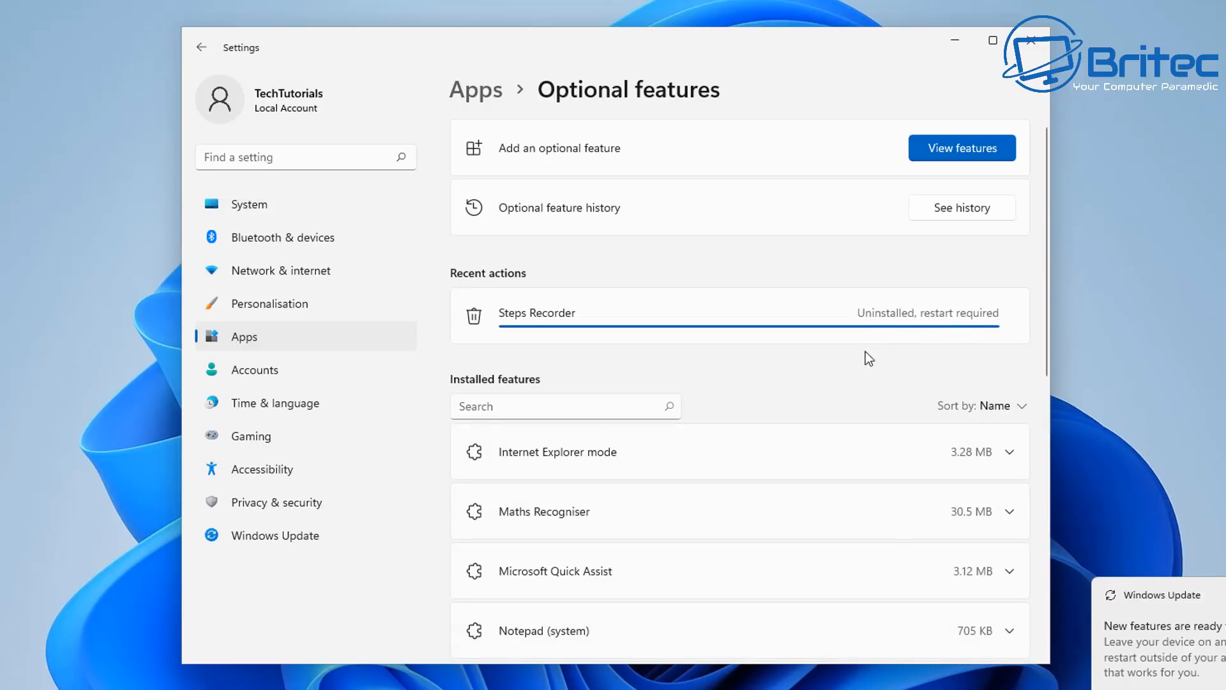
Review the Windows Hello Face optional feature and the Media Features entry in Windows Features without making changes, and return to the Apps page
scroll(863, 409, down, 10)
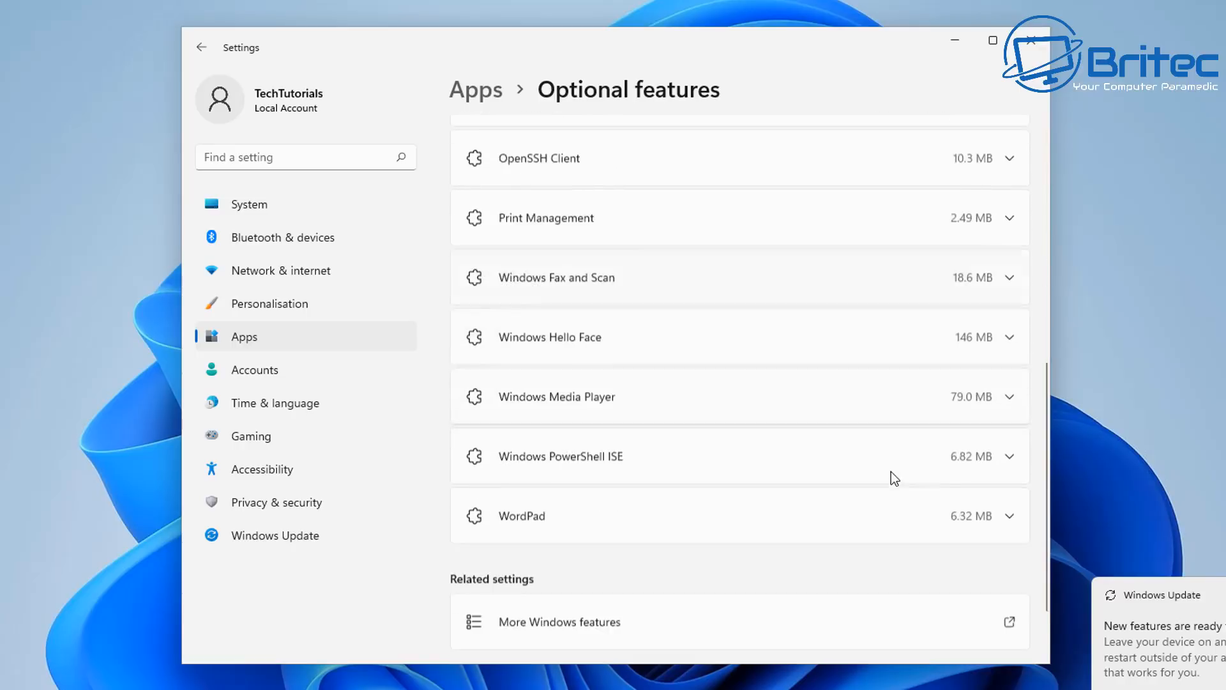
click(1011, 295)
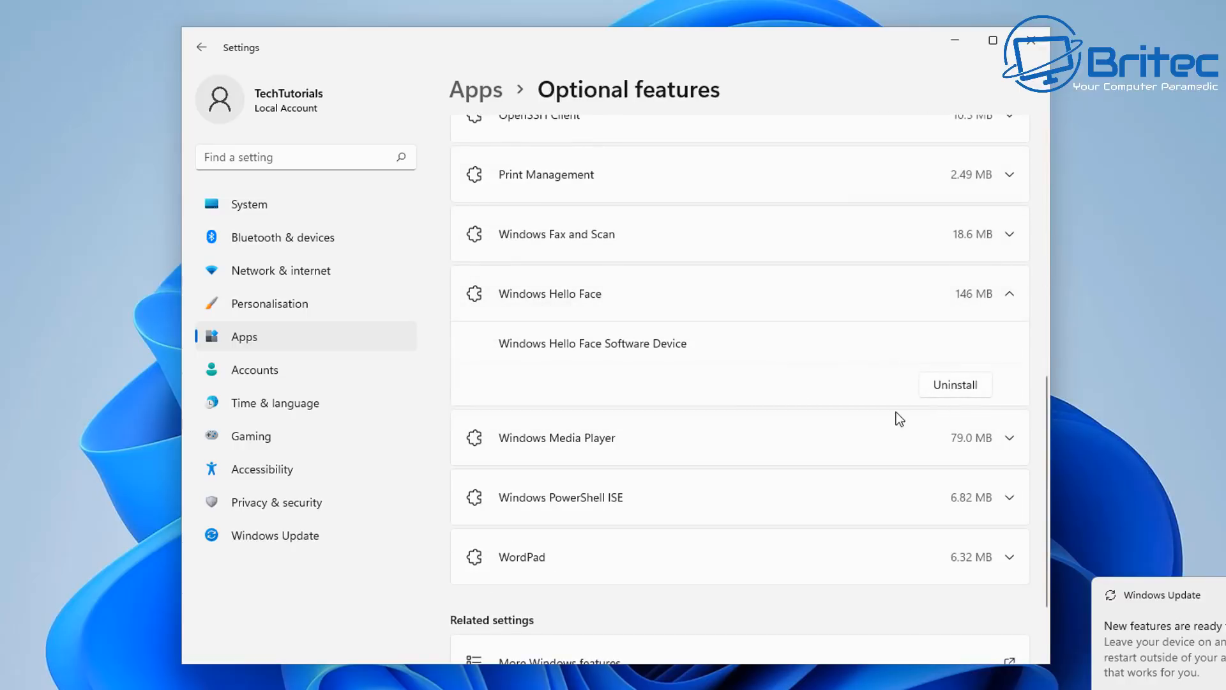
scroll(725, 531, down, 3)
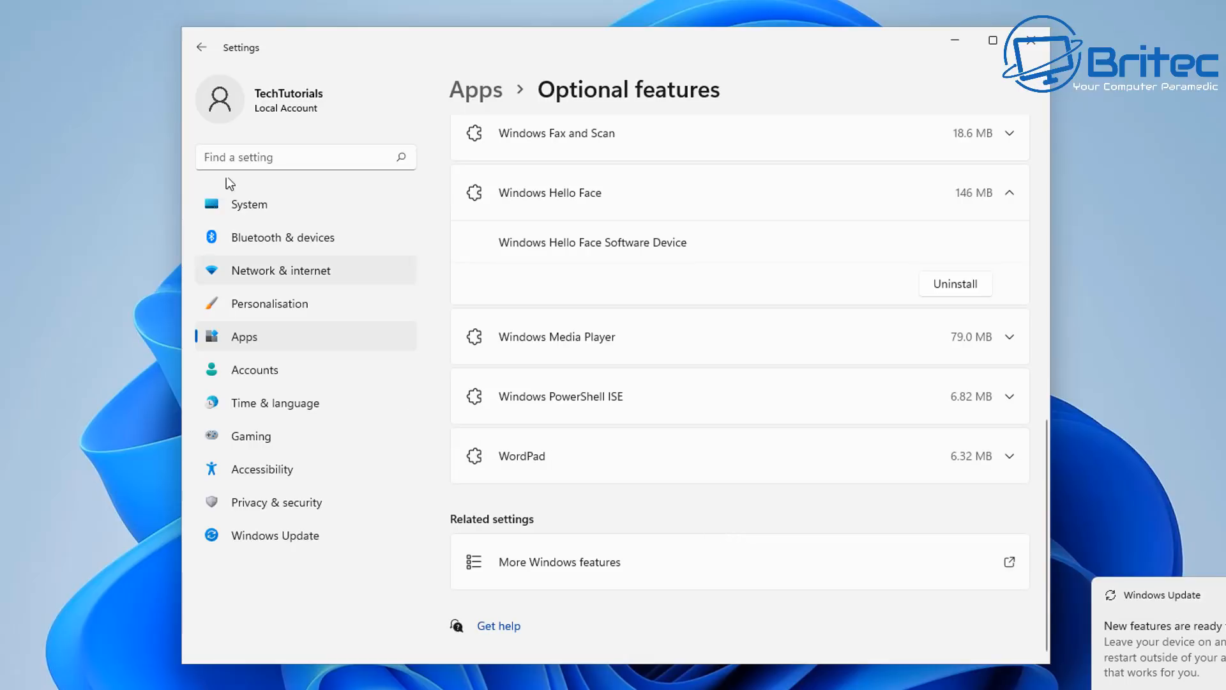
click(607, 574)
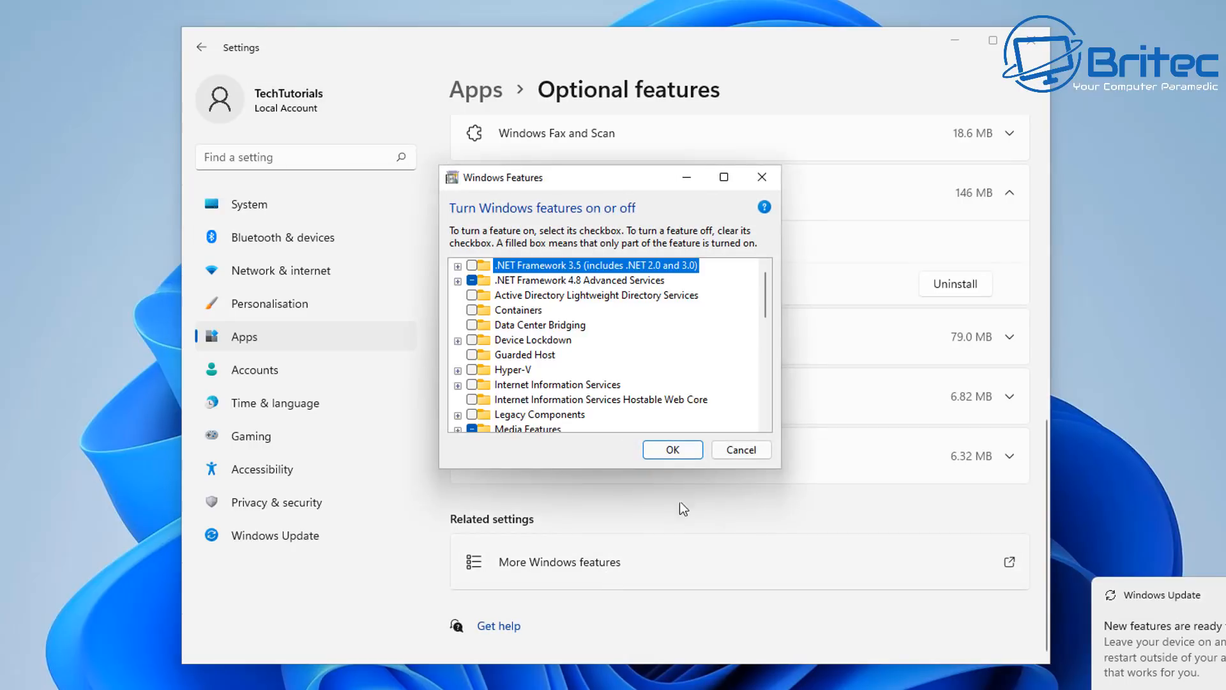
scroll(529, 356, down, 1)
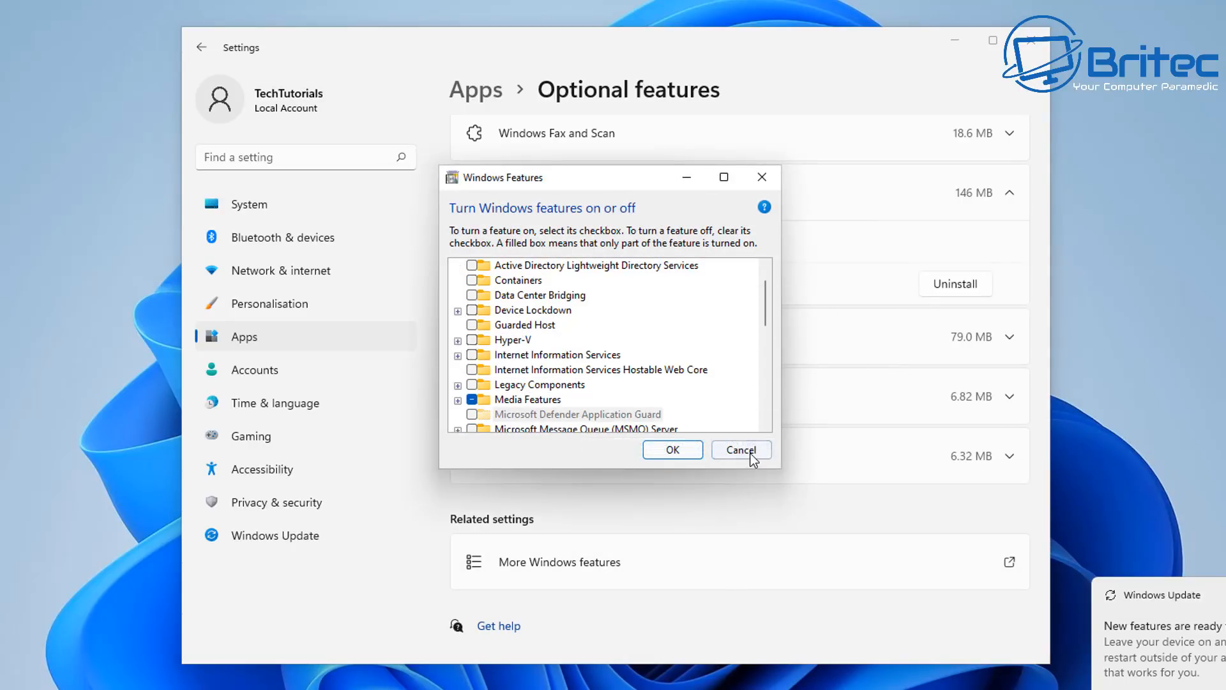
click(458, 400)
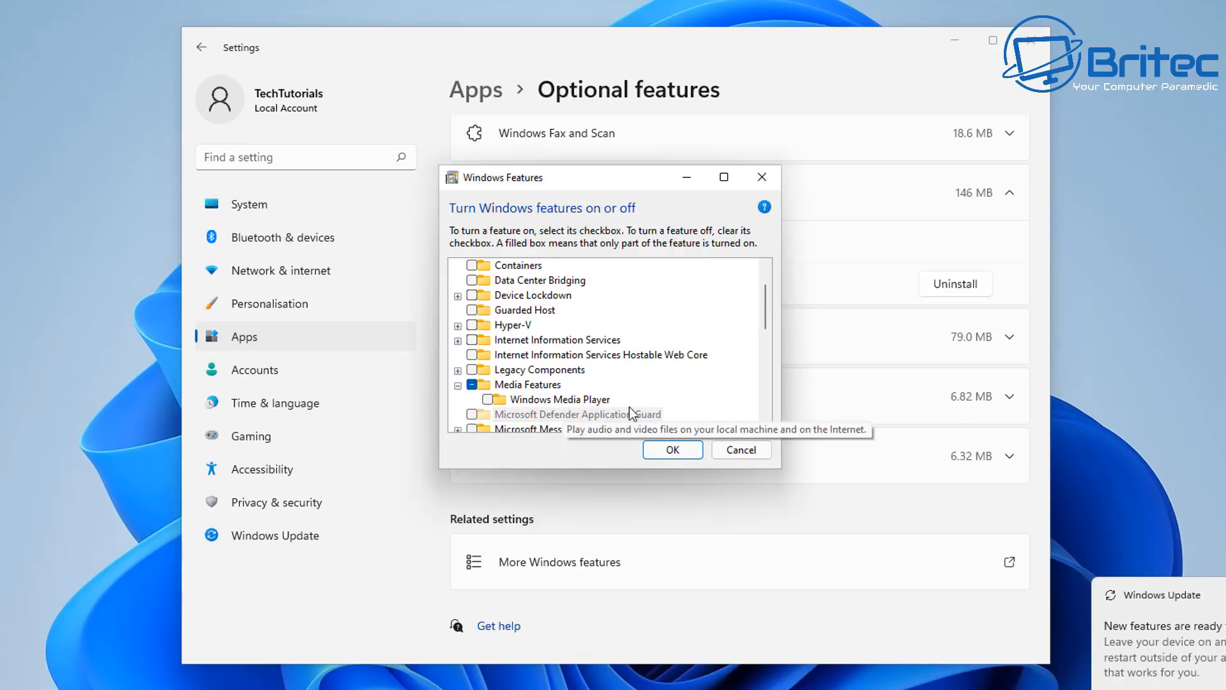
click(734, 453)
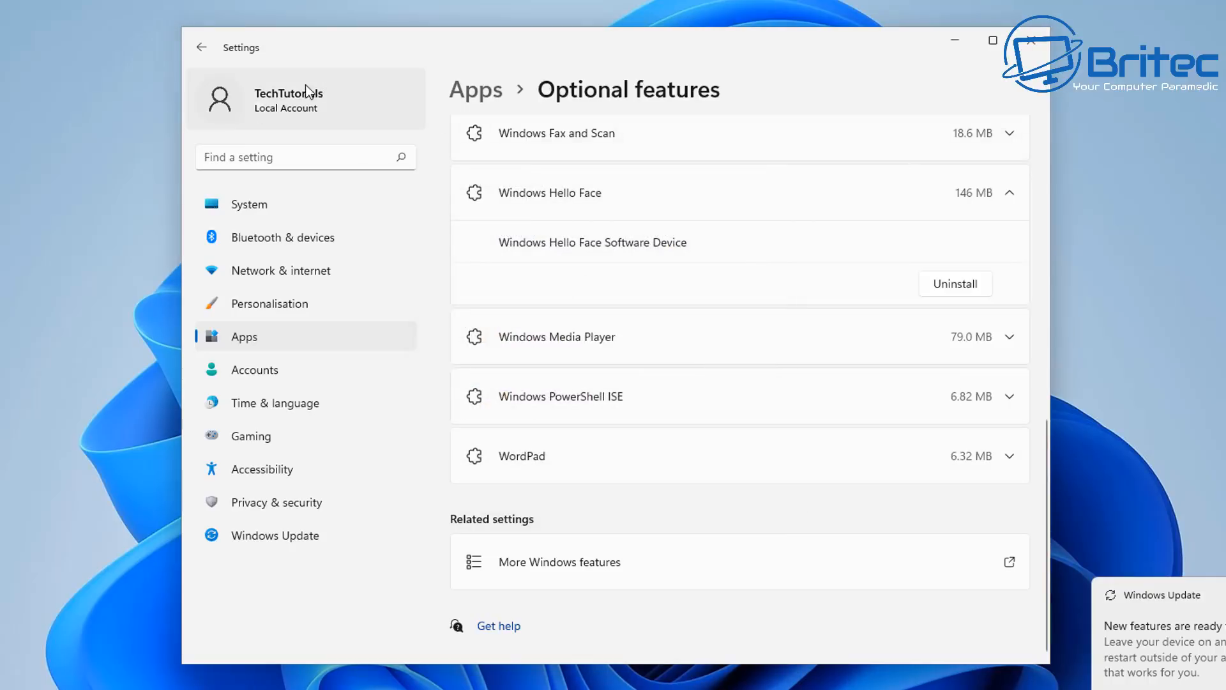
click(201, 57)
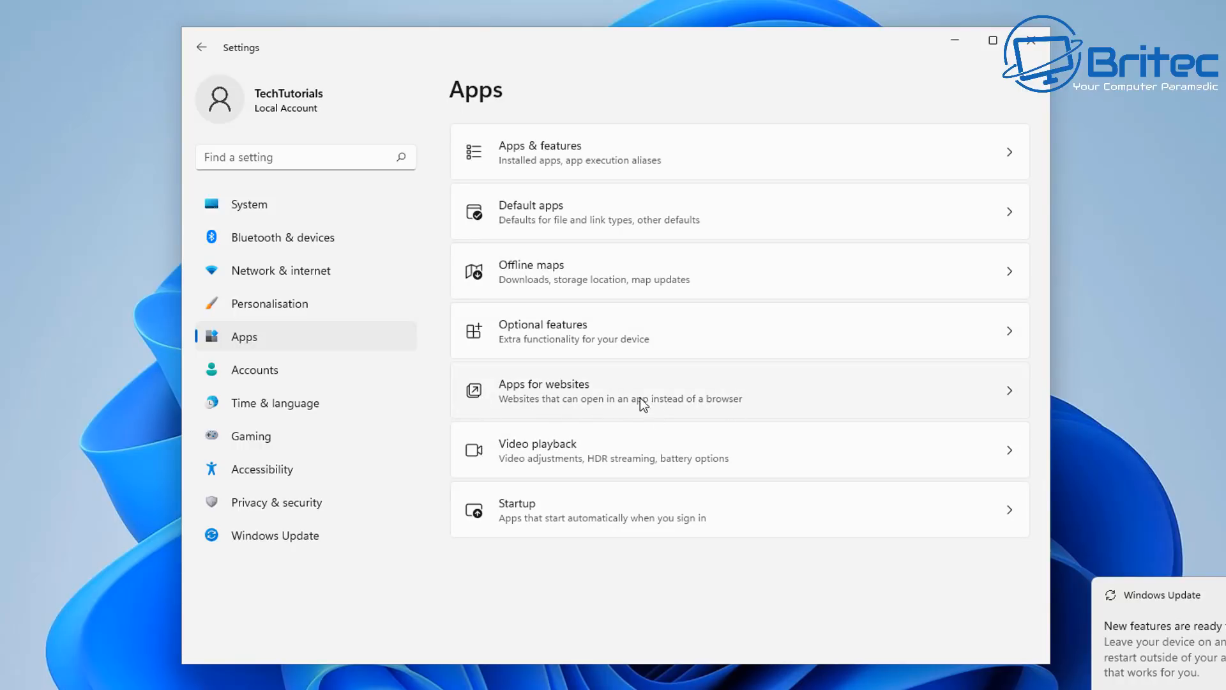
Turn off Microsoft Teams (Preview) and the Windows Security notification icon in the startup apps, and recheck the list
click(543, 514)
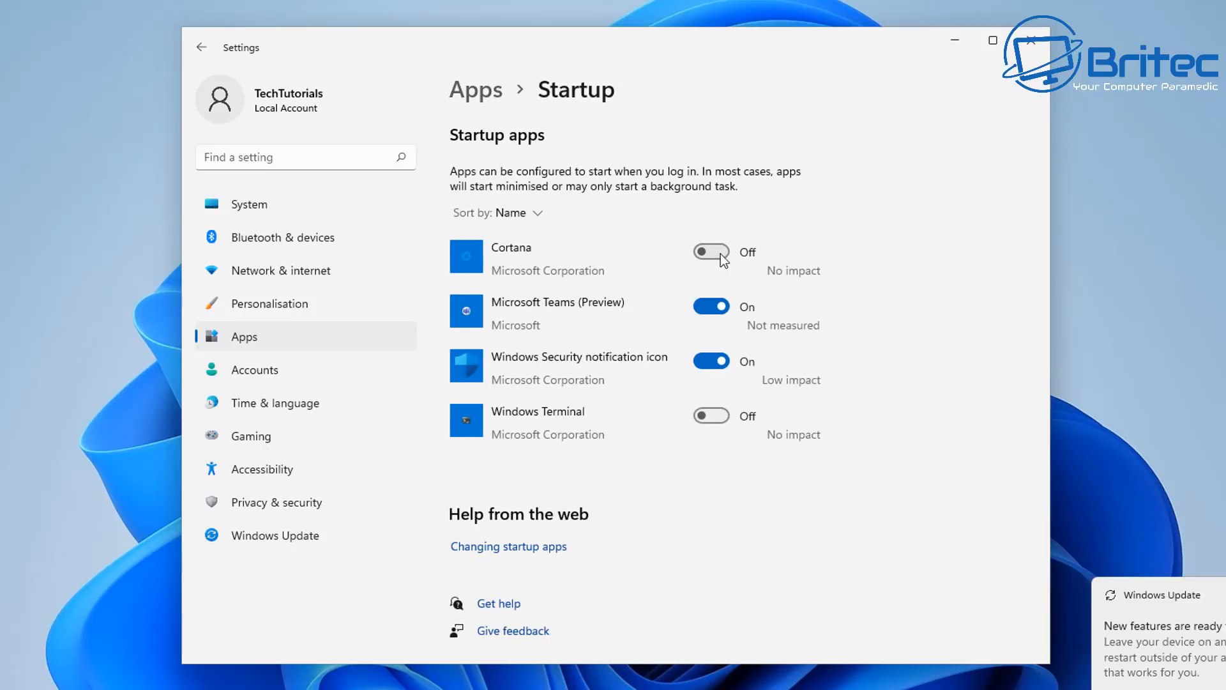
click(711, 306)
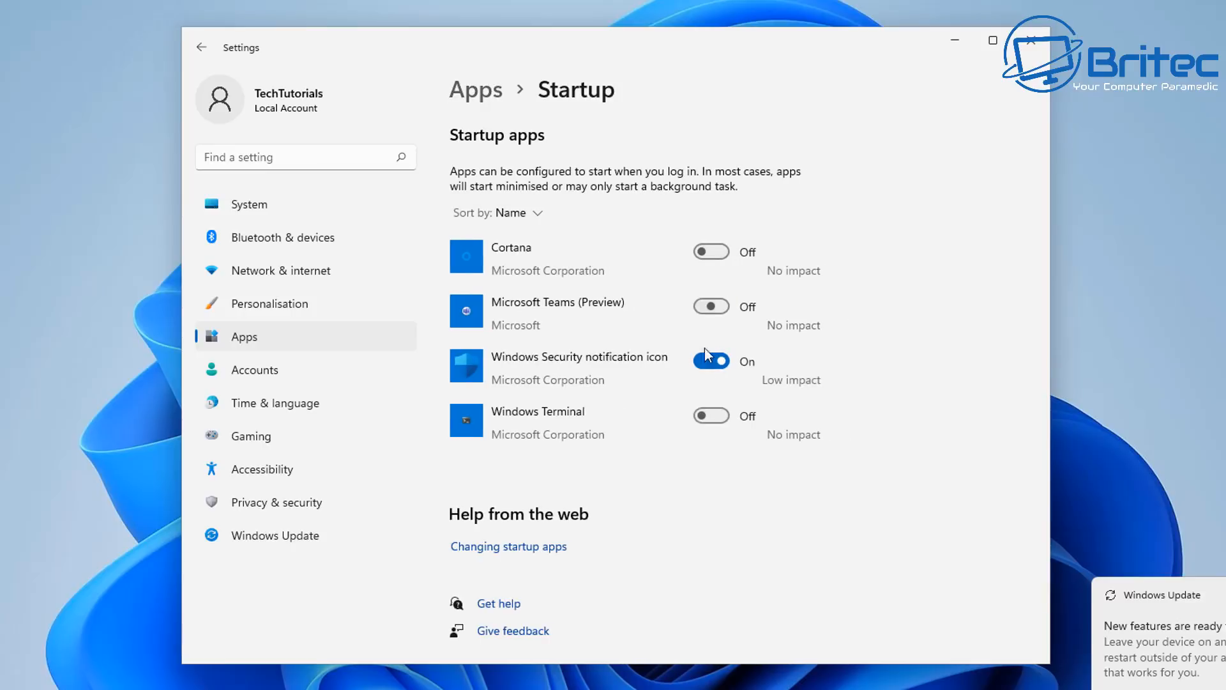
click(709, 362)
click(201, 48)
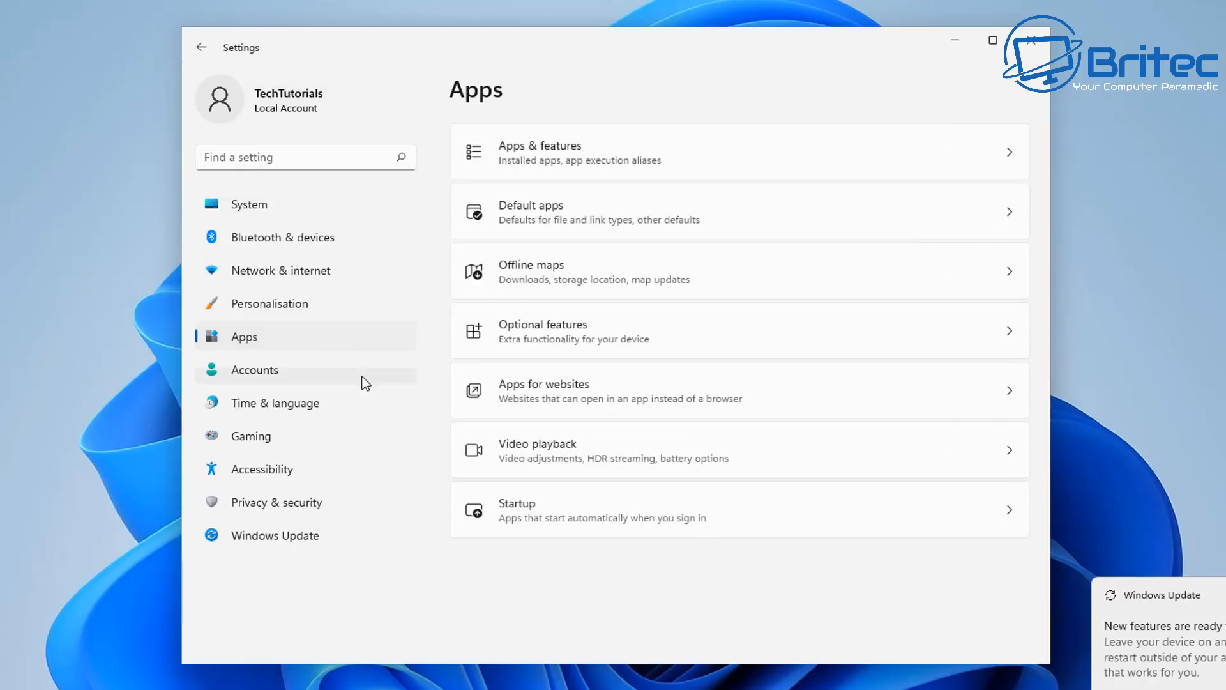
click(635, 512)
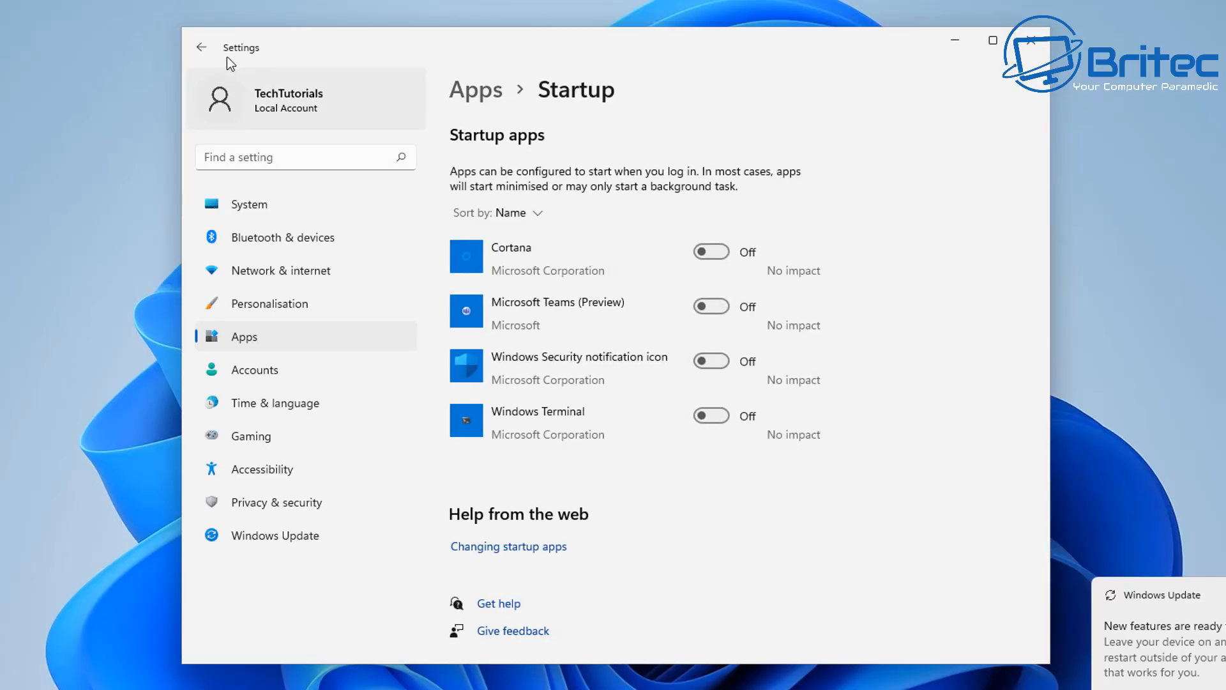
click(201, 47)
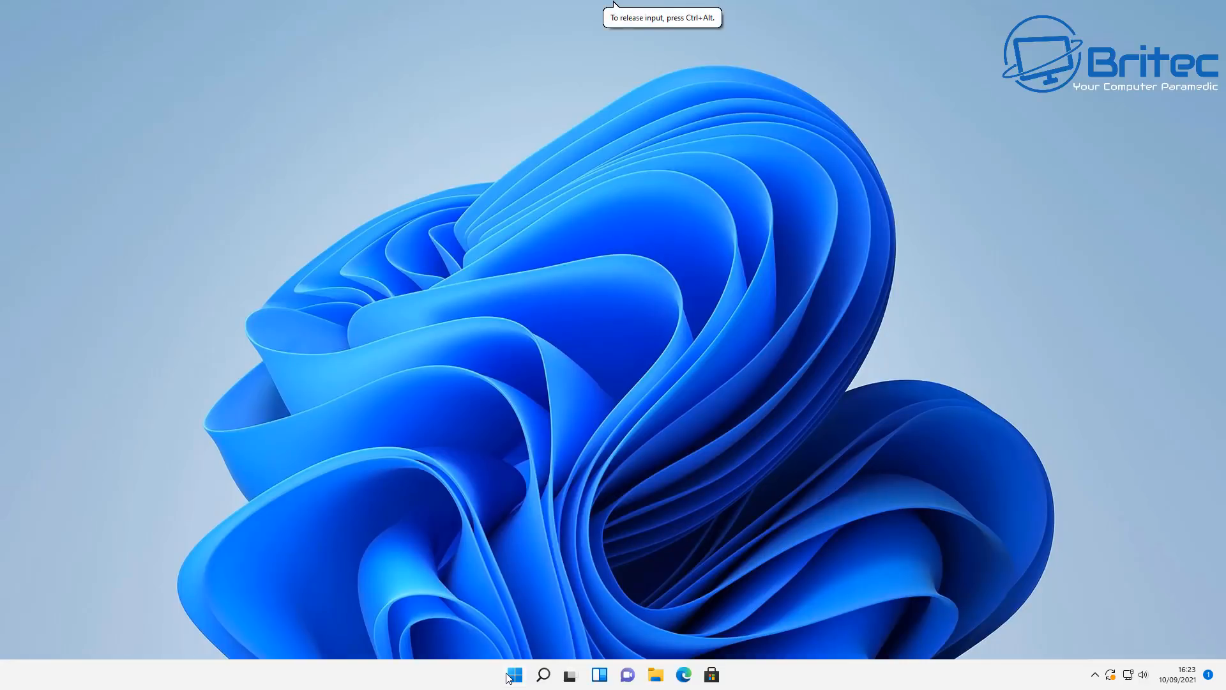
Search Windows for "services" and open the Services app
click(548, 677)
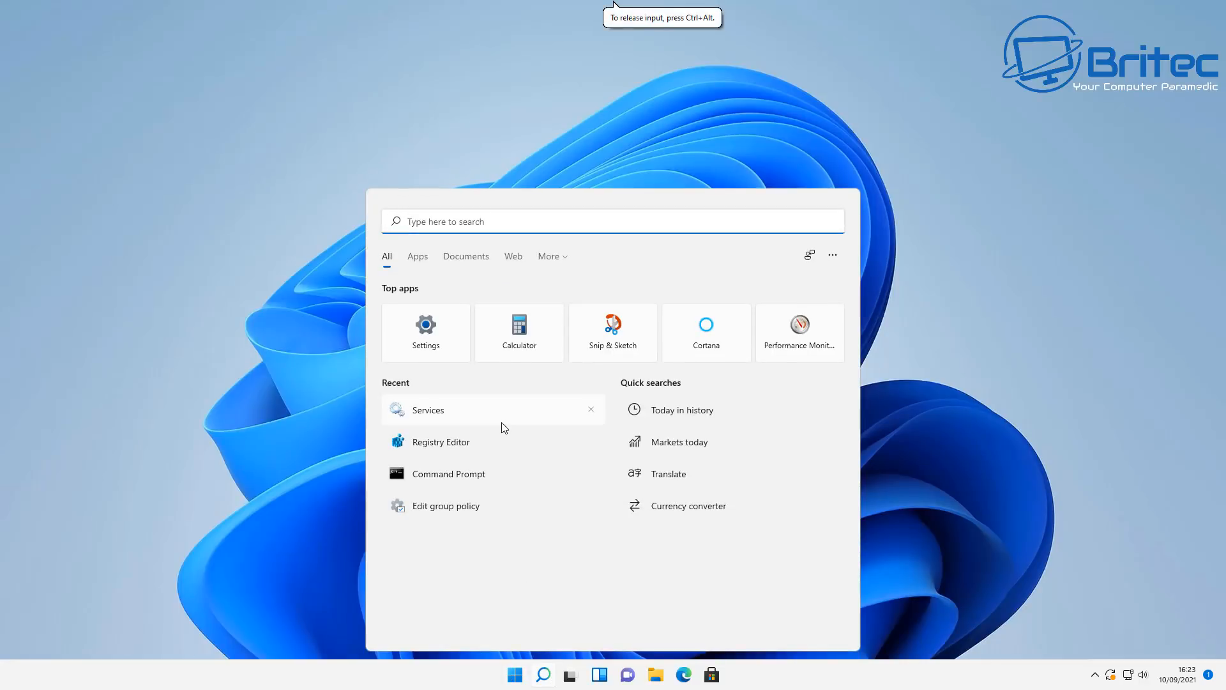
text(services)
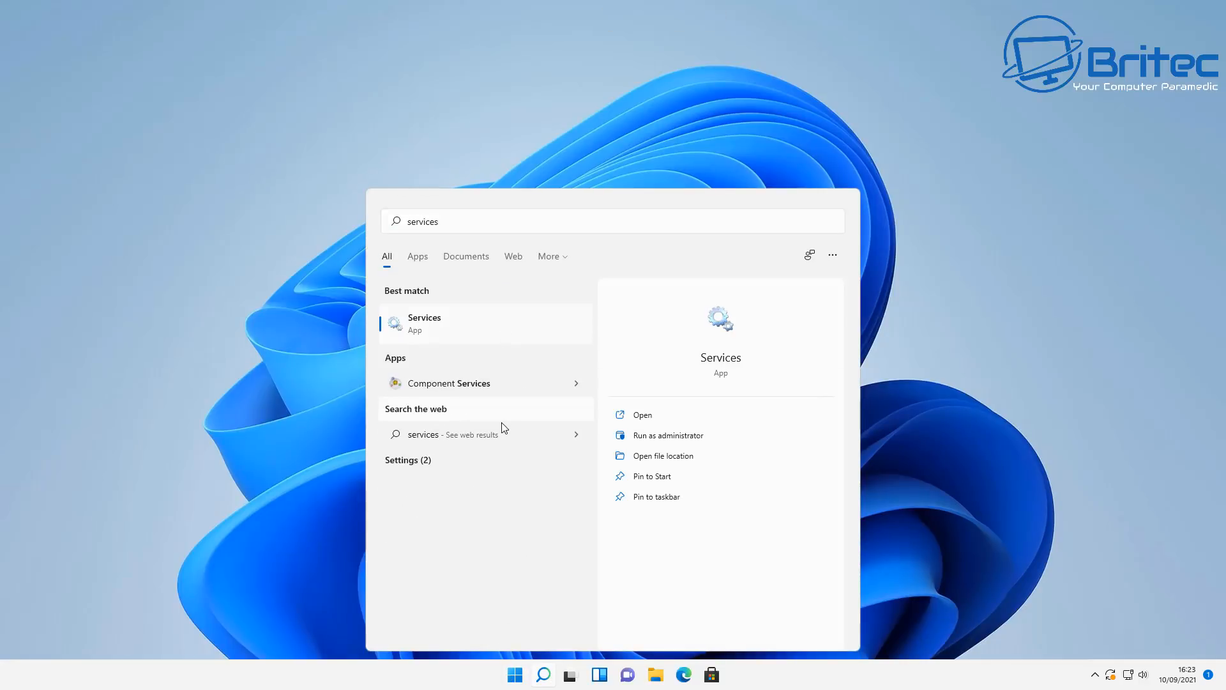
key(Return)
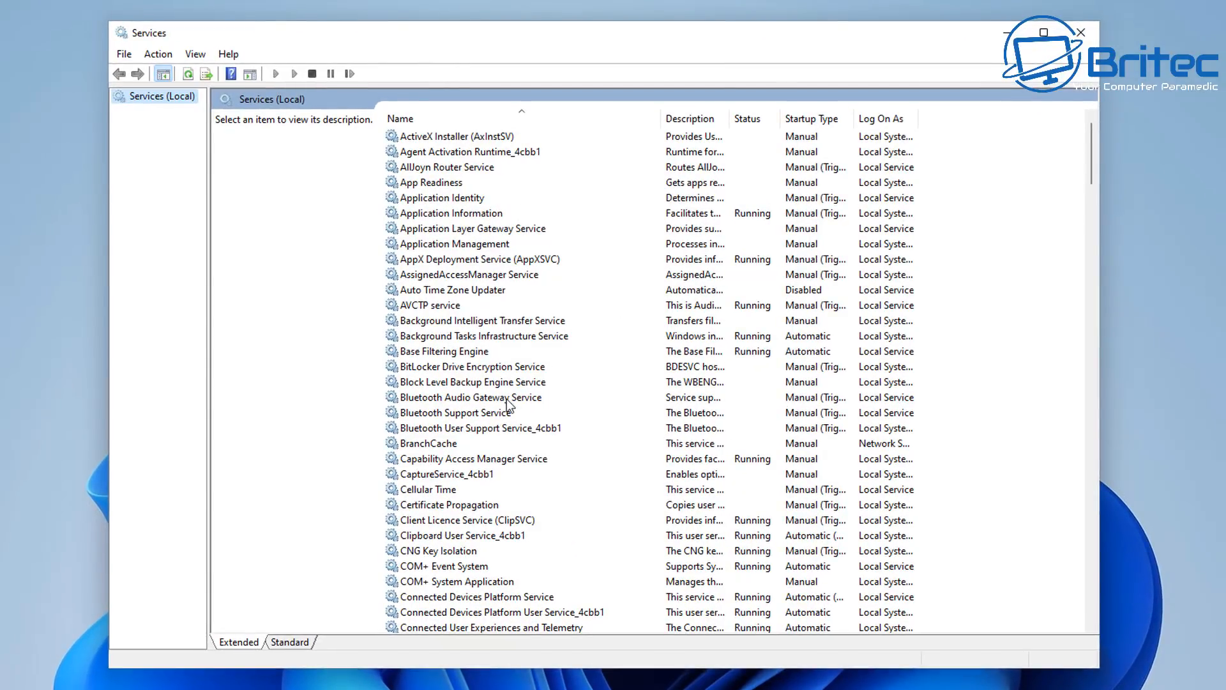
Set the Distributed Link Tracking Client service's startup type to Disabled, stop the service and apply the change
scroll(507, 405, down, 7)
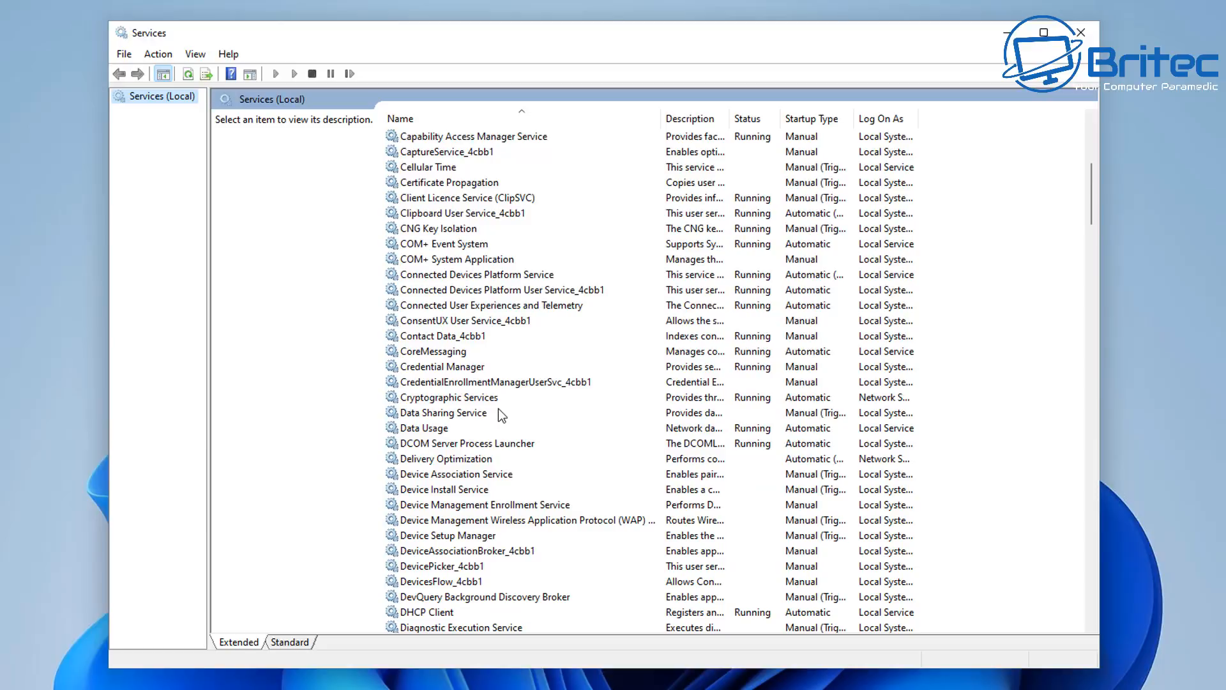
scroll(497, 410, down, 2)
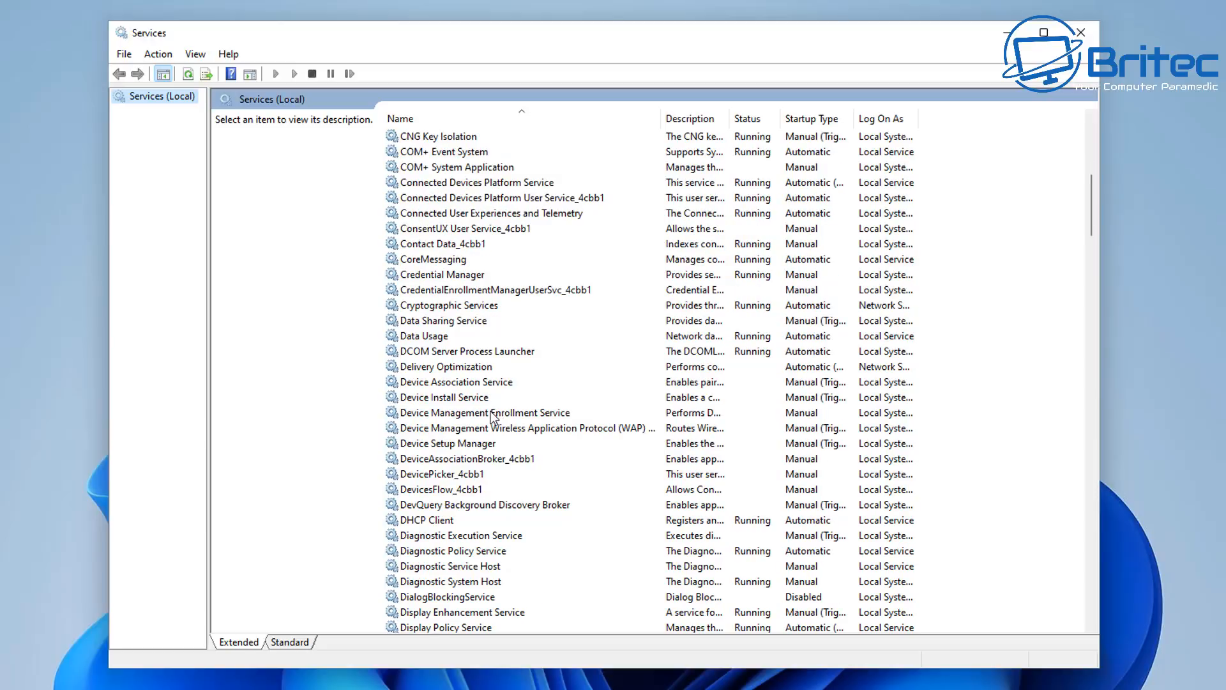
scroll(492, 419, down, 7)
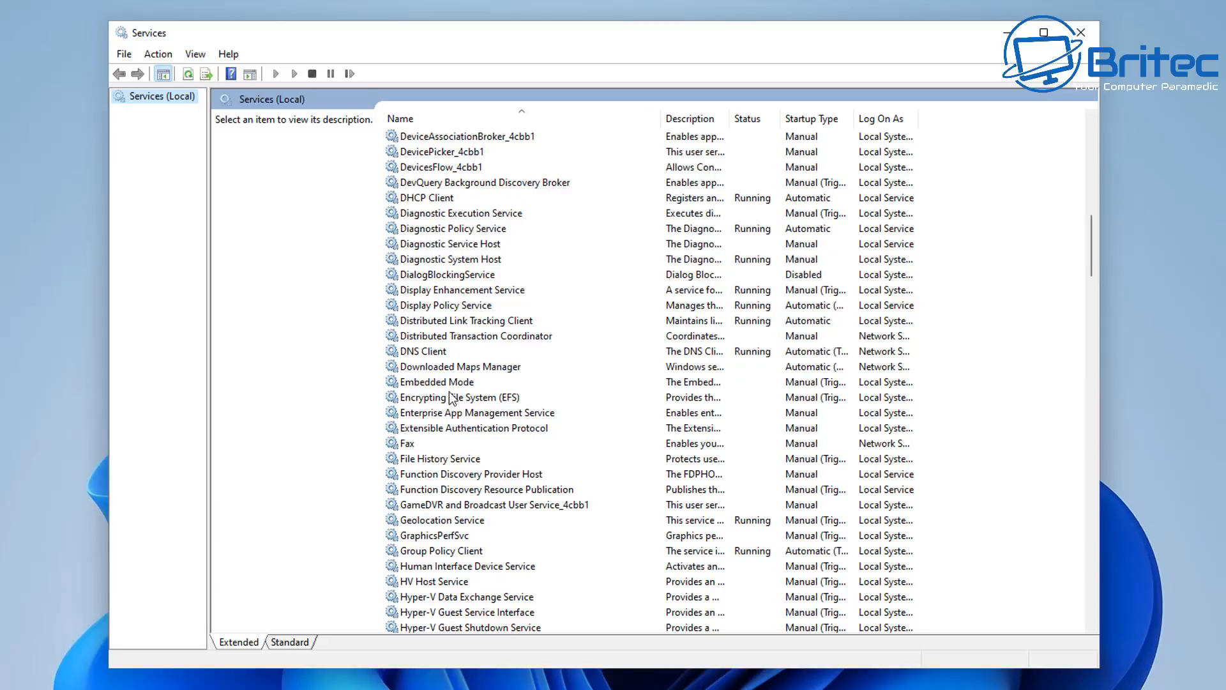
click(486, 321)
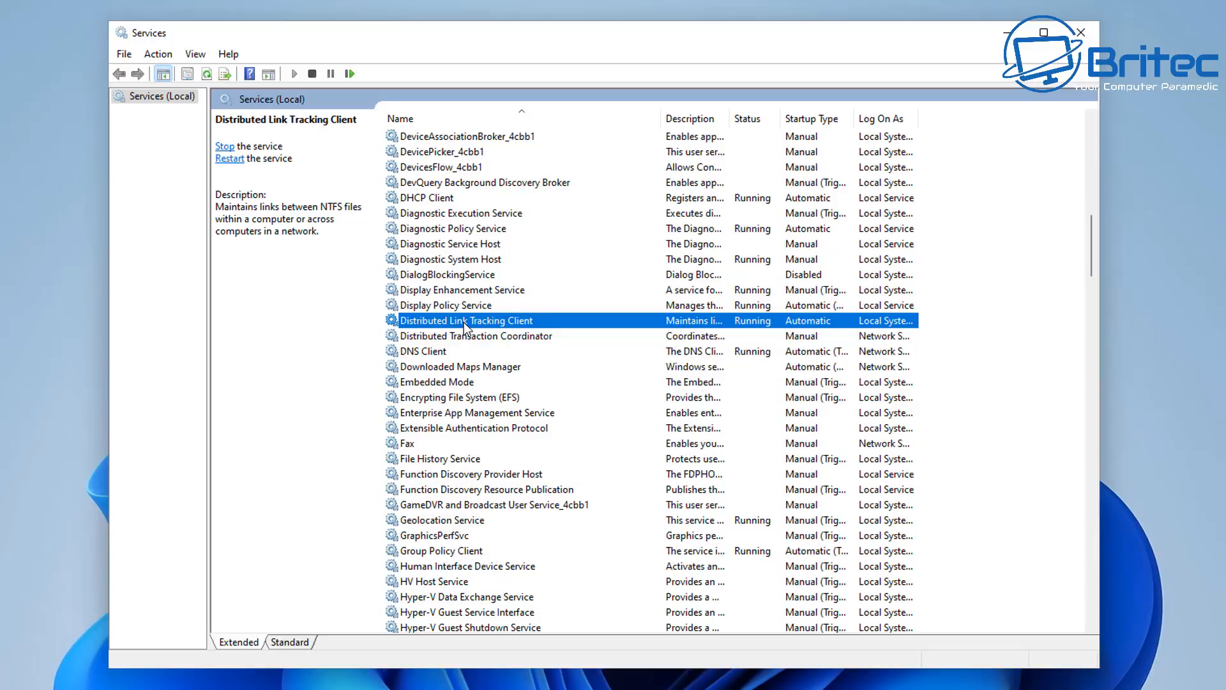
double_click(463, 322)
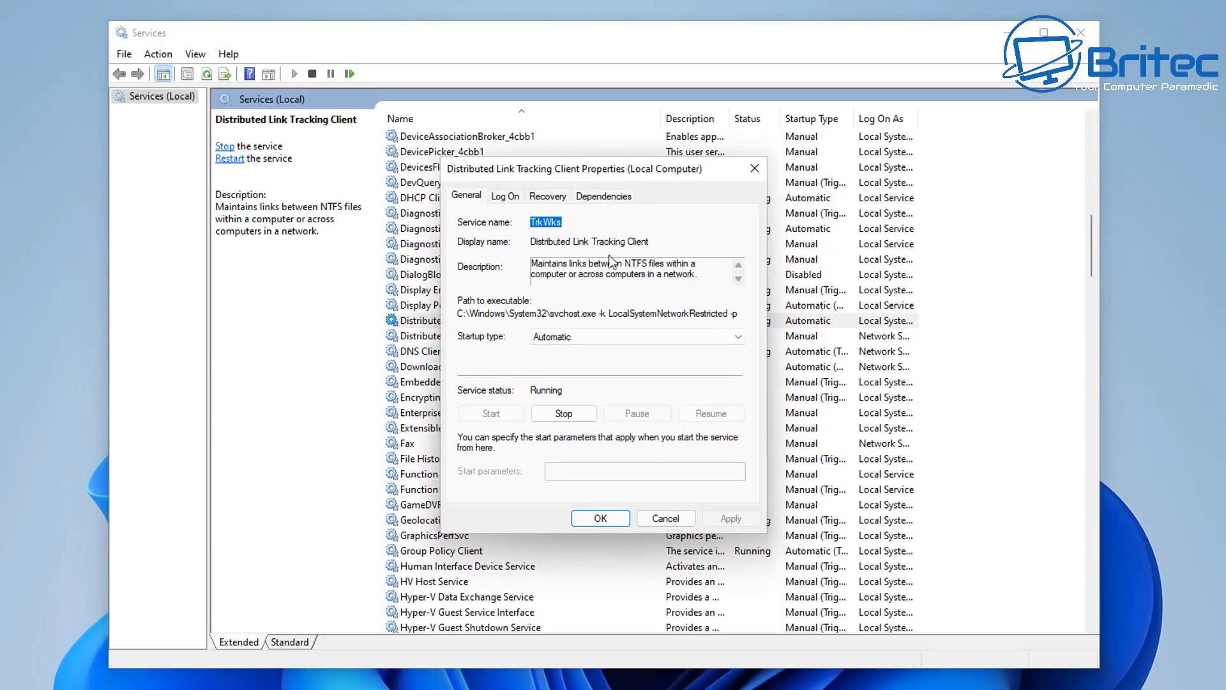
click(572, 343)
click(562, 379)
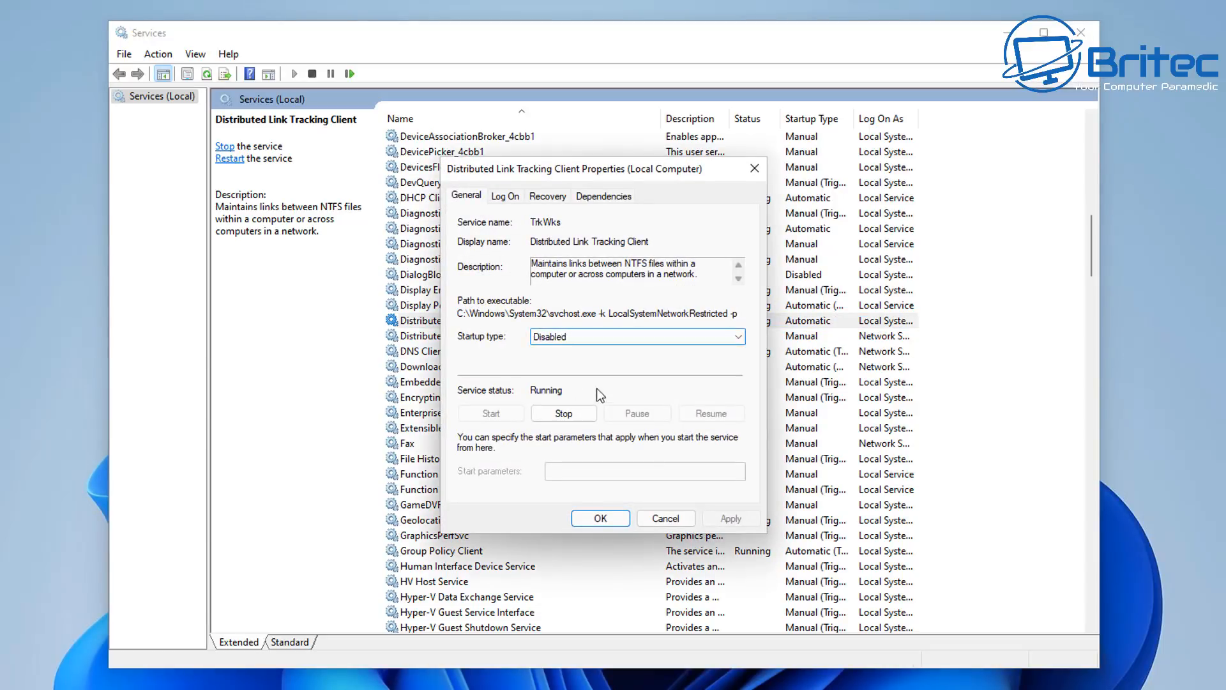
click(562, 414)
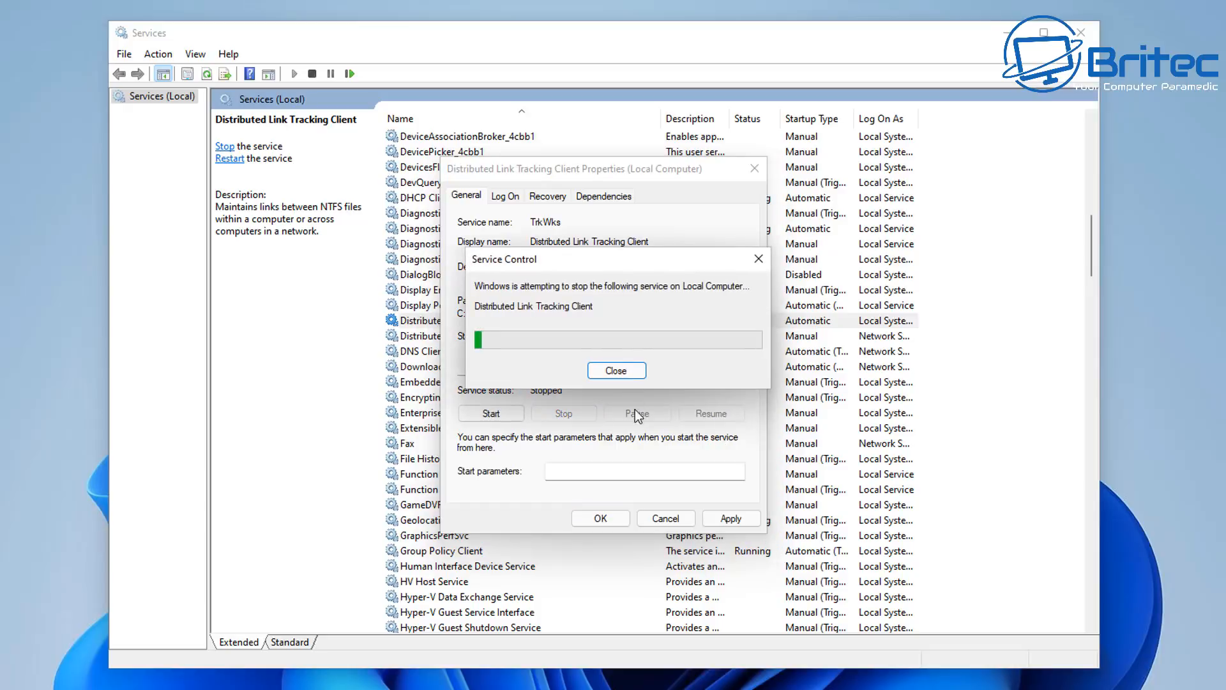
click(730, 519)
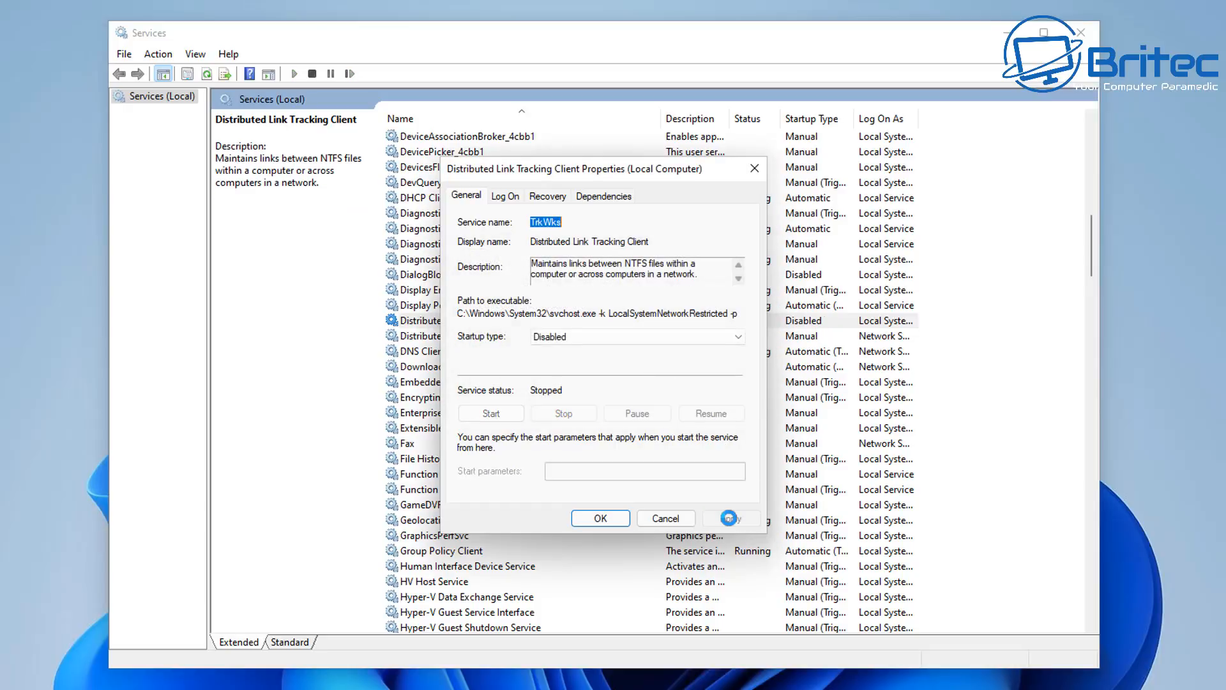
Close the open service properties, stop the Connected User Experiences and Telemetry service, and set its startup type to Disabled
click(588, 517)
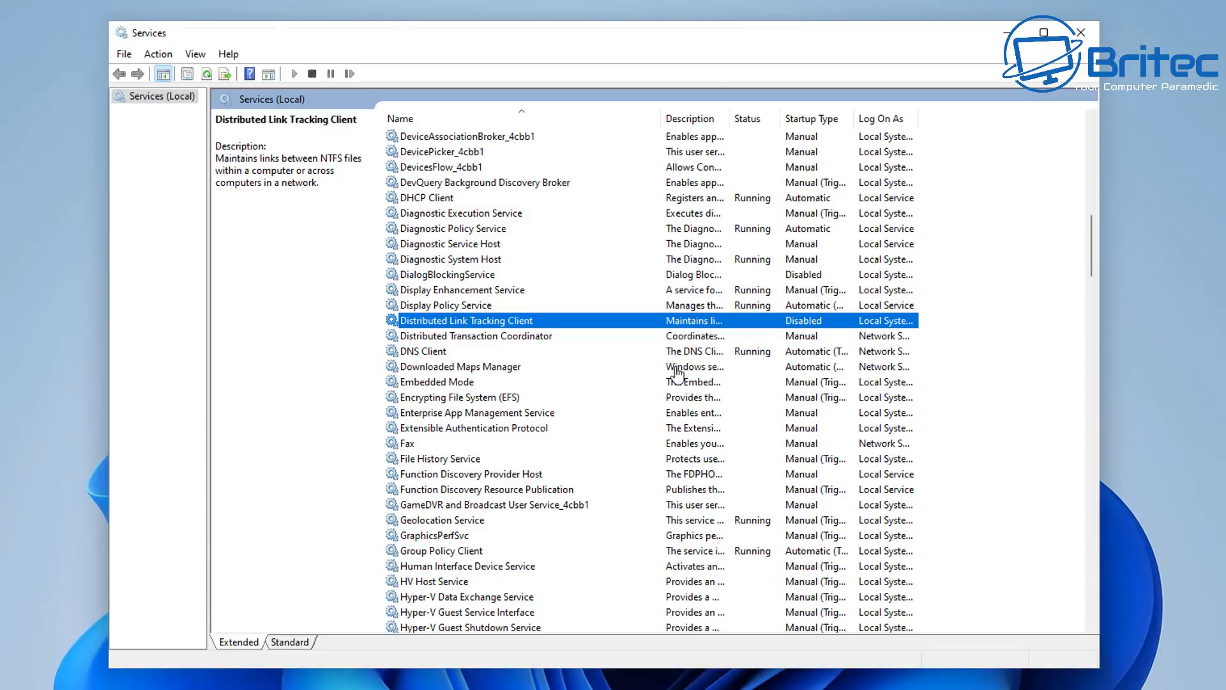
scroll(529, 350, up, 9)
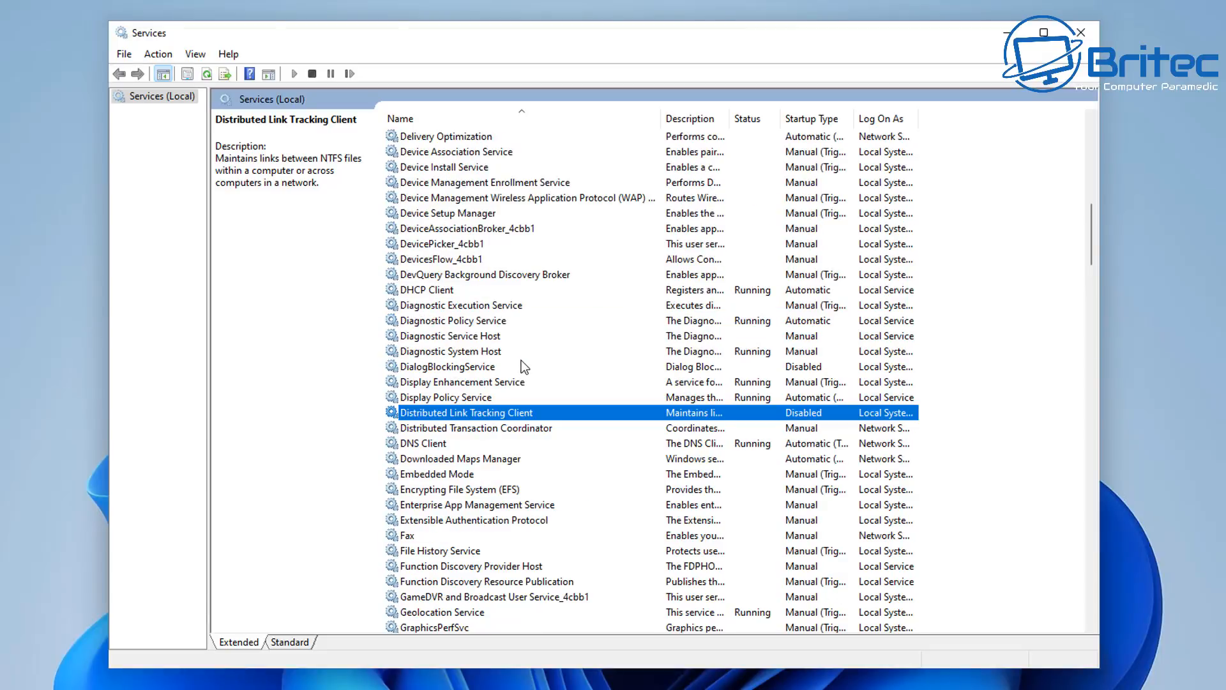
scroll(475, 412, up, 1)
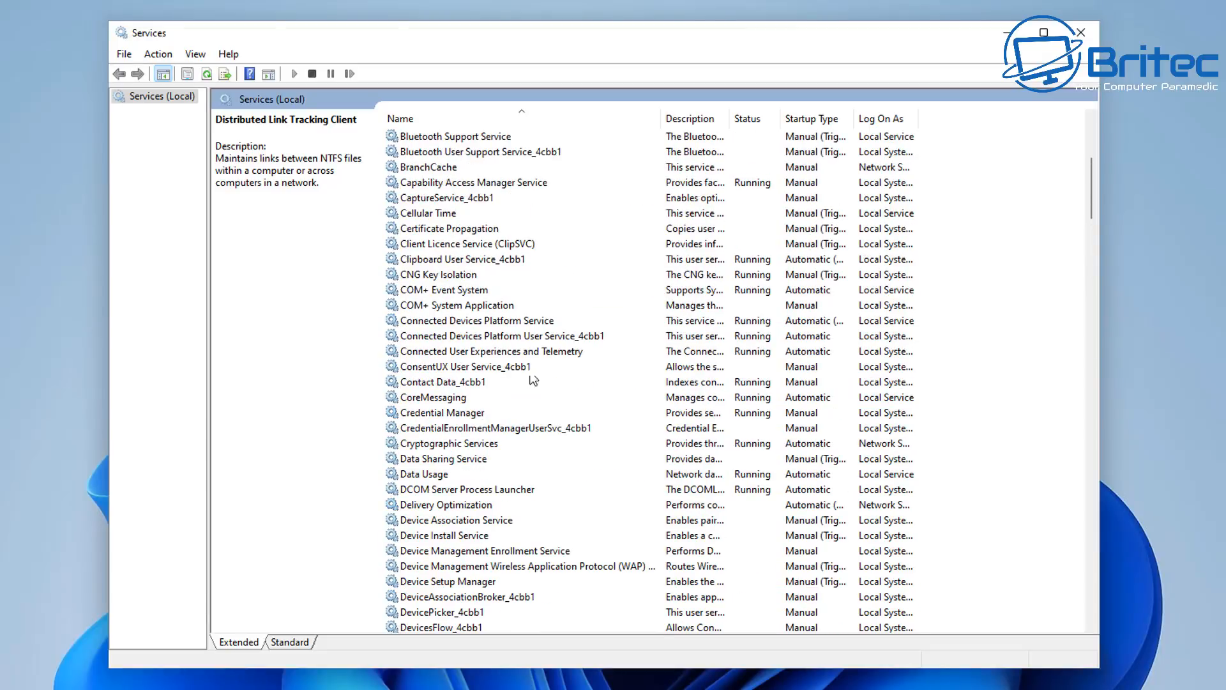
click(422, 353)
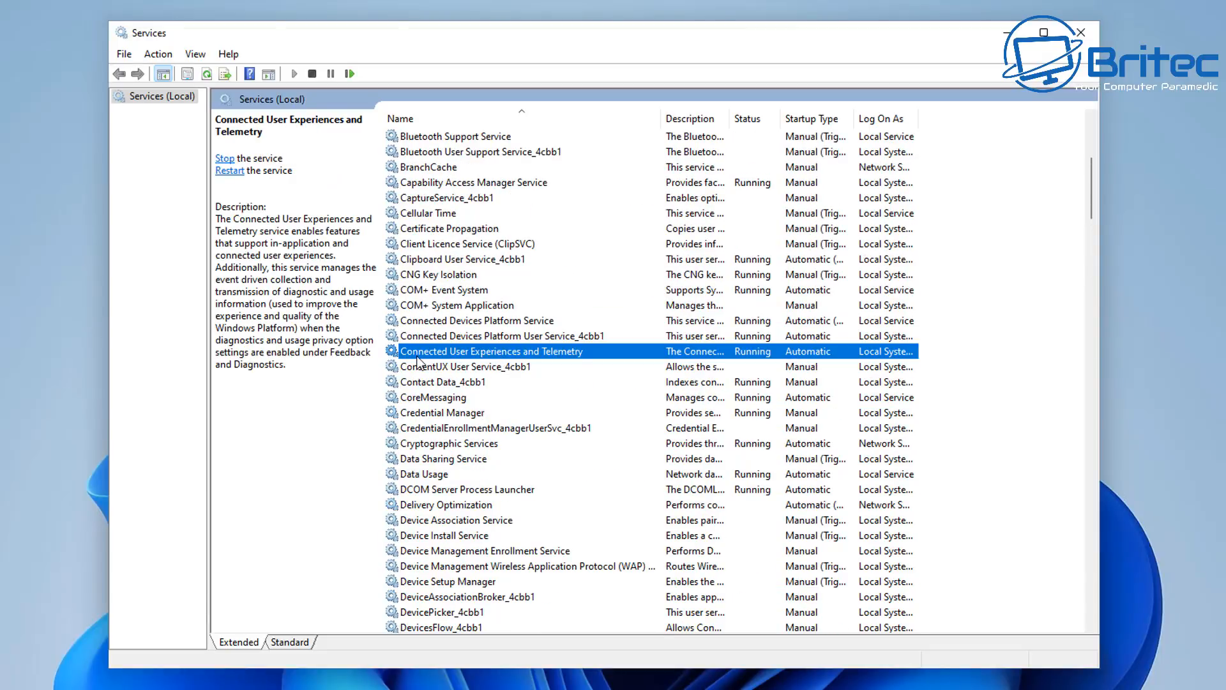
double_click(537, 352)
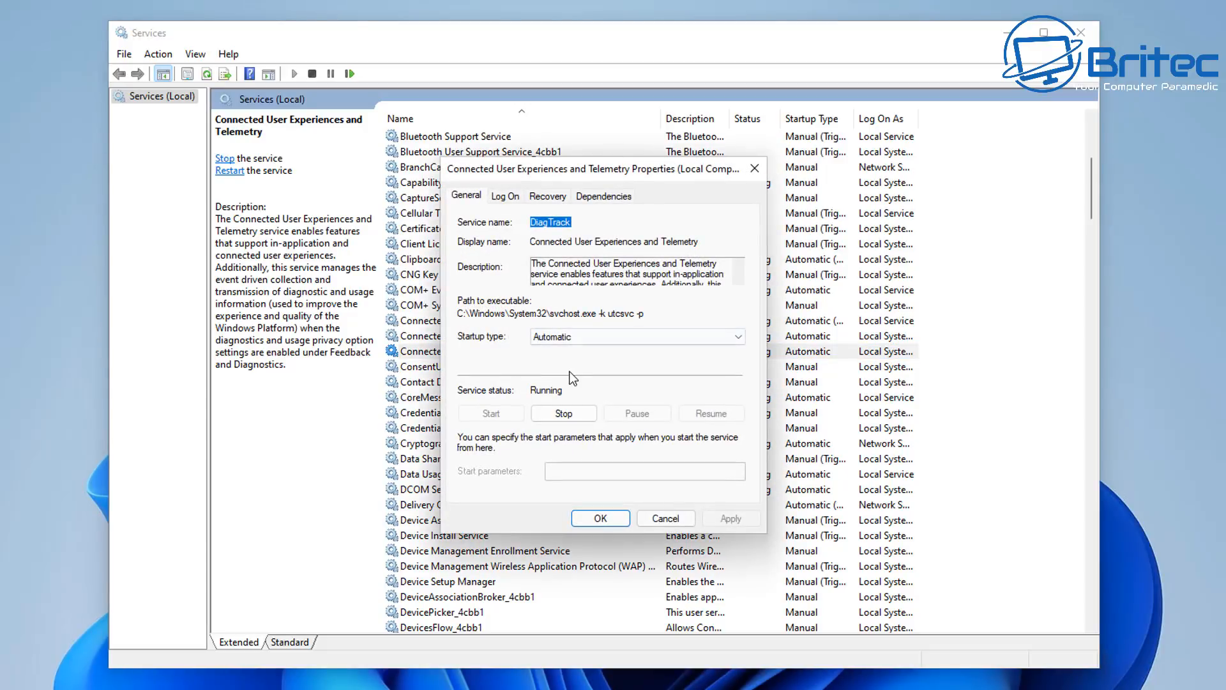
click(561, 413)
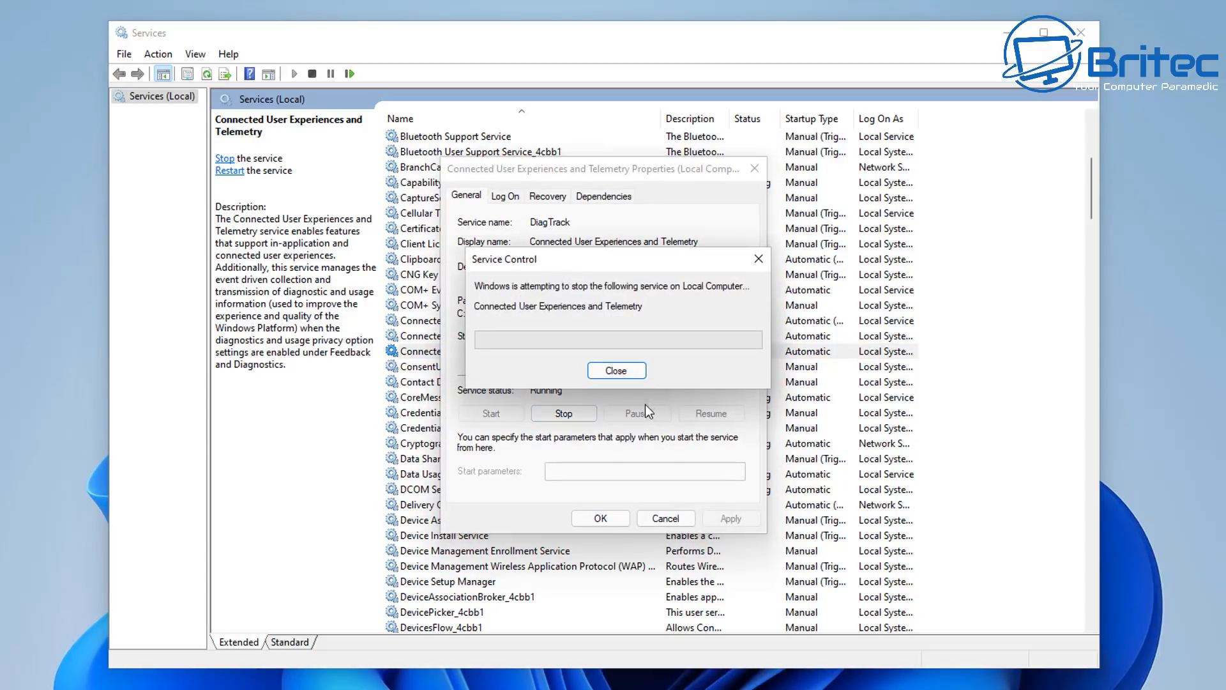
click(647, 336)
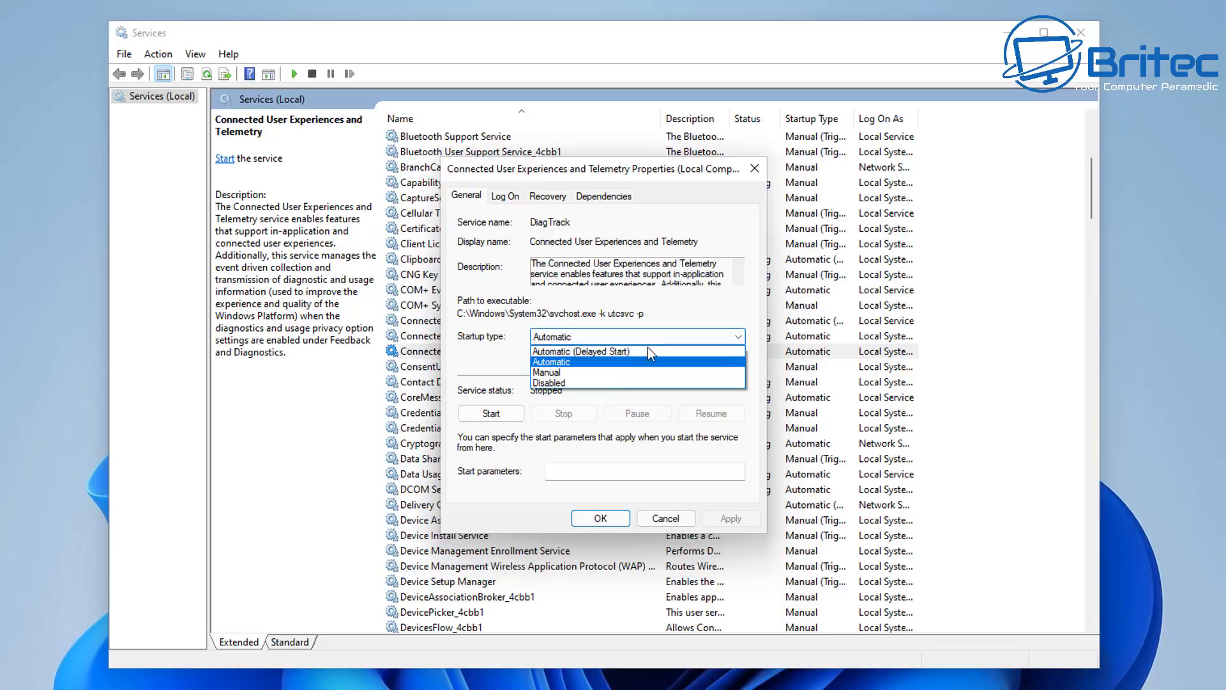
click(613, 382)
click(728, 518)
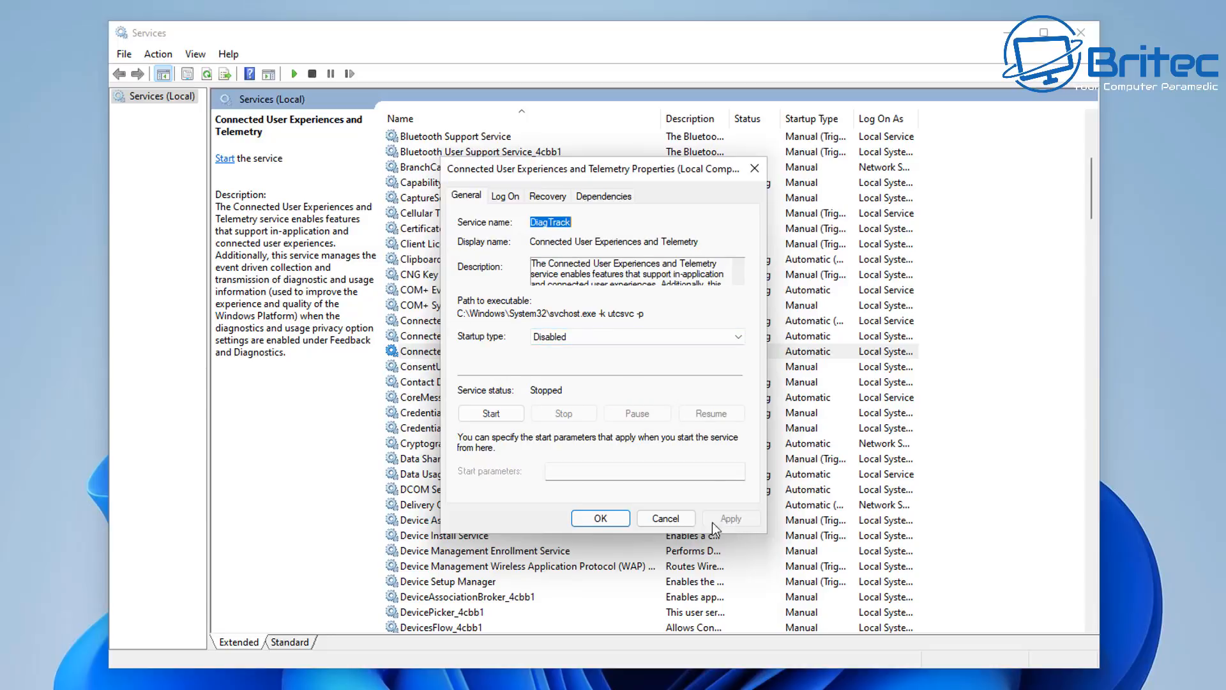
click(603, 518)
Set the Fax service's startup type to Disabled and apply the change
scroll(740, 493, down, 15)
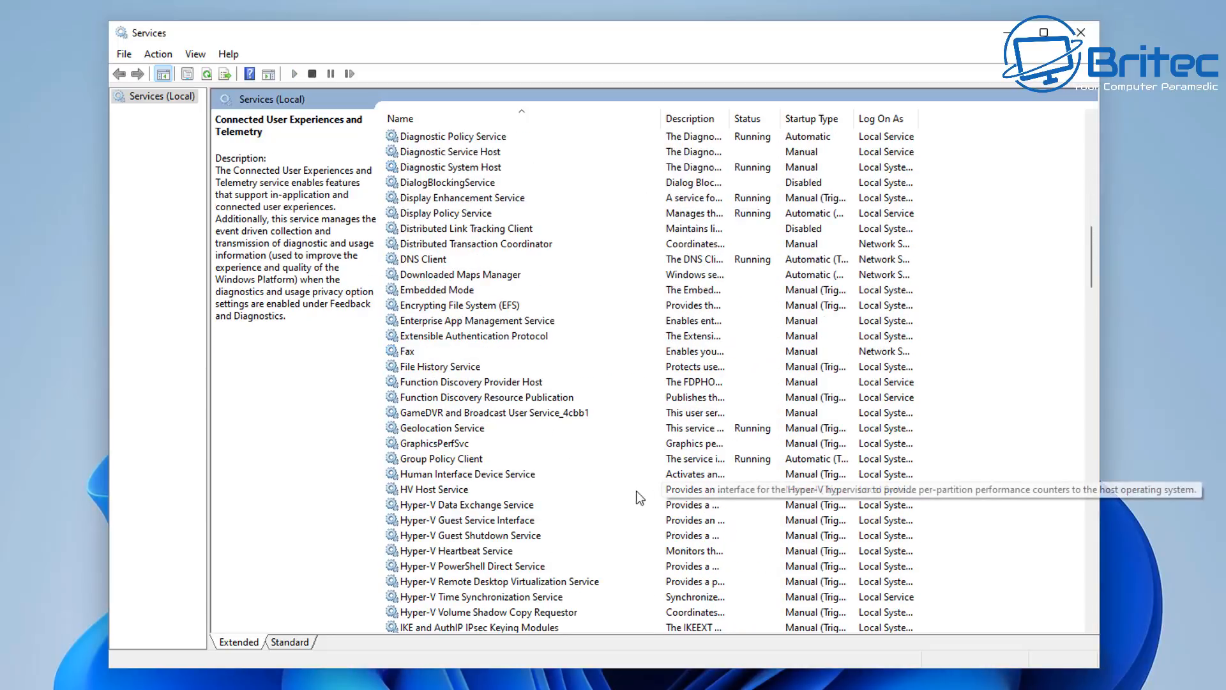
click(418, 215)
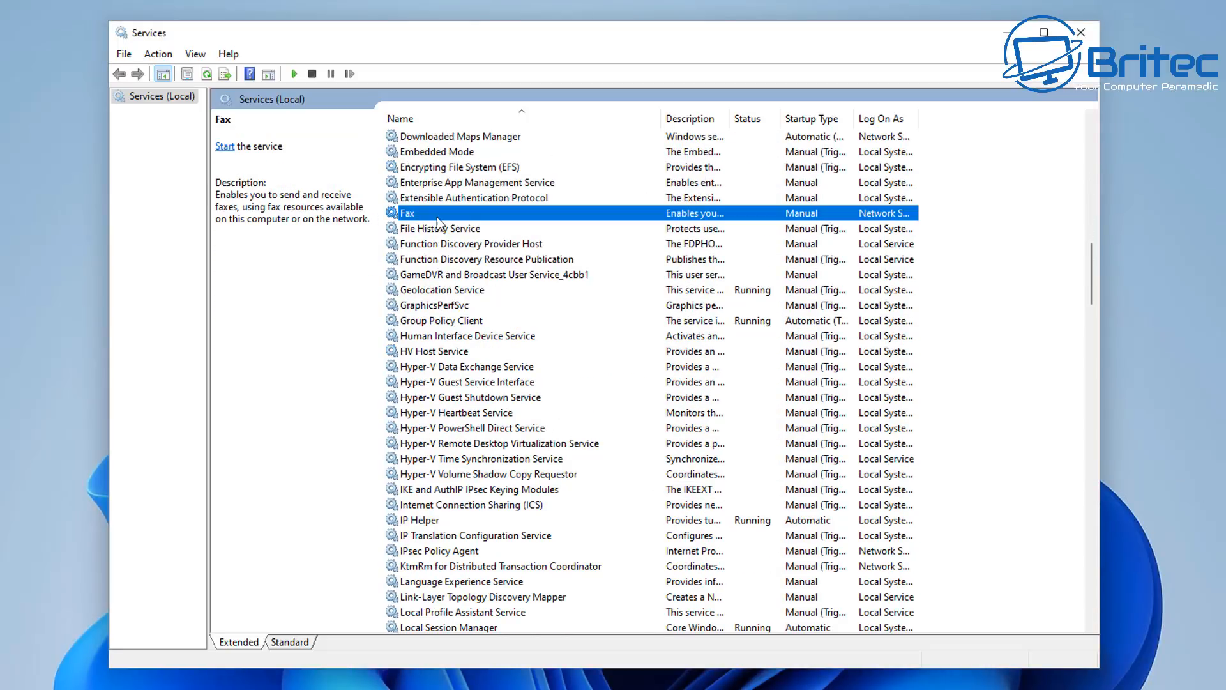
double_click(439, 213)
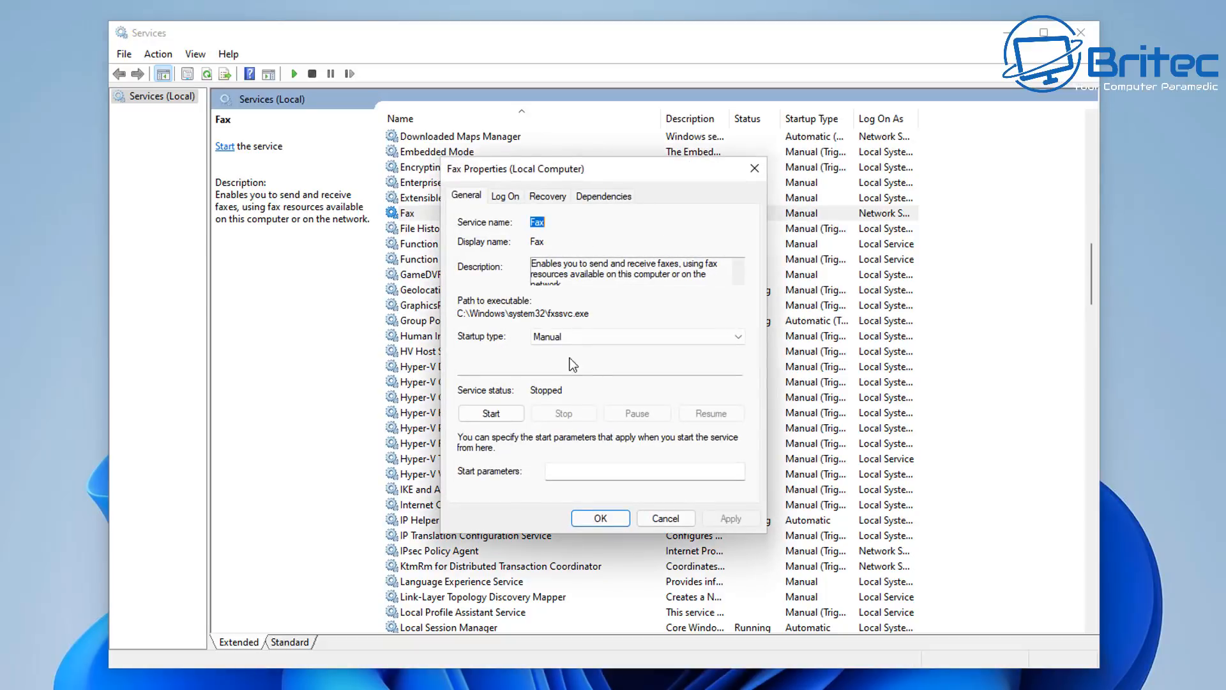
click(575, 337)
click(560, 386)
click(731, 518)
click(601, 518)
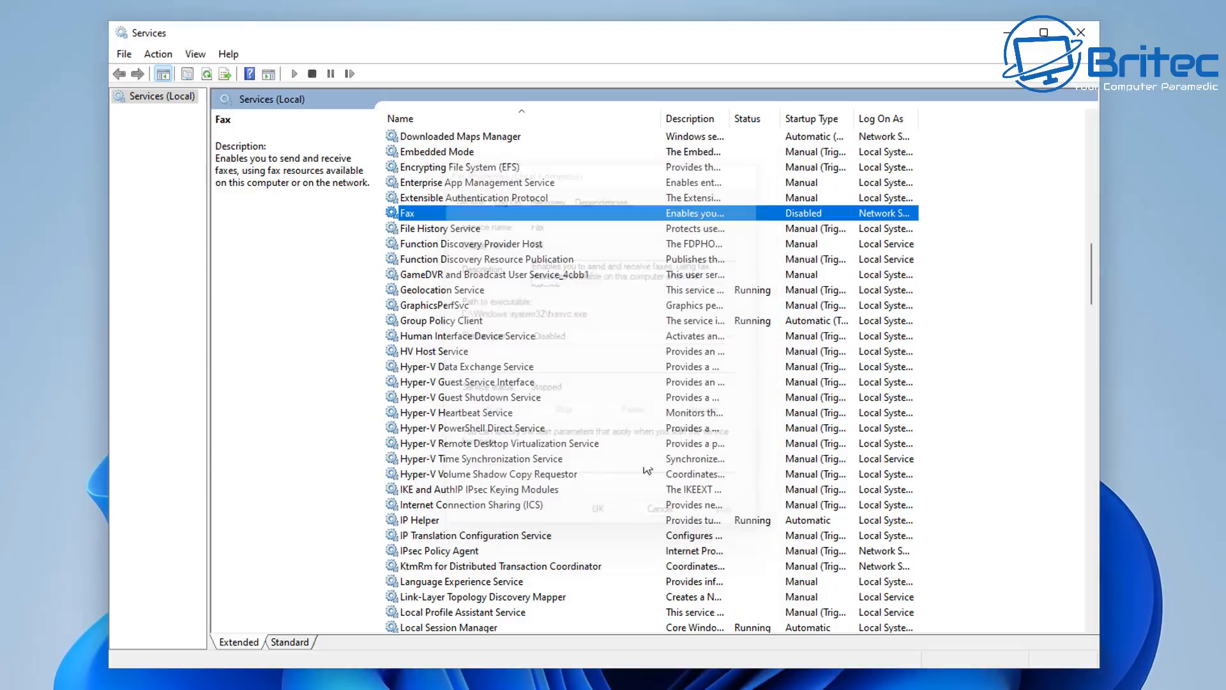
Look through the services listed below Fax and close the Services window
scroll(603, 490, down, 8)
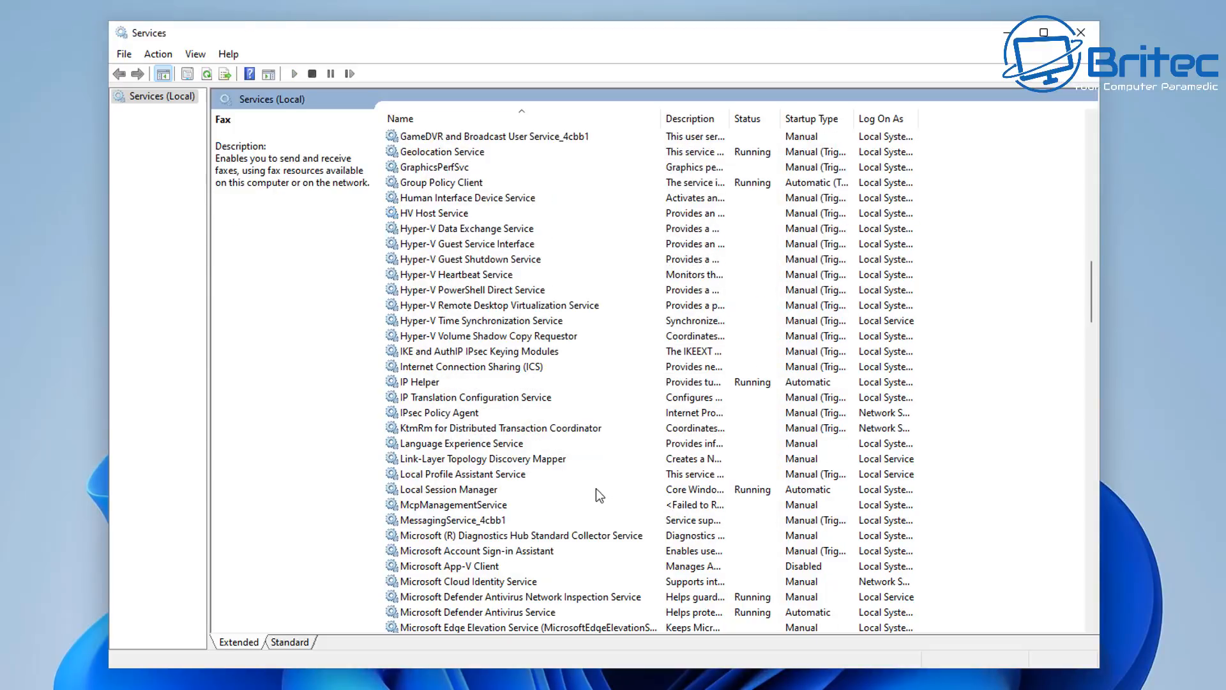
scroll(557, 490, down, 9)
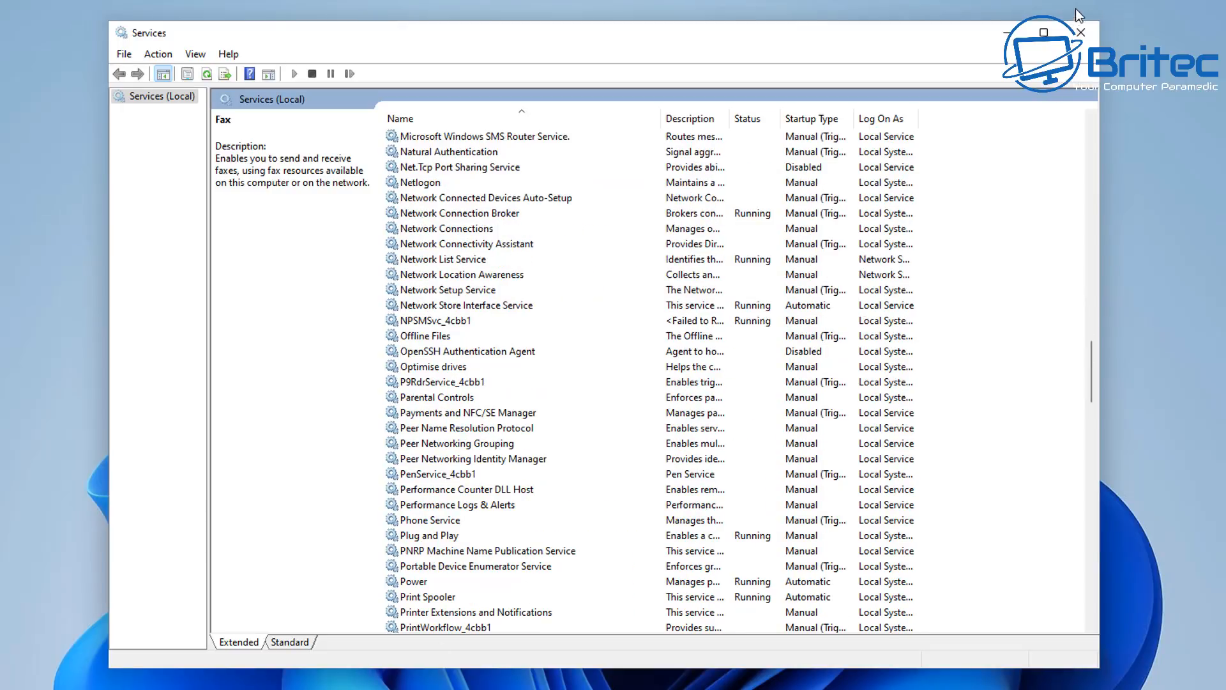
click(1081, 32)
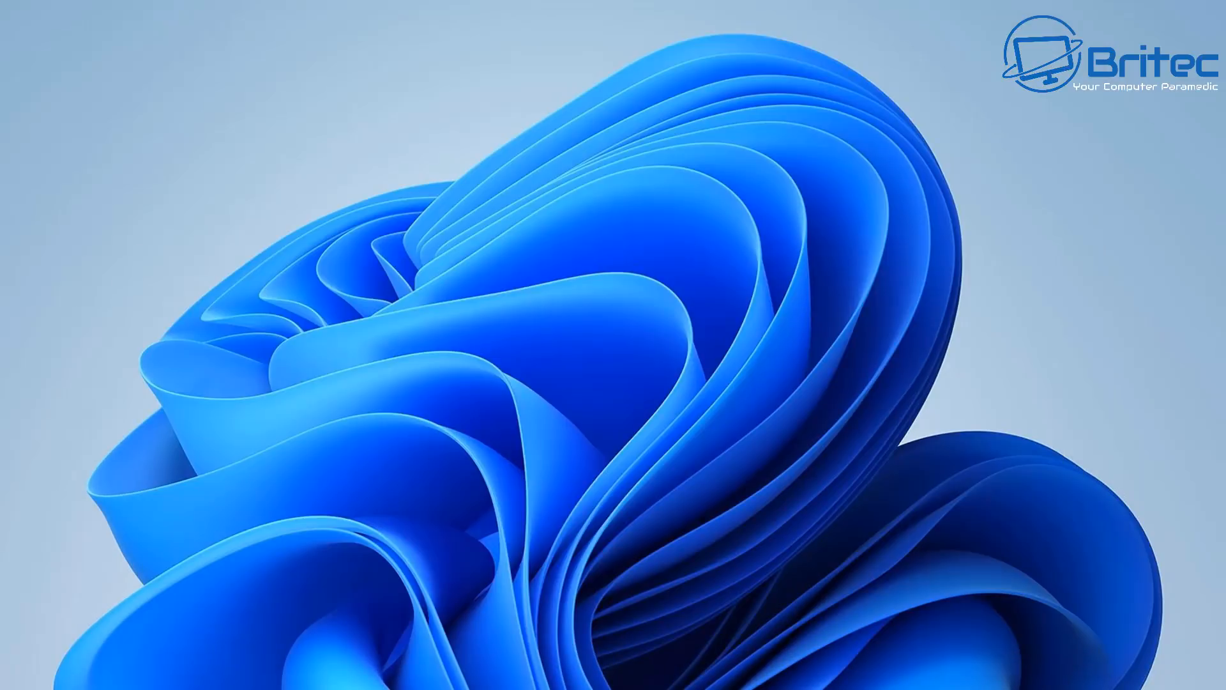